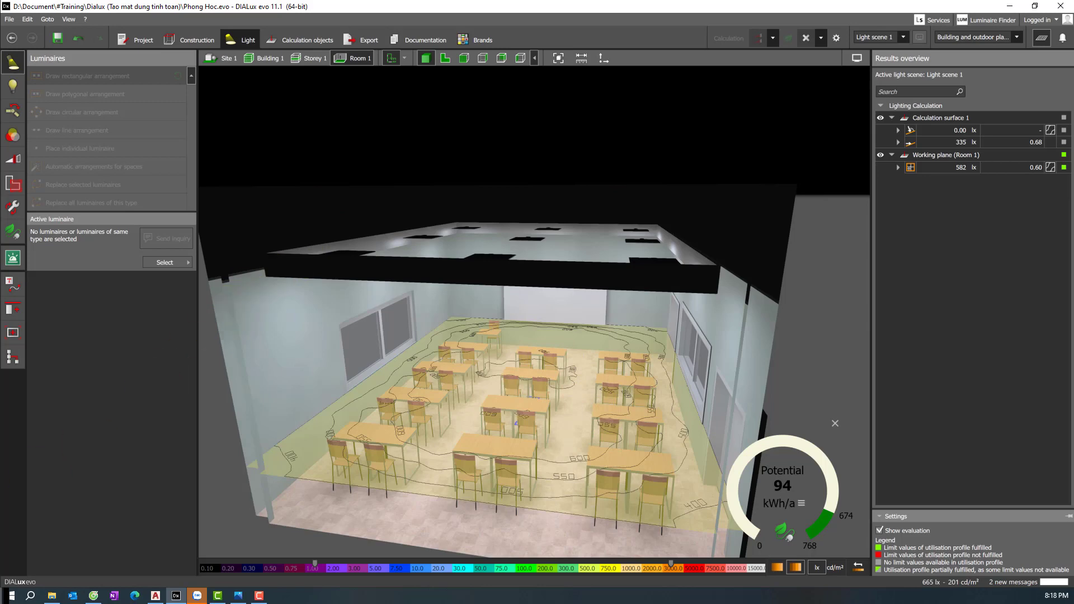
- Switch to AutoCAD and examine the classroom floor plan layout and dimensions in X-PHONG HOC DIEN HINH.dwg
{"action": "left_click_drag", "start_coordinate": [505, 40], "coordinate": [516, 72]}
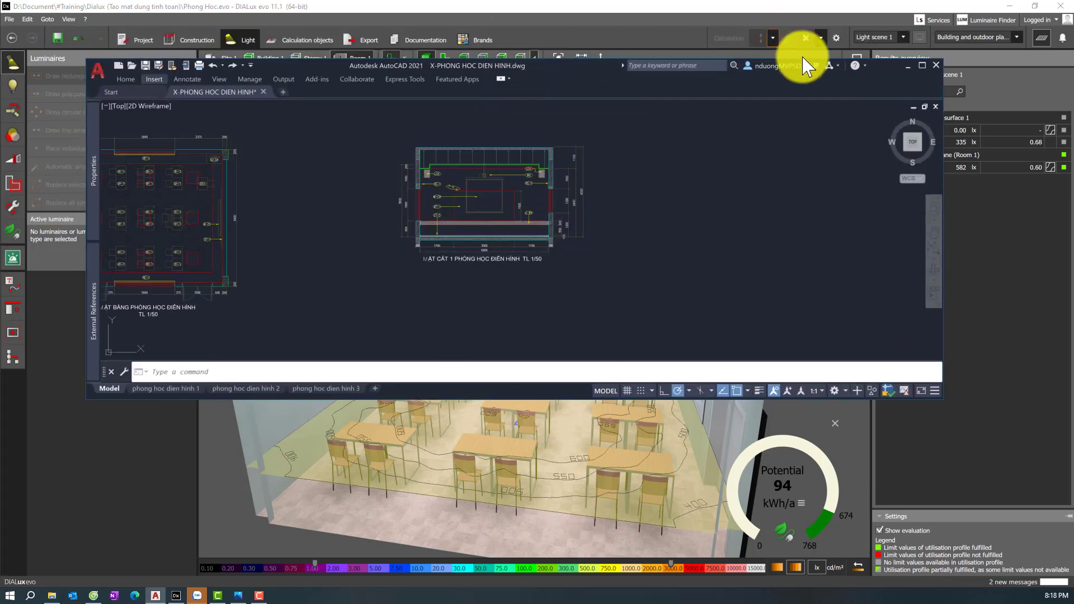
{"action": "left_click", "coordinate": [922, 66]}
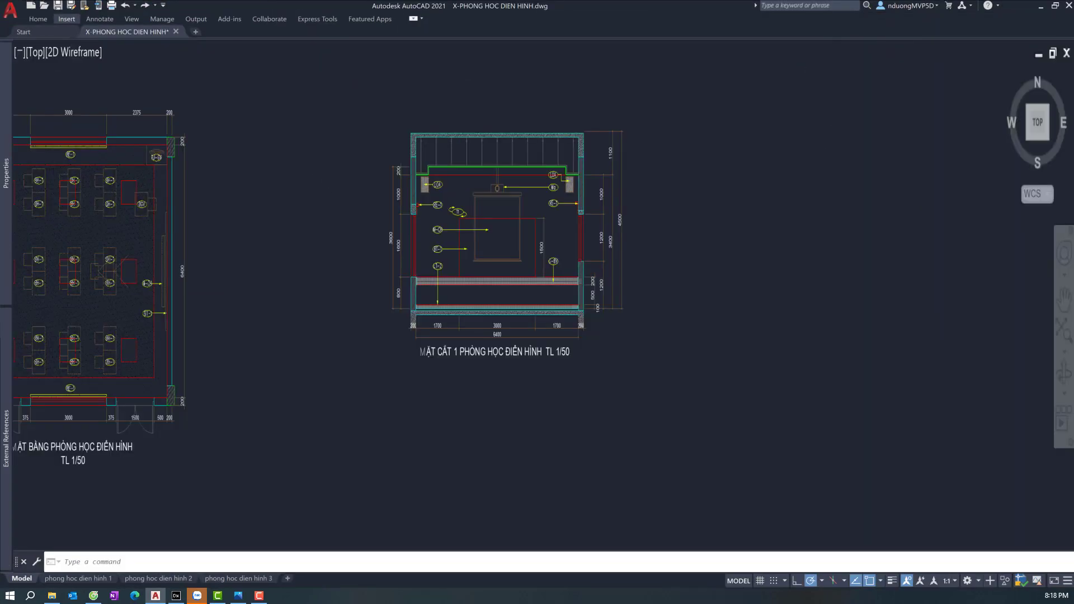
{"action": "scroll", "coordinate": [230, 300], "scroll_direction": "up", "scroll_amount": 4}
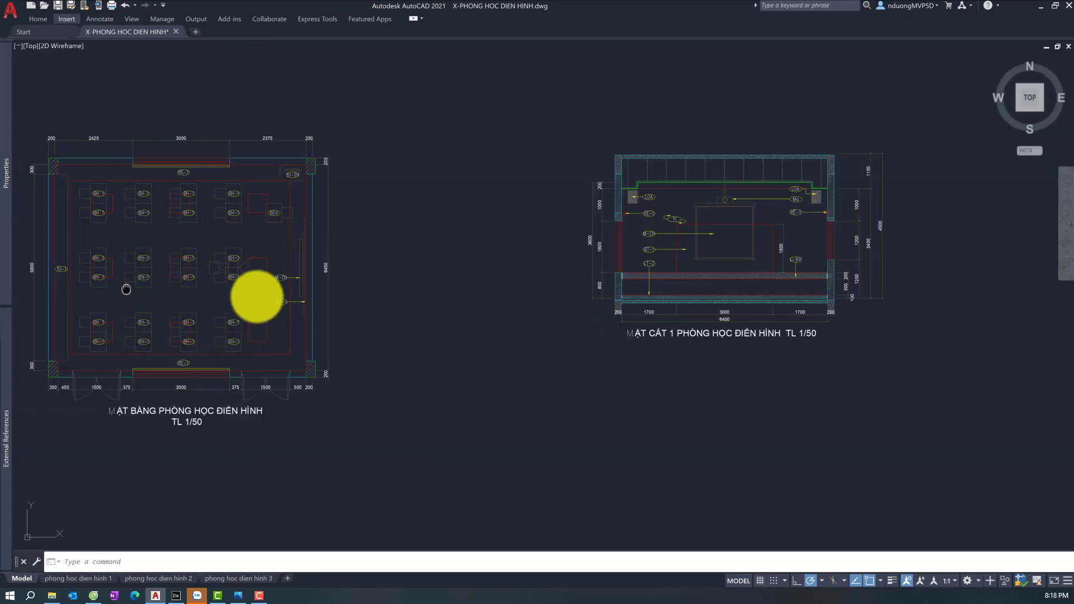
{"action": "scroll", "coordinate": [243, 268], "scroll_direction": "up", "scroll_amount": 2}
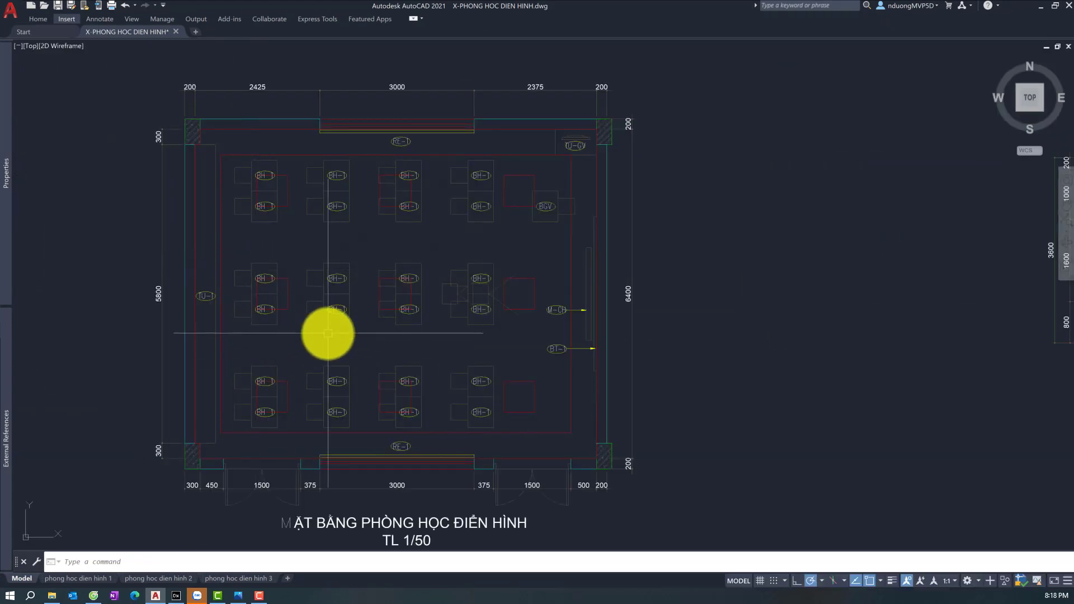
{"action": "middle_click_drag", "start_coordinate": [319, 366], "coordinate": [306, 354]}
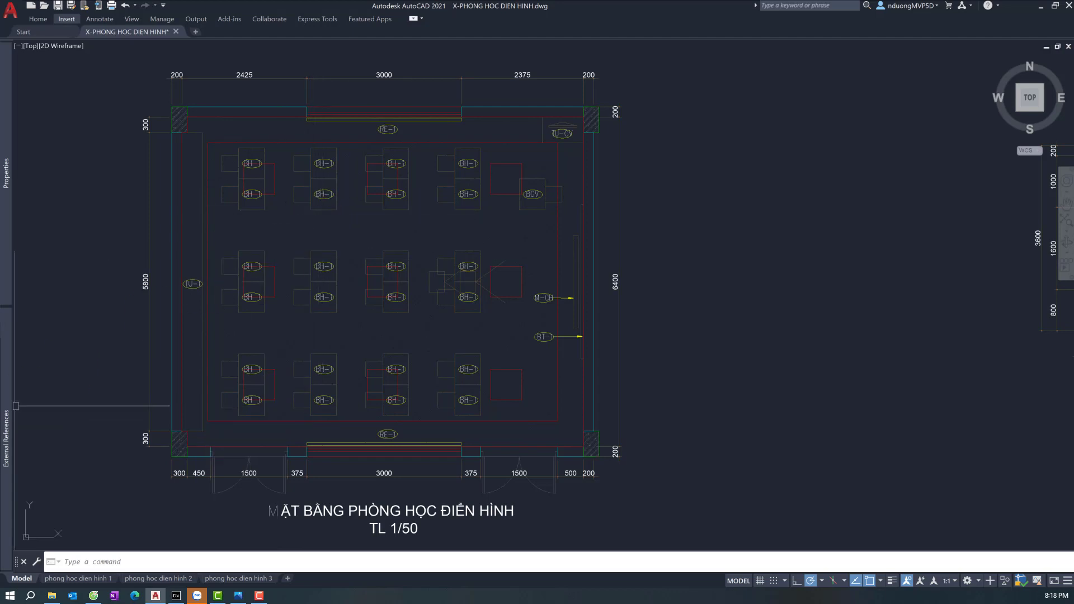
- Return to DIALux evo and replace the open Phong Hoc project with a new outdoor and building planning project
{"action": "key", "text": "alt+Tab"}
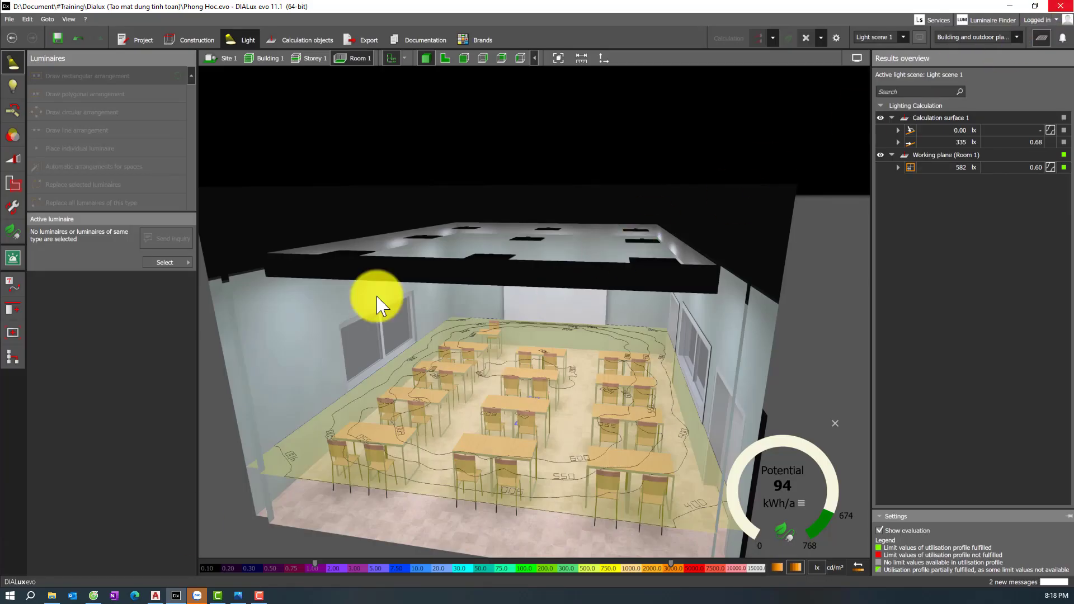
{"action": "left_click", "coordinate": [1062, 8]}
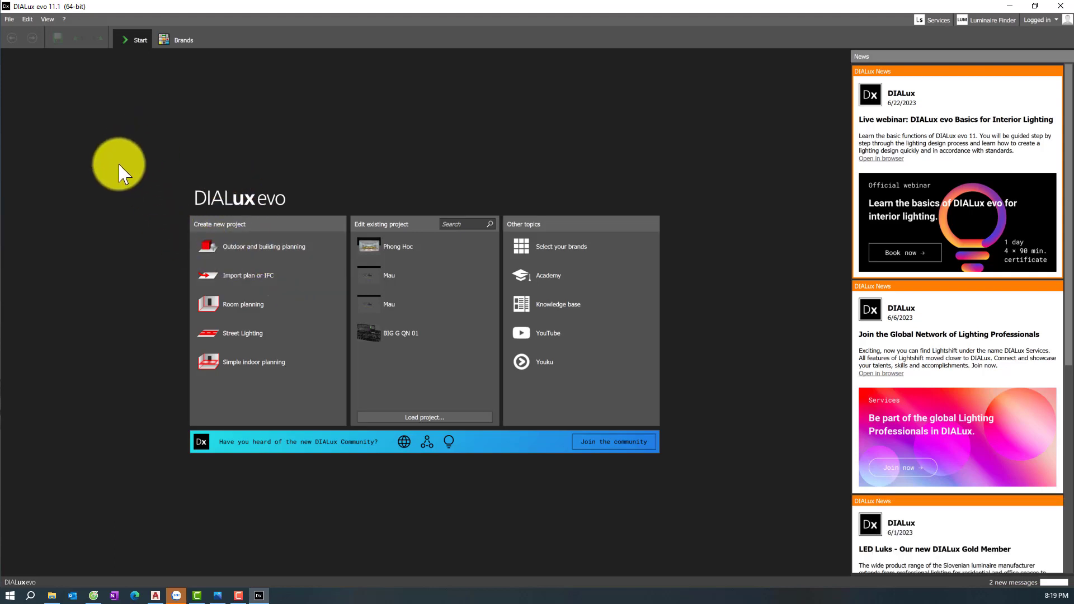
{"action": "left_click", "coordinate": [283, 249]}
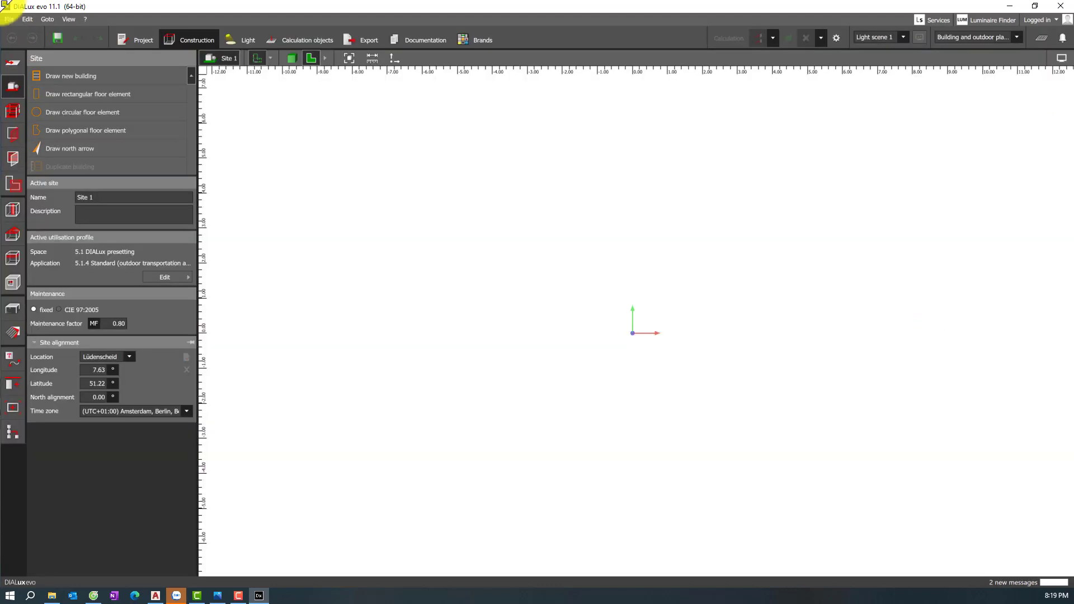
- Load the plan file X-PHONG HOC DIEN HINH into the site
{"action": "left_click", "coordinate": [13, 72]}
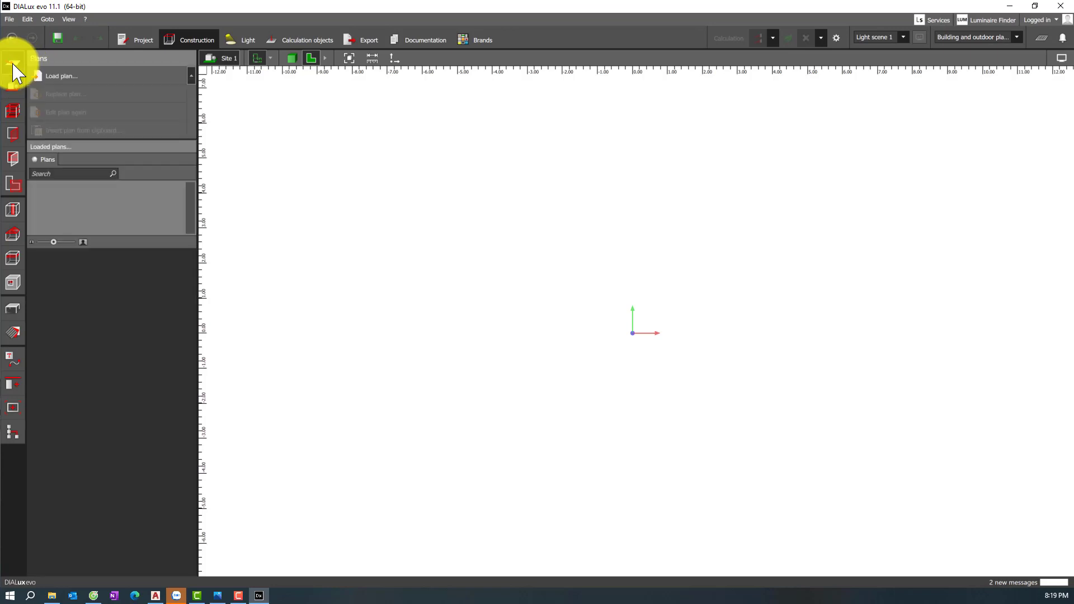
{"action": "left_click", "coordinate": [56, 77]}
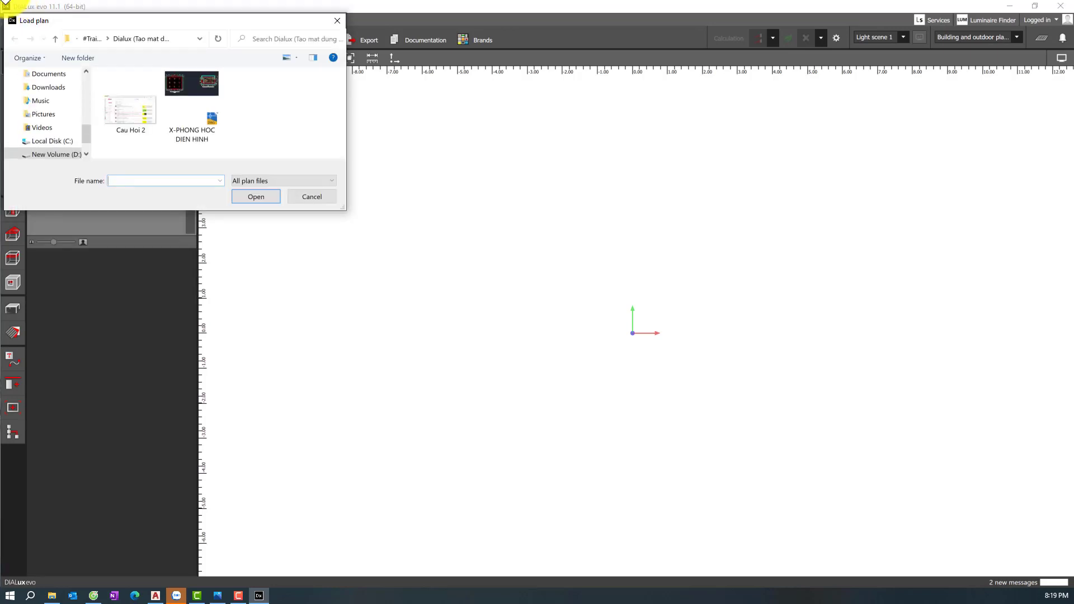
{"action": "left_click", "coordinate": [197, 106]}
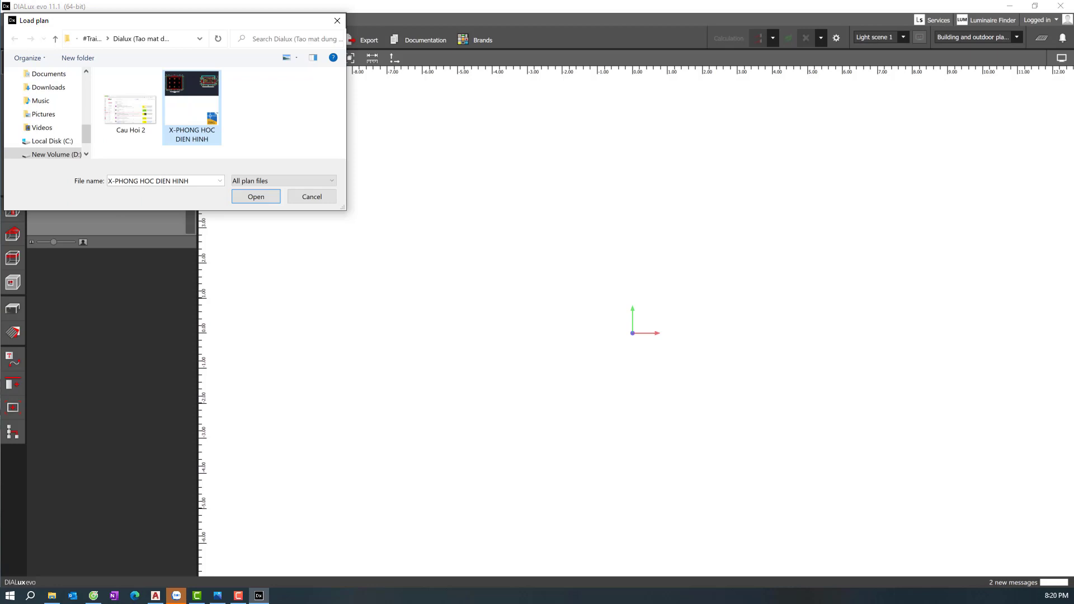
{"action": "left_click", "coordinate": [255, 197]}
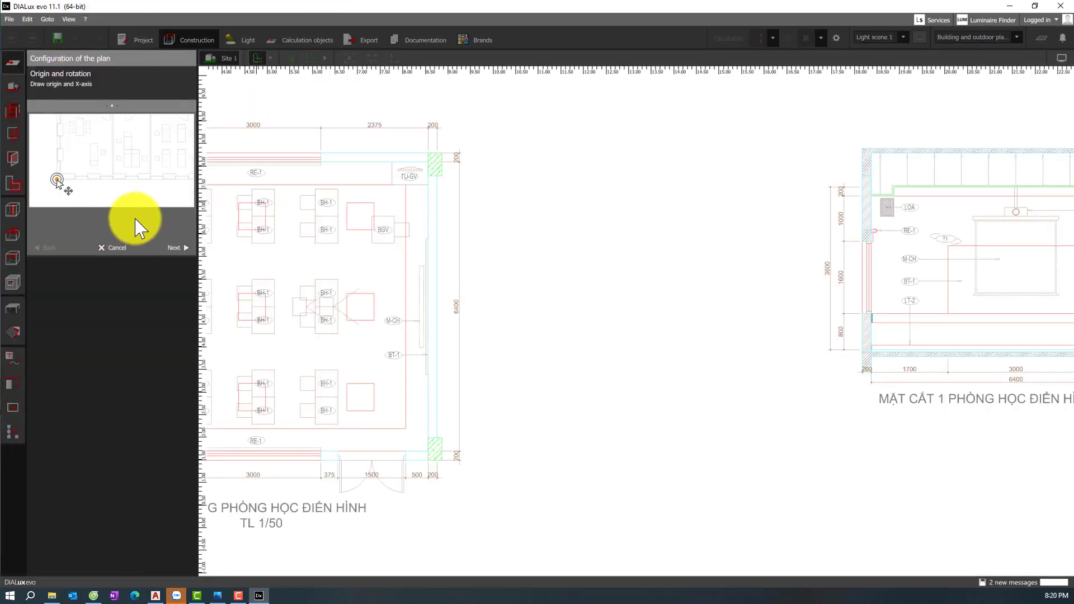
- Keep the plan's default origin and rotation and set its units to Millimetres
{"action": "left_click", "coordinate": [173, 248]}
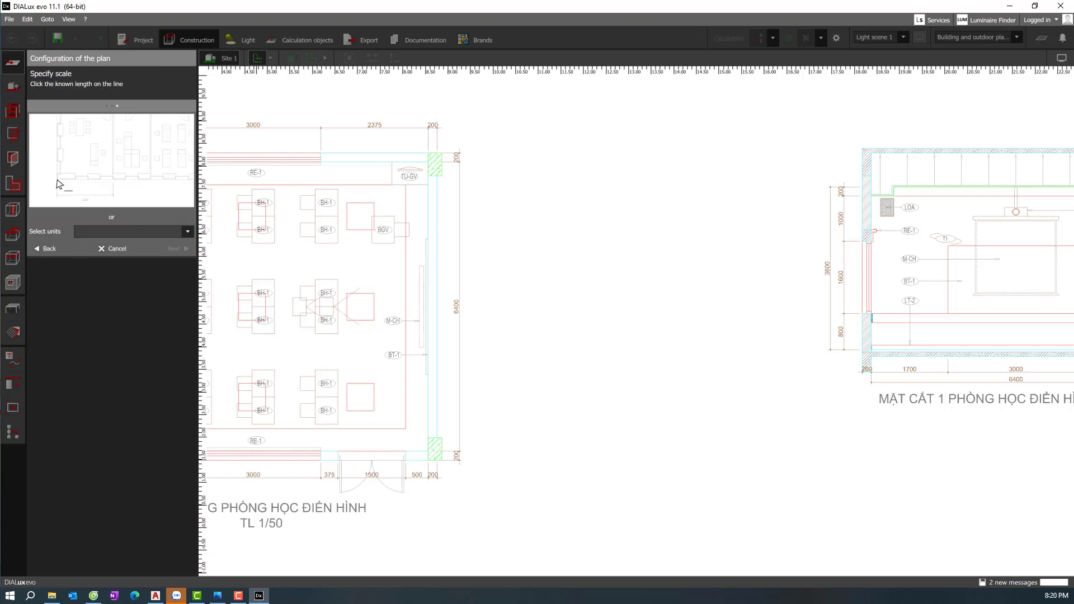
{"action": "left_click", "coordinate": [101, 230]}
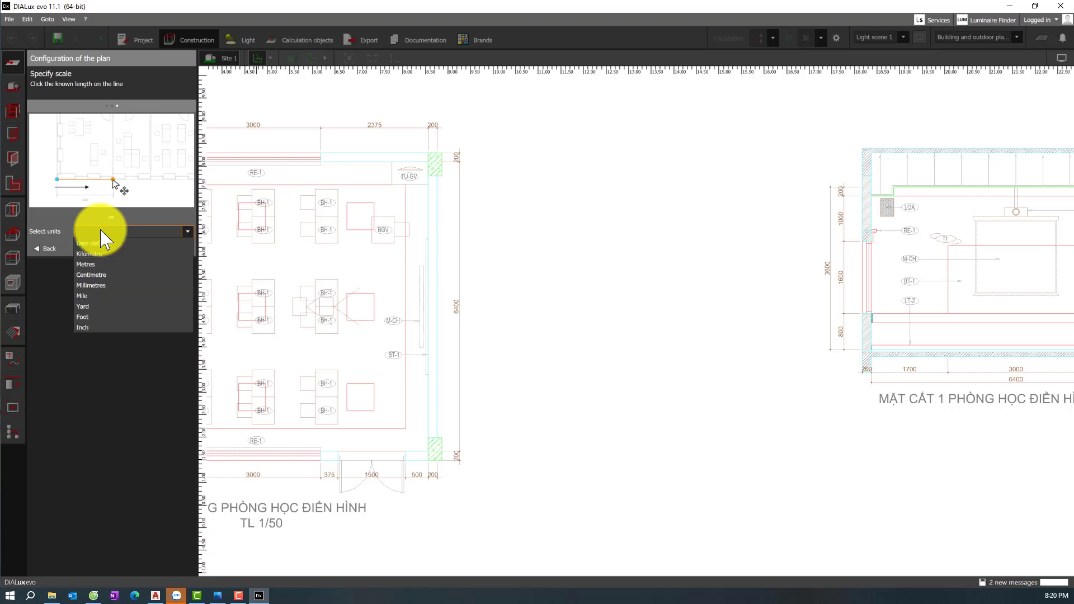
{"action": "left_click", "coordinate": [93, 285]}
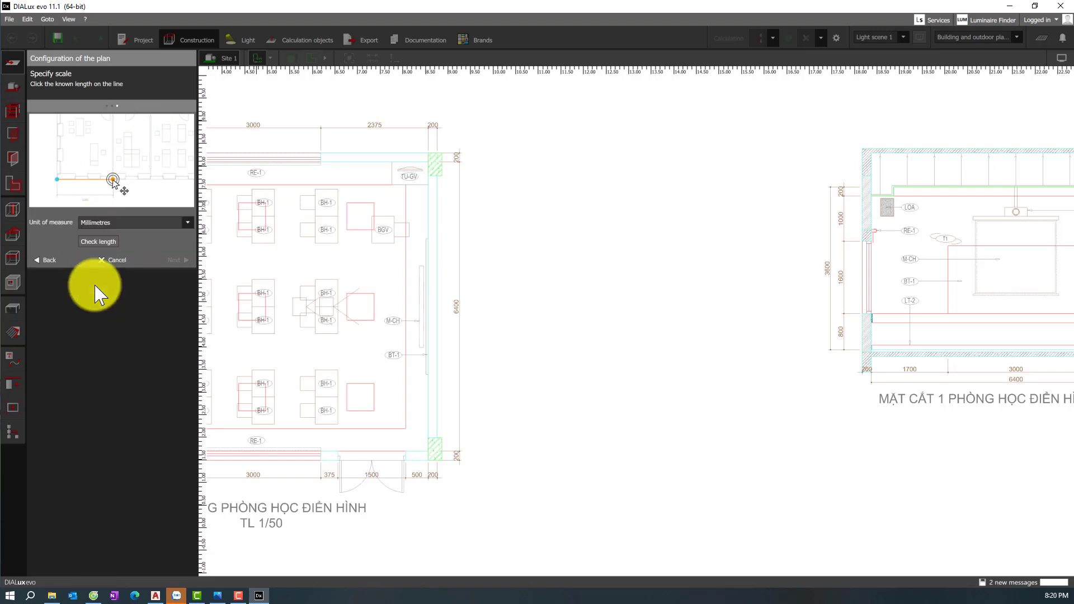
- Check the plan scale along the 300 mm side of the lower-left corner column and finish the plan configuration
{"action": "left_click", "coordinate": [92, 242]}
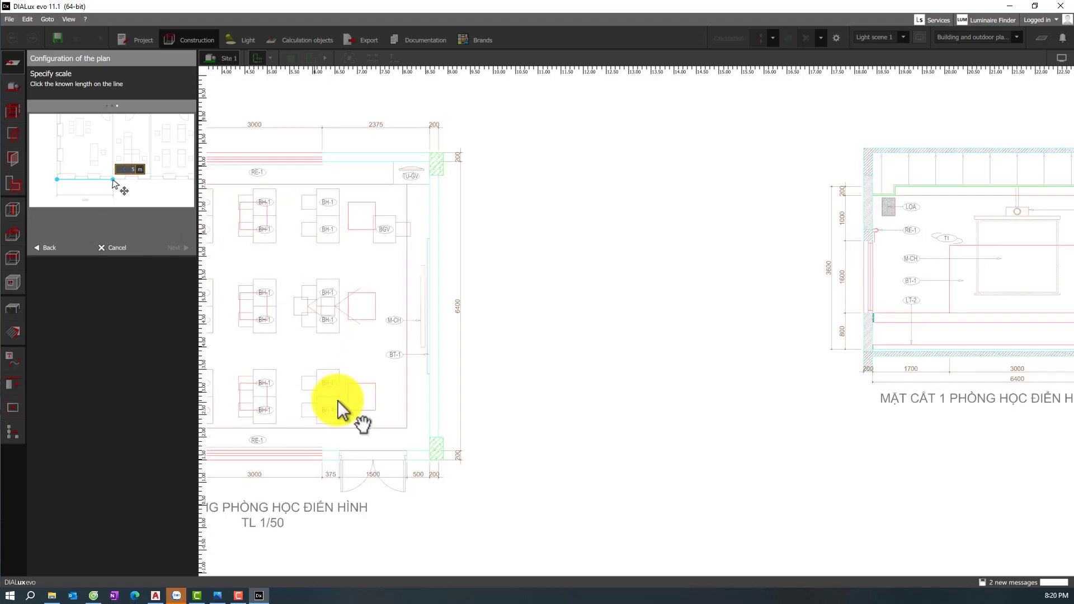
{"action": "scroll", "coordinate": [341, 406], "scroll_direction": "up", "scroll_amount": 5}
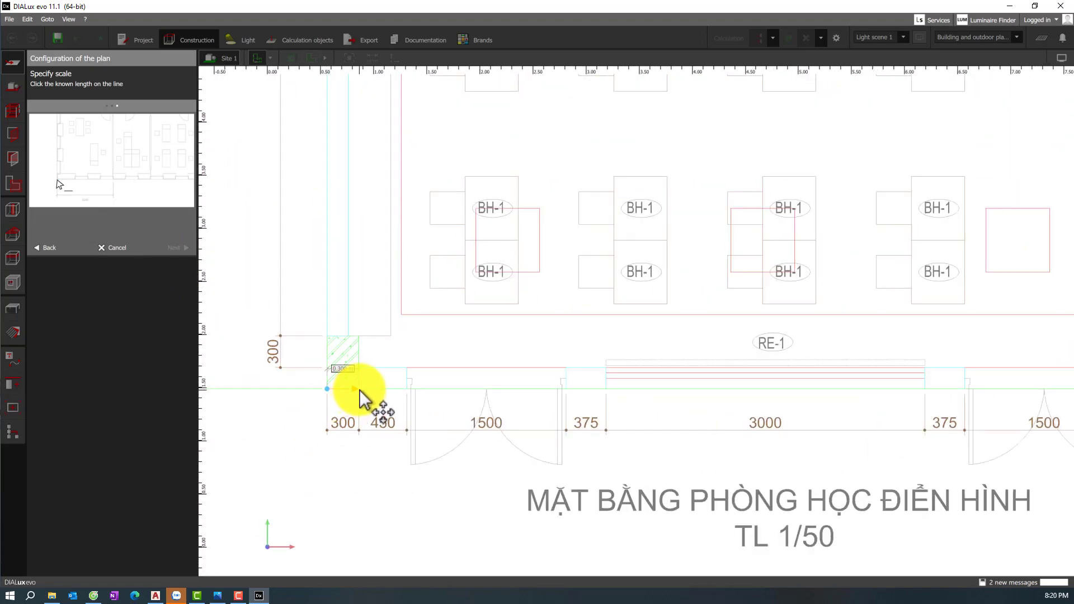
{"action": "left_click", "coordinate": [322, 428]}
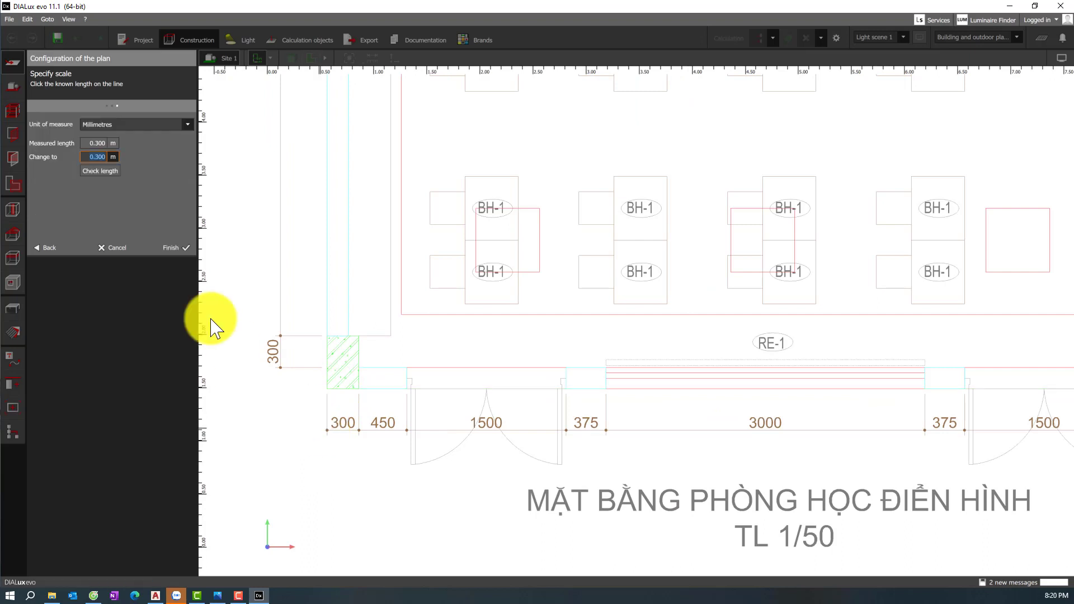
{"action": "left_click", "coordinate": [161, 256]}
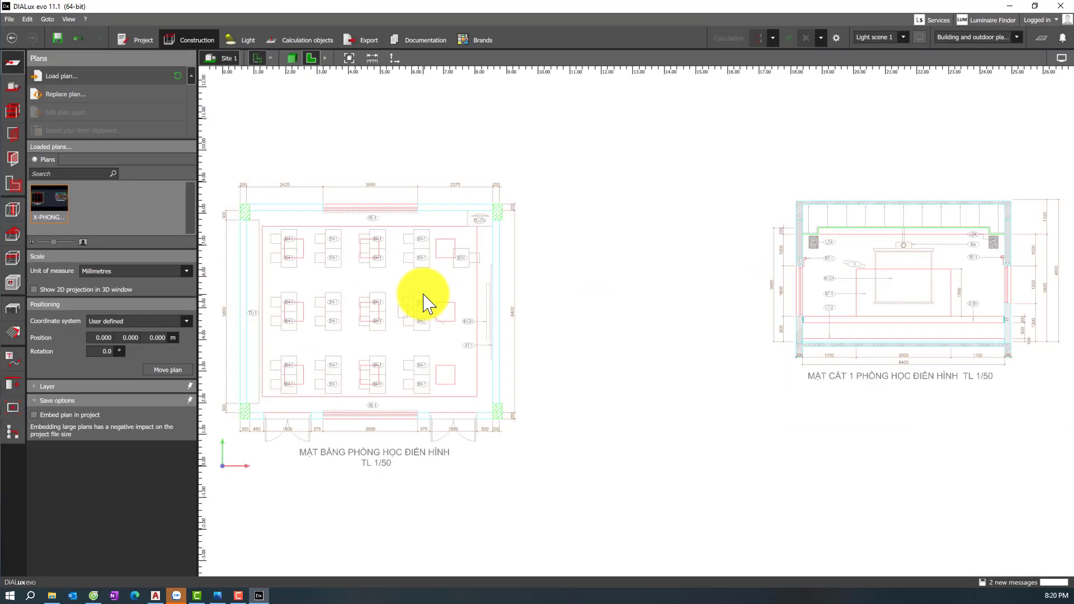
{"action": "middle_click_drag", "start_coordinate": [362, 379], "coordinate": [469, 395]}
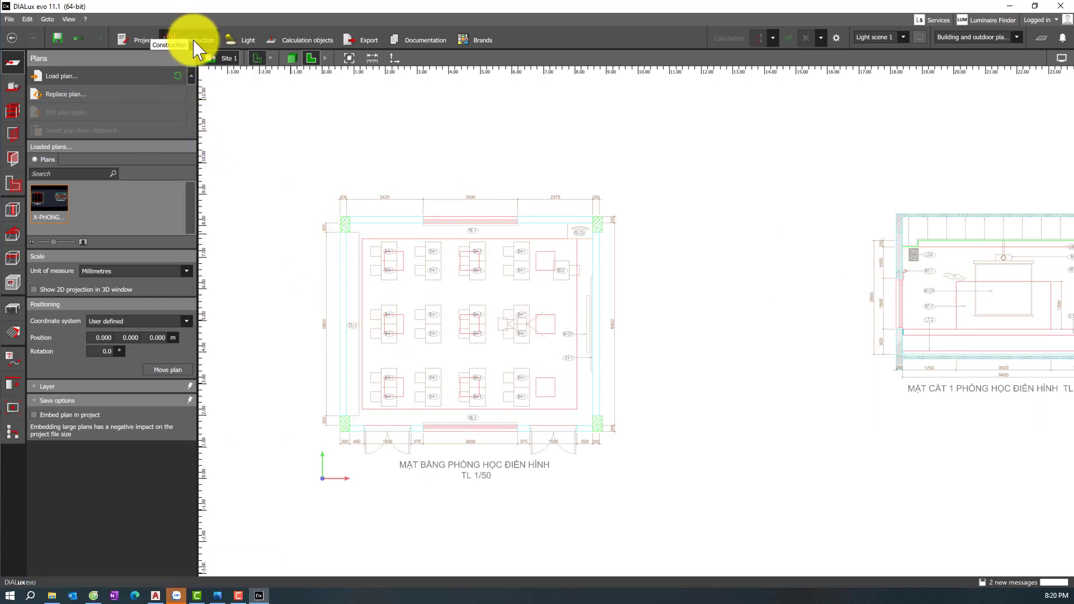
- Draw a new one-storey building with a closed 8.2 by 6.8 m contour through the floor plan's outer wall corners
{"action": "left_click", "coordinate": [13, 88]}
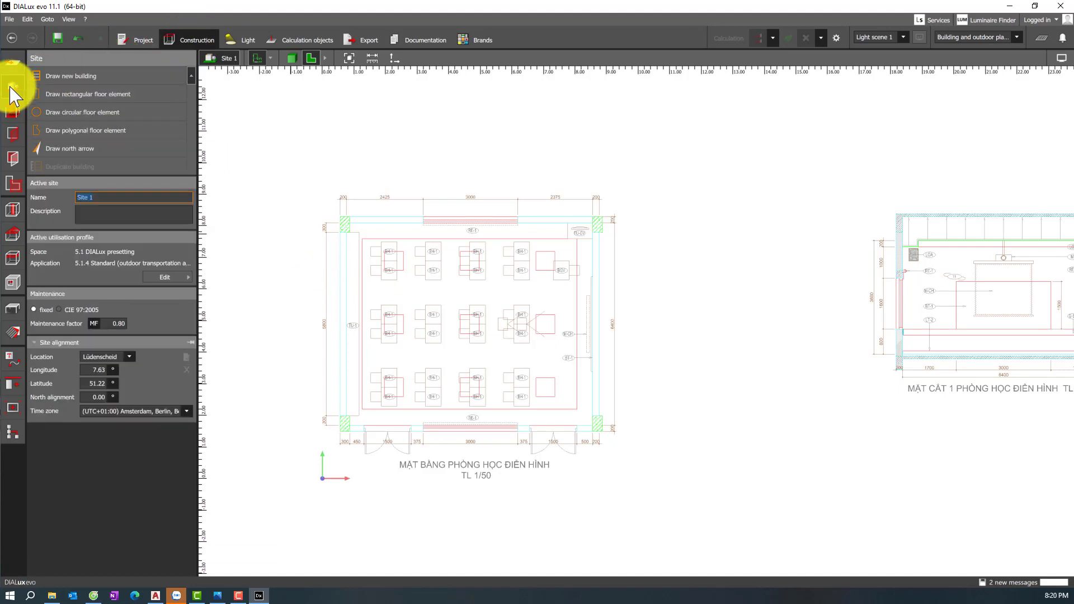
{"action": "left_click", "coordinate": [54, 79]}
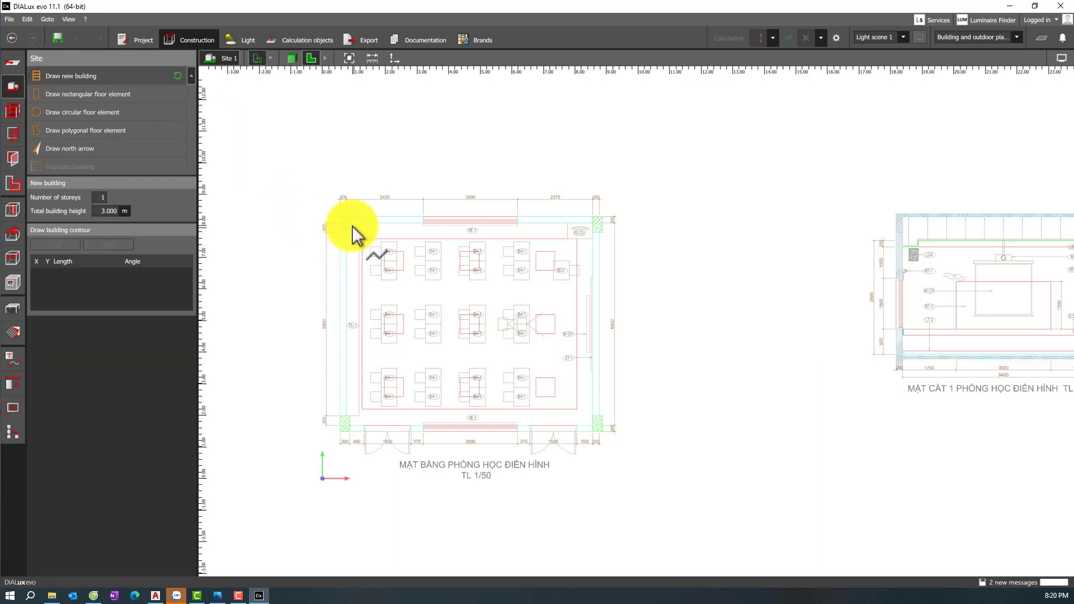
{"action": "scroll", "coordinate": [330, 215], "scroll_direction": "up", "scroll_amount": 3}
{"action": "left_click", "coordinate": [331, 212]}
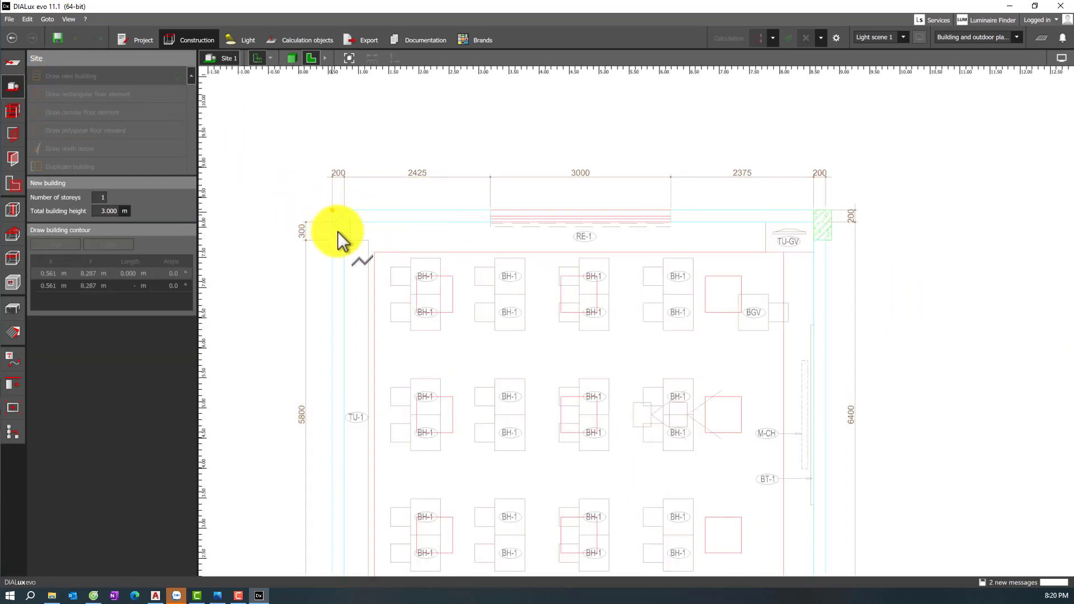
{"action": "middle_click_drag", "start_coordinate": [903, 231], "coordinate": [749, 240]}
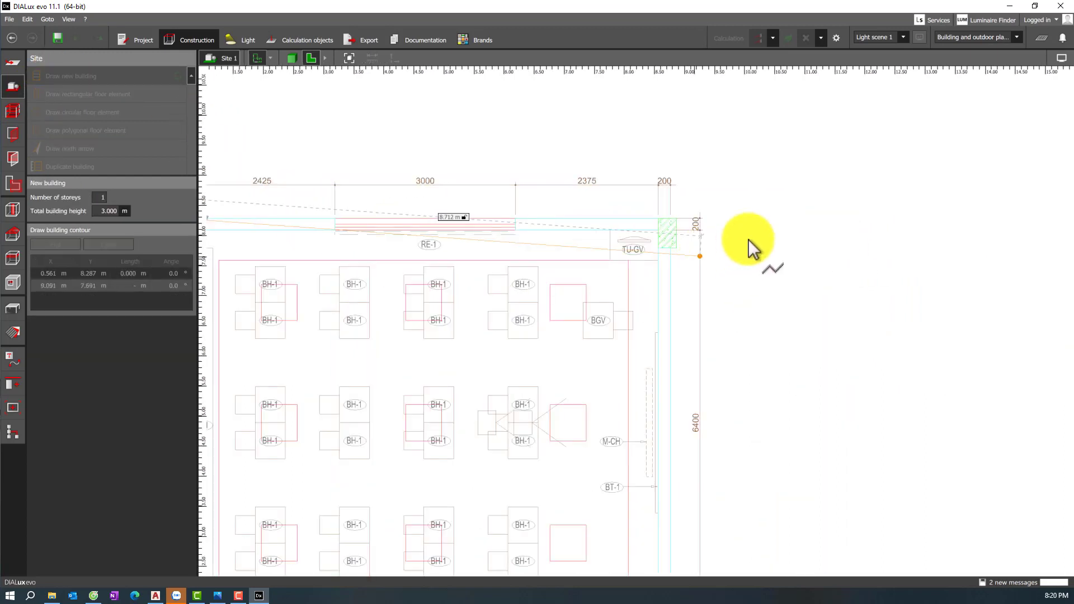
{"action": "left_click", "coordinate": [670, 220]}
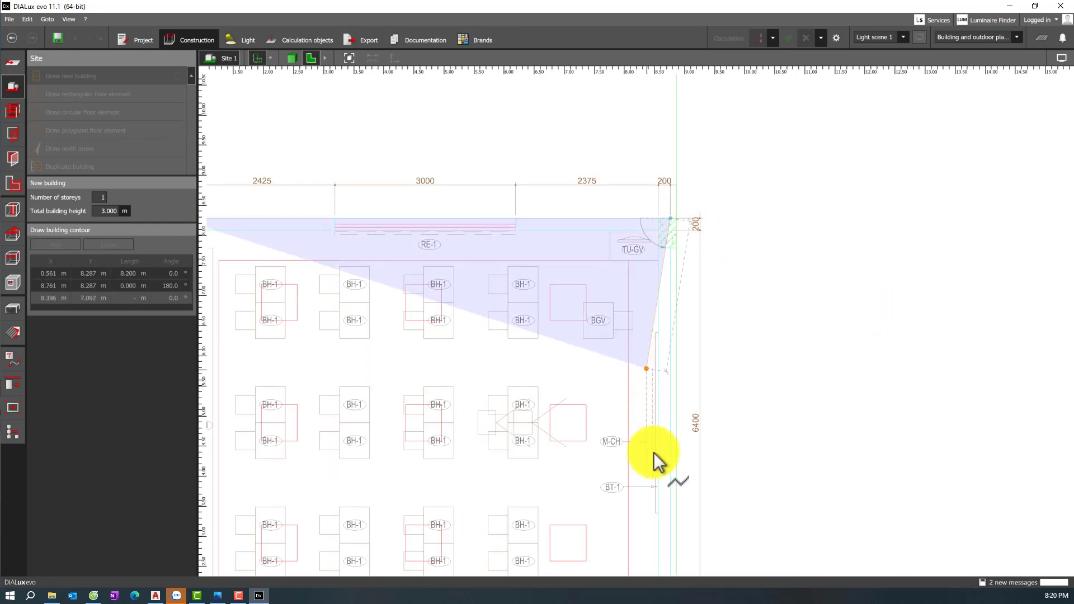
{"action": "middle_click_drag", "start_coordinate": [655, 455], "coordinate": [662, 192]}
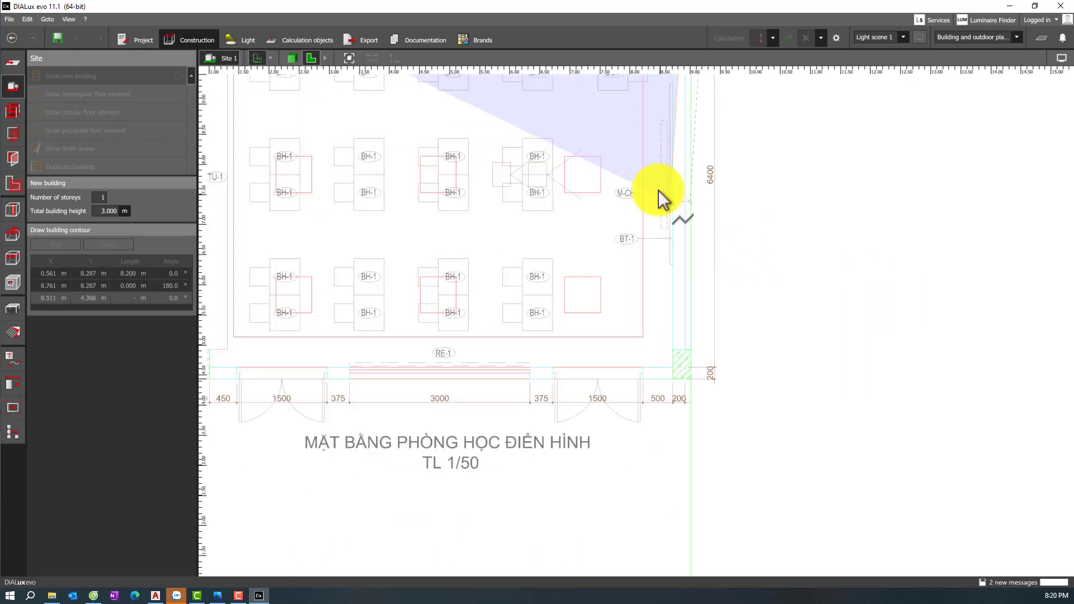
{"action": "left_click", "coordinate": [684, 327]}
{"action": "scroll", "coordinate": [544, 405], "scroll_direction": "down", "scroll_amount": 3}
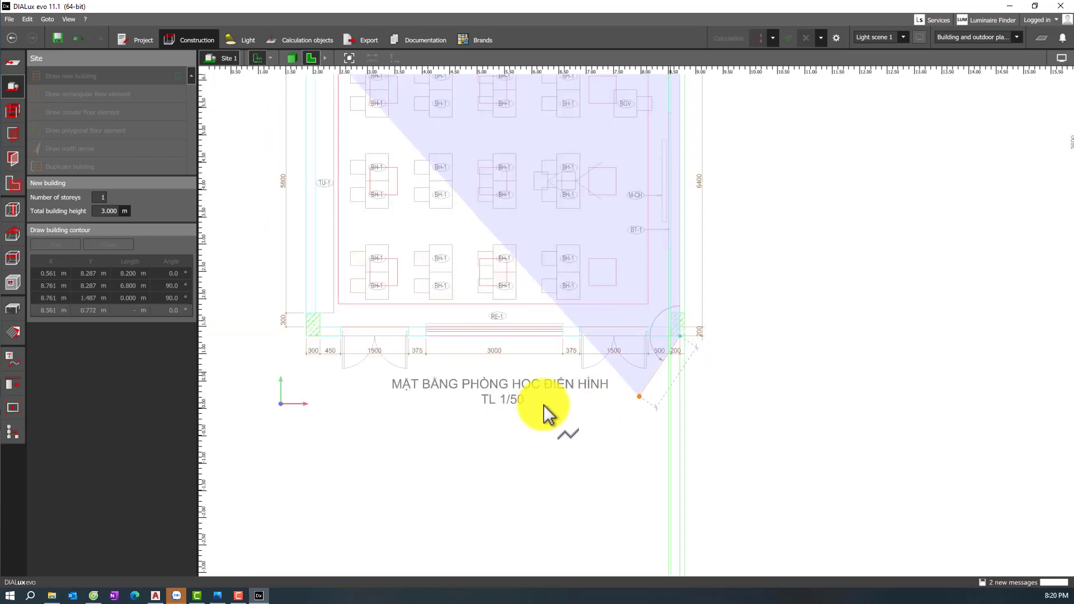
{"action": "scroll", "coordinate": [453, 358], "scroll_direction": "up", "scroll_amount": 1}
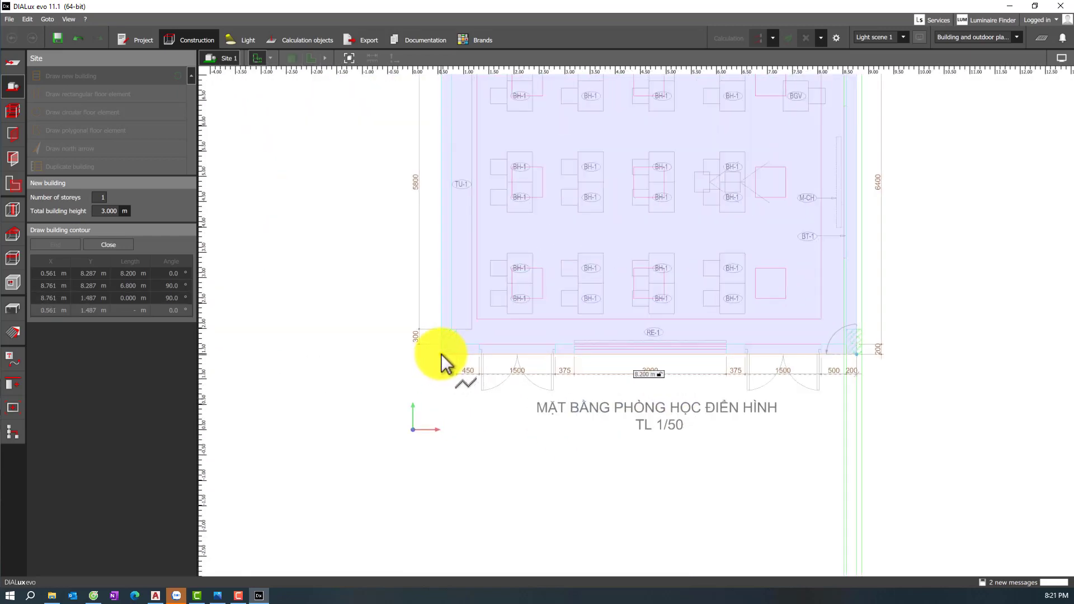
{"action": "left_click", "coordinate": [447, 345]}
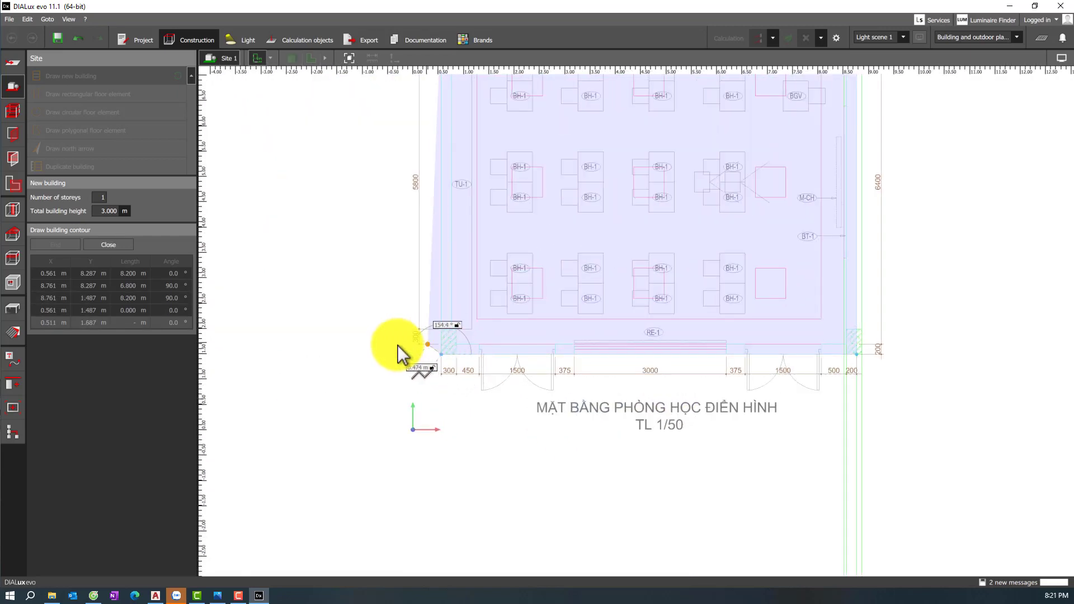
{"action": "left_click", "coordinate": [451, 324]}
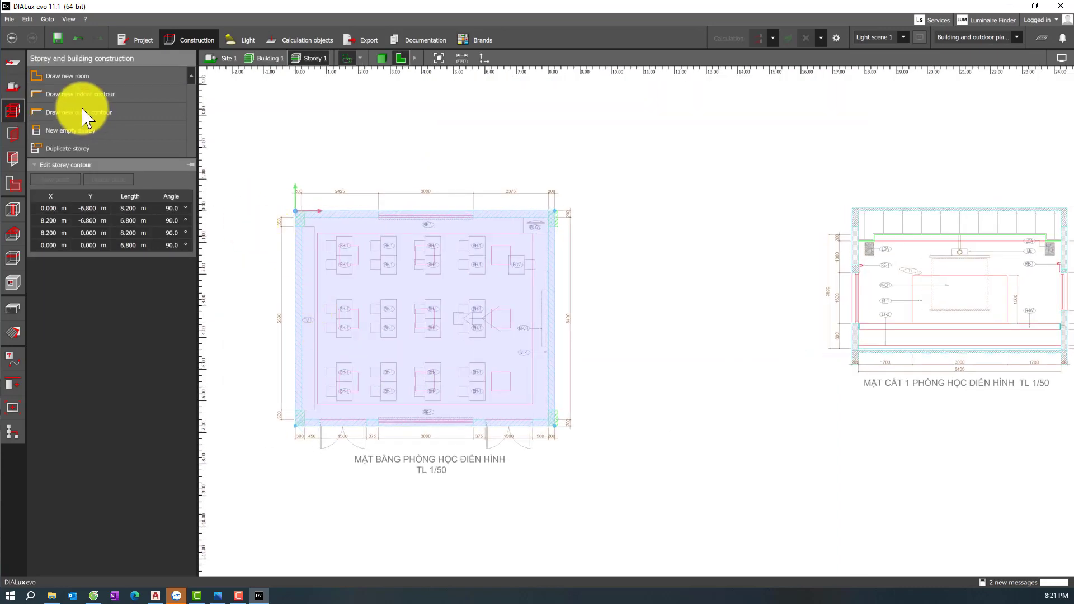
- Start an indoor contour at the plan's upper-right inner corner, running 6.4 m down the right wall and 7.7 m along the lower wall
{"action": "left_click", "coordinate": [54, 95]}
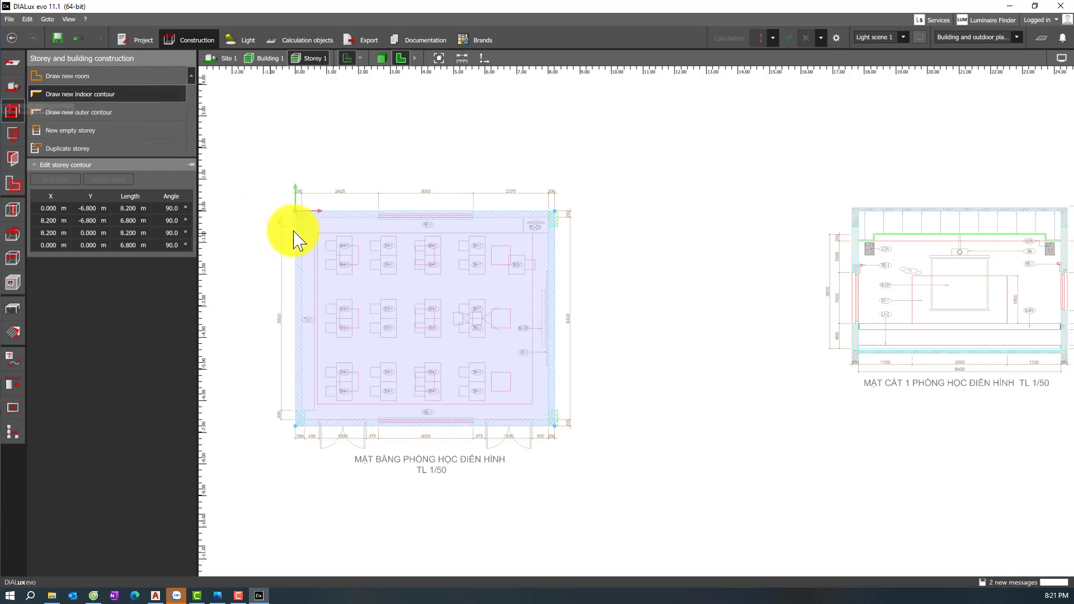
{"action": "scroll", "coordinate": [549, 232], "scroll_direction": "up", "scroll_amount": 2}
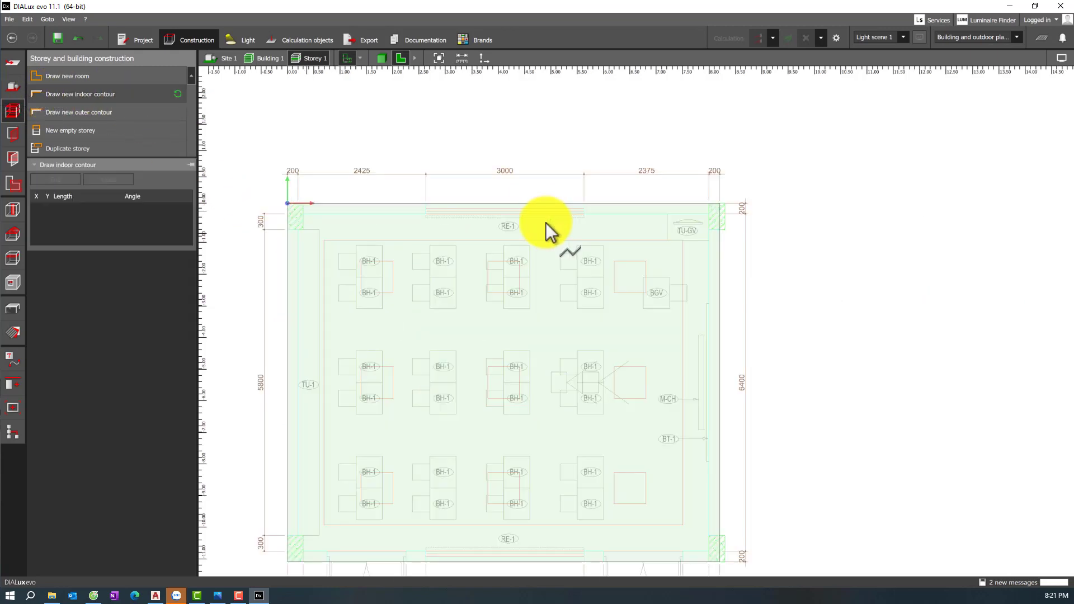
{"action": "scroll", "coordinate": [547, 225], "scroll_direction": "up", "scroll_amount": 5}
{"action": "scroll", "coordinate": [546, 230], "scroll_direction": "down", "scroll_amount": 4}
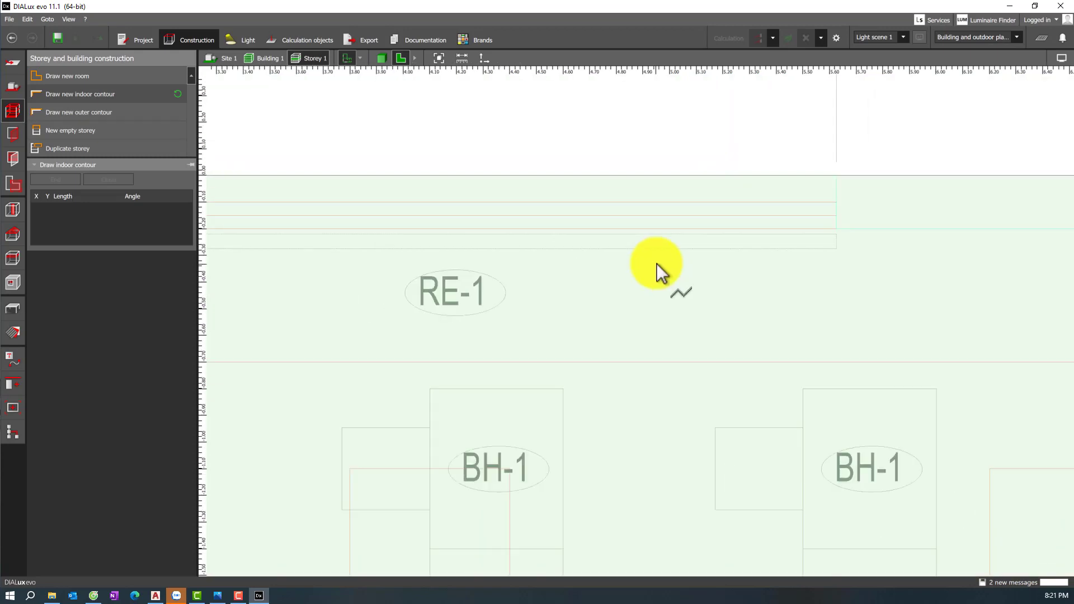
{"action": "middle_click_drag", "start_coordinate": [658, 339], "coordinate": [621, 277]}
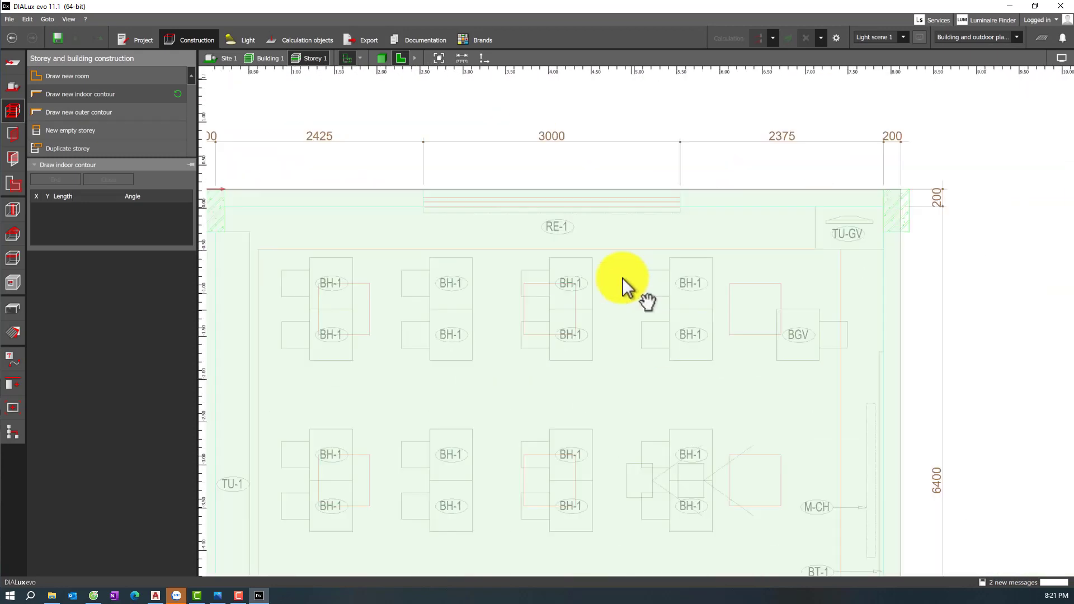
{"action": "left_click", "coordinate": [882, 199]}
{"action": "scroll", "coordinate": [743, 268], "scroll_direction": "down", "scroll_amount": 3}
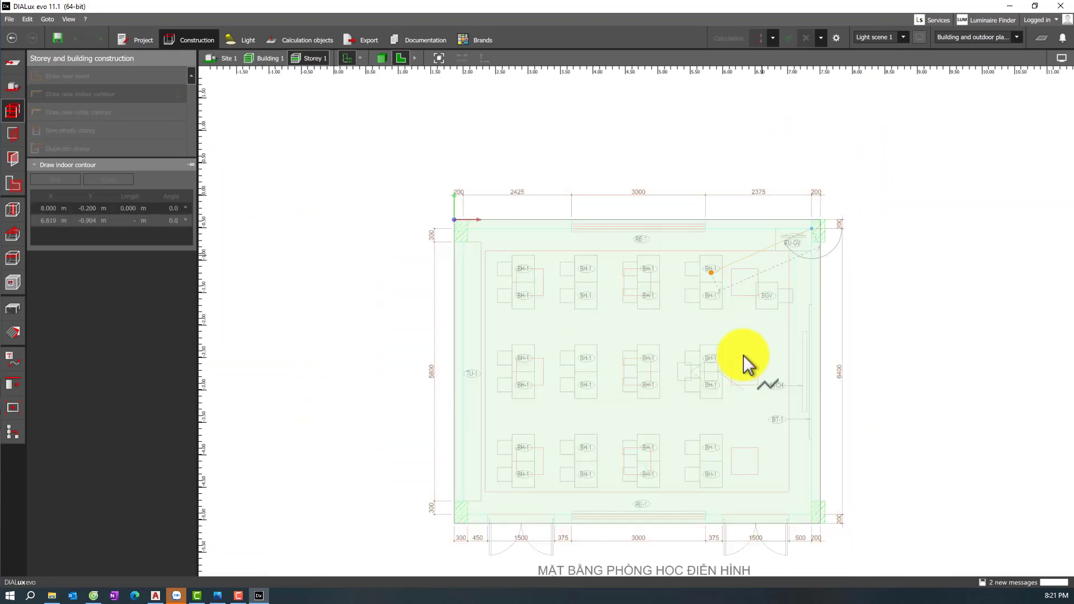
{"action": "scroll", "coordinate": [806, 503], "scroll_direction": "up", "scroll_amount": 2}
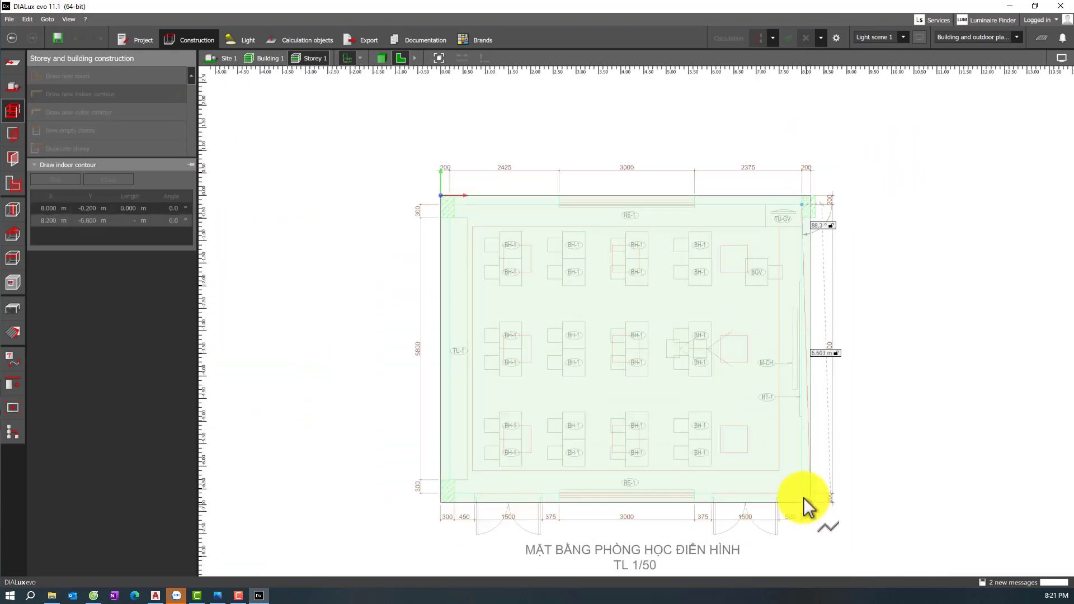
{"action": "left_click", "coordinate": [801, 491]}
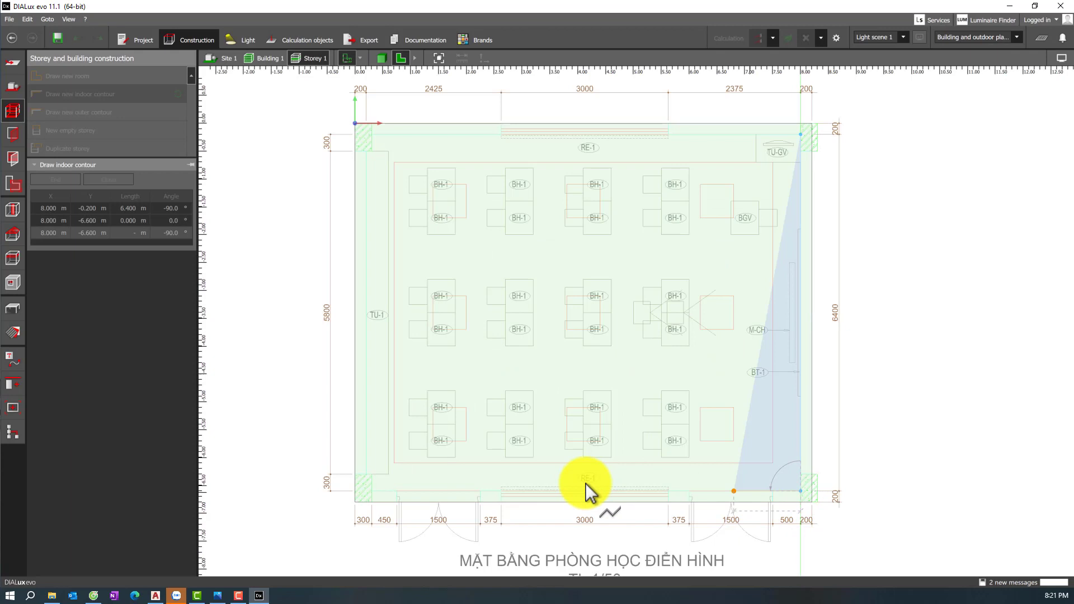
{"action": "left_click", "coordinate": [372, 491]}
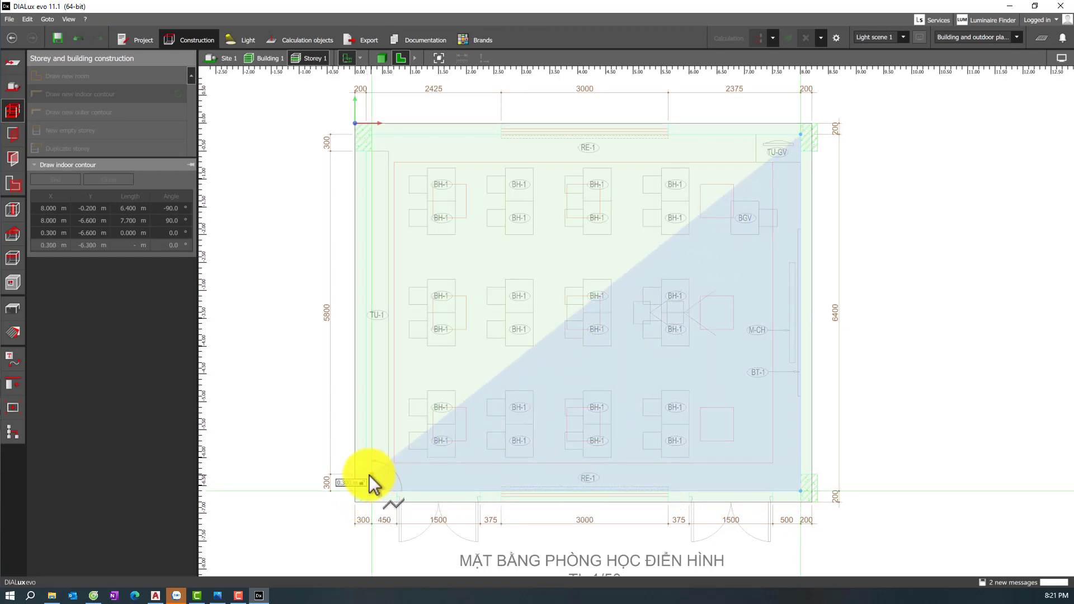
- Continue the indoor contour around both left columns with 0.3 by 0.1 m notches and a 5.8 m side between them, and close the polygon
{"action": "left_click", "coordinate": [372, 475]}
{"action": "left_click", "coordinate": [366, 474]}
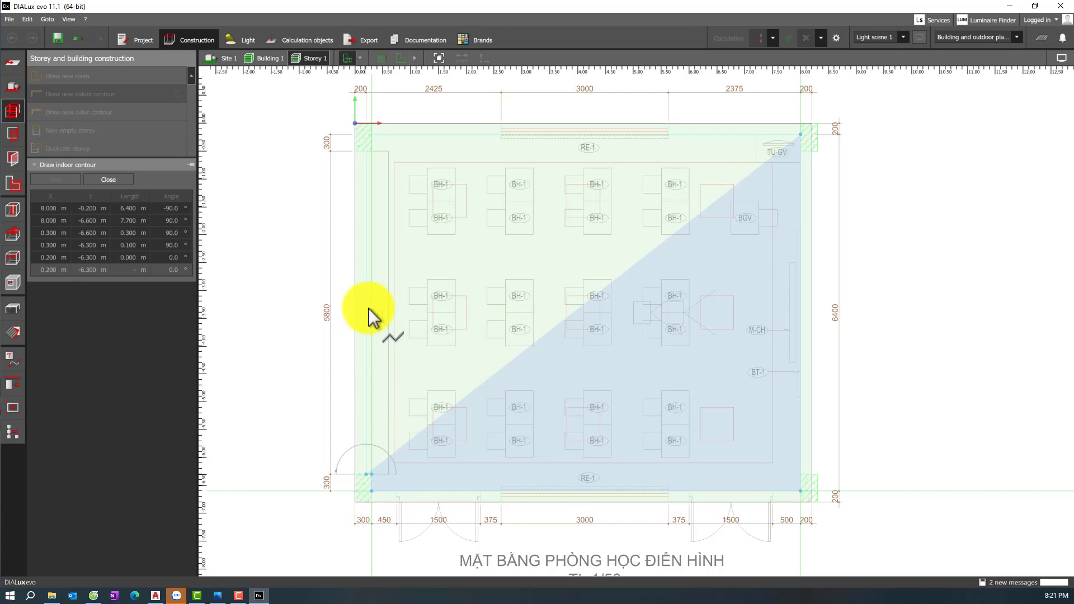
{"action": "left_click", "coordinate": [366, 150]}
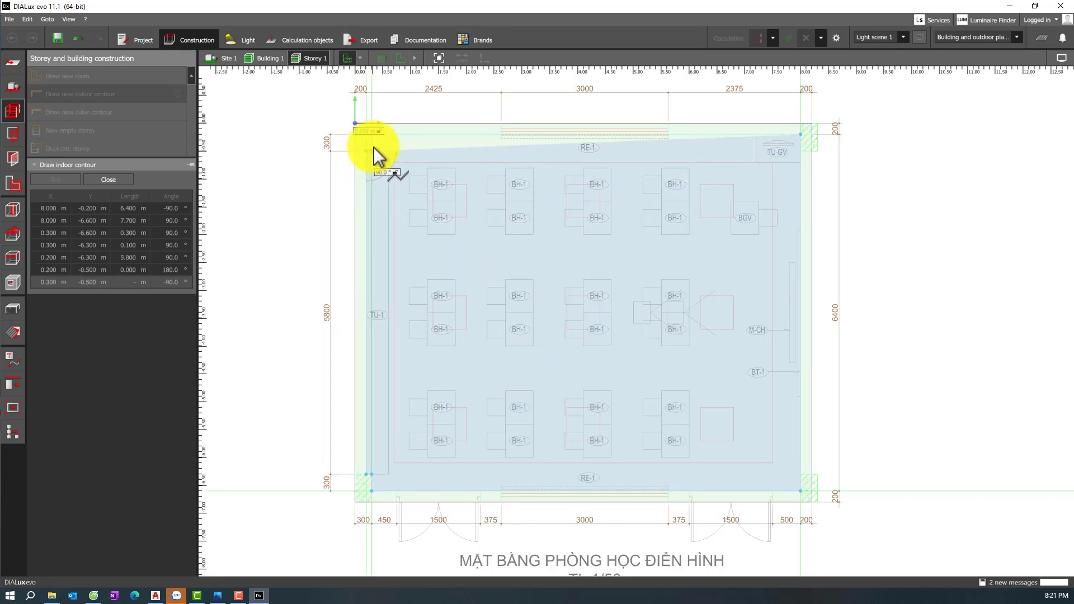
{"action": "left_click", "coordinate": [374, 149]}
{"action": "left_click", "coordinate": [374, 138]}
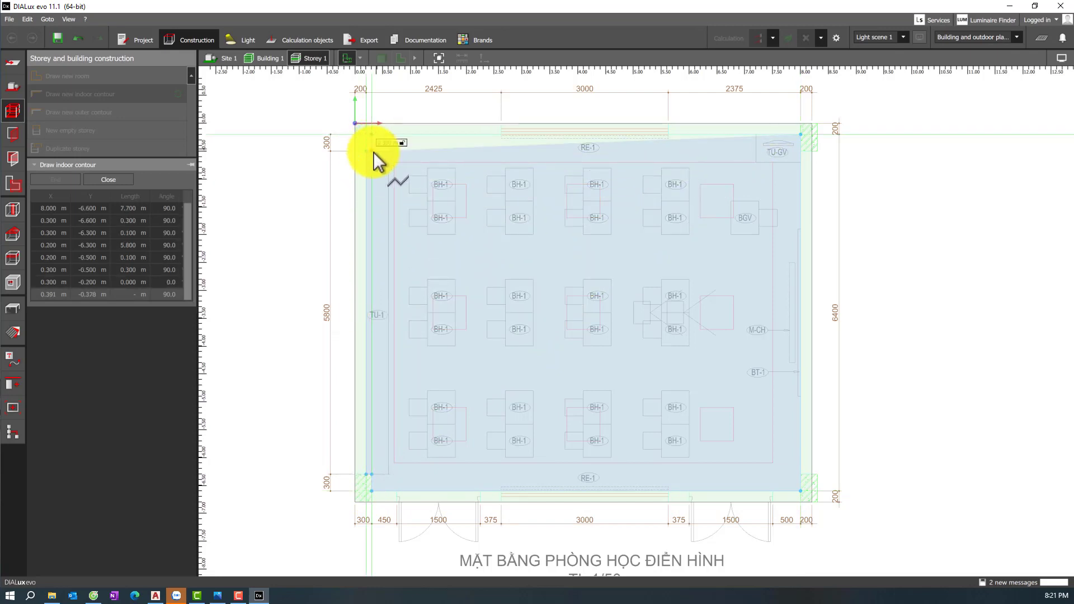
{"action": "right_click", "coordinate": [408, 139]}
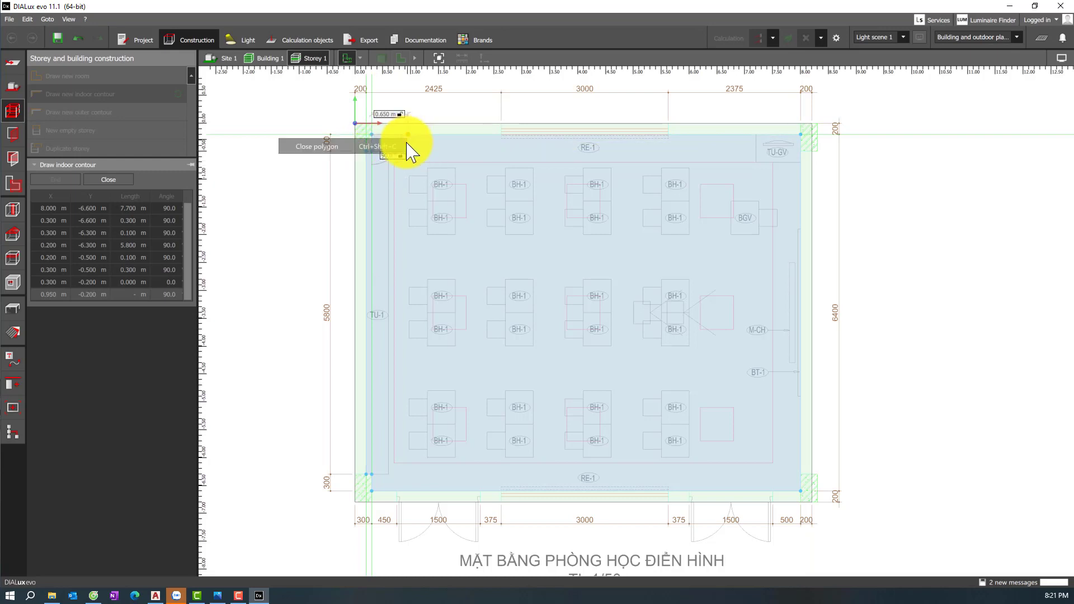
{"action": "left_click", "coordinate": [336, 150]}
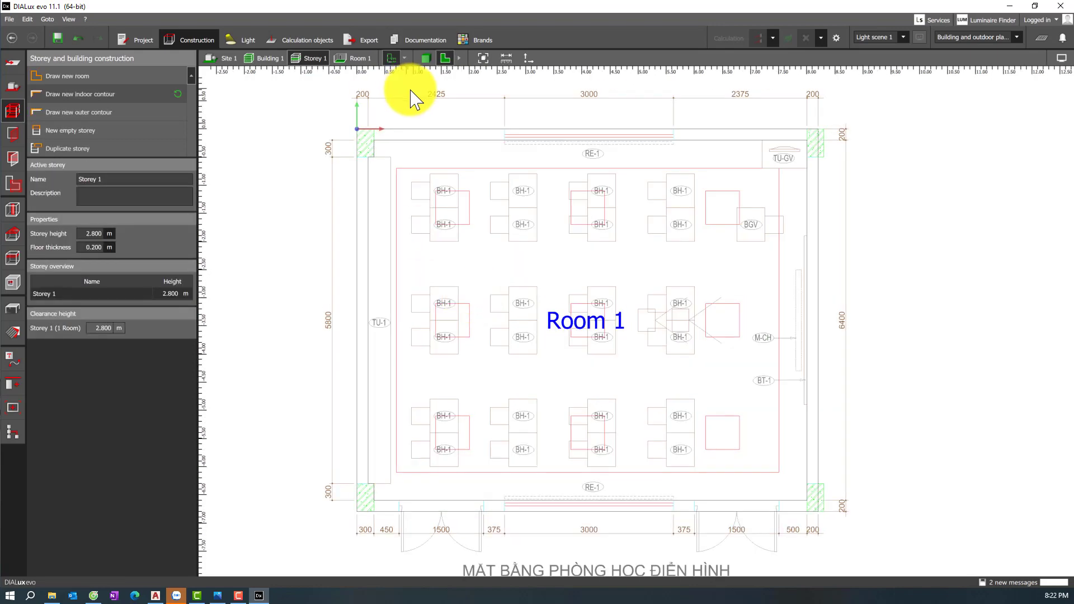
- Show the building in 3D and set the storey height to 4.5 m
{"action": "left_click", "coordinate": [426, 58]}
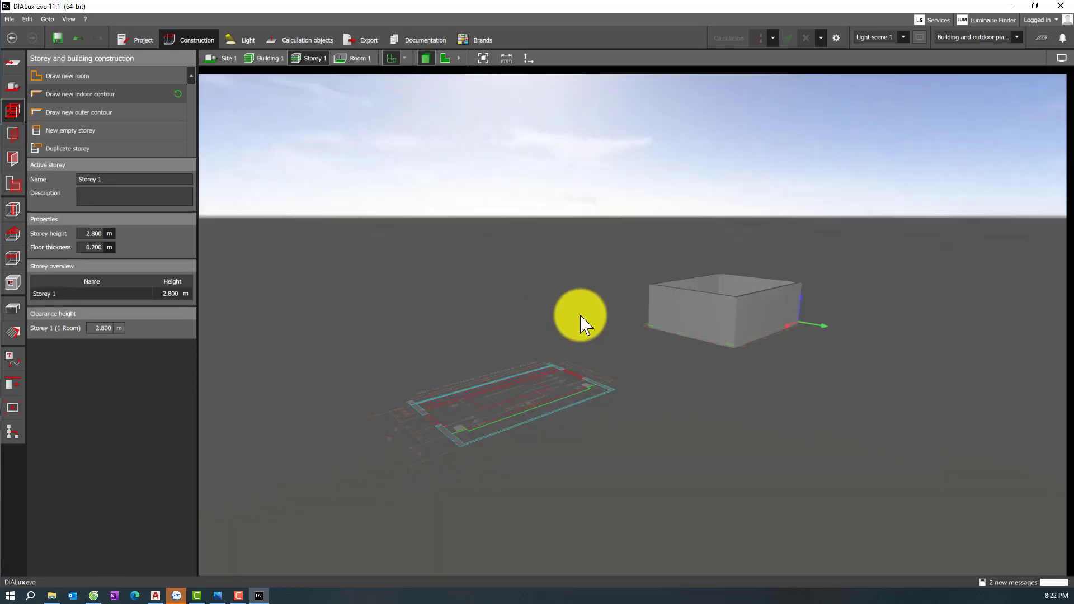
{"action": "left_click_drag", "start_coordinate": [580, 324], "coordinate": [415, 419]}
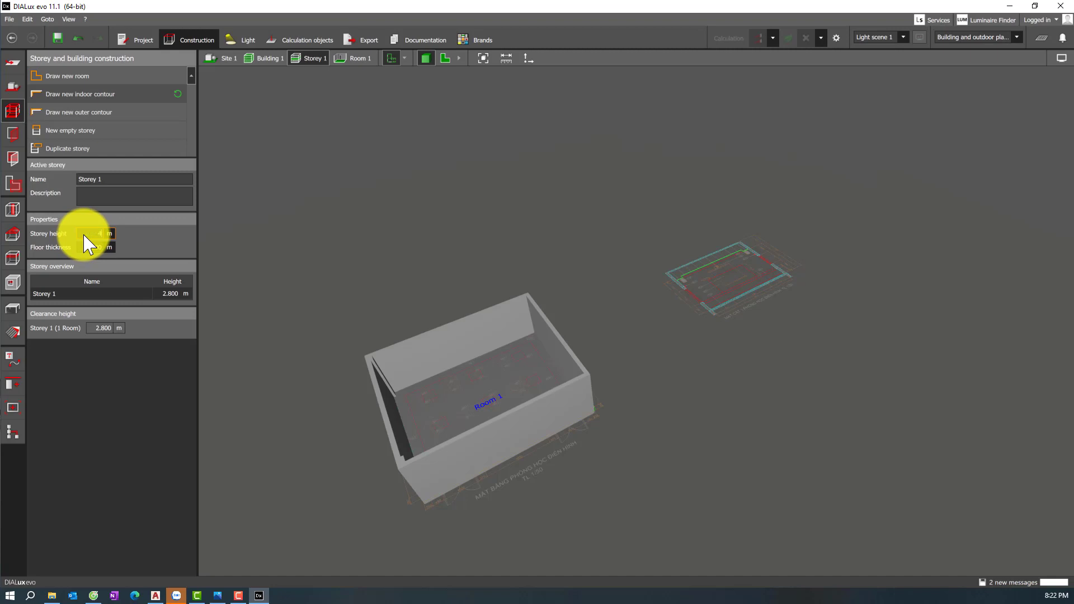
{"action": "key", "text": "Return"}
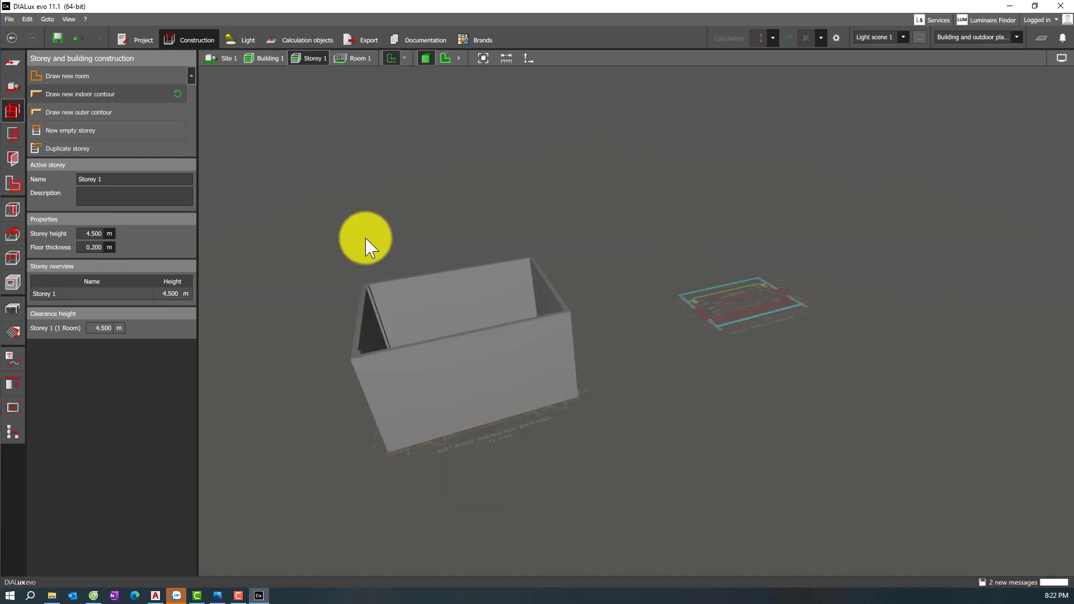
- Return to the plan view and check the height dimensions in the classroom's section drawing beside the floor plan
{"action": "left_click", "coordinate": [445, 58]}
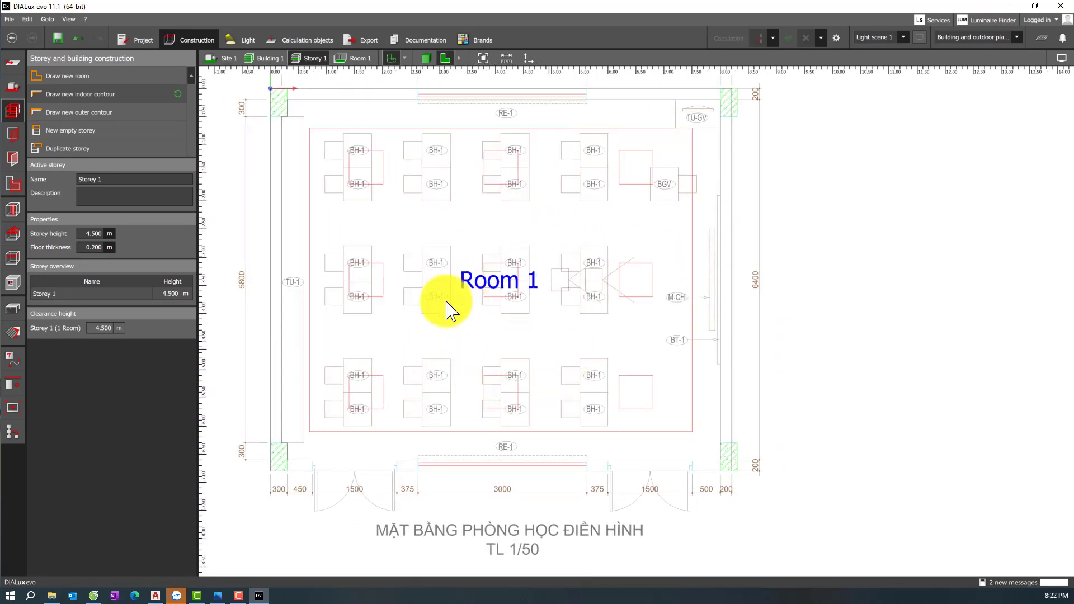
{"action": "scroll", "coordinate": [478, 331], "scroll_direction": "down", "scroll_amount": 3}
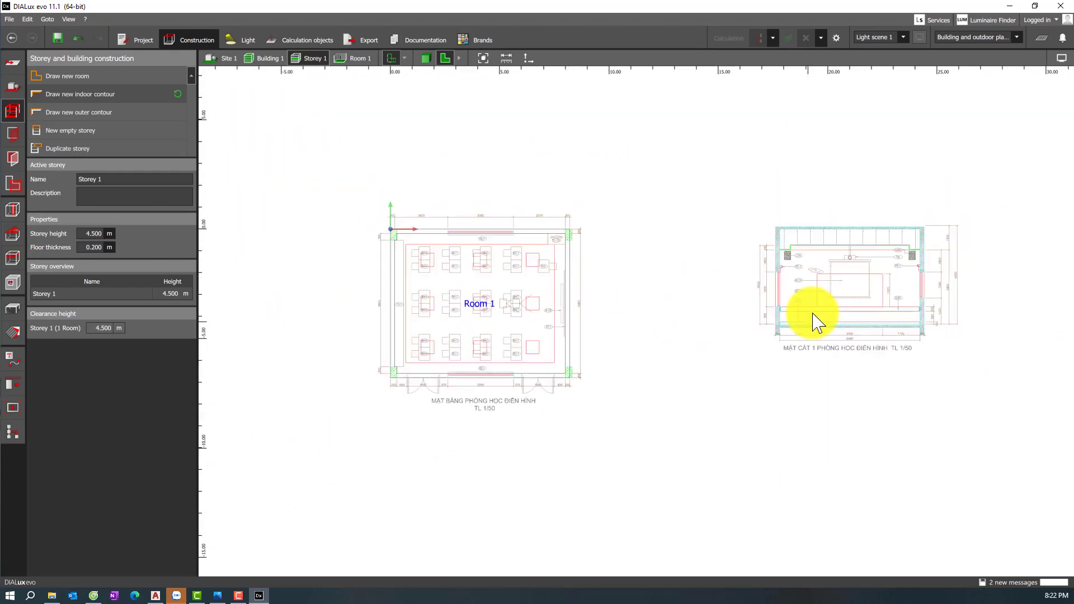
{"action": "middle_click_drag", "start_coordinate": [815, 312], "coordinate": [509, 354]}
{"action": "scroll", "coordinate": [618, 336], "scroll_direction": "up", "scroll_amount": 2}
{"action": "scroll", "coordinate": [625, 306], "scroll_direction": "up", "scroll_amount": 1}
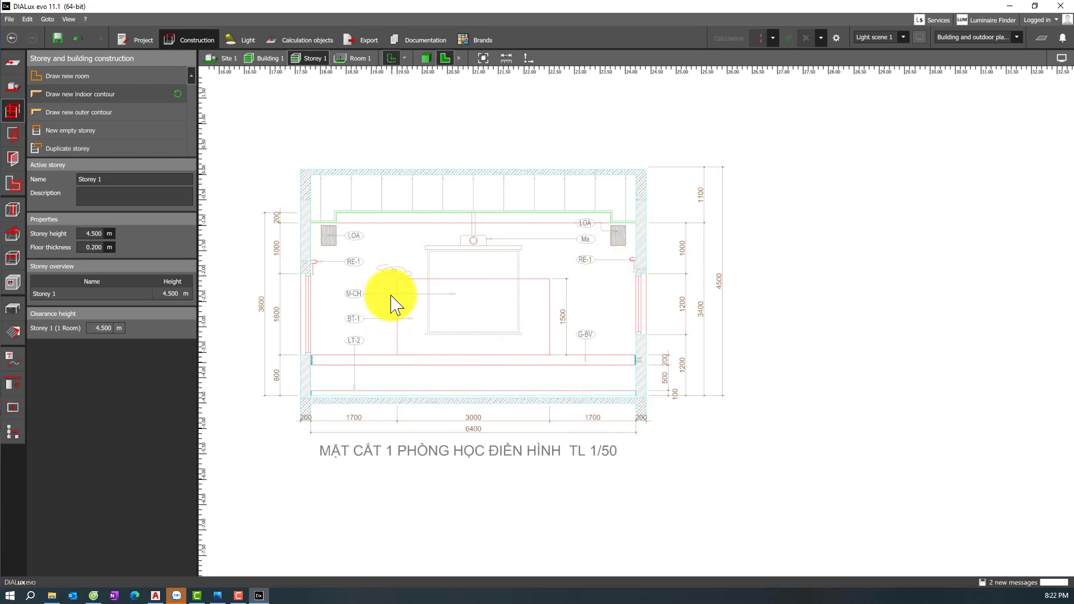
{"action": "left_click", "coordinate": [393, 58]}
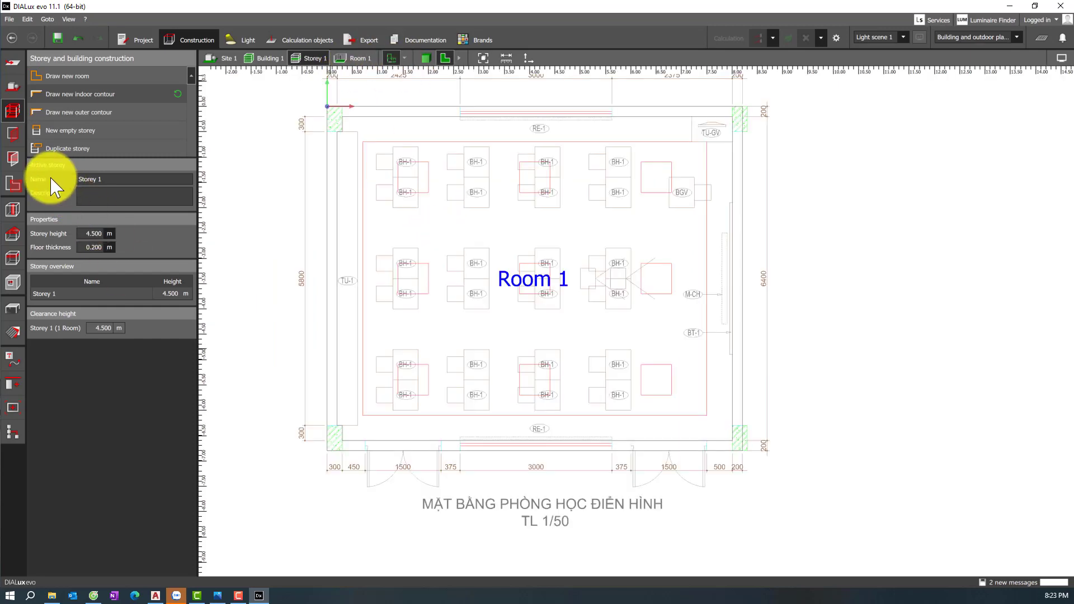
- Draw a new ceiling with a closed 6.8 by 5.4 m contour along the red rectangle inside the room
{"action": "left_click", "coordinate": [13, 255]}
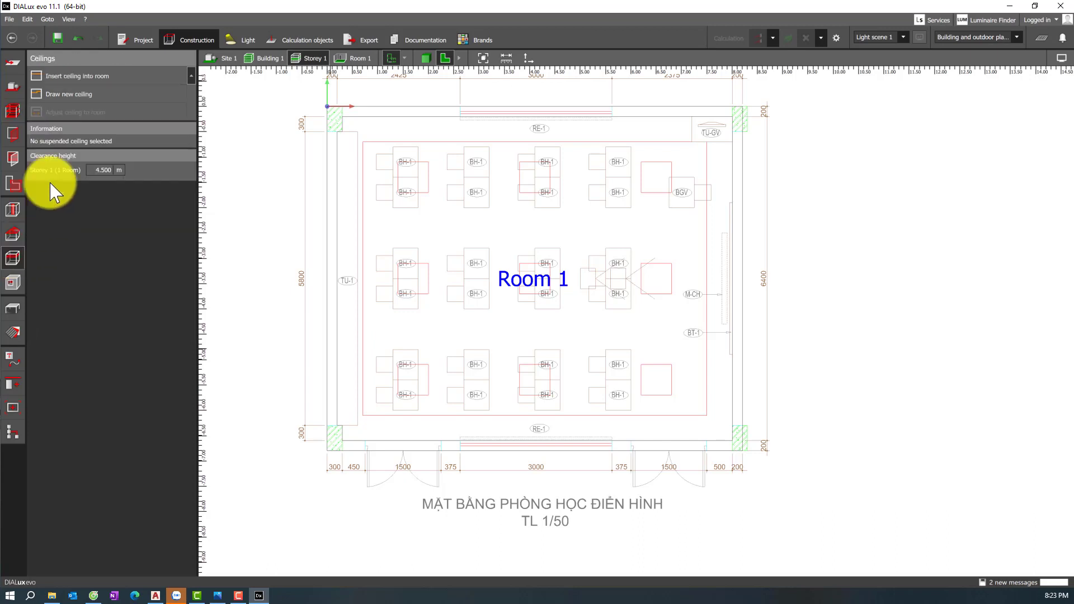
{"action": "left_click", "coordinate": [67, 95]}
{"action": "scroll", "coordinate": [369, 160], "scroll_direction": "up", "scroll_amount": 3}
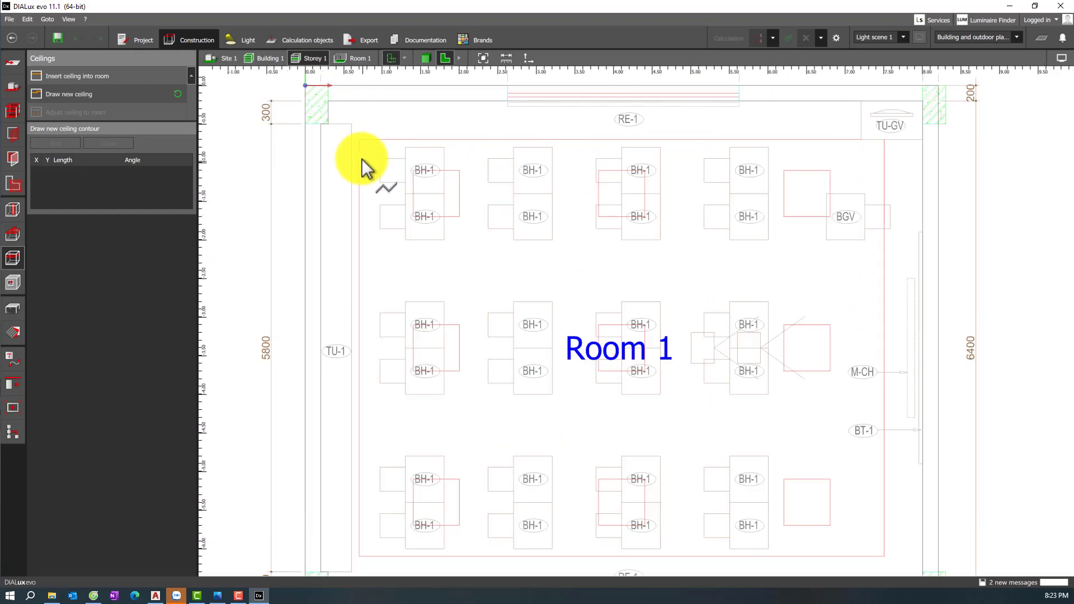
{"action": "scroll", "coordinate": [367, 185], "scroll_direction": "down", "scroll_amount": 6}
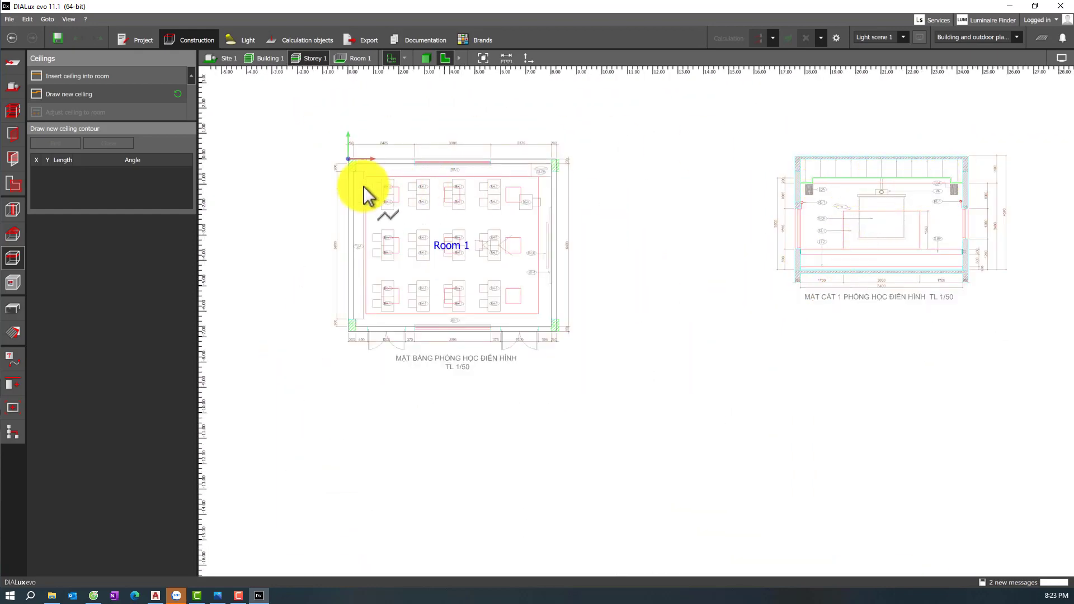
{"action": "scroll", "coordinate": [364, 190], "scroll_direction": "up", "scroll_amount": 3}
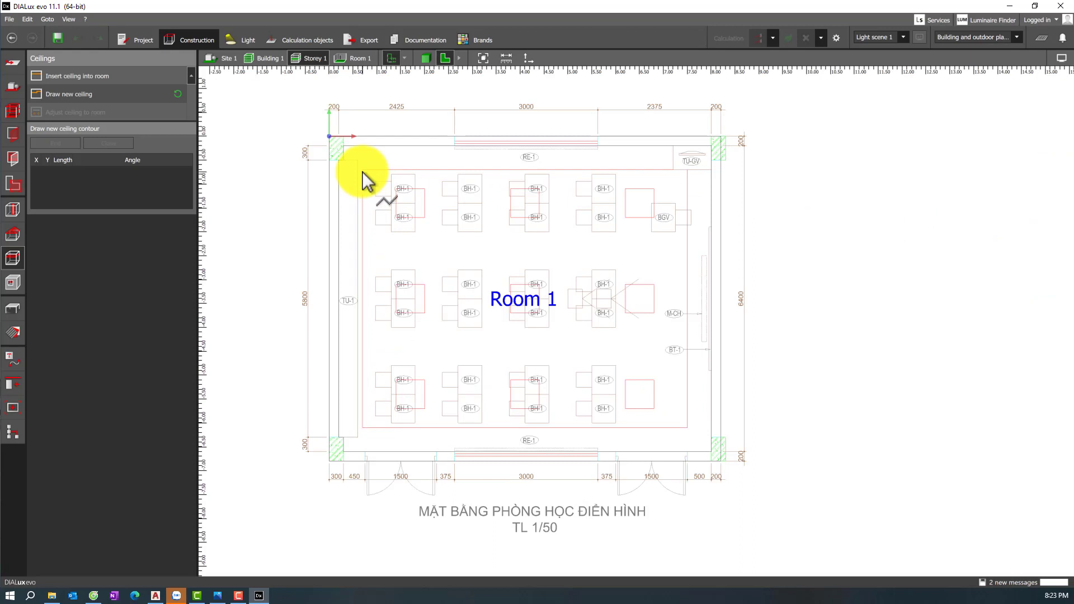
{"action": "left_click", "coordinate": [363, 170]}
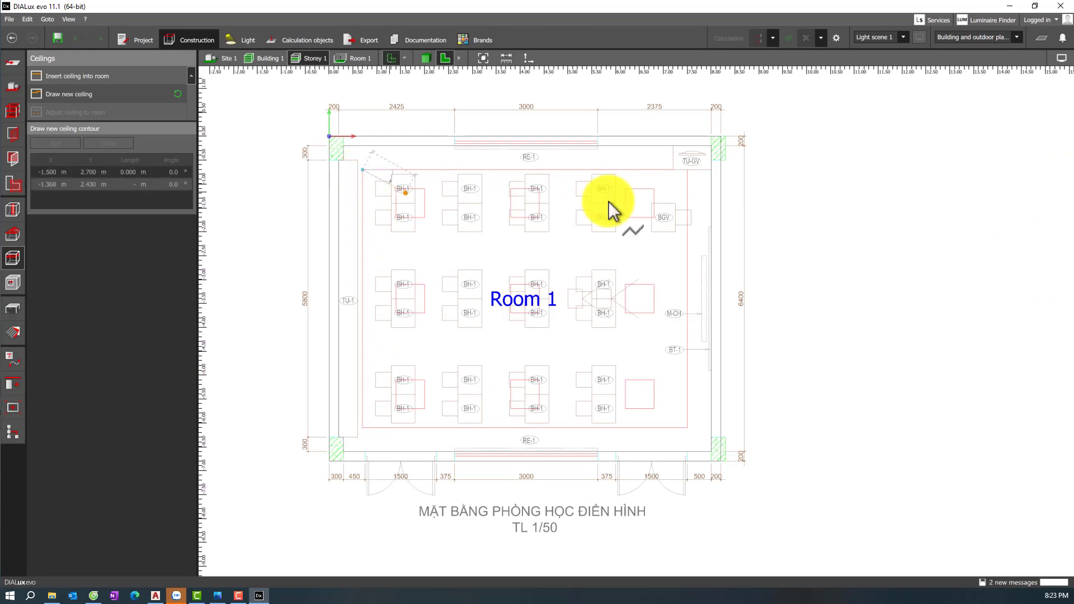
{"action": "left_click", "coordinate": [688, 180]}
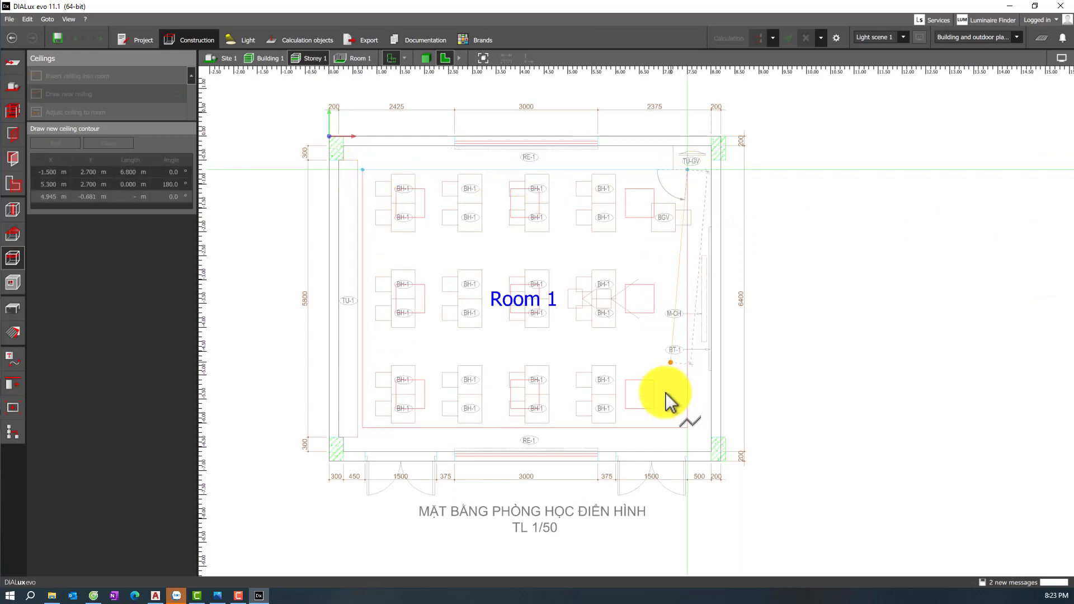
{"action": "left_click", "coordinate": [688, 430]}
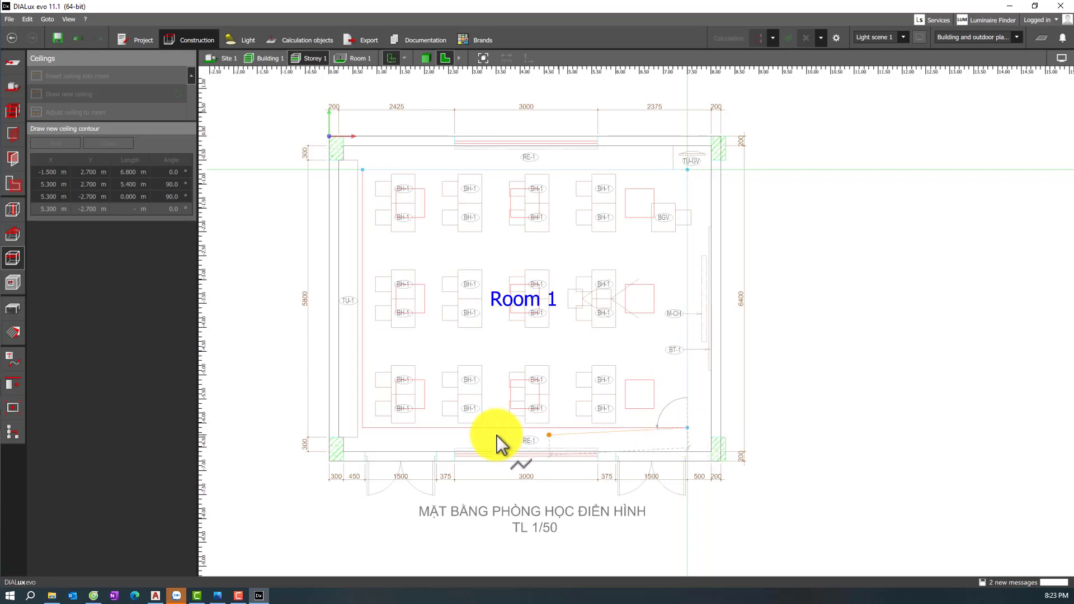
{"action": "left_click", "coordinate": [363, 429]}
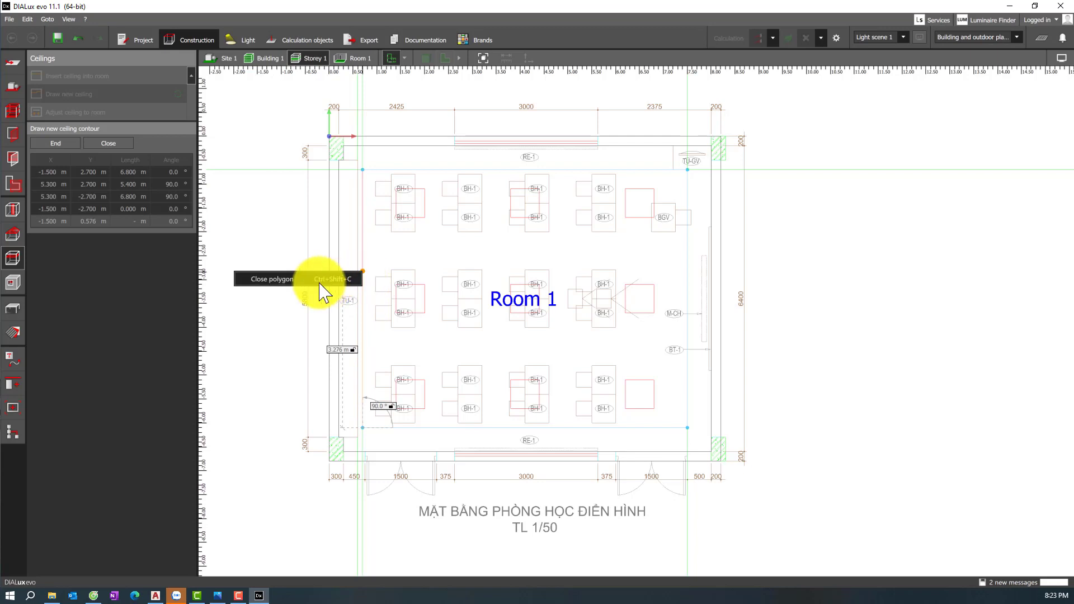
{"action": "double_click", "coordinate": [305, 282]}
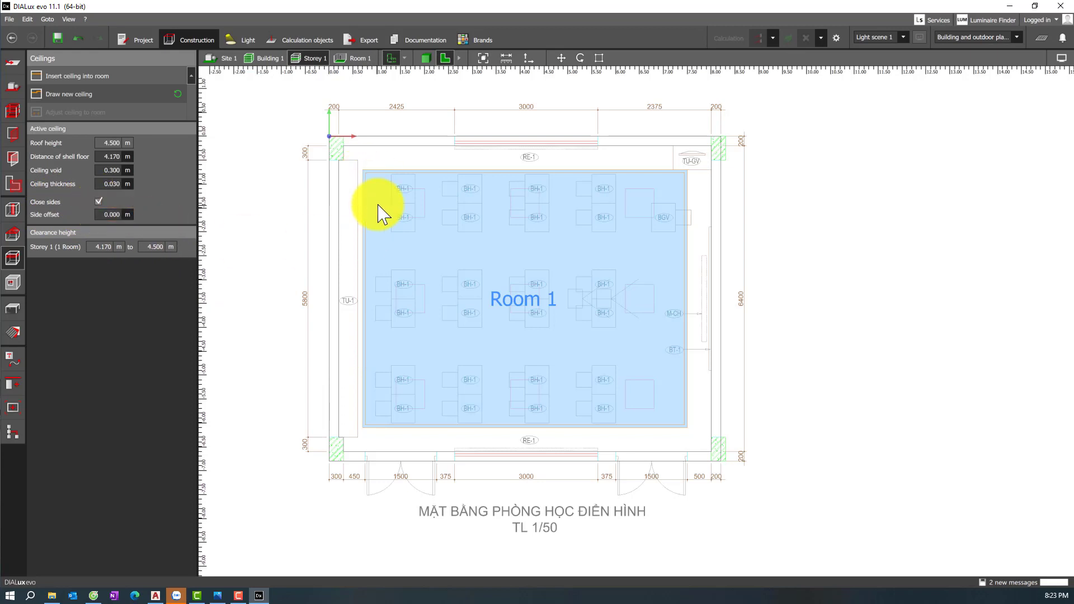
- Turn off the ceiling's closed sides, set its distance of shell floor to 3.6 m, and check it in 3D before returning to plan view
{"action": "left_click", "coordinate": [99, 201]}
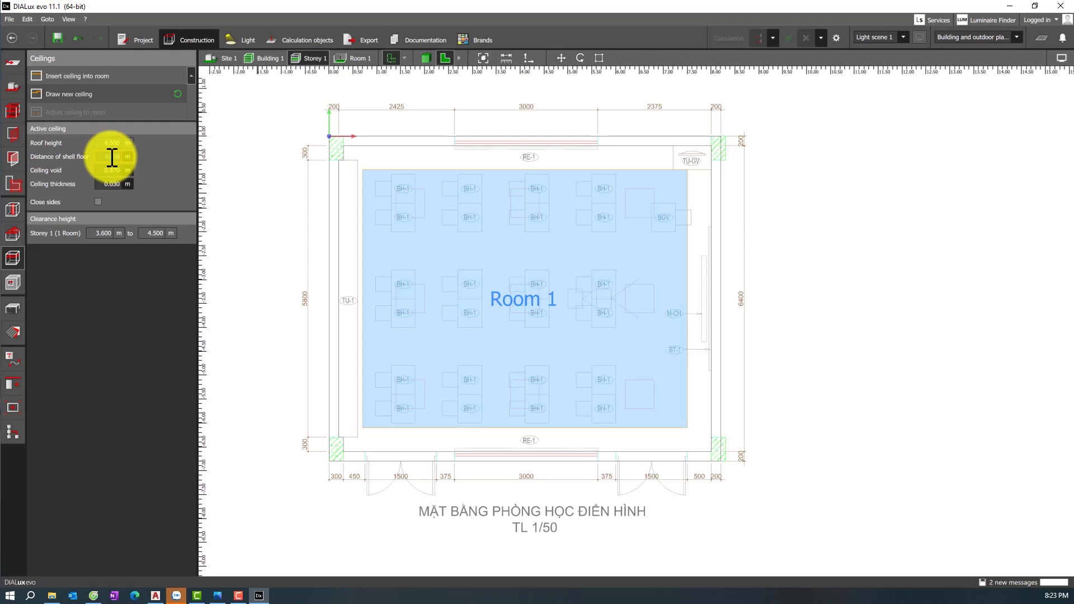
{"action": "left_click", "coordinate": [112, 157]}
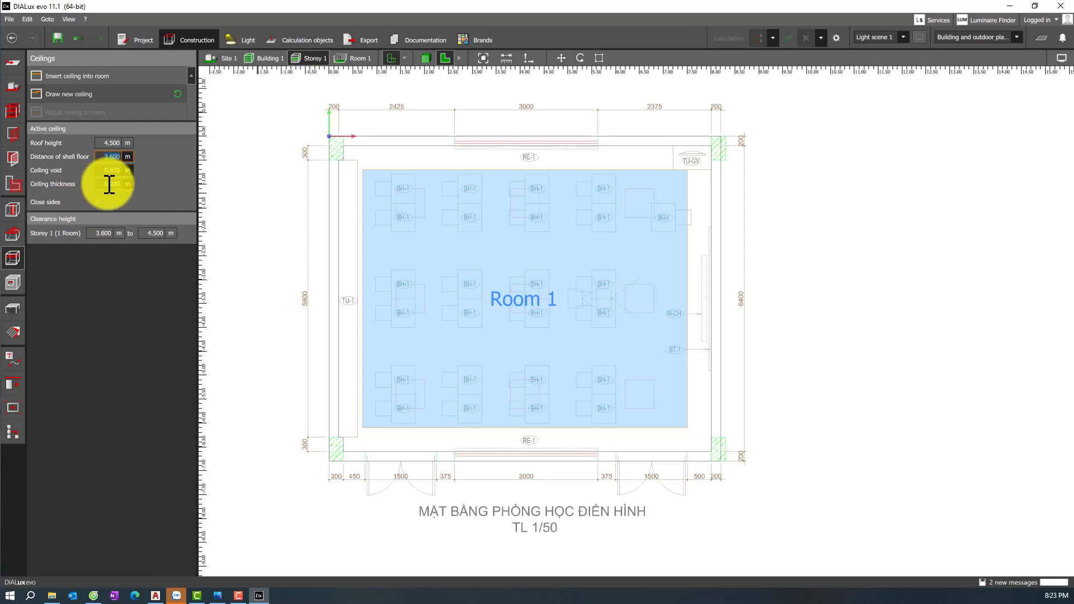
{"action": "left_click", "coordinate": [425, 60]}
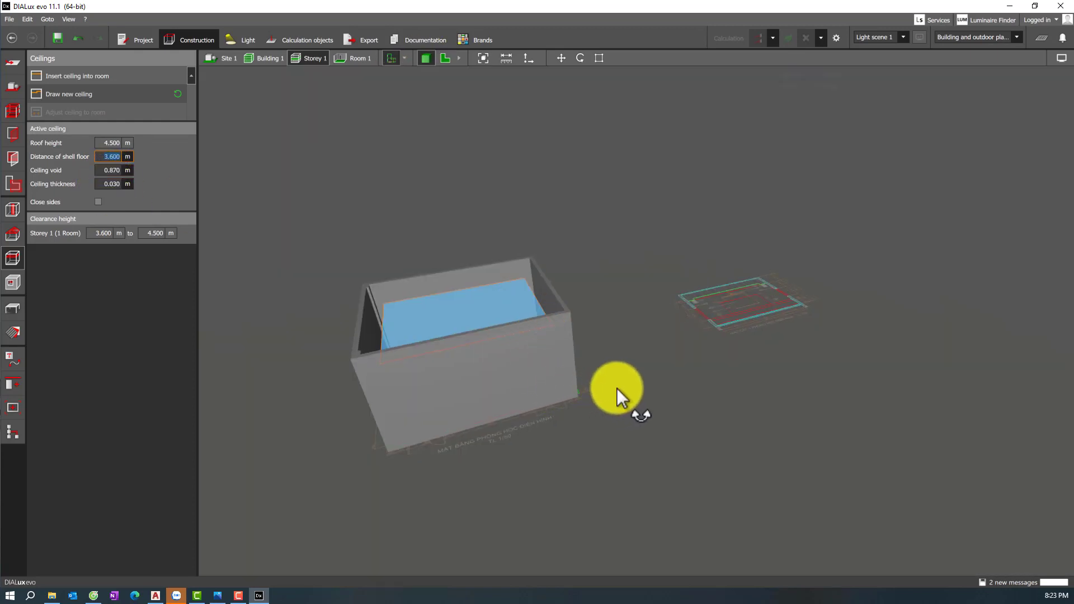
{"action": "left_click_drag", "start_coordinate": [616, 388], "coordinate": [448, 419]}
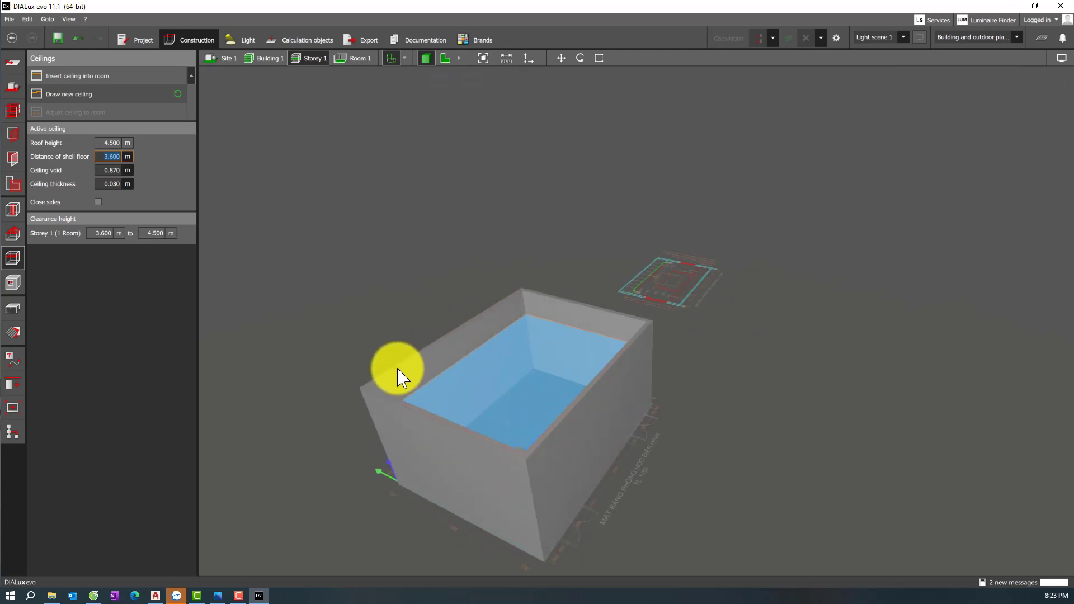
{"action": "left_click", "coordinate": [500, 201]}
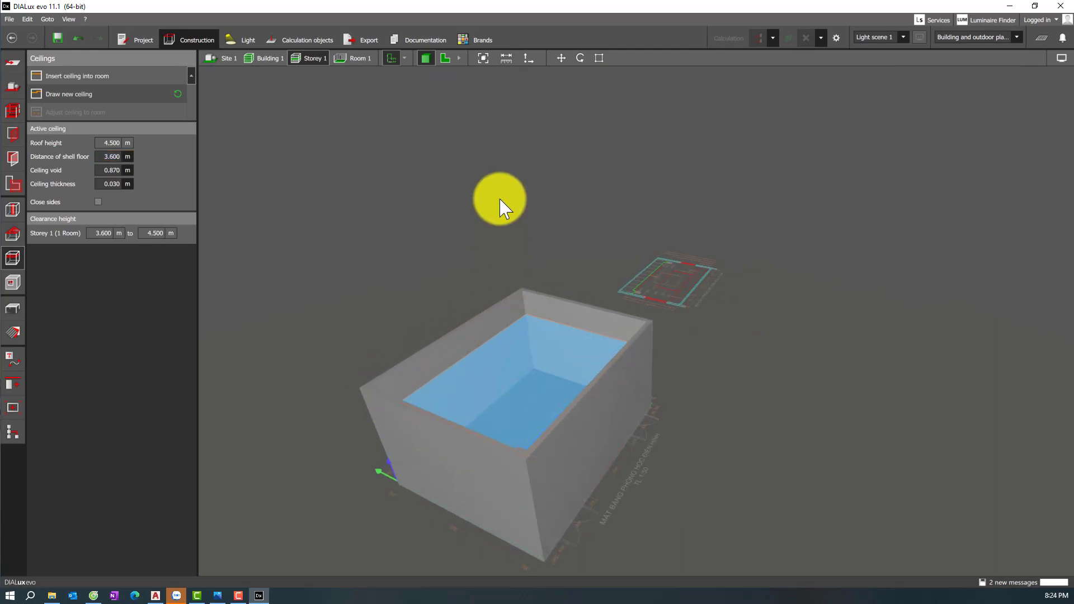
{"action": "left_click", "coordinate": [445, 58]}
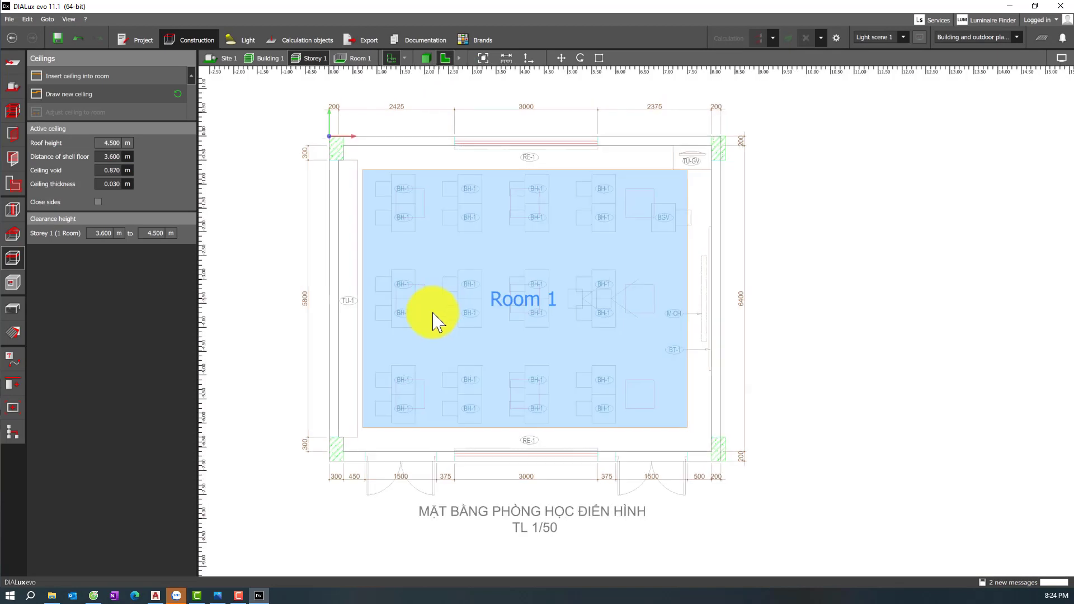
- Draw a closed ceiling contour 7.8 m long and 0.5 m wide along the room's upper wall, notched around the upper-left column
{"action": "key", "text": "Escape"}
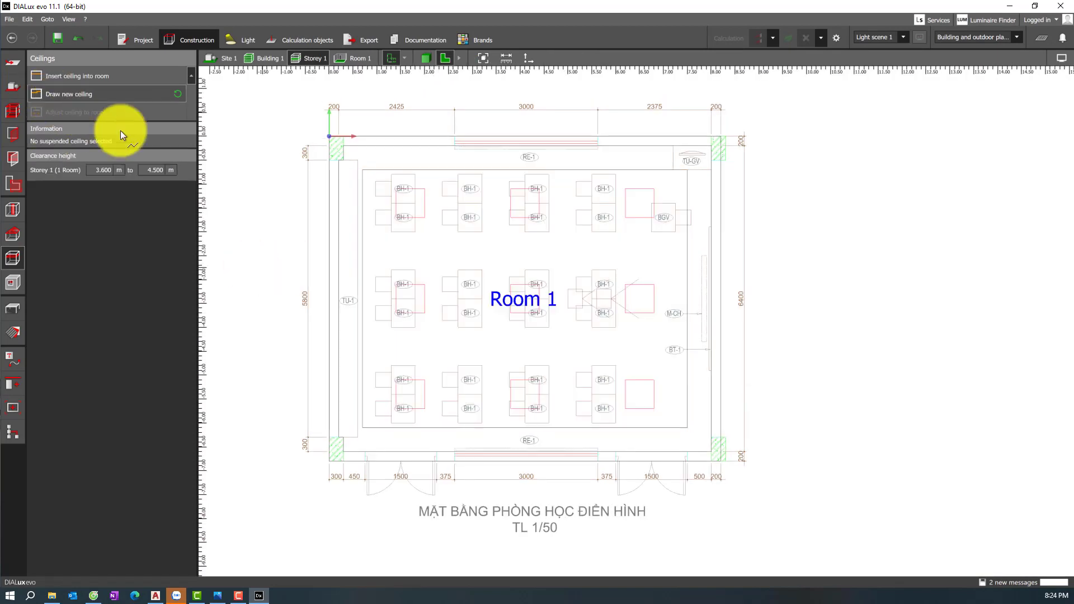
{"action": "scroll", "coordinate": [367, 165], "scroll_direction": "up", "scroll_amount": 3}
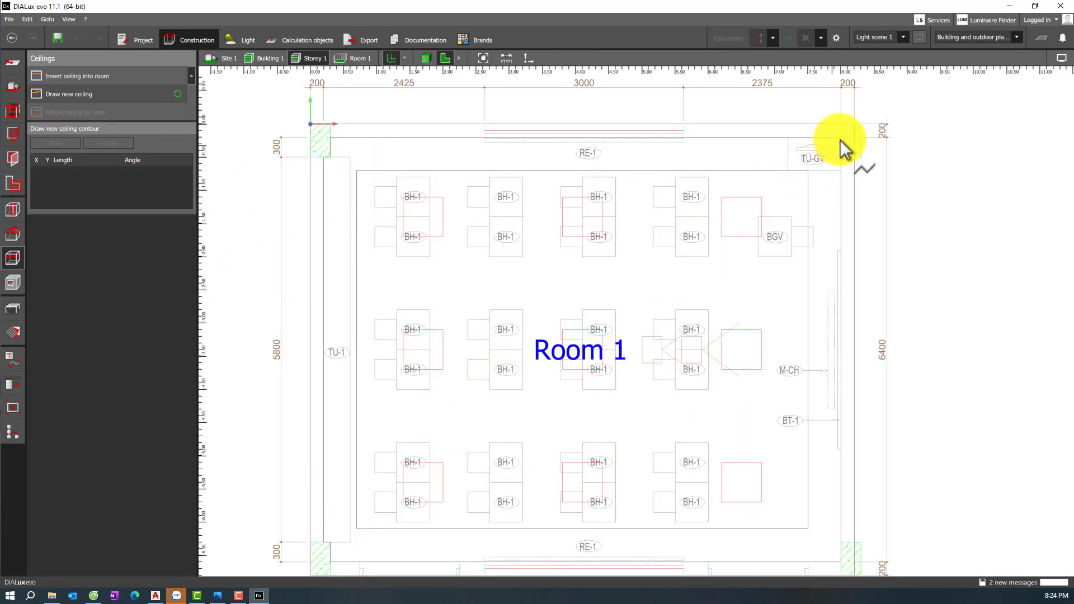
{"action": "left_click", "coordinate": [841, 138]}
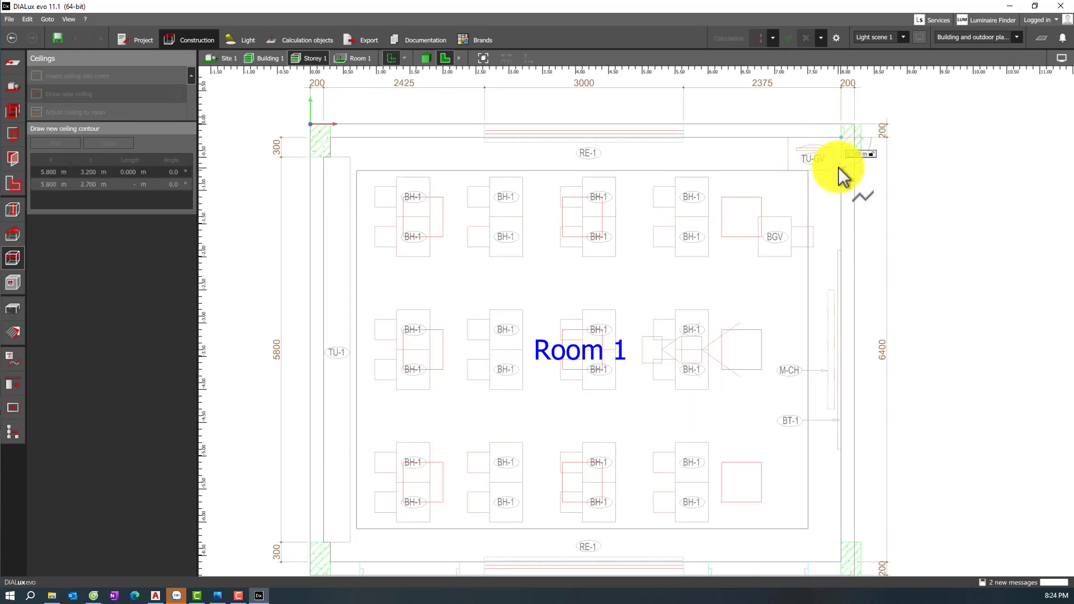
{"action": "left_click", "coordinate": [841, 171]}
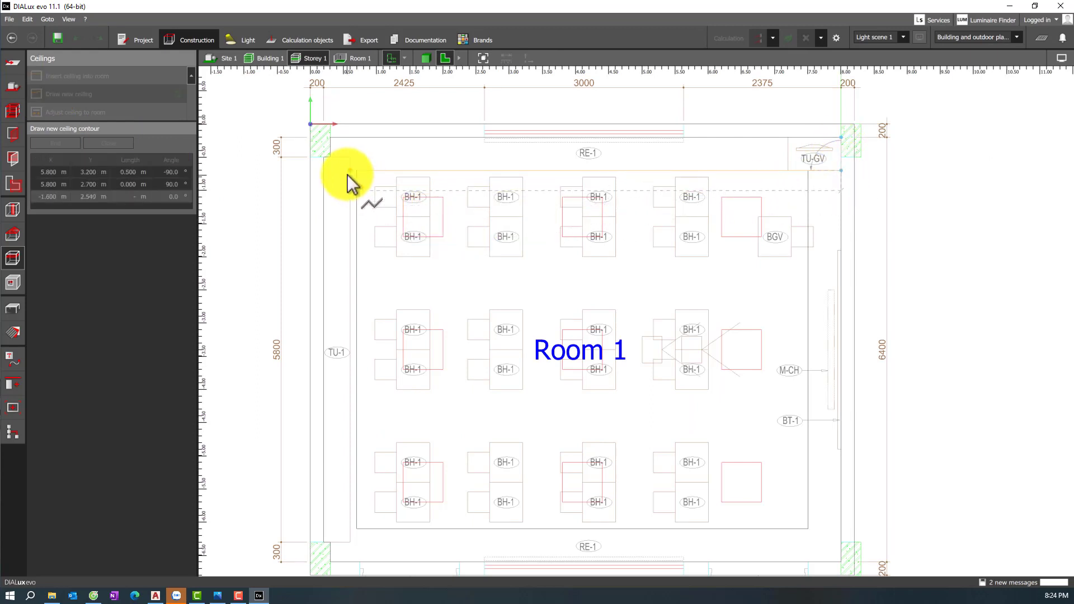
{"action": "left_click", "coordinate": [326, 169]}
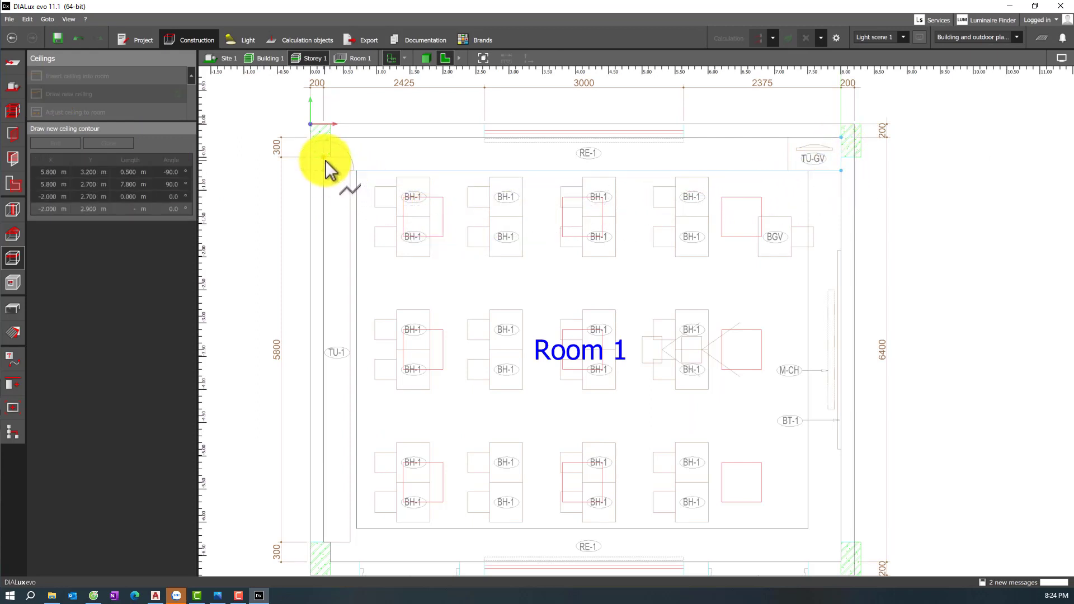
{"action": "left_click", "coordinate": [326, 158]}
{"action": "left_click", "coordinate": [333, 158]}
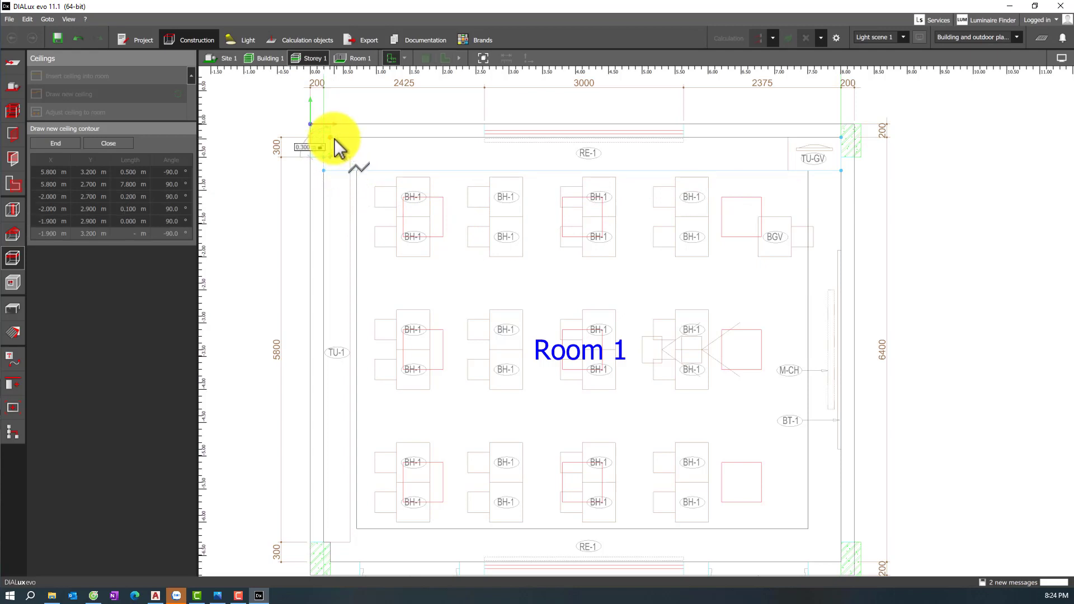
{"action": "left_click", "coordinate": [334, 138]}
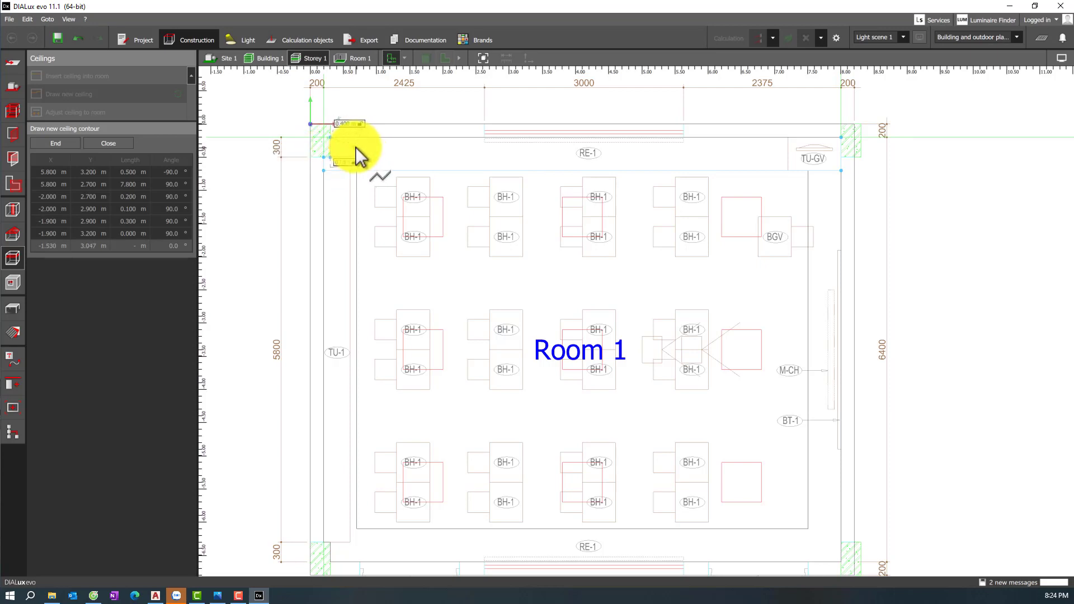
{"action": "right_click", "coordinate": [358, 157]}
{"action": "left_click", "coordinate": [334, 156]}
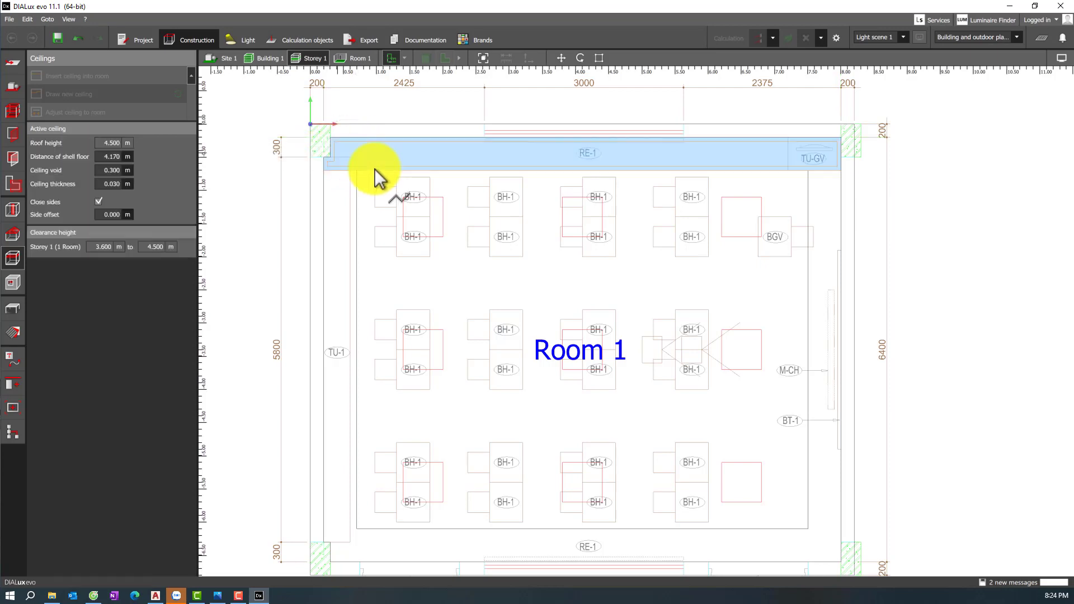
- Turn off the upper ceiling strip's closed sides and set its distance of shell floor to 3.4 m
{"action": "left_click", "coordinate": [97, 202]}
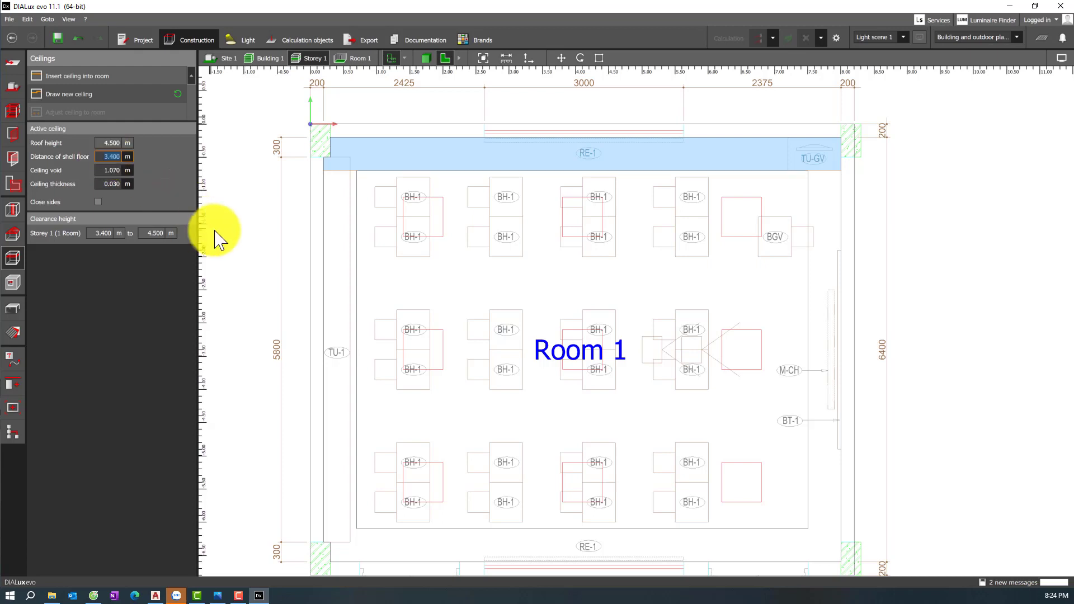
{"action": "scroll", "coordinate": [781, 221], "scroll_direction": "down", "scroll_amount": 2}
{"action": "scroll", "coordinate": [780, 221], "scroll_direction": "down", "scroll_amount": 1}
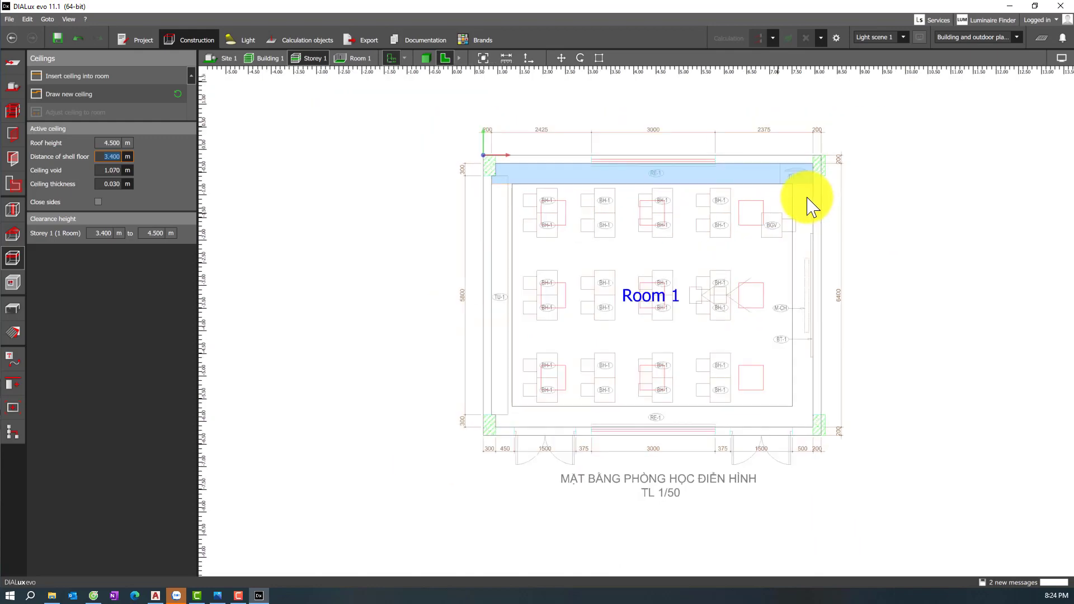
- Start another ceiling contour at the inner rectangle's upper-right corner, running 0.5 m to the right wall and 5.9 m down to the lower corner
{"action": "left_click", "coordinate": [66, 94]}
{"action": "scroll", "coordinate": [798, 189], "scroll_direction": "up", "scroll_amount": 3}
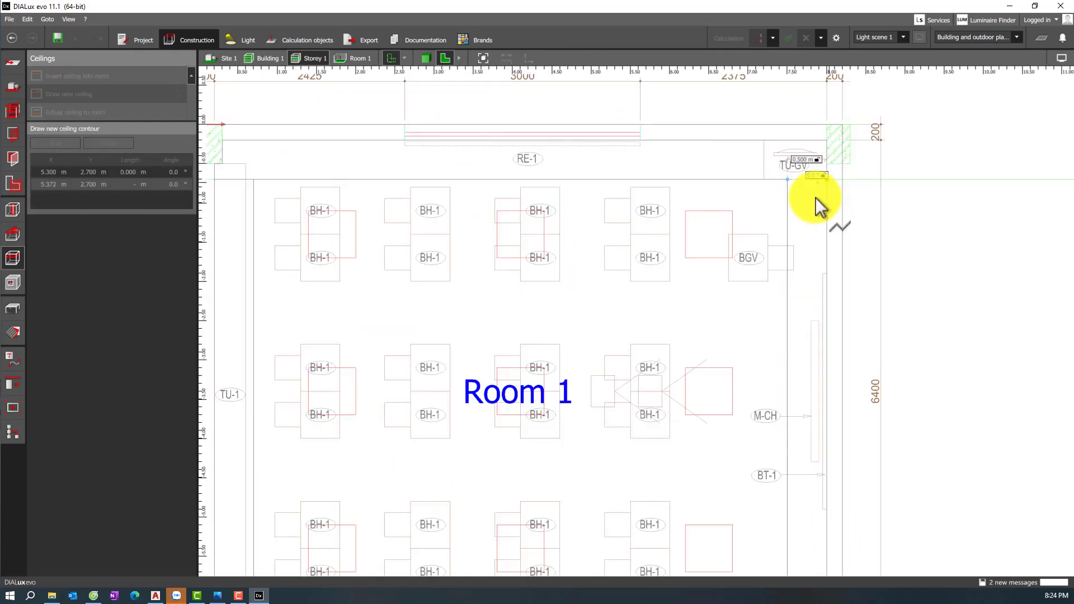
{"action": "scroll", "coordinate": [830, 194], "scroll_direction": "up", "scroll_amount": 1}
{"action": "scroll", "coordinate": [655, 162], "scroll_direction": "down", "scroll_amount": 2}
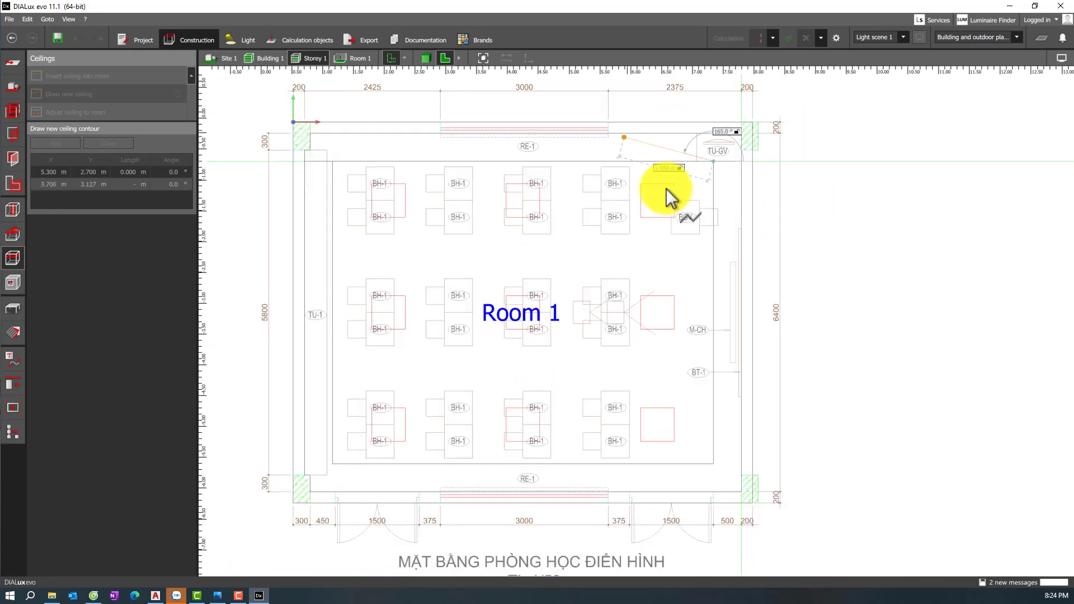
{"action": "scroll", "coordinate": [716, 165], "scroll_direction": "up", "scroll_amount": 1}
{"action": "left_click", "coordinate": [714, 165]}
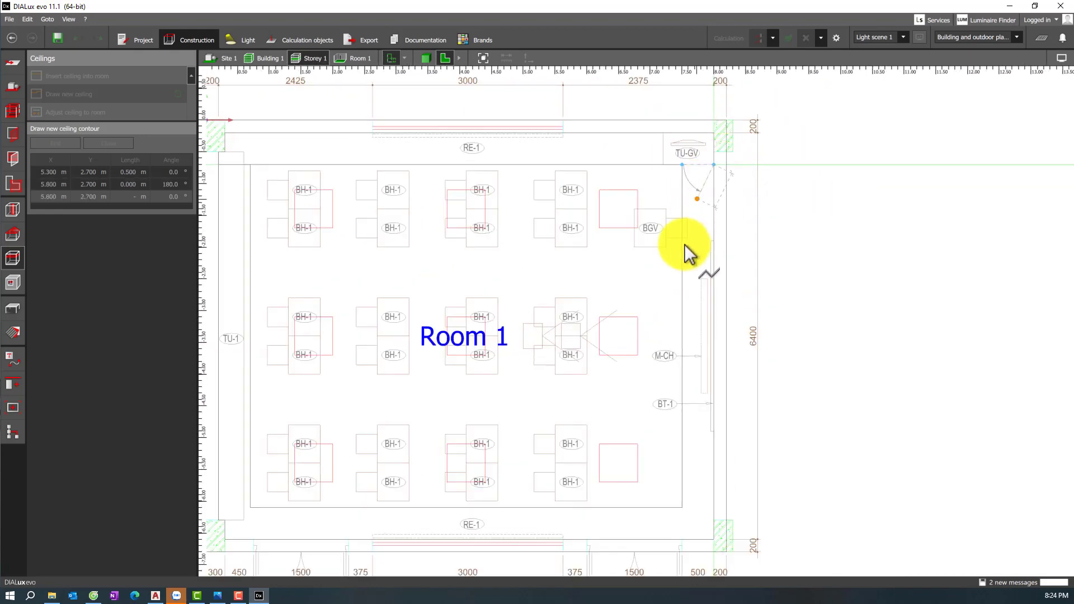
{"action": "scroll", "coordinate": [703, 443], "scroll_direction": "down", "scroll_amount": 1}
{"action": "scroll", "coordinate": [695, 268], "scroll_direction": "up", "scroll_amount": 2}
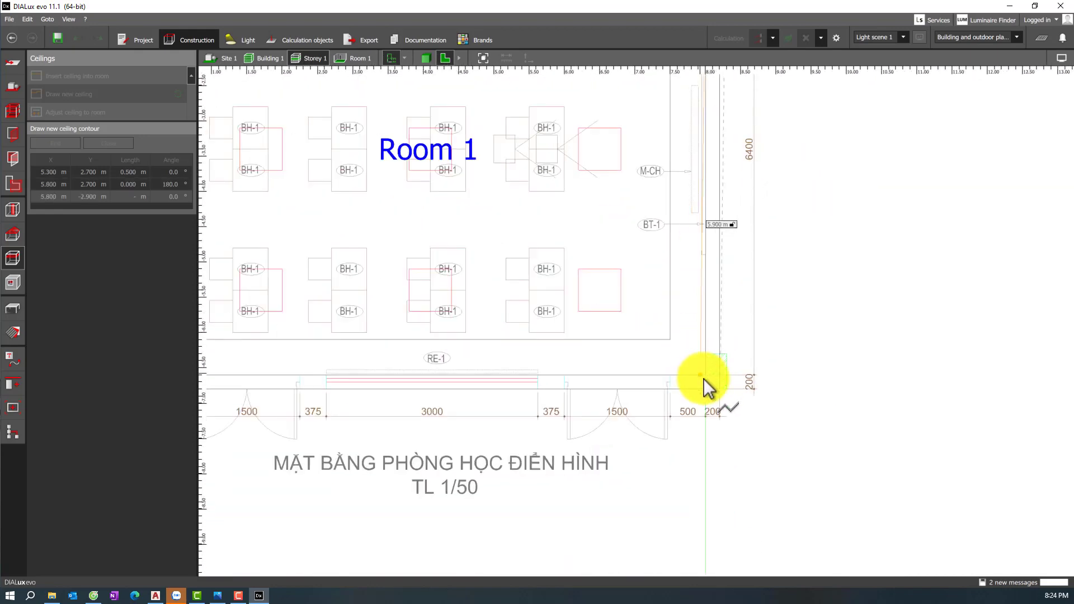
{"action": "left_click", "coordinate": [705, 379]}
- Continue the contour 7.7 m along the lower wall, stepping 0.3 m and 0.1 m around the lower-left column
{"action": "scroll", "coordinate": [616, 392], "scroll_direction": "down", "scroll_amount": 1}
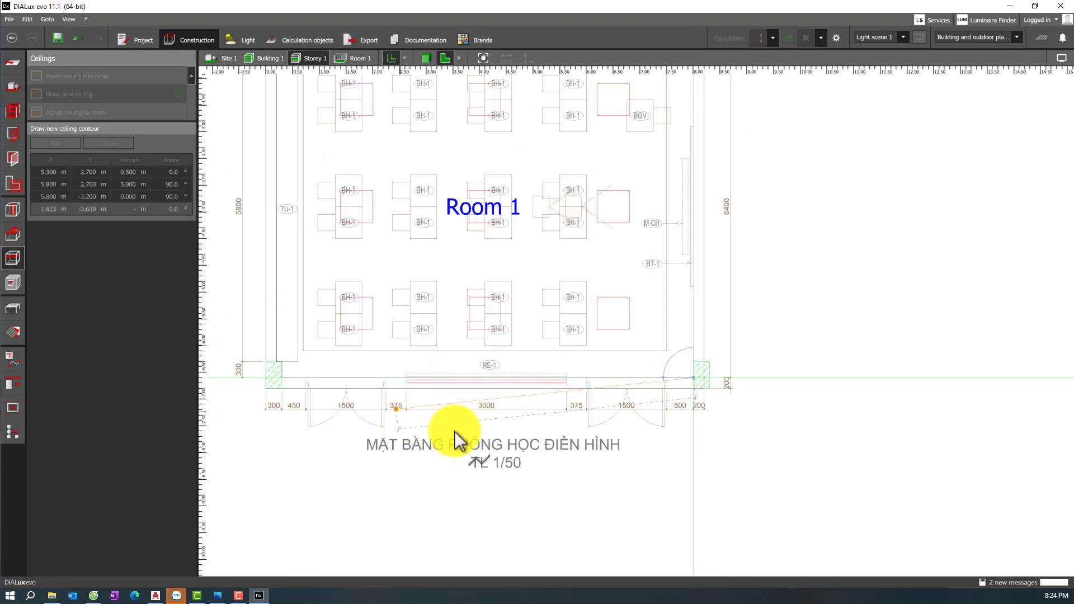
{"action": "scroll", "coordinate": [455, 431], "scroll_direction": "up", "scroll_amount": 1}
{"action": "scroll", "coordinate": [352, 412], "scroll_direction": "up", "scroll_amount": 2}
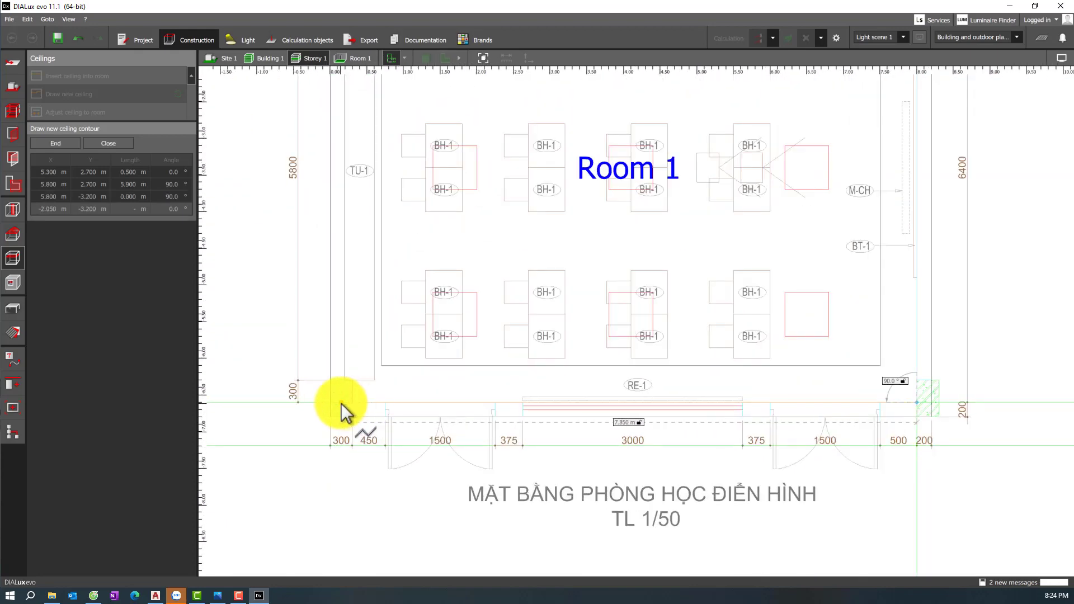
{"action": "left_click", "coordinate": [351, 404]}
{"action": "left_click", "coordinate": [358, 392]}
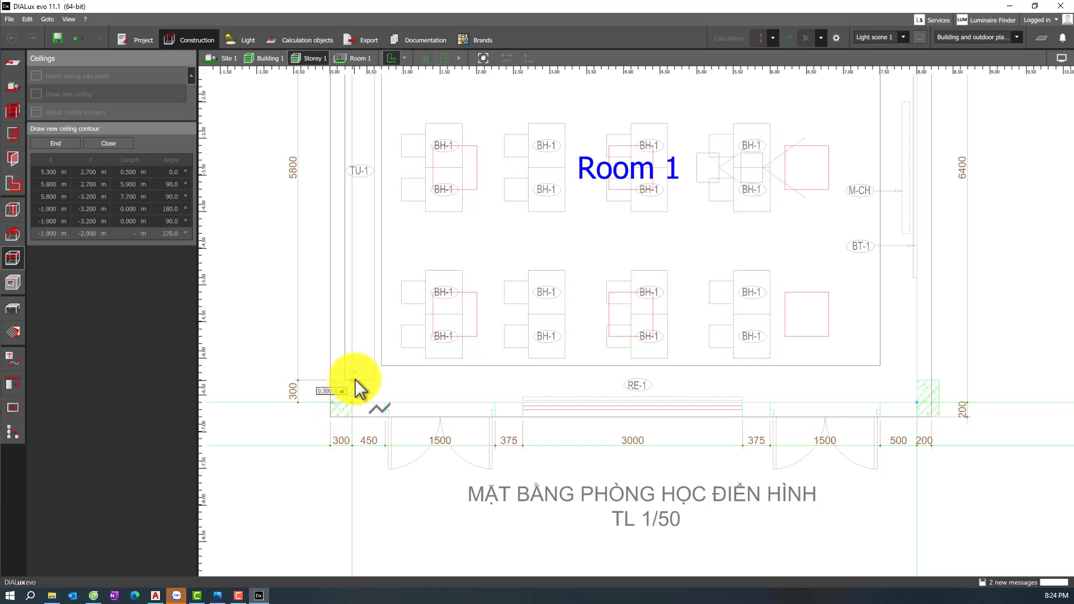
{"action": "left_click", "coordinate": [349, 381]}
{"action": "left_click", "coordinate": [346, 386]}
- Run the contour up the left wall and back along the inner rectangle's left and lower edges, close it, and turn off the ceiling's closed sides
{"action": "right_click_drag", "start_coordinate": [360, 252], "coordinate": [354, 444]}
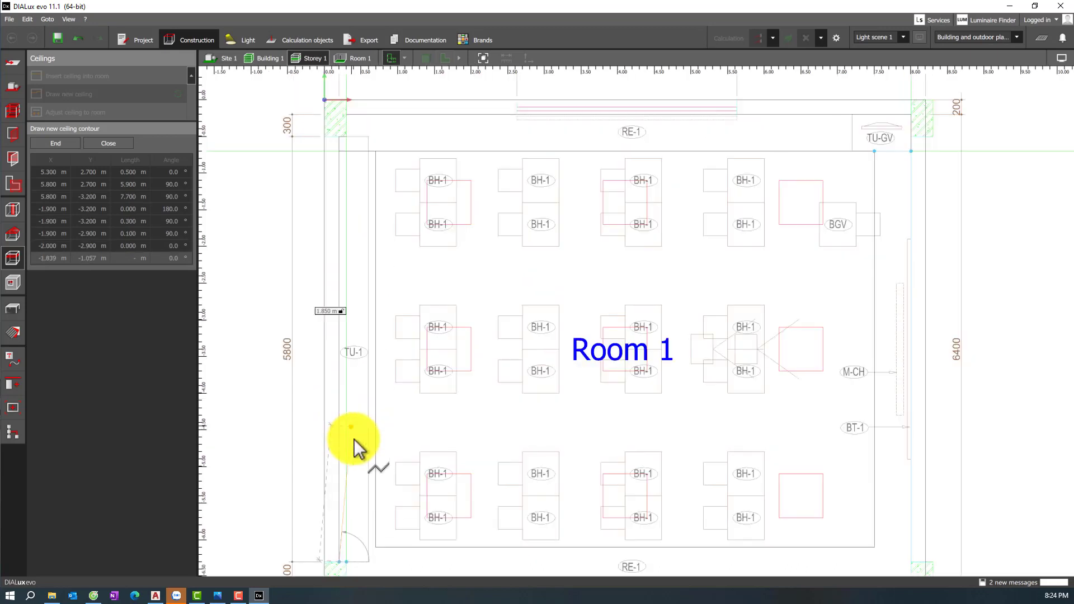
{"action": "left_click", "coordinate": [347, 169]}
{"action": "left_click", "coordinate": [376, 166]}
{"action": "scroll", "coordinate": [360, 221], "scroll_direction": "down", "scroll_amount": 3}
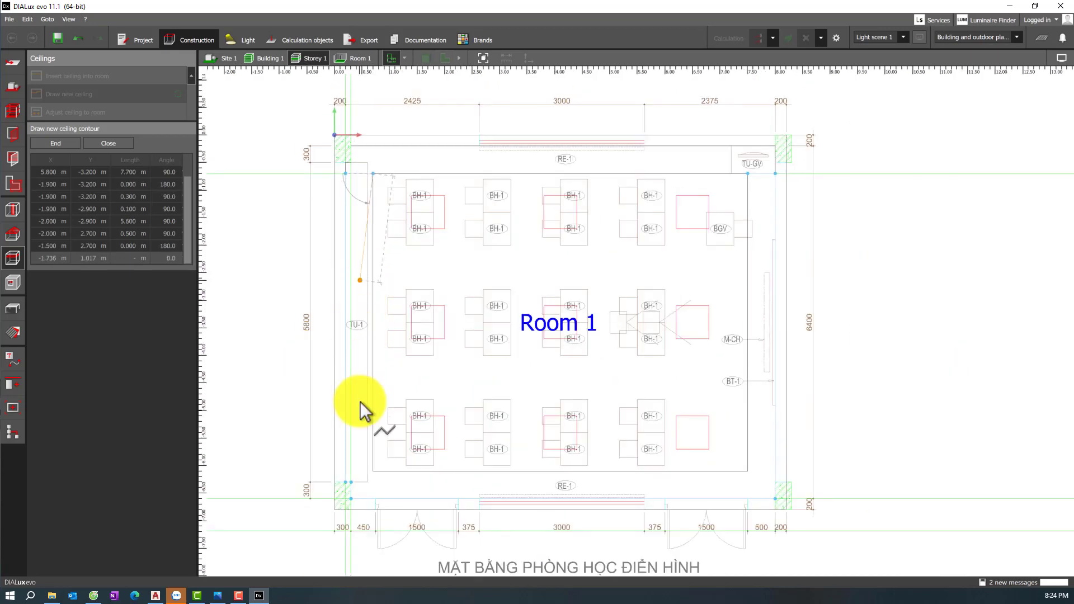
{"action": "left_click", "coordinate": [375, 455]}
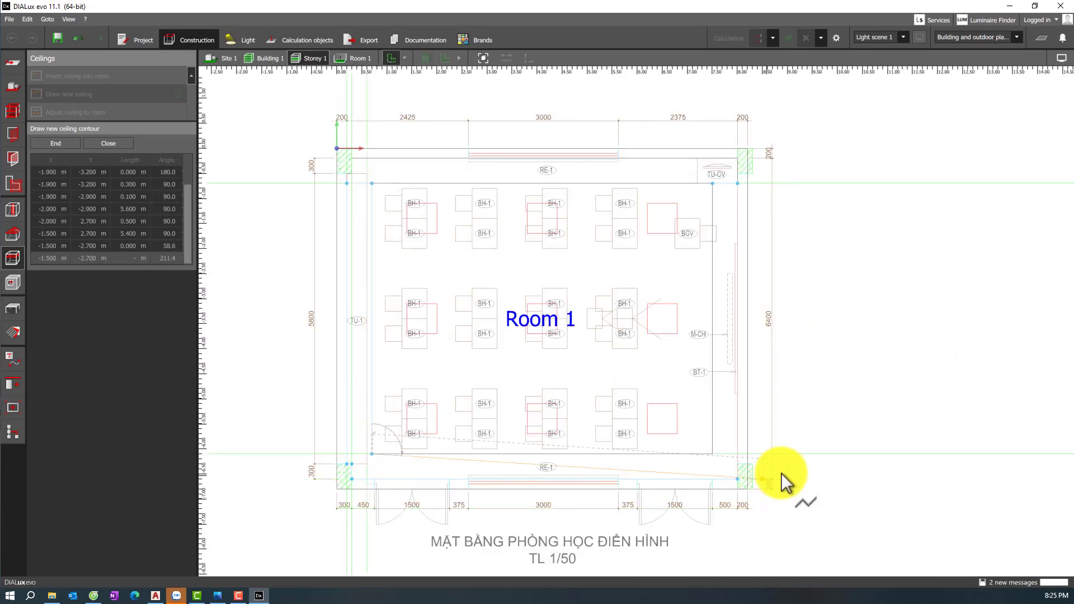
{"action": "left_click", "coordinate": [713, 454]}
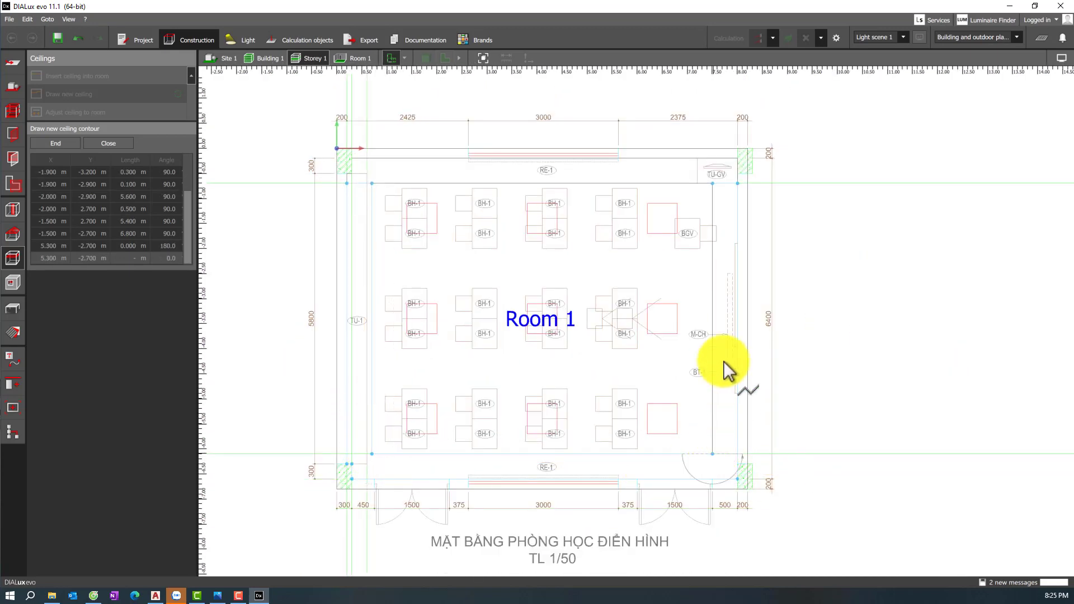
{"action": "right_click", "coordinate": [720, 263]}
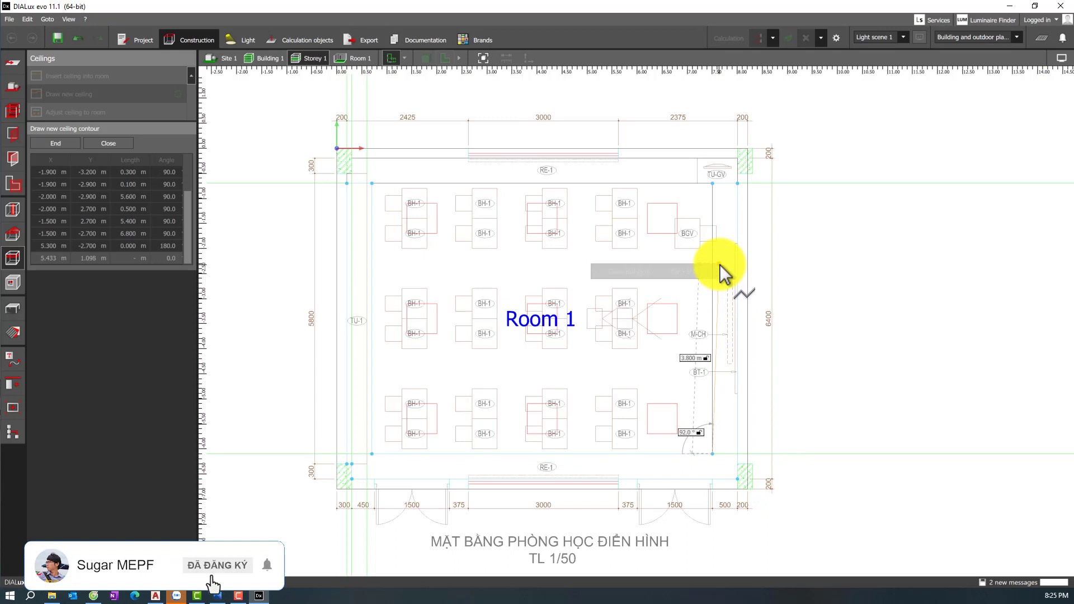
{"action": "left_click", "coordinate": [639, 271]}
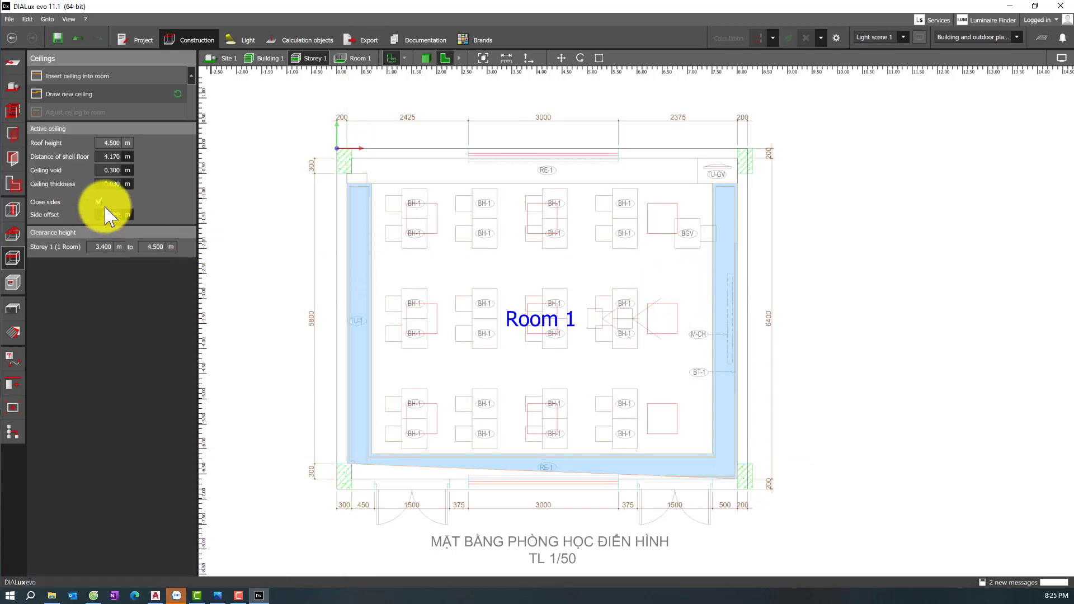
{"action": "left_click", "coordinate": [98, 201]}
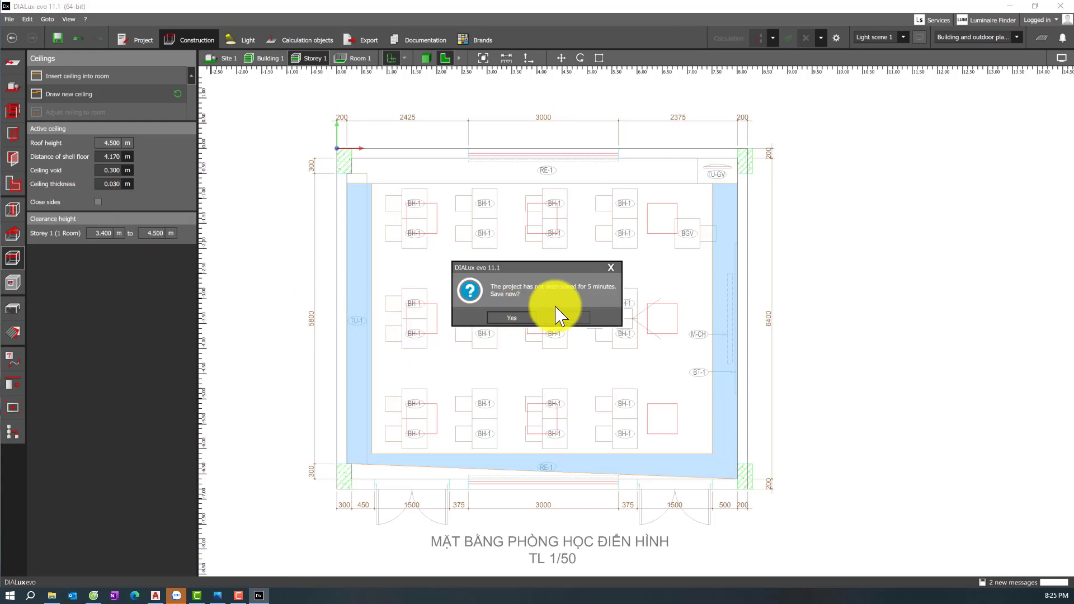
- Save the project on the Desktop as Project 0
{"action": "left_click", "coordinate": [511, 318]}
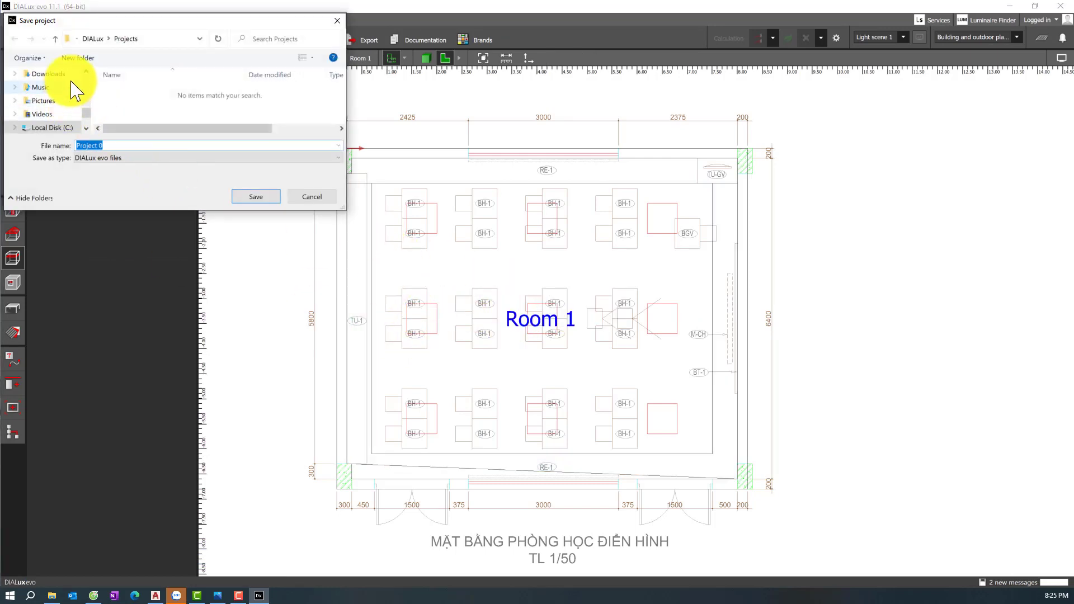
{"action": "scroll", "coordinate": [59, 121], "scroll_direction": "down", "scroll_amount": 2}
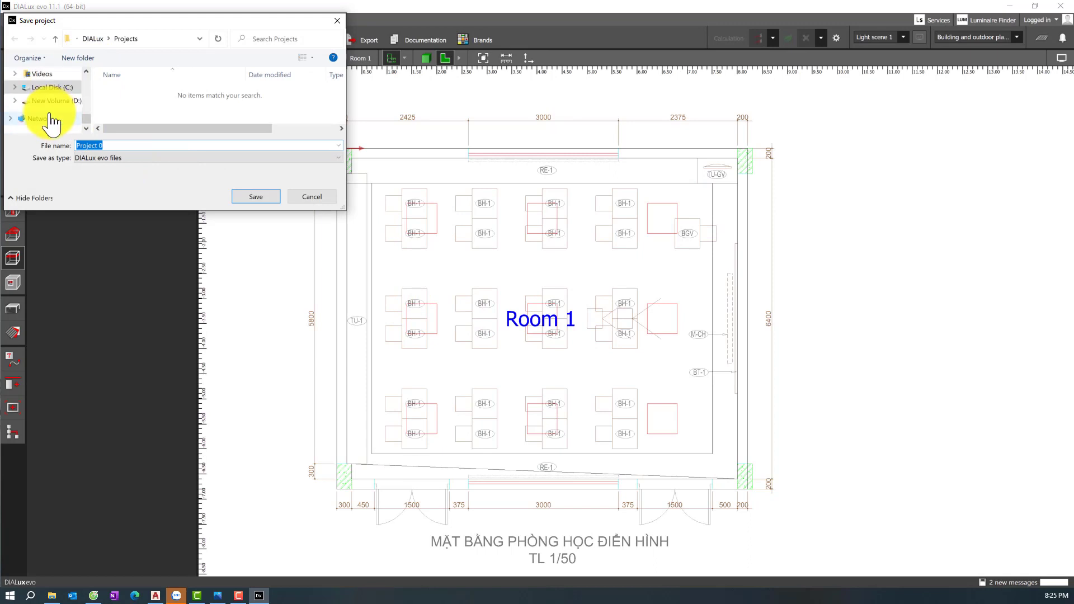
{"action": "left_click", "coordinate": [48, 101]}
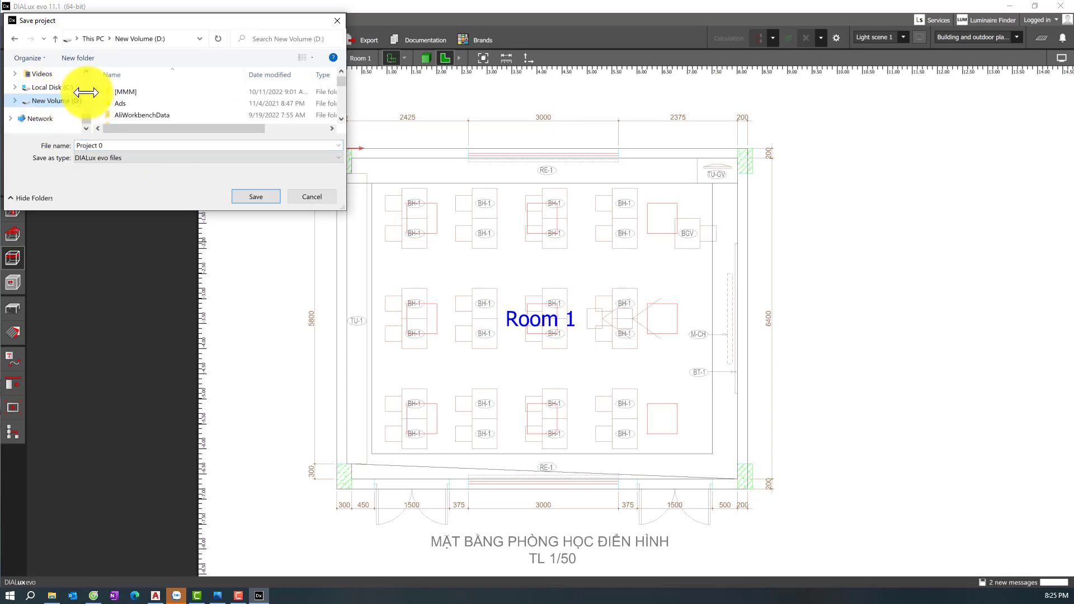
{"action": "scroll", "coordinate": [48, 112], "scroll_direction": "up", "scroll_amount": 5}
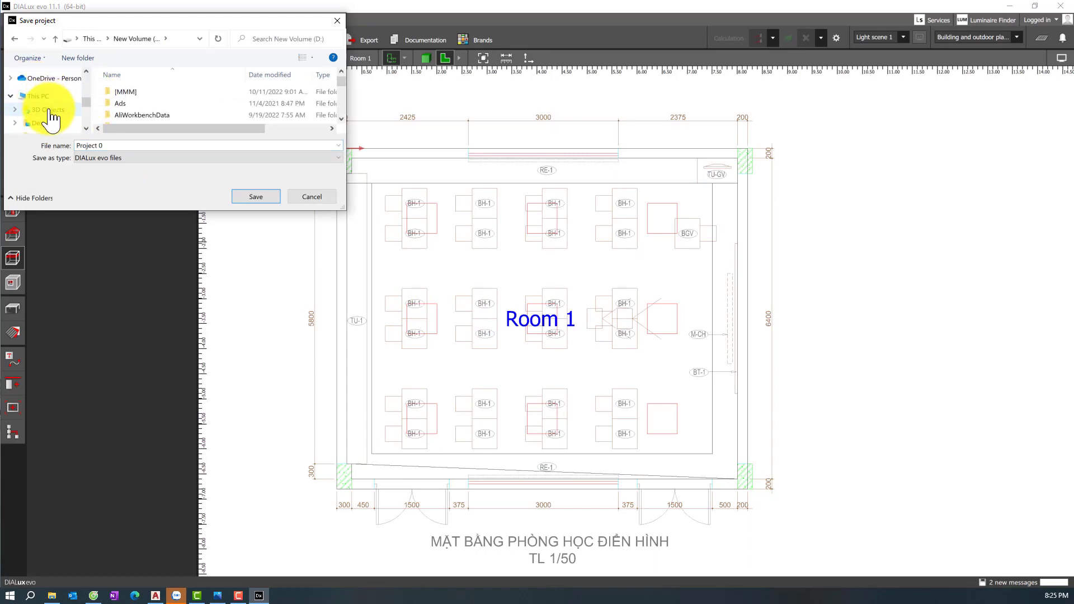
{"action": "left_click", "coordinate": [48, 110]}
{"action": "left_click", "coordinate": [56, 122]}
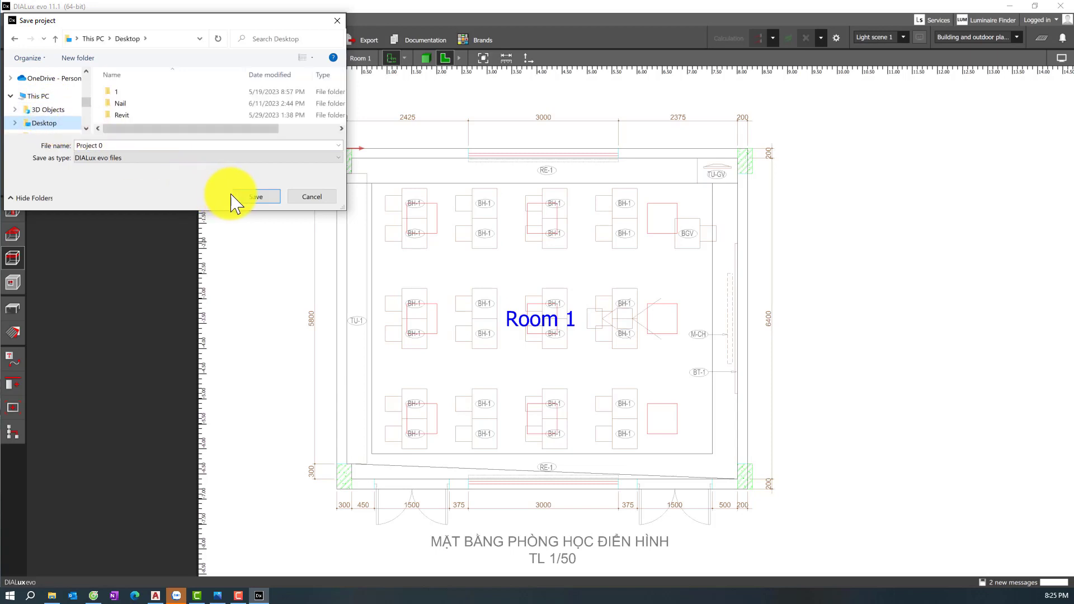
{"action": "left_click", "coordinate": [255, 197]}
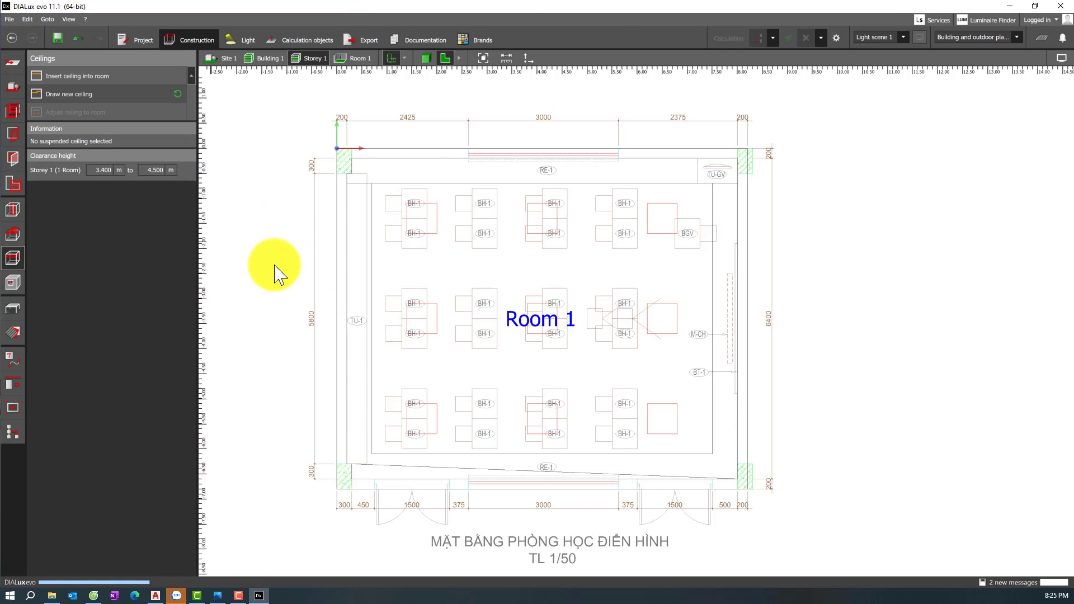
- Edit the U-shaped ceiling's polygon at the lower-left column so that its outer edge runs straight along the lower wall
{"action": "left_click", "coordinate": [369, 407]}
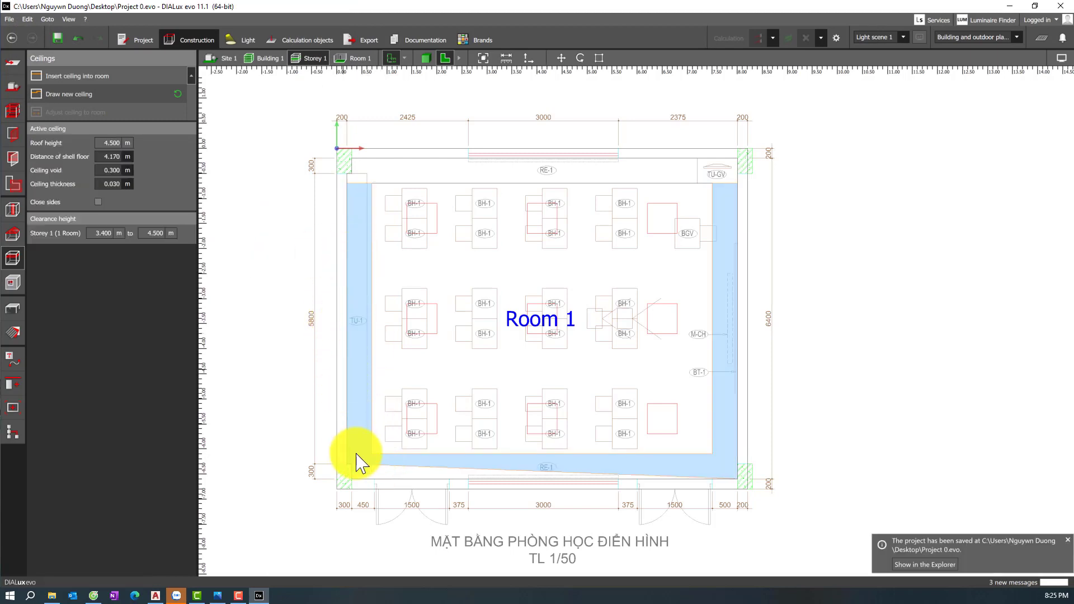
{"action": "scroll", "coordinate": [364, 488], "scroll_direction": "up", "scroll_amount": 3}
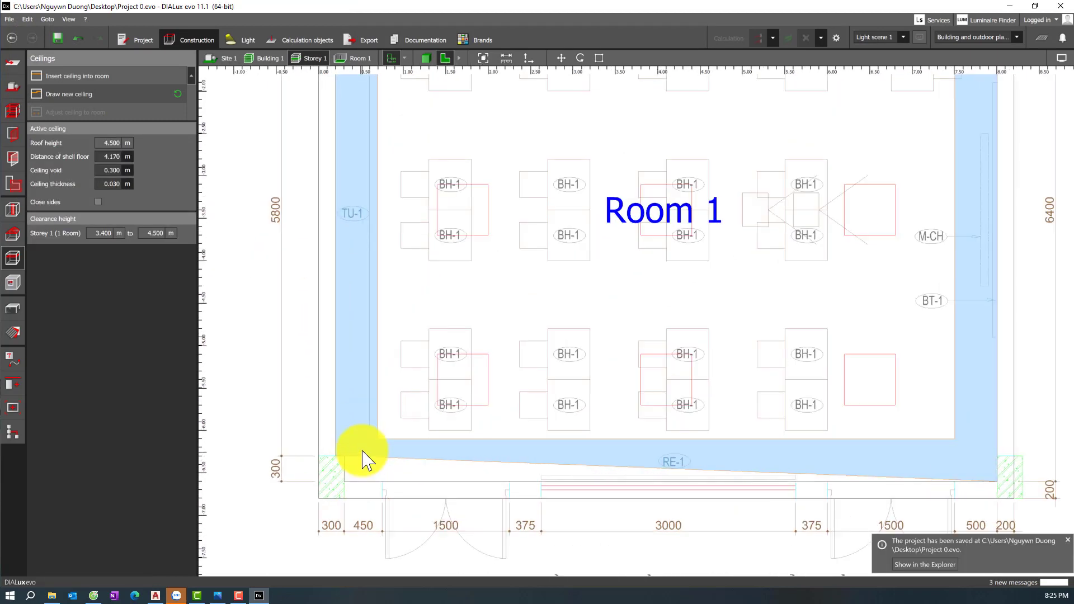
{"action": "right_click", "coordinate": [385, 459]}
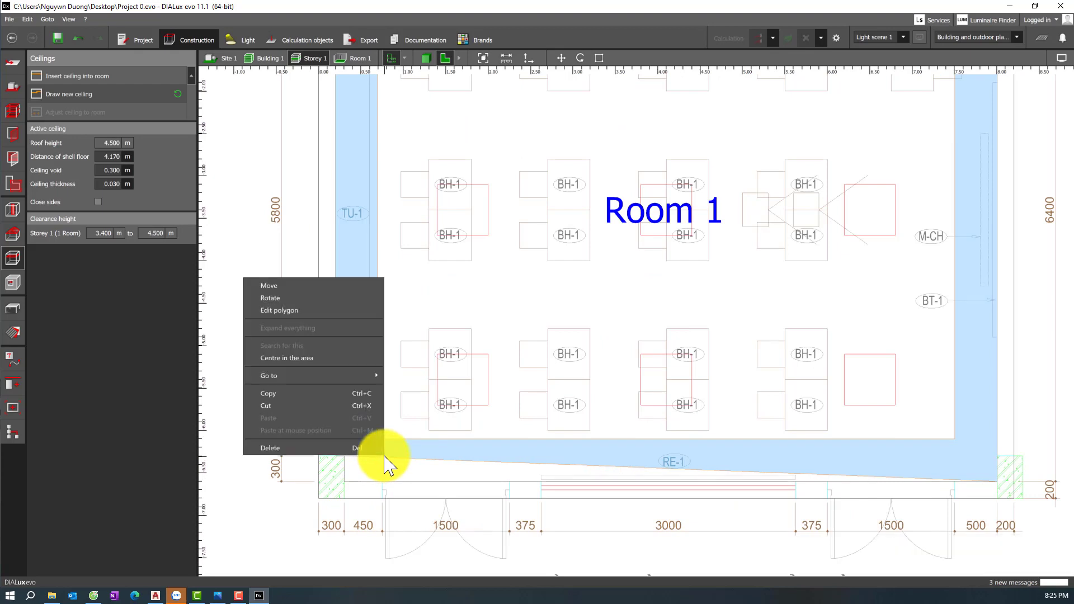
{"action": "left_click", "coordinate": [295, 320]}
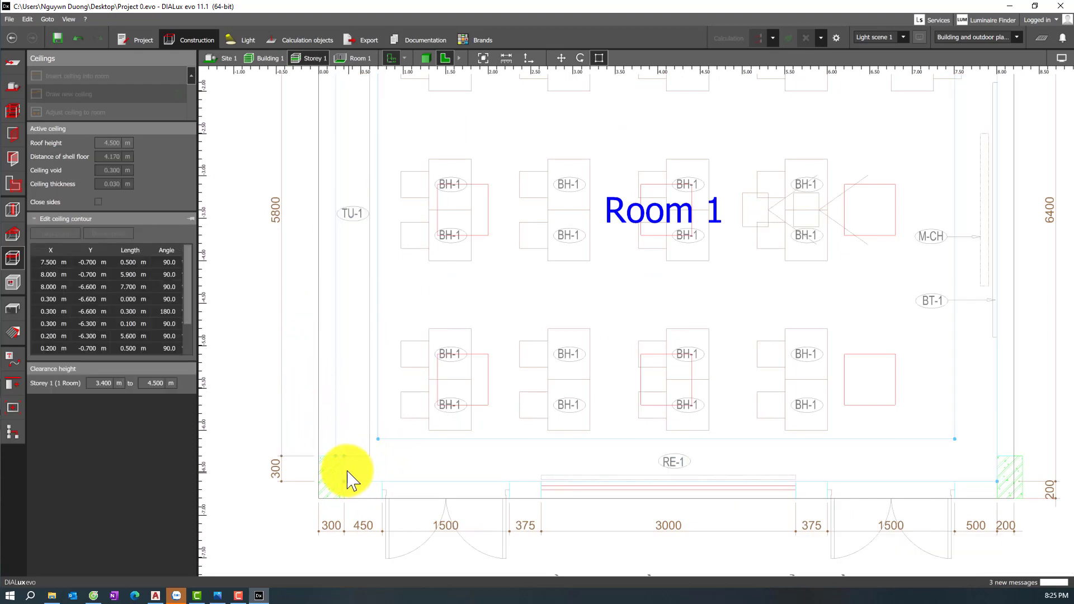
{"action": "key", "text": "Escape"}
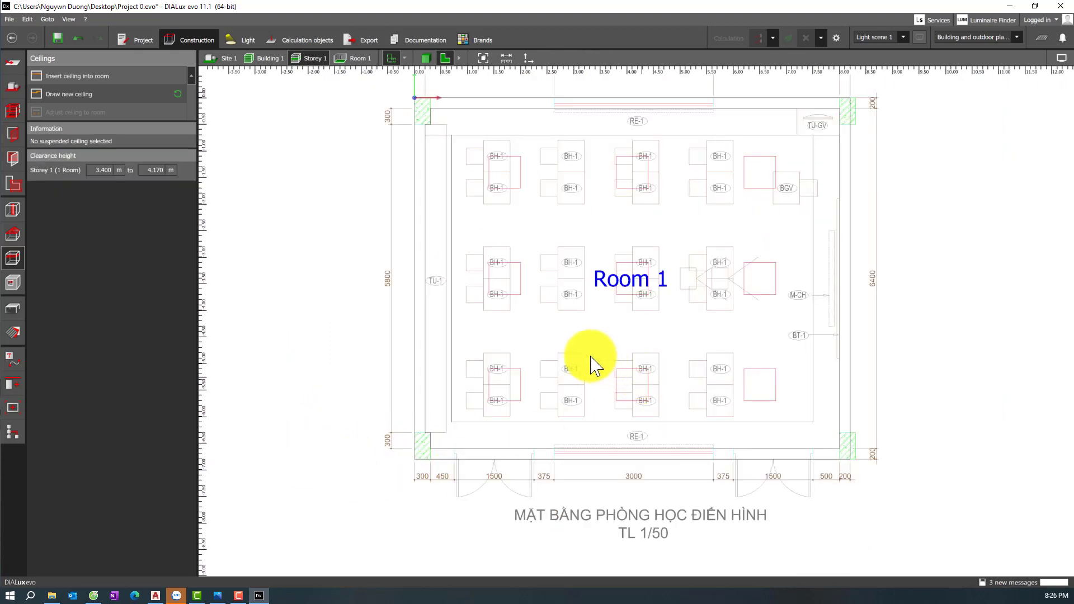
- Set the U-shaped suspended ceiling's distance from the shell floor to 3.4 m and check its level inside Room 1
{"action": "left_click", "coordinate": [425, 58]}
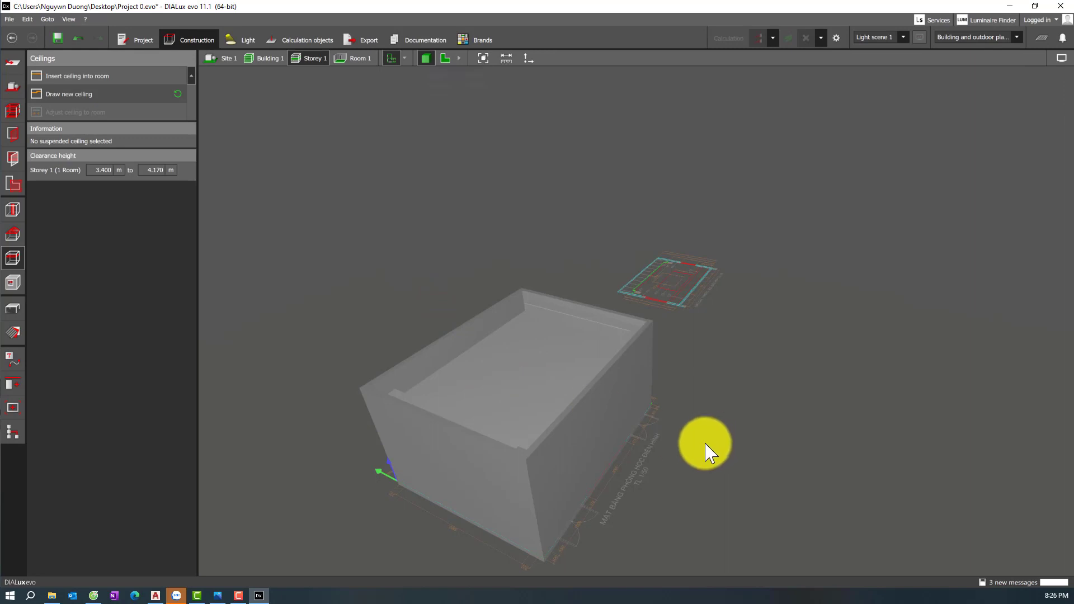
{"action": "left_click_drag", "start_coordinate": [703, 443], "coordinate": [518, 175]}
{"action": "left_click", "coordinate": [518, 175]}
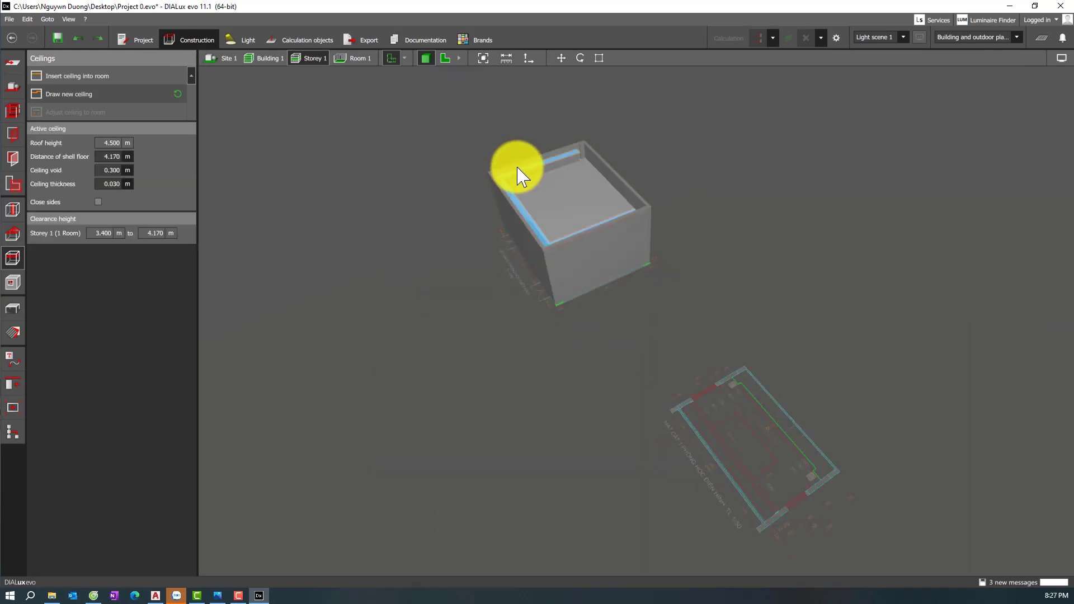
{"action": "scroll", "coordinate": [518, 174], "scroll_direction": "up", "scroll_amount": 2}
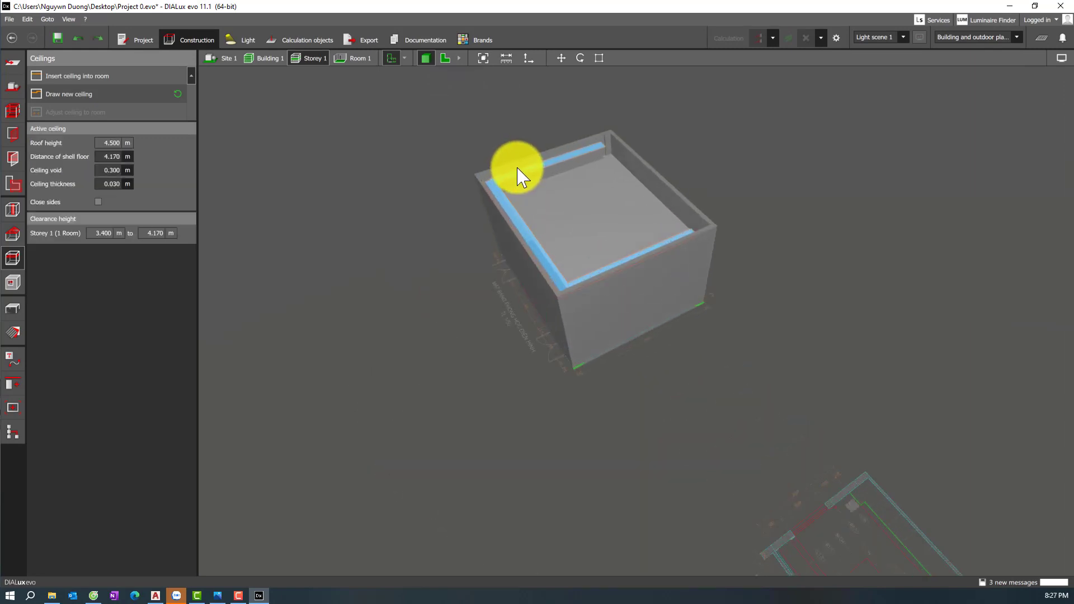
{"action": "left_click", "coordinate": [111, 158]}
{"action": "type", "text": "3.4"}
{"action": "key", "text": "Return"}
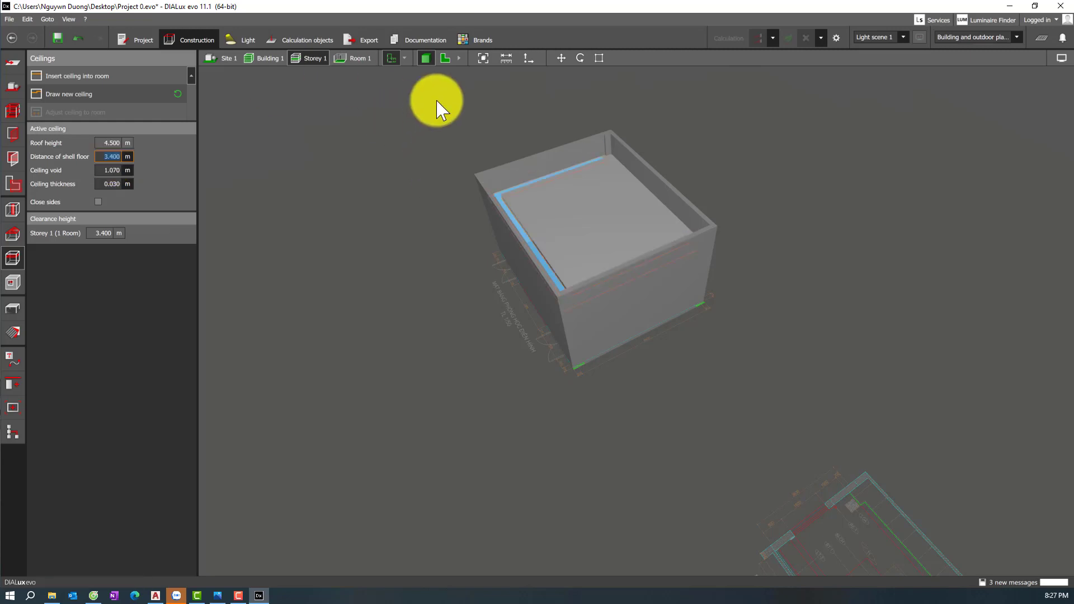
{"action": "left_click", "coordinate": [356, 59]}
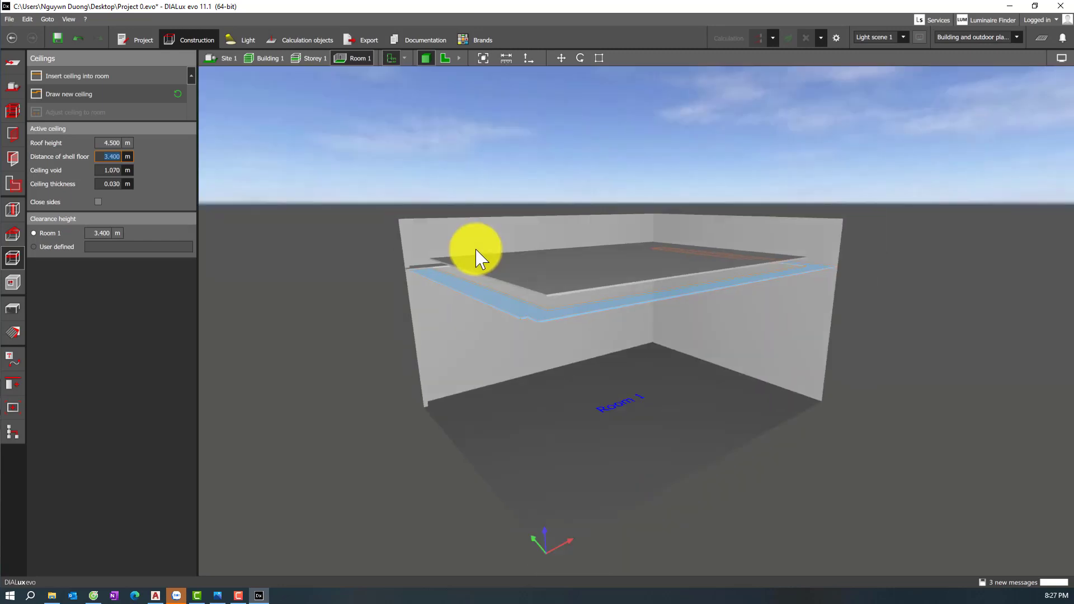
{"action": "left_click_drag", "start_coordinate": [479, 252], "coordinate": [582, 324]}
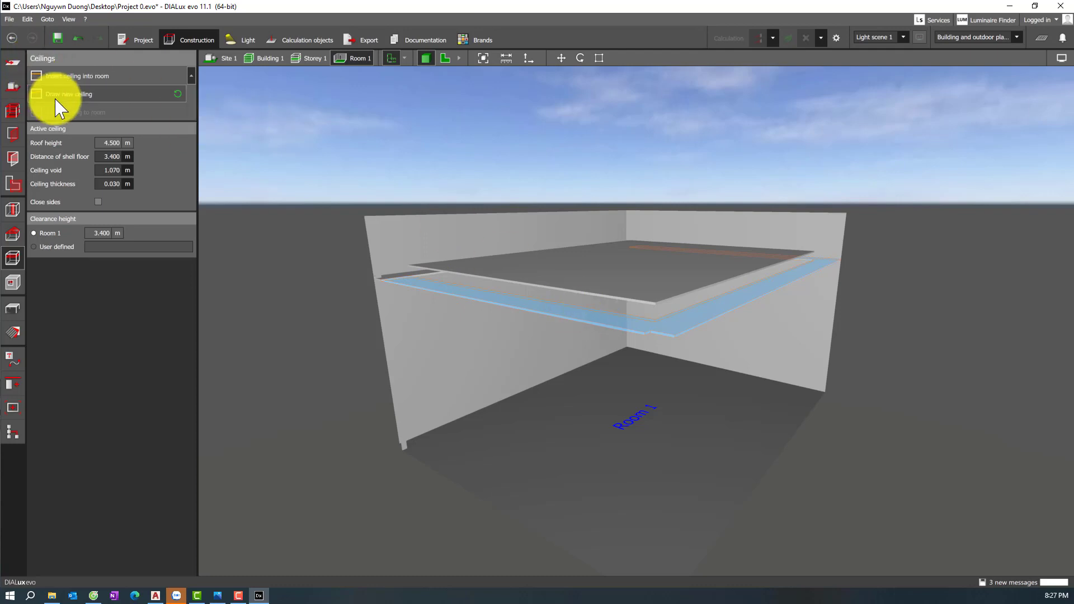
- Place a standard cube on the Storey 1 floor plan, between the upper and middle desks of the leftmost column
{"action": "left_click", "coordinate": [445, 58]}
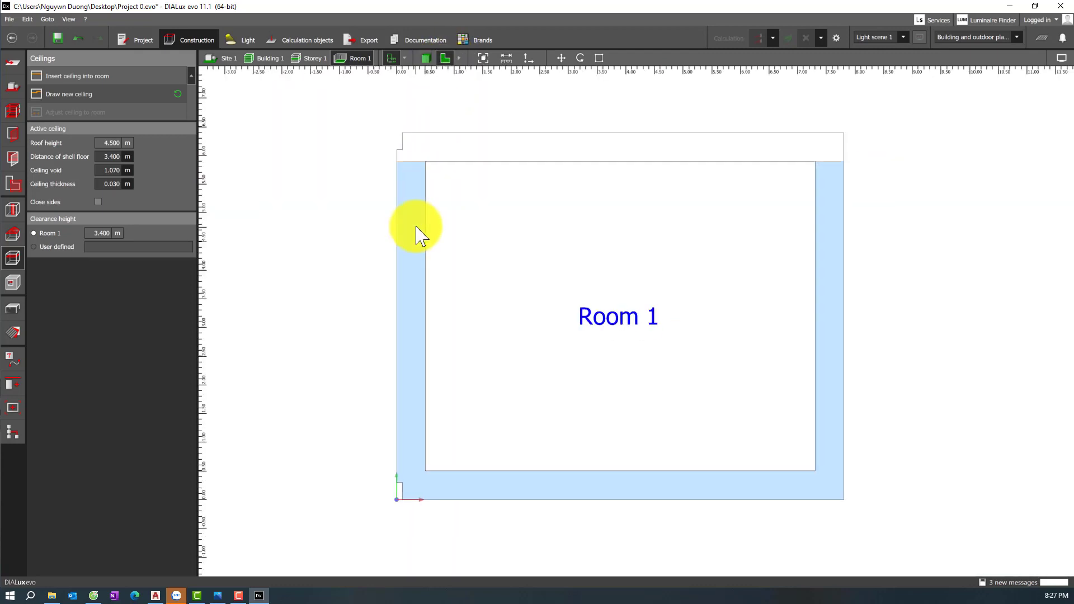
{"action": "scroll", "coordinate": [442, 234], "scroll_direction": "down", "scroll_amount": 1}
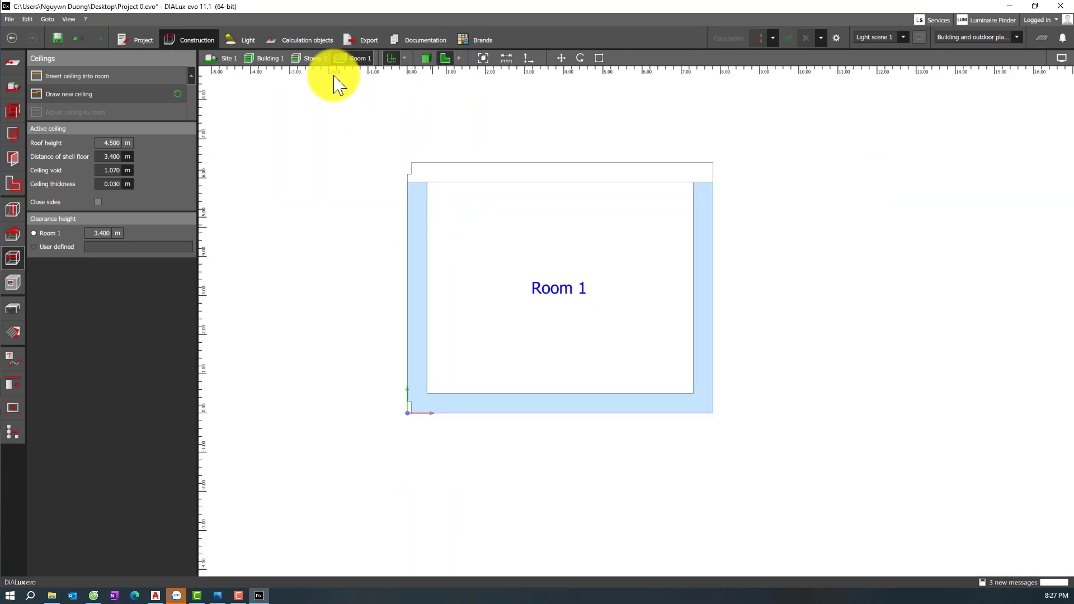
{"action": "left_click", "coordinate": [303, 60]}
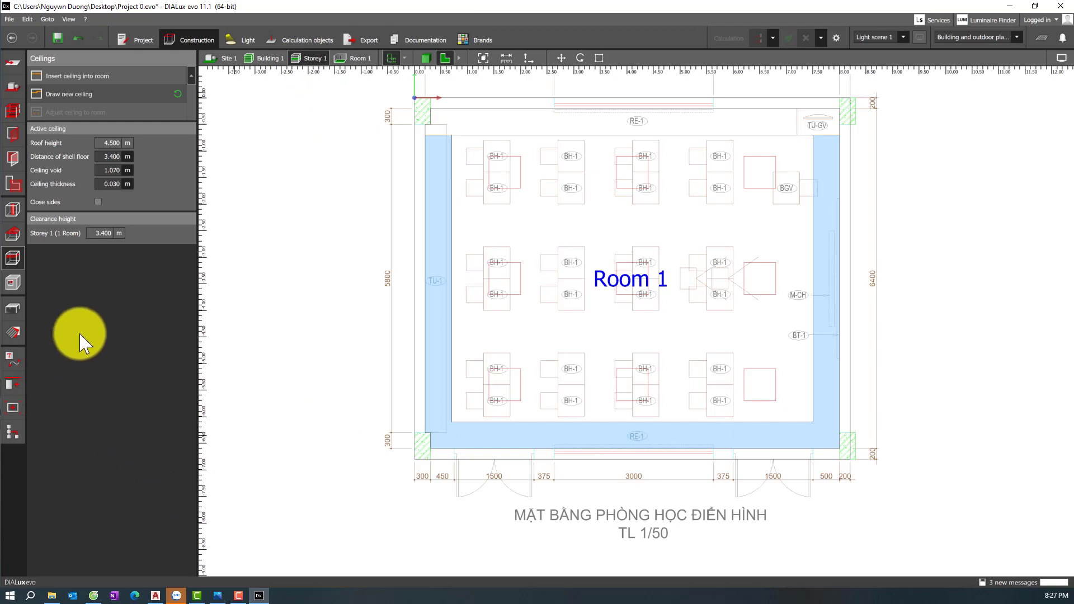
{"action": "left_click", "coordinate": [14, 308]}
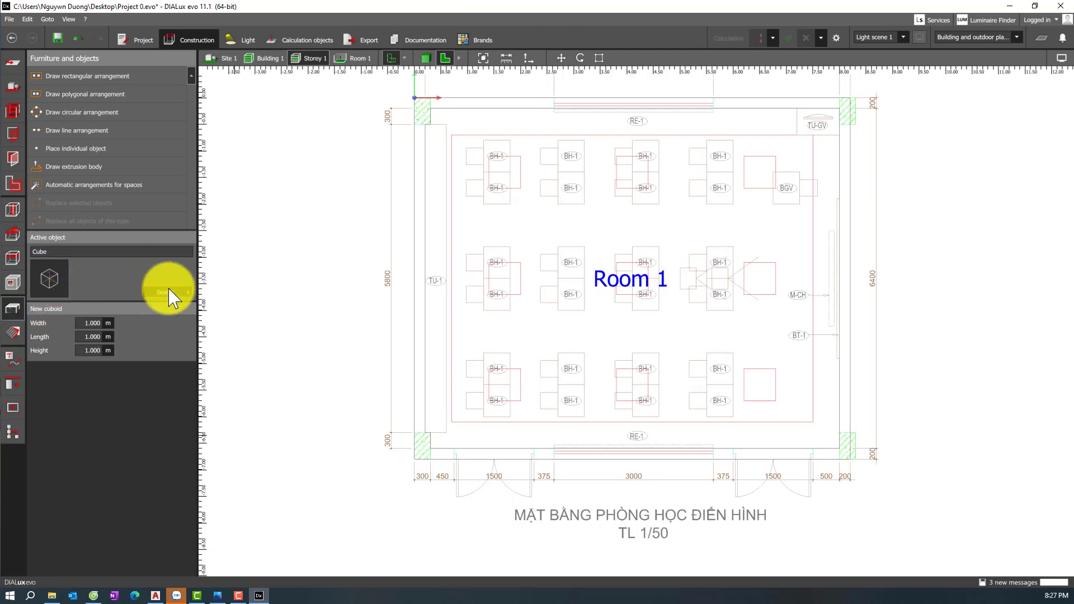
{"action": "left_click", "coordinate": [175, 292]}
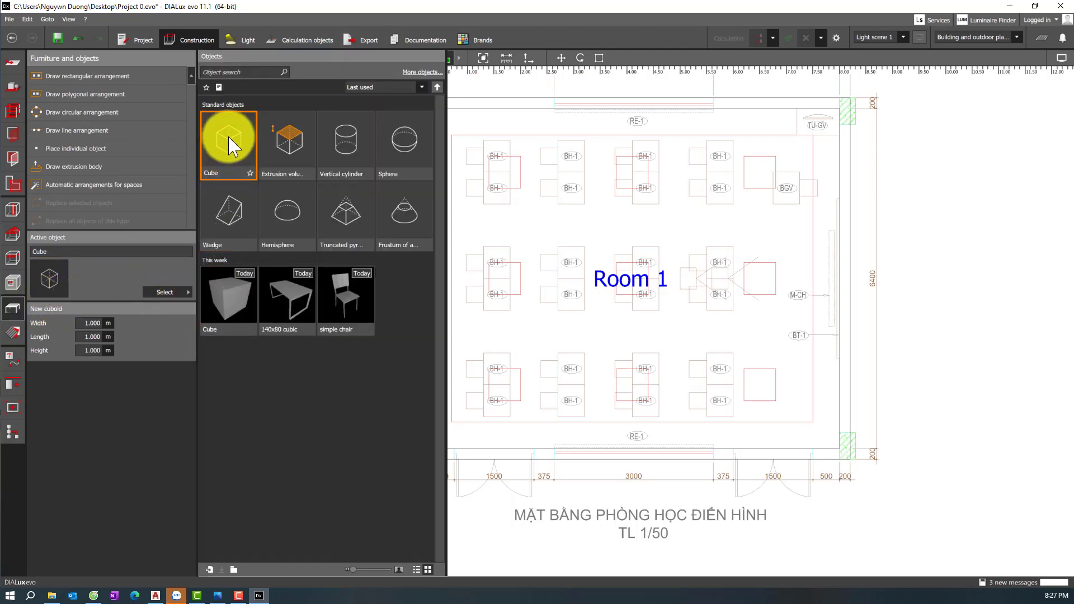
{"action": "left_click_drag", "start_coordinate": [233, 156], "coordinate": [523, 248]}
{"action": "scroll", "coordinate": [521, 247], "scroll_direction": "up", "scroll_amount": 2}
- Scale the cube into a thin panel with a width of 0.03 m
{"action": "right_click", "coordinate": [520, 246]}
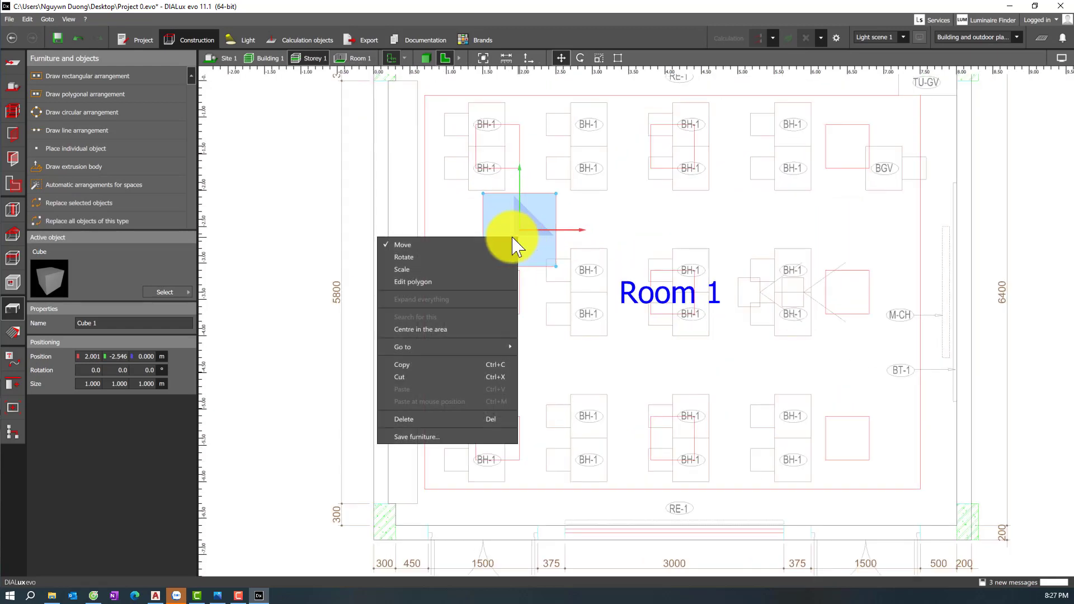
{"action": "left_click", "coordinate": [411, 269]}
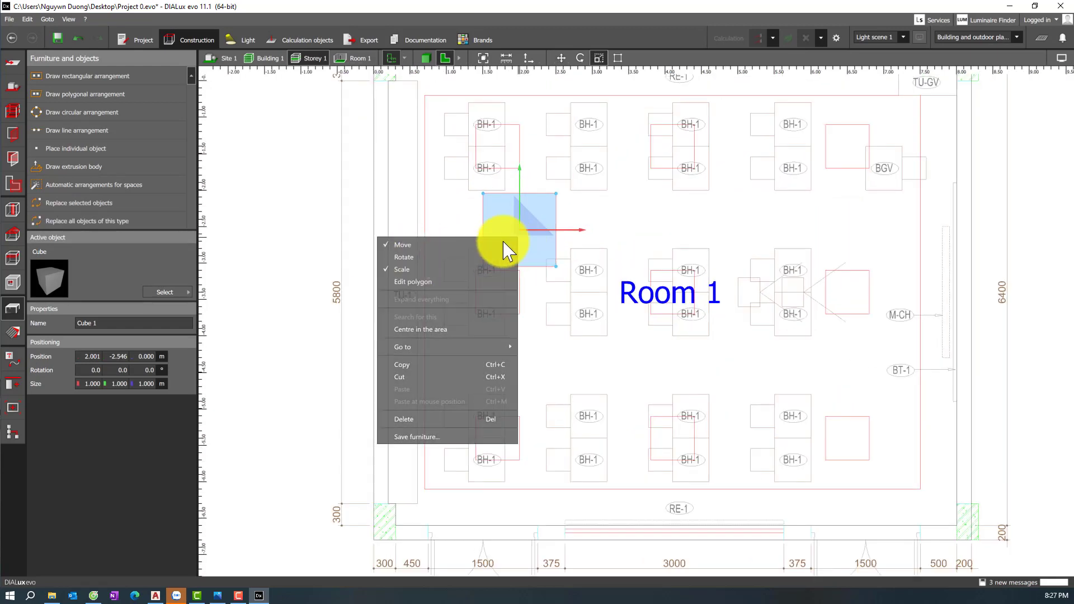
{"action": "left_click_drag", "start_coordinate": [517, 232], "coordinate": [488, 231]}
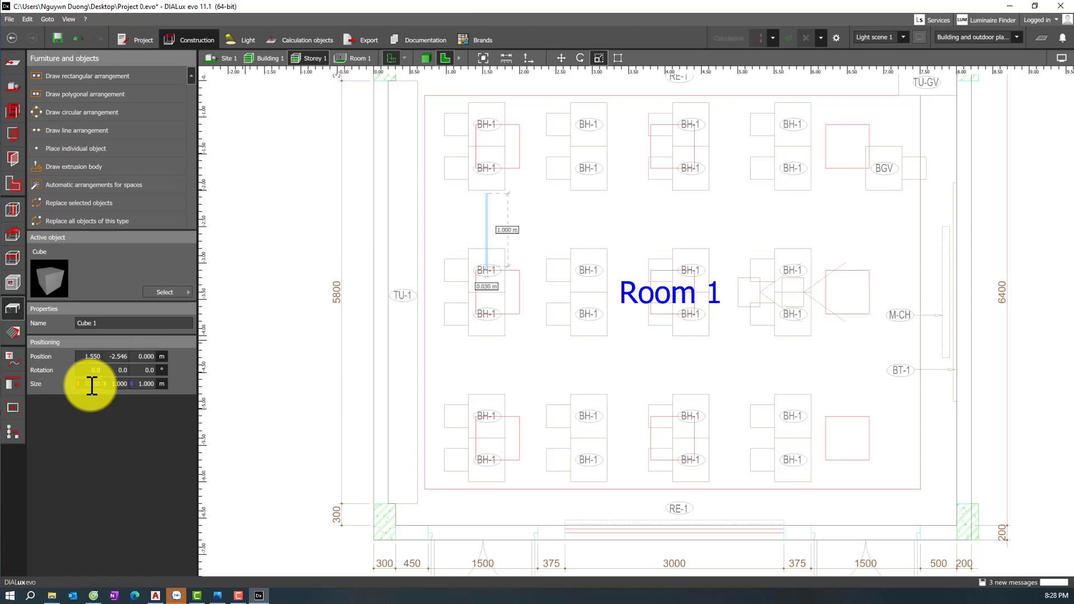
{"action": "scroll", "coordinate": [487, 237], "scroll_direction": "up", "scroll_amount": 2}
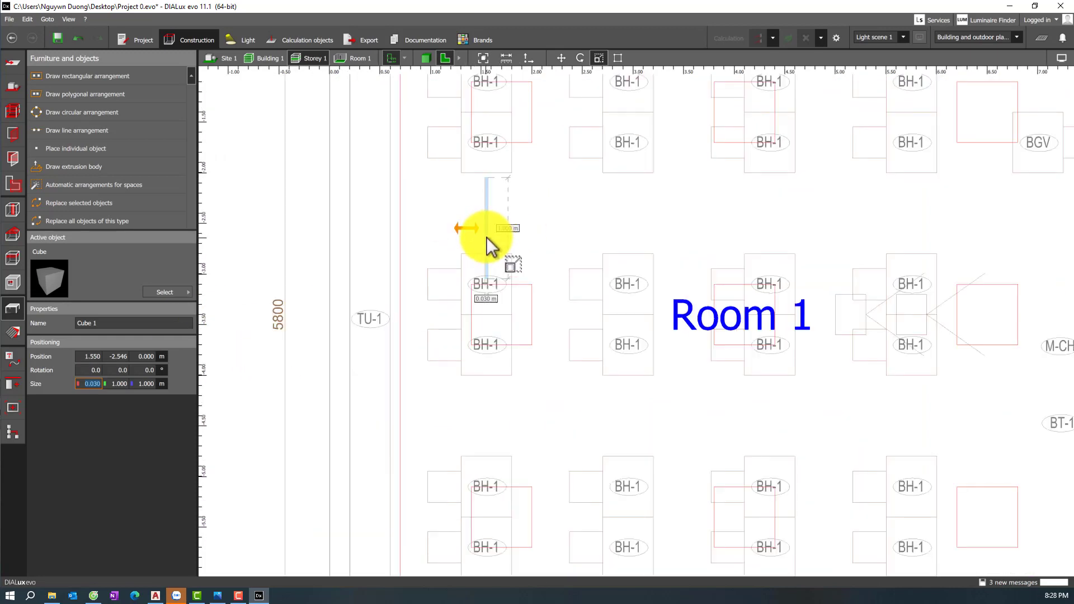
- Move the thin panel onto the left edge of the inner ceiling rectangle, flush with the outside of the line
{"action": "right_click", "coordinate": [486, 237]}
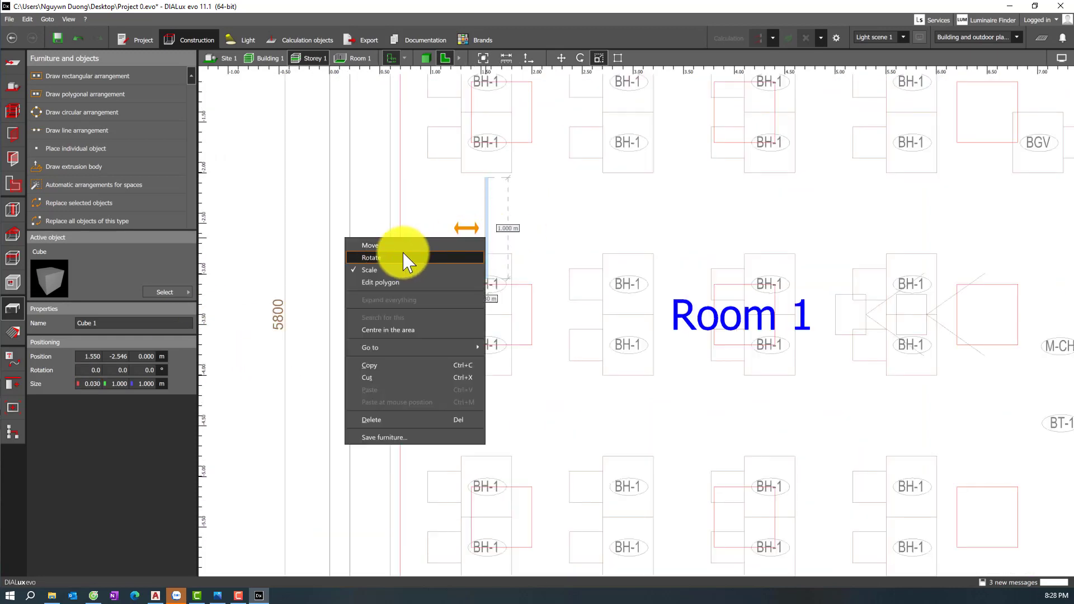
{"action": "left_click", "coordinate": [371, 245]}
{"action": "left_click_drag", "start_coordinate": [487, 237], "coordinate": [405, 404]}
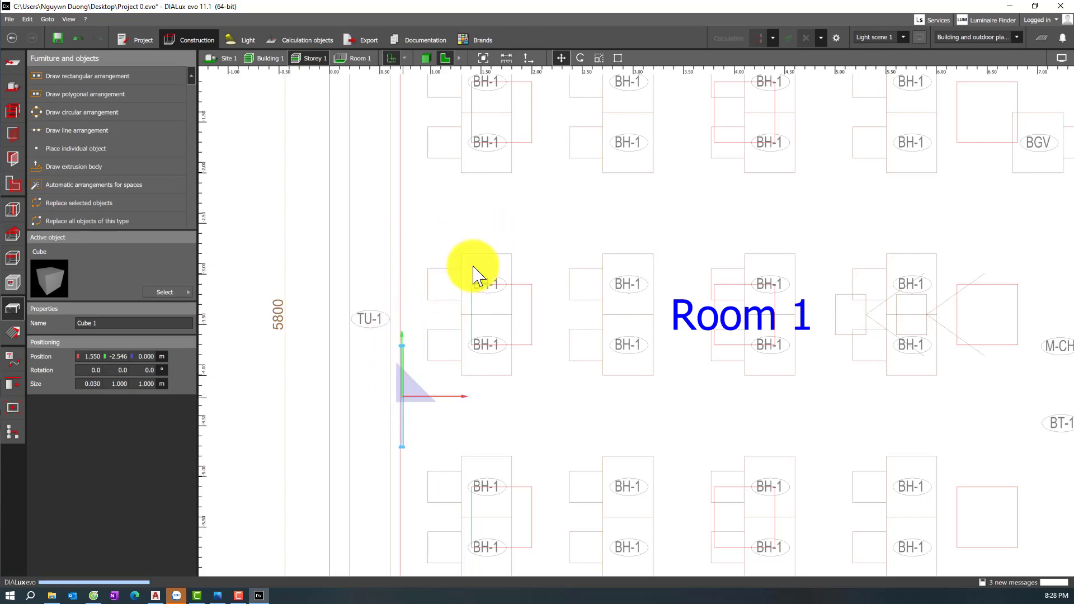
{"action": "scroll", "coordinate": [472, 269], "scroll_direction": "down", "scroll_amount": 3}
{"action": "middle_click_drag", "start_coordinate": [492, 364], "coordinate": [475, 283]}
{"action": "scroll", "coordinate": [419, 313], "scroll_direction": "up", "scroll_amount": 1}
{"action": "scroll", "coordinate": [414, 255], "scroll_direction": "up", "scroll_amount": 2}
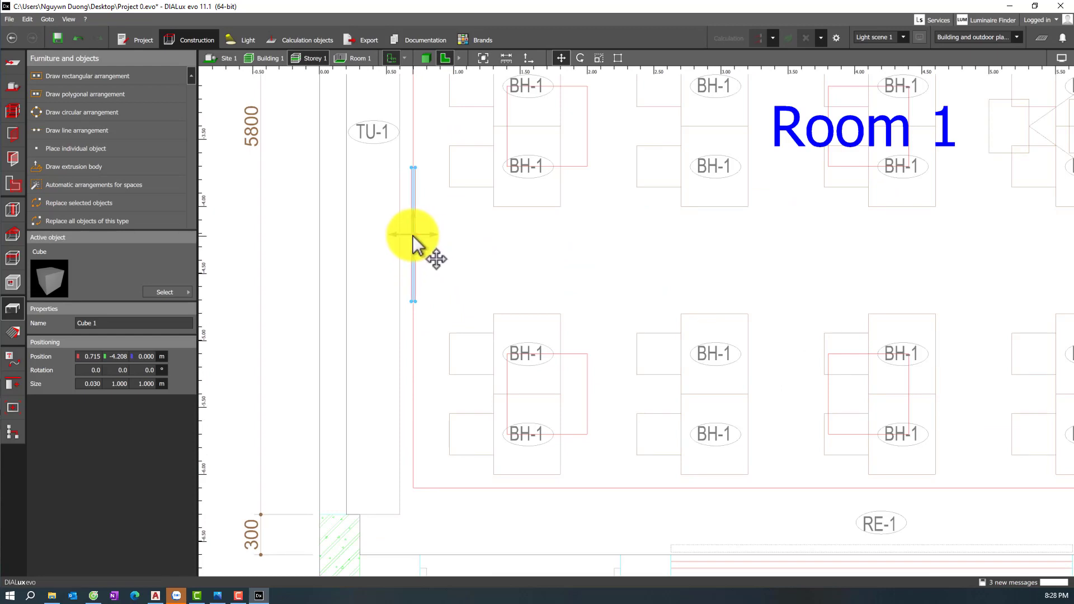
{"action": "left_click_drag", "start_coordinate": [410, 237], "coordinate": [410, 237]}
- Stretch the panel along the inner rectangle's whole left edge, from its lower to its upper corner, about 5.39 m long
{"action": "right_click", "coordinate": [413, 264]}
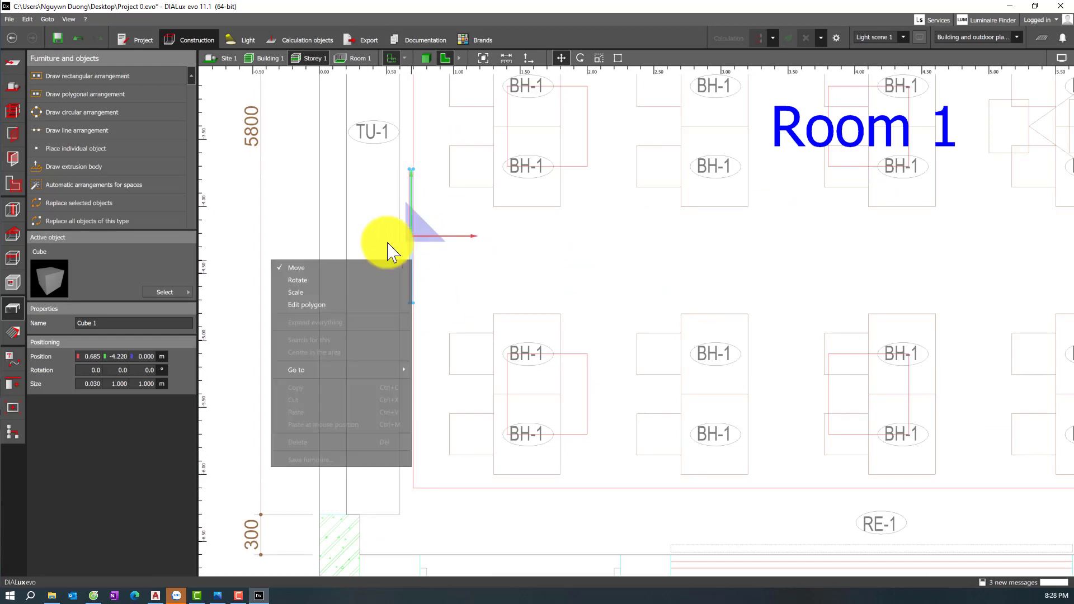
{"action": "left_click", "coordinate": [317, 292]}
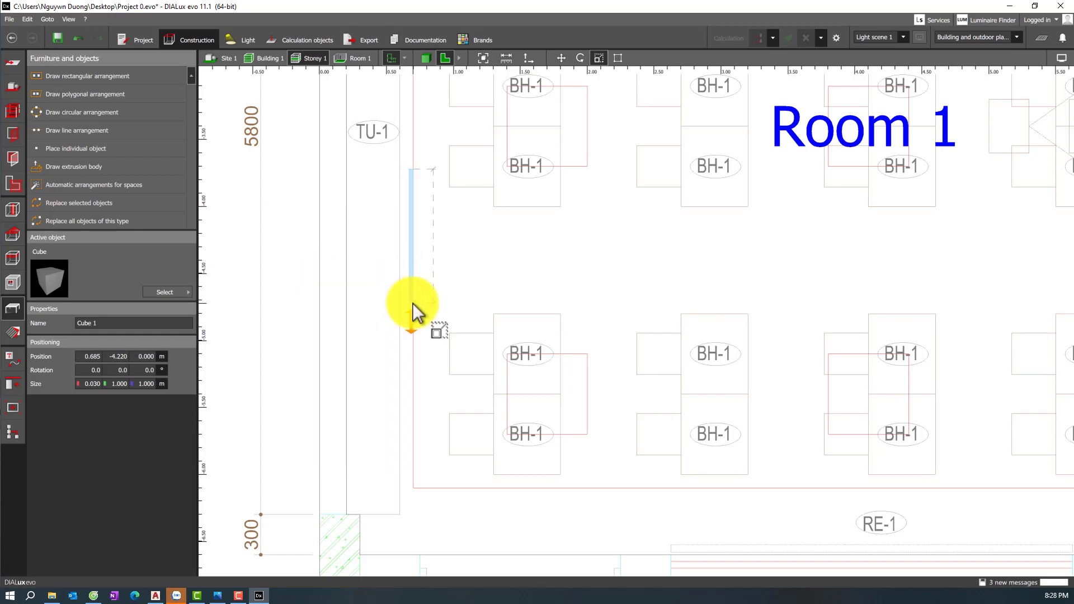
{"action": "left_click_drag", "start_coordinate": [413, 303], "coordinate": [414, 495]}
{"action": "scroll", "coordinate": [439, 230], "scroll_direction": "down", "scroll_amount": 3}
{"action": "middle_click_drag", "start_coordinate": [439, 230], "coordinate": [400, 470]}
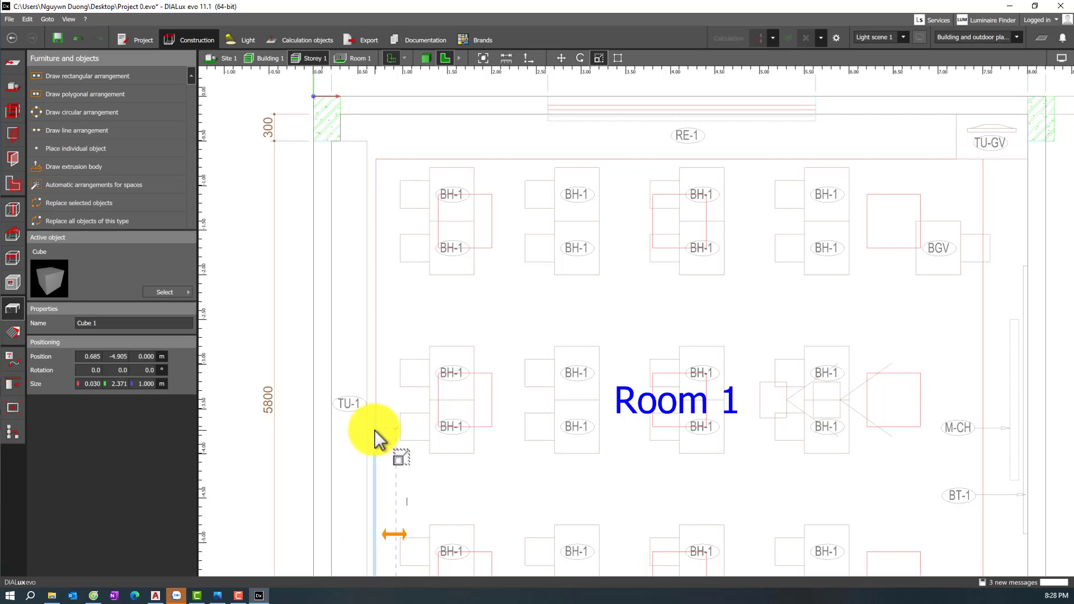
{"action": "left_click_drag", "start_coordinate": [375, 430], "coordinate": [378, 163]}
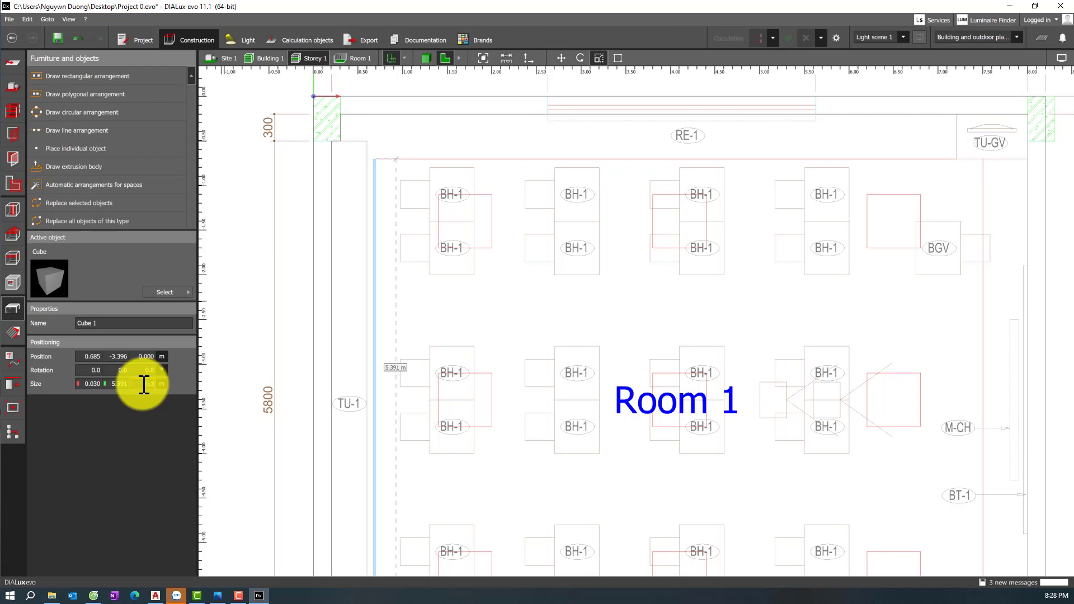
- Set the panel's height to 0.3 m and its elevation to 3.4 m, and check it in 3D
{"action": "left_click", "coordinate": [144, 384]}
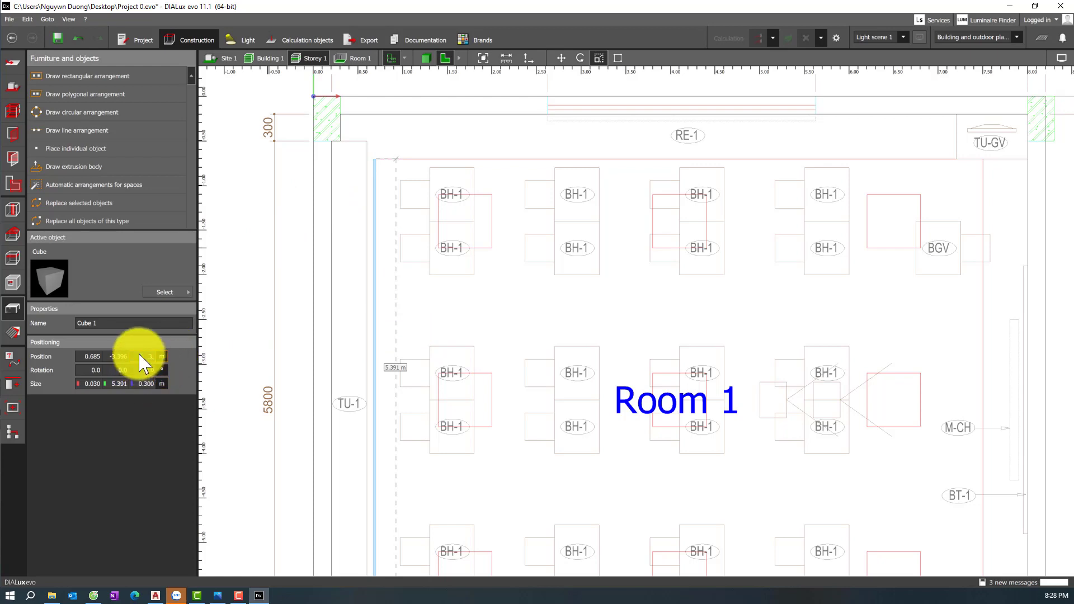
{"action": "scroll", "coordinate": [402, 246], "scroll_direction": "down", "scroll_amount": 3}
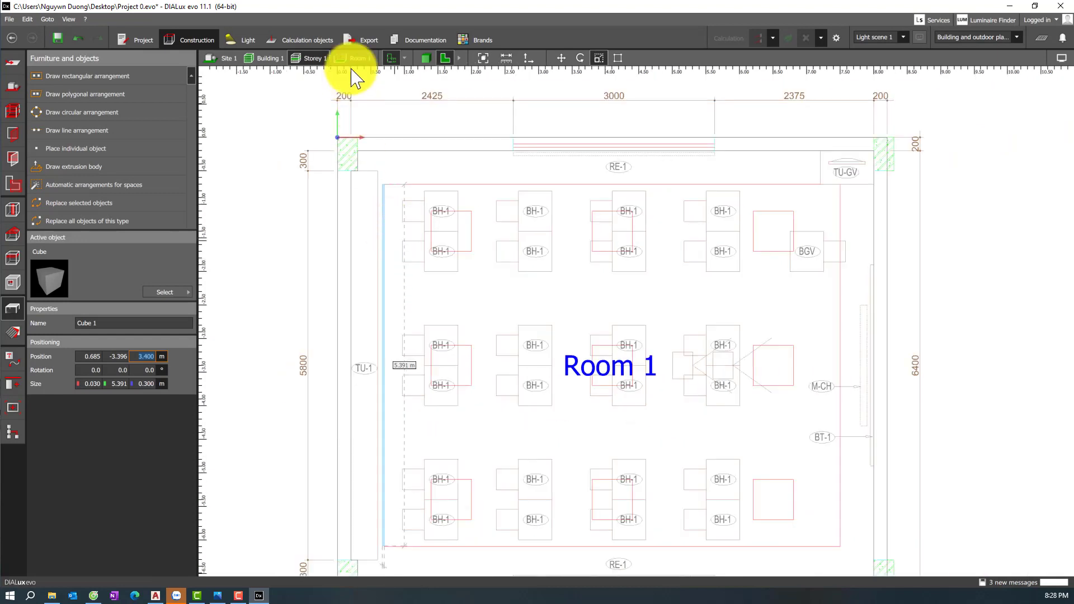
{"action": "left_click", "coordinate": [425, 58]}
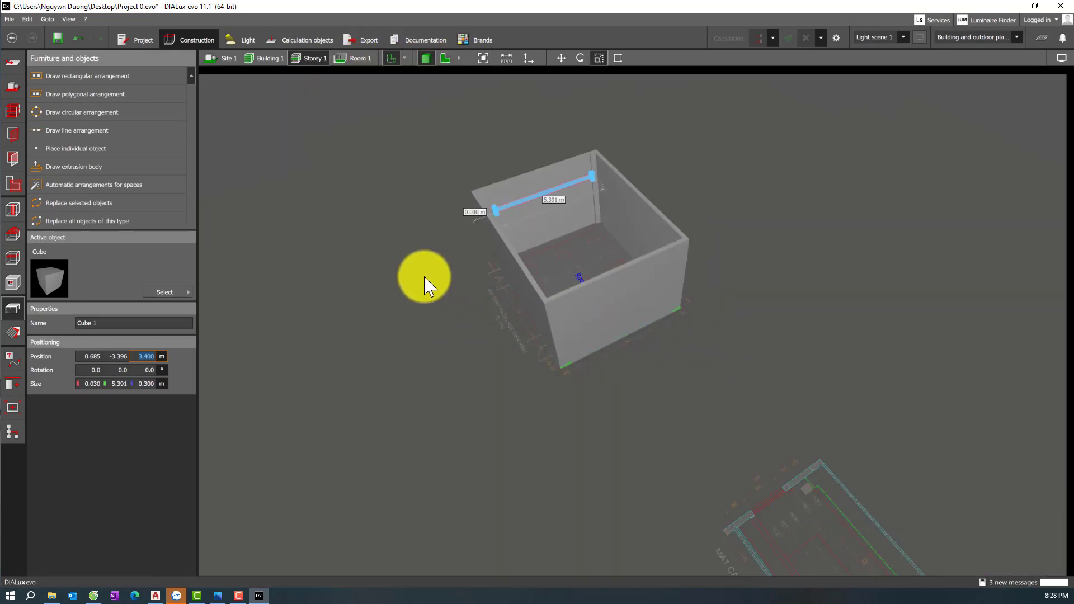
{"action": "left_click", "coordinate": [401, 221]}
{"action": "scroll", "coordinate": [419, 224], "scroll_direction": "up", "scroll_amount": 2}
{"action": "scroll", "coordinate": [419, 225], "scroll_direction": "up", "scroll_amount": 2}
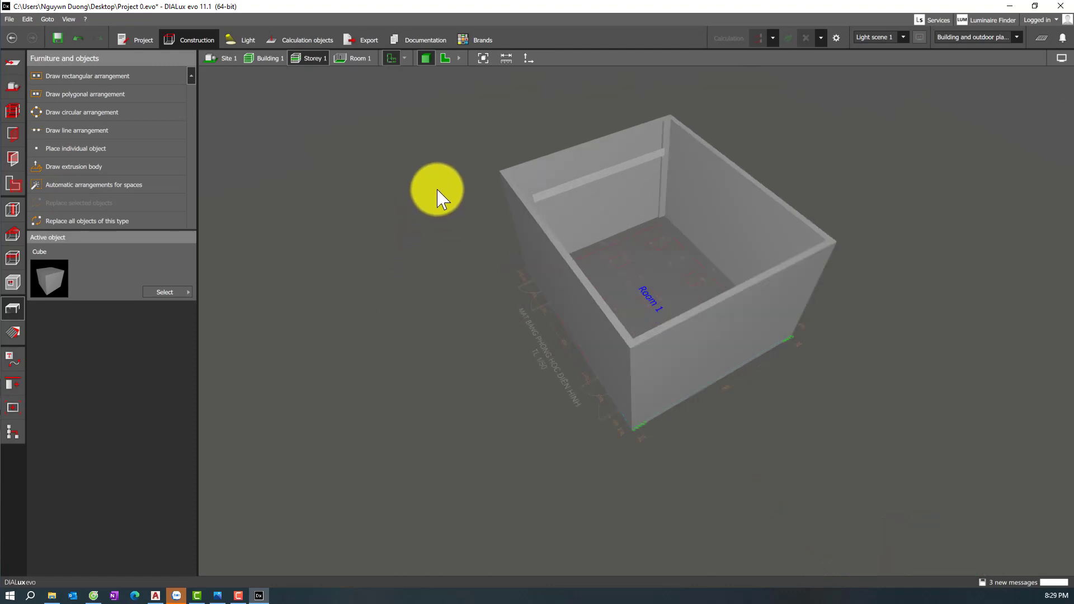
{"action": "left_click_drag", "start_coordinate": [415, 394], "coordinate": [465, 420]}
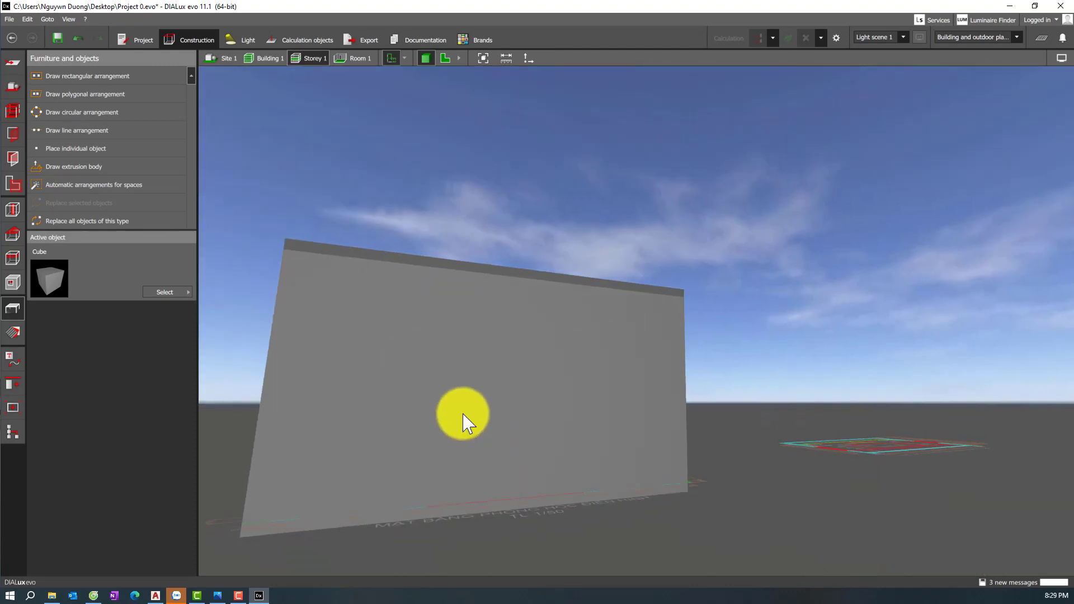
- Copy the panel from the inner rectangle's left edge onto its right edge in the Storey 1 floor plan
{"action": "left_click", "coordinate": [445, 58]}
{"action": "left_click", "coordinate": [314, 60]}
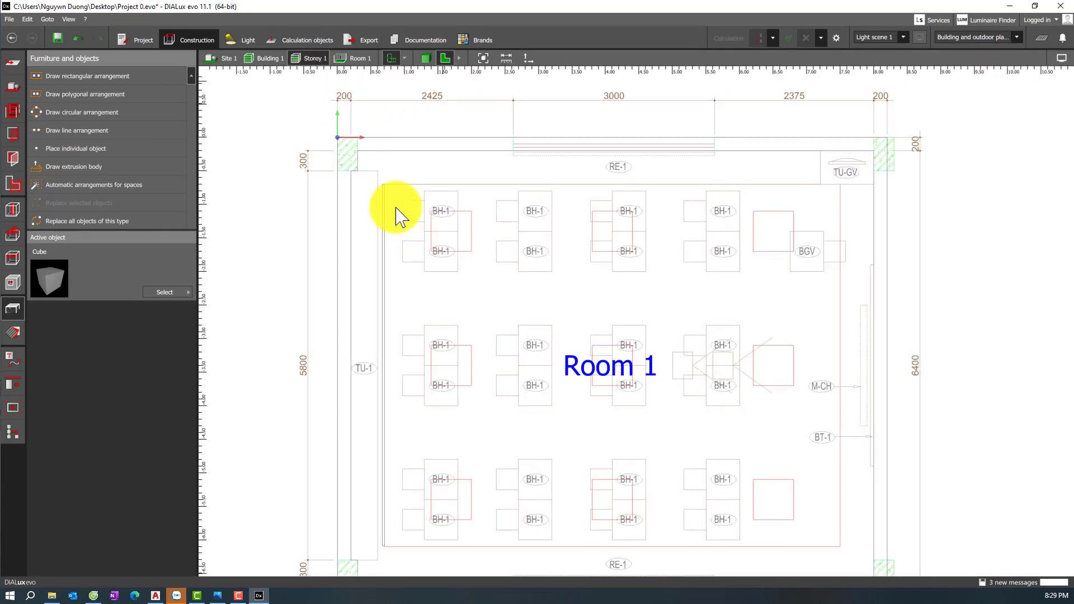
{"action": "left_click", "coordinate": [384, 324]}
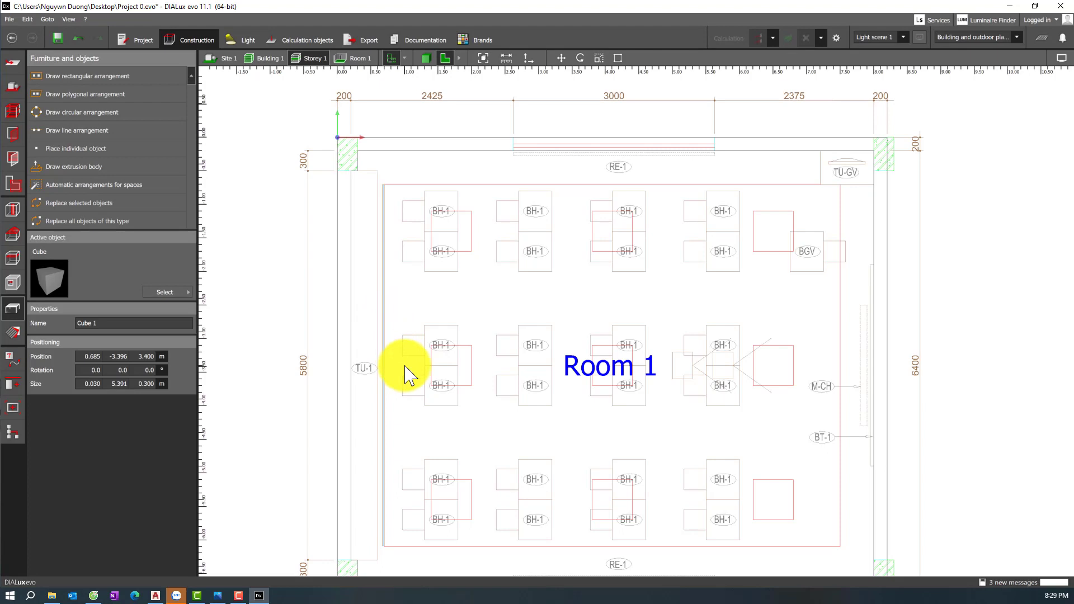
{"action": "left_click", "coordinate": [391, 369]}
{"action": "left_click_drag", "start_coordinate": [387, 367], "coordinate": [848, 372]}
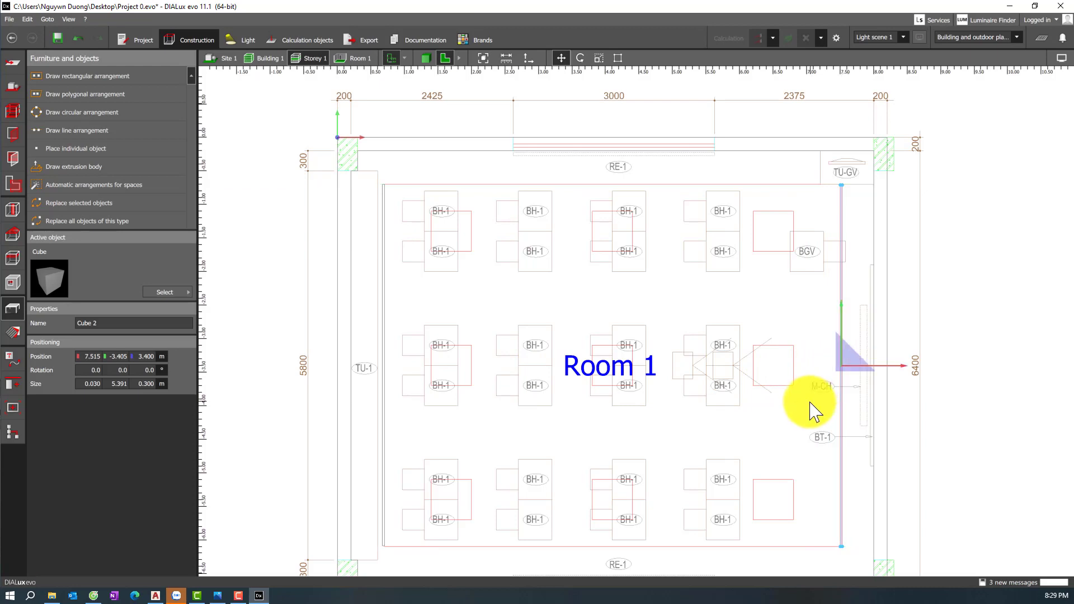
{"action": "left_click", "coordinate": [719, 307]}
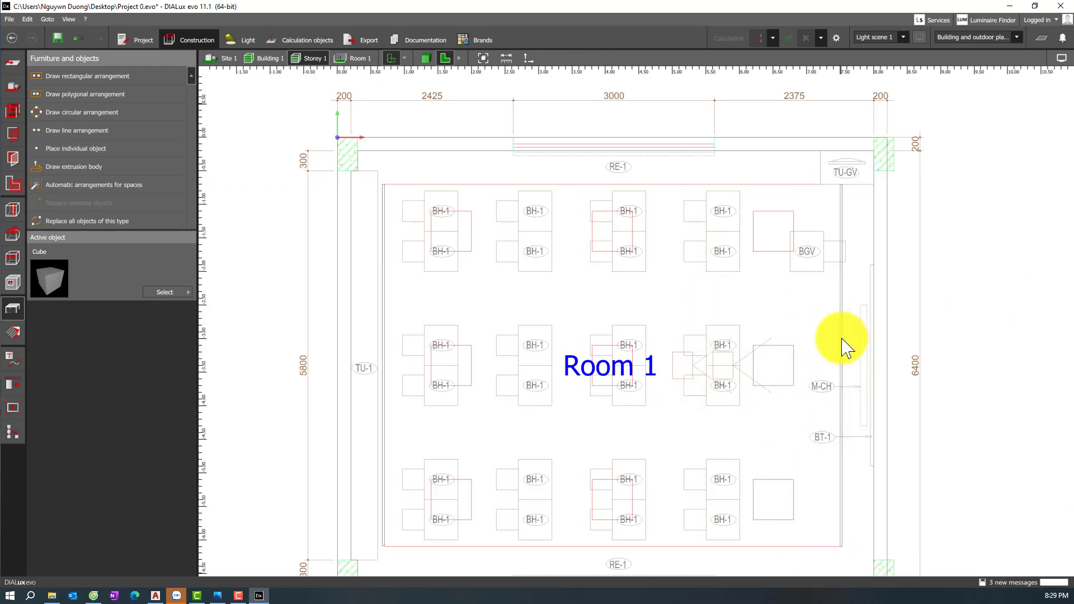
- Duplicate the panel on the inner rectangle's right edge, place the copy mid-room and rotate it to -90° so it lies horizontally
{"action": "left_click", "coordinate": [843, 340]}
{"action": "key", "text": "ctrl+c"}
{"action": "key", "text": "ctrl+v"}
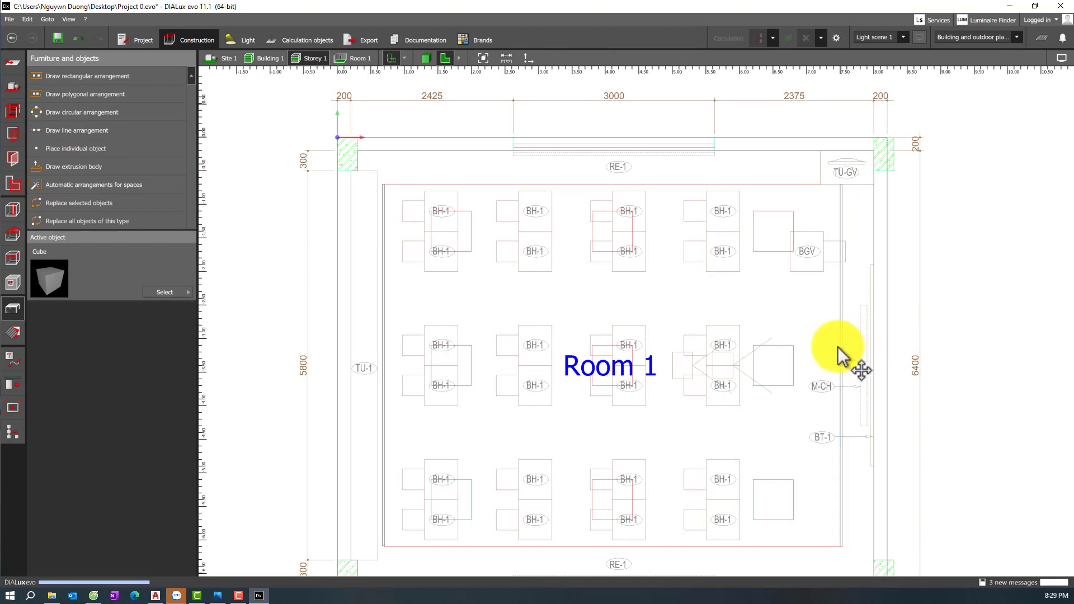
{"action": "left_click_drag", "start_coordinate": [841, 368], "coordinate": [583, 307]}
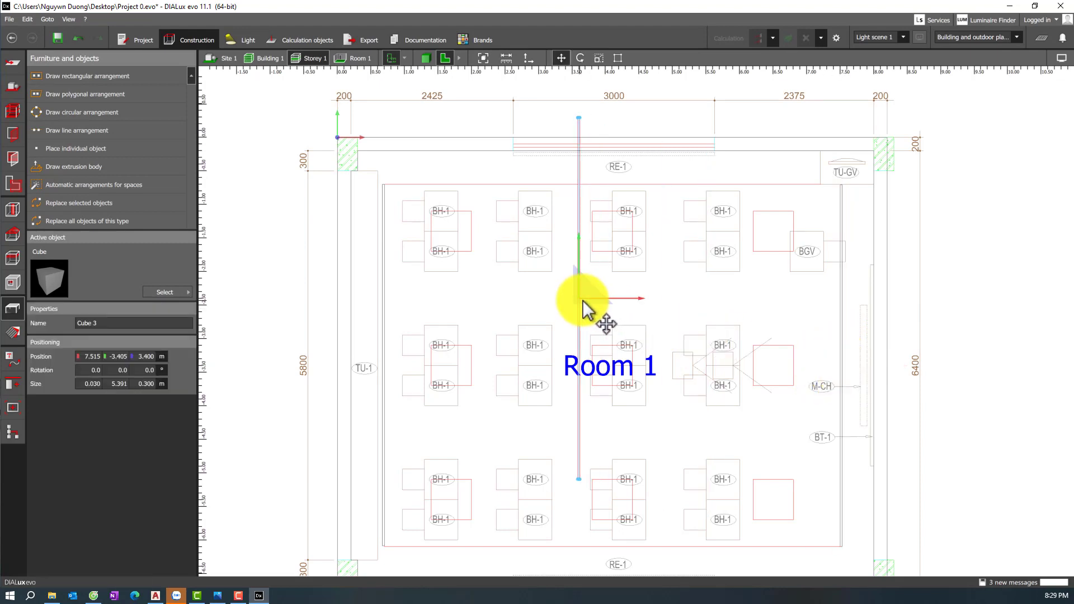
{"action": "right_click", "coordinate": [579, 303]}
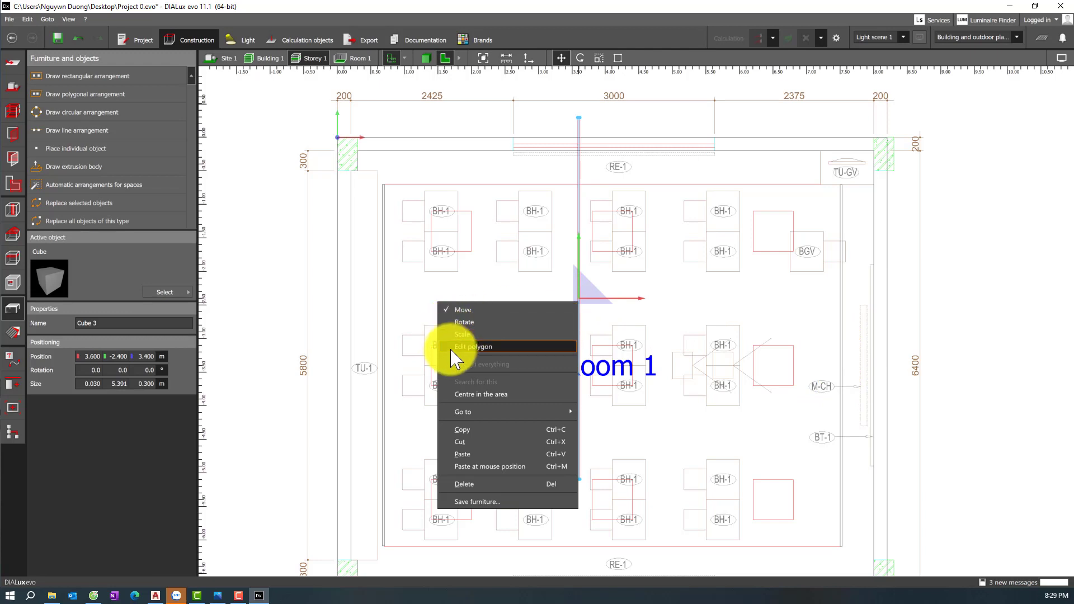
{"action": "left_click", "coordinate": [462, 323]}
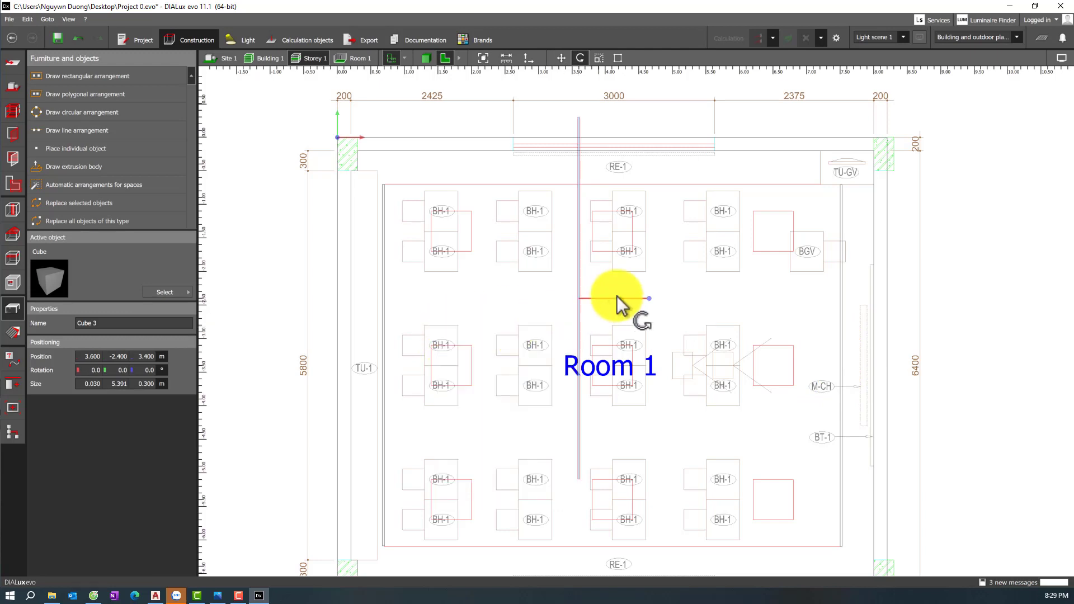
{"action": "left_click_drag", "start_coordinate": [615, 300], "coordinate": [578, 323]}
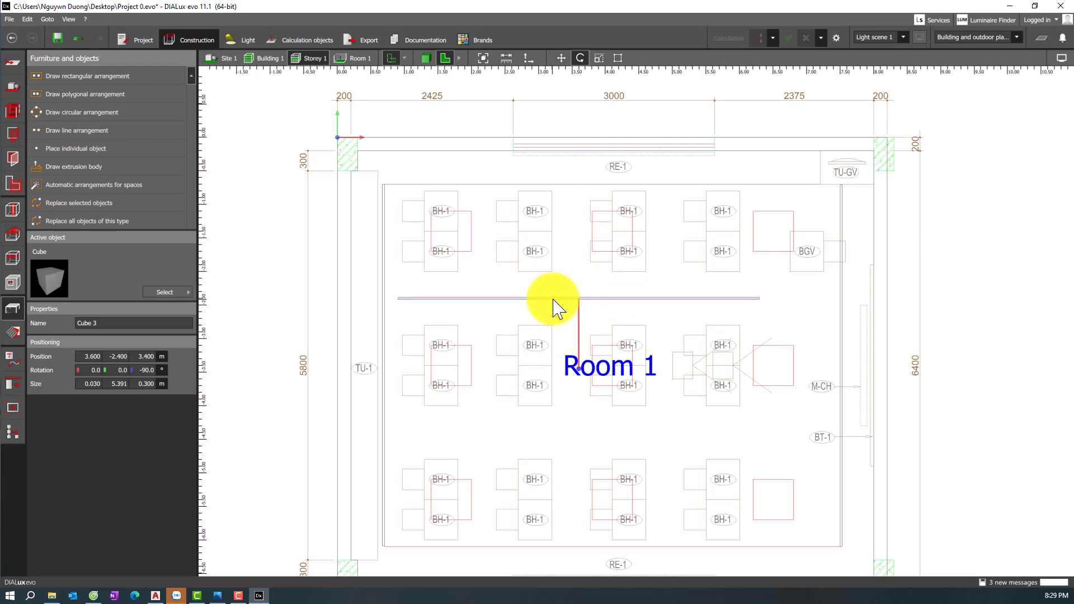
- Move the rotated panel onto the inner rectangle's upper edge, with its left end at the upper-left corner
{"action": "right_click", "coordinate": [554, 300]}
{"action": "left_click", "coordinate": [431, 318]}
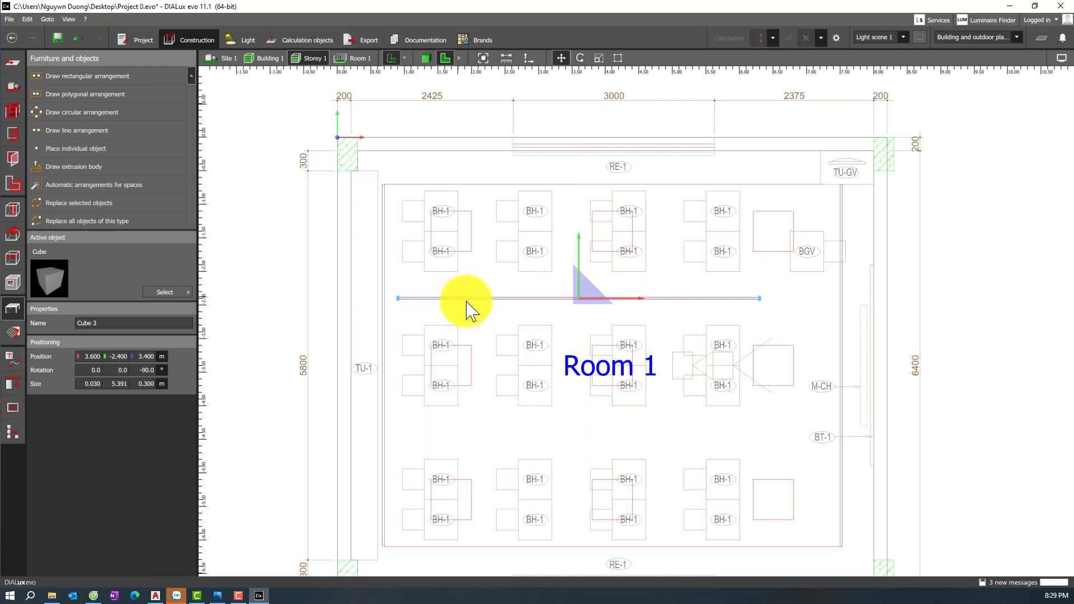
{"action": "left_click_drag", "start_coordinate": [572, 298], "coordinate": [556, 180]}
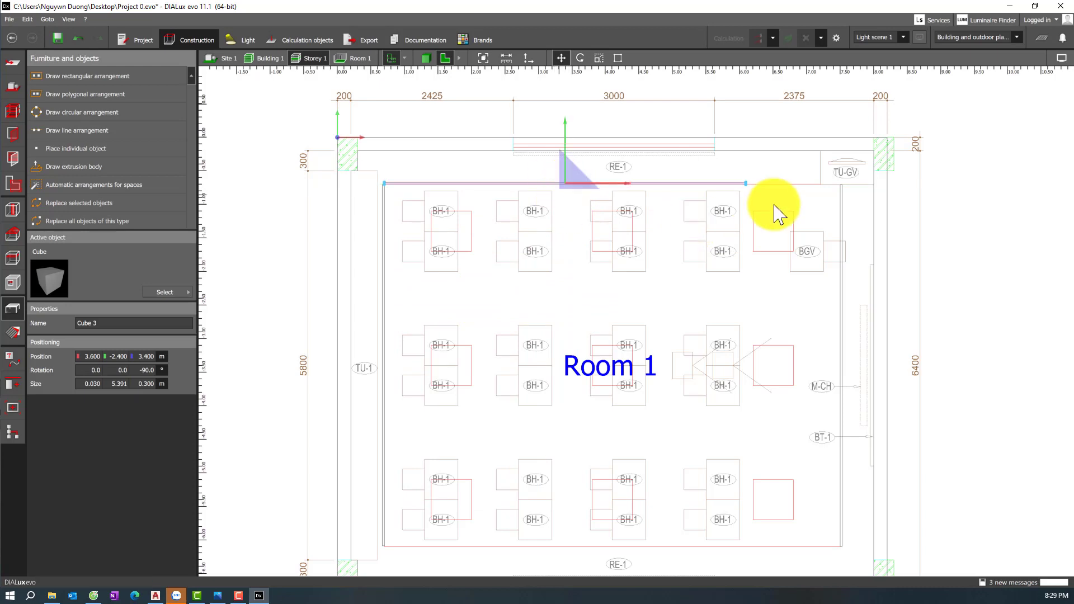
- Stretch the upper-edge panel to the inner rectangle's upper-right corner, making it about 6.83 m long
{"action": "scroll", "coordinate": [731, 187], "scroll_direction": "up", "scroll_amount": 4}
{"action": "right_click", "coordinate": [699, 208]}
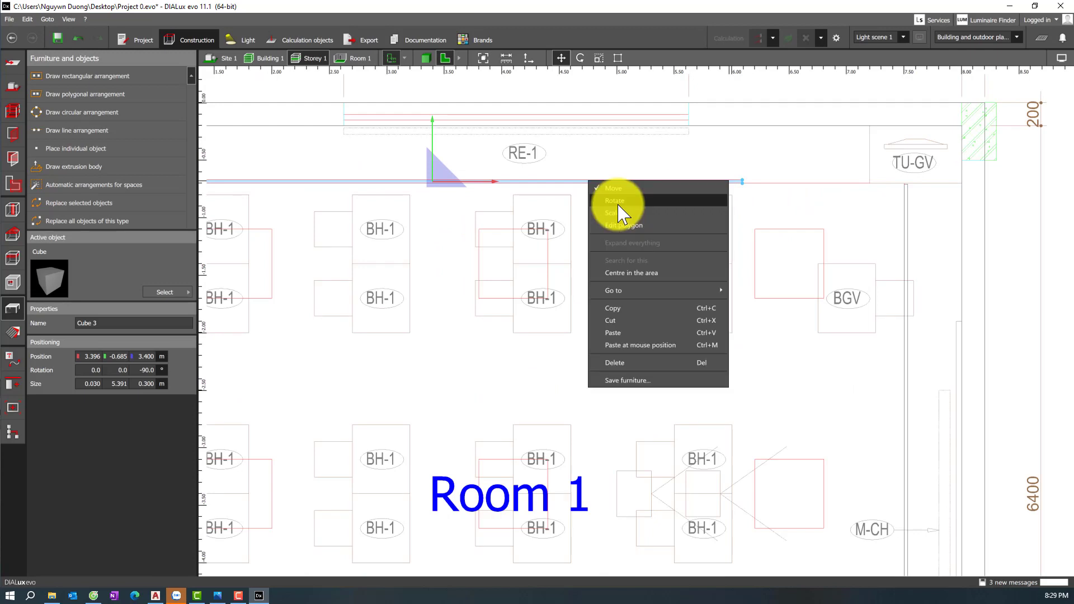
{"action": "left_click", "coordinate": [622, 219]}
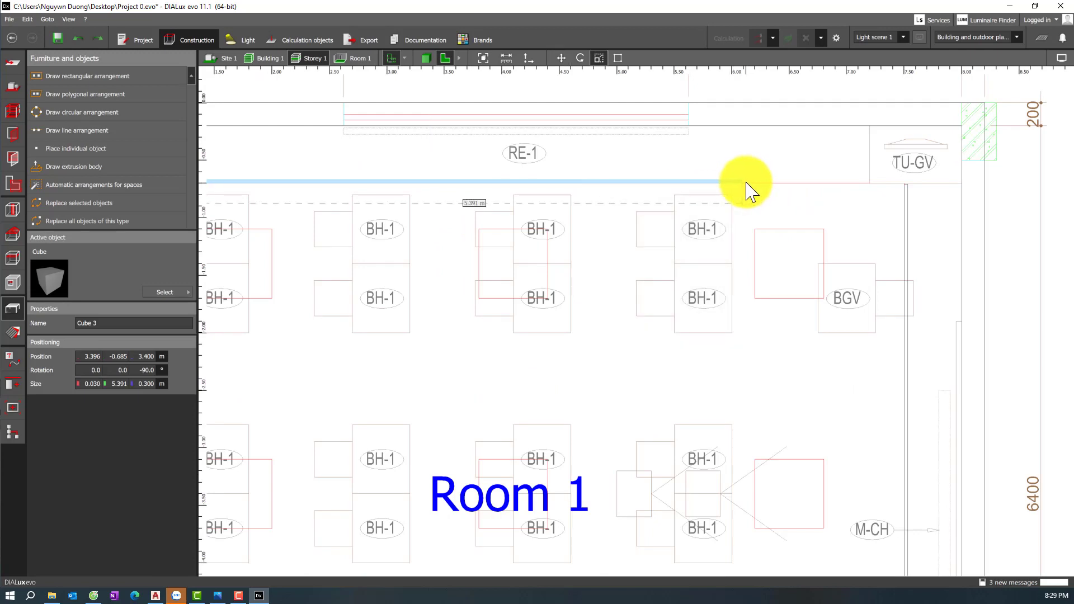
{"action": "scroll", "coordinate": [745, 183], "scroll_direction": "up", "scroll_amount": 3}
{"action": "left_click_drag", "start_coordinate": [746, 185], "coordinate": [1056, 198]}
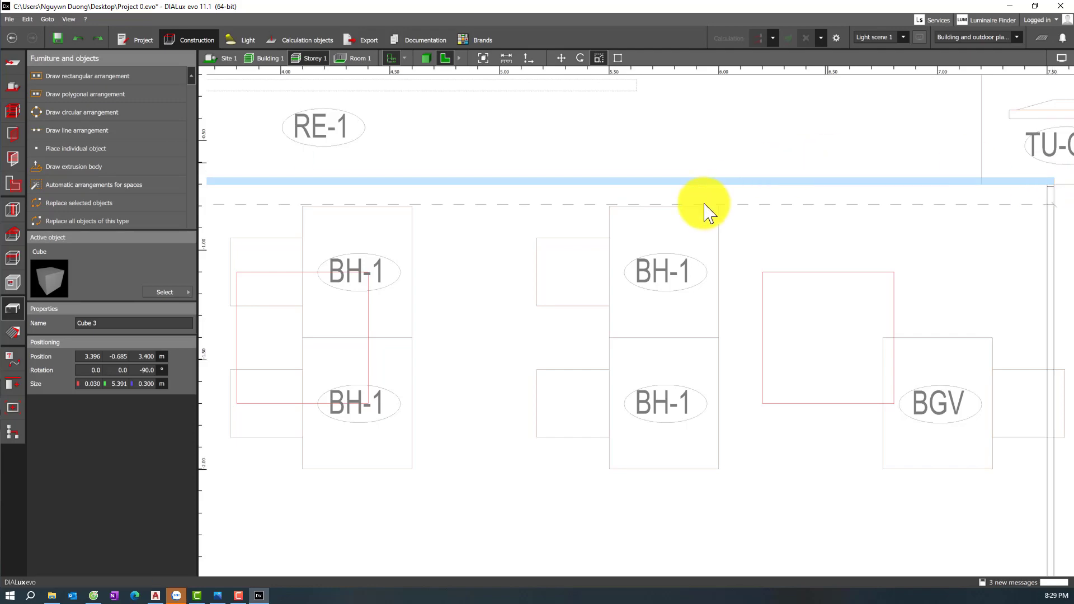
- Copy the upper-edge panel onto the inner rectangle's lower edge
{"action": "scroll", "coordinate": [705, 216], "scroll_direction": "down", "scroll_amount": 5}
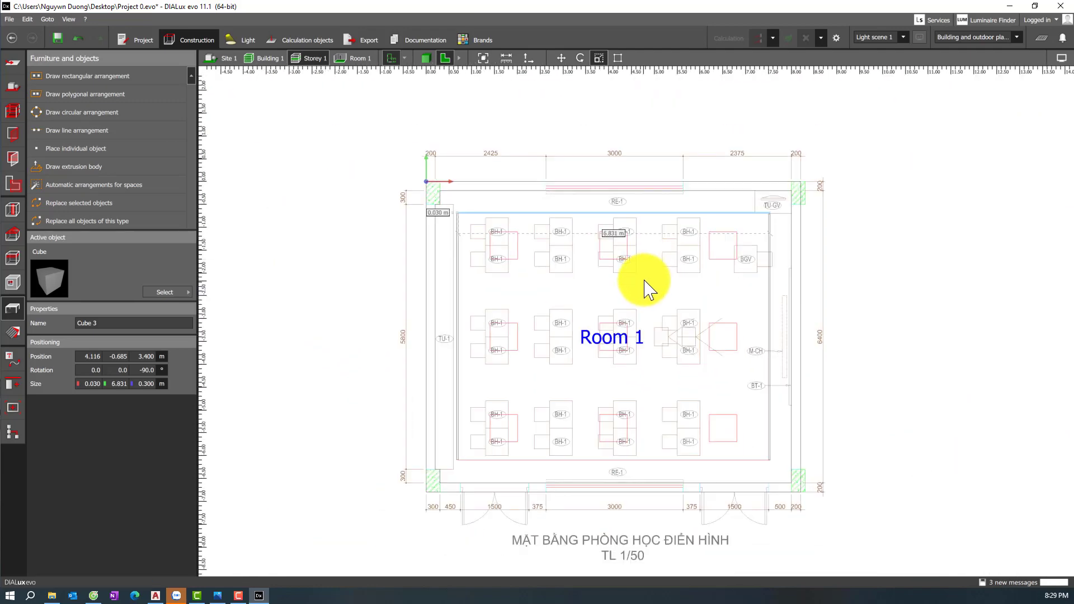
{"action": "key", "text": "ctrl+c"}
{"action": "key", "text": "ctrl+v"}
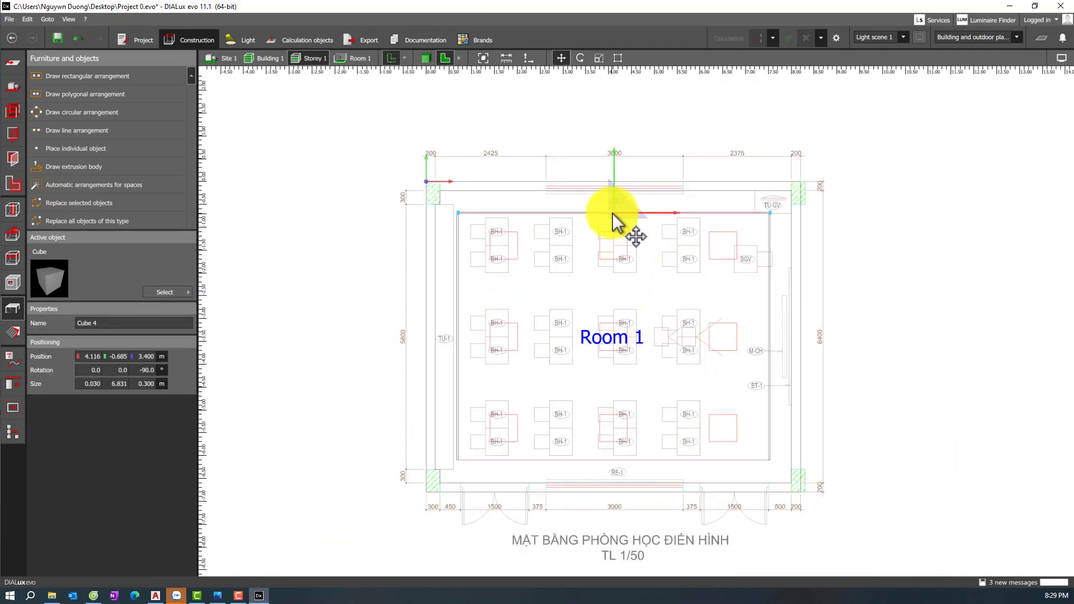
{"action": "left_click_drag", "start_coordinate": [618, 221], "coordinate": [611, 463]}
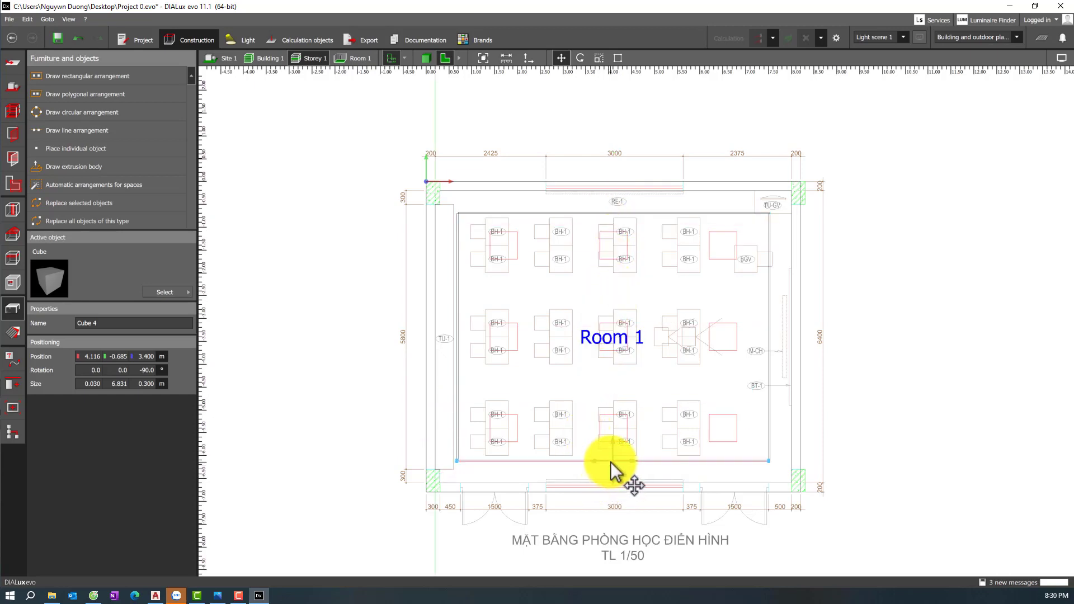
{"action": "left_click", "coordinate": [918, 292]}
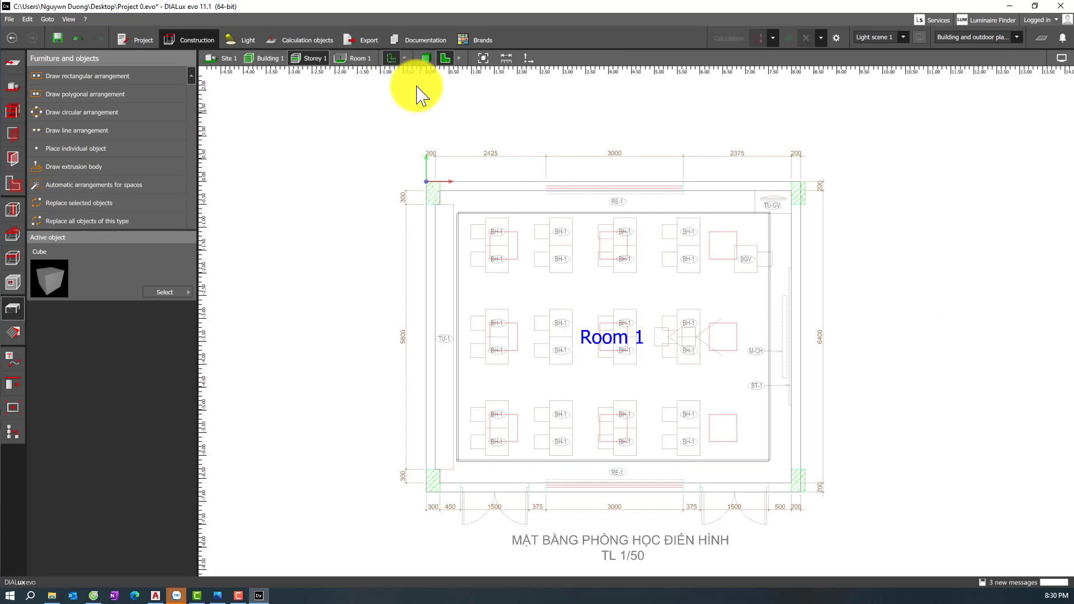
- Inspect the four ceiling panels in 3D at storey and Room 1 level, and return to the Storey 1 floor plan
{"action": "left_click", "coordinate": [426, 57]}
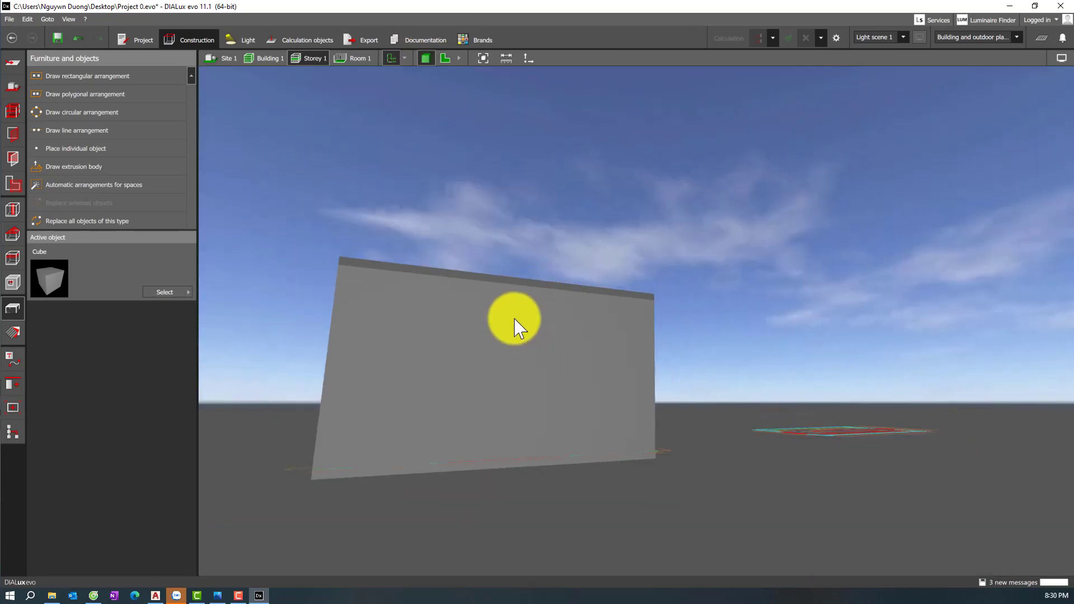
{"action": "middle_click_drag", "start_coordinate": [514, 327], "coordinate": [559, 358]}
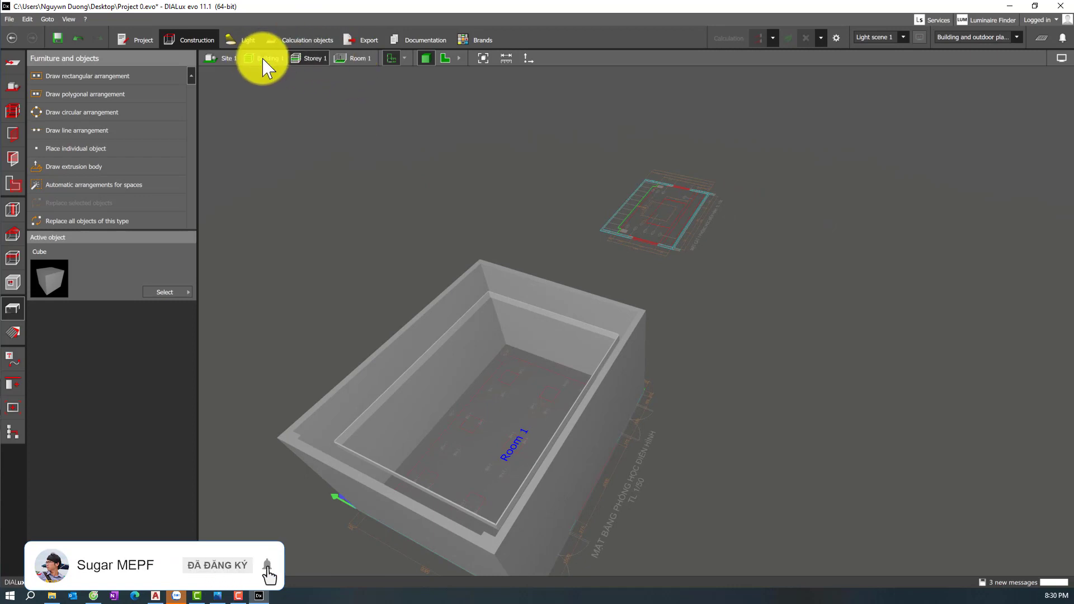
{"action": "left_click", "coordinate": [354, 58]}
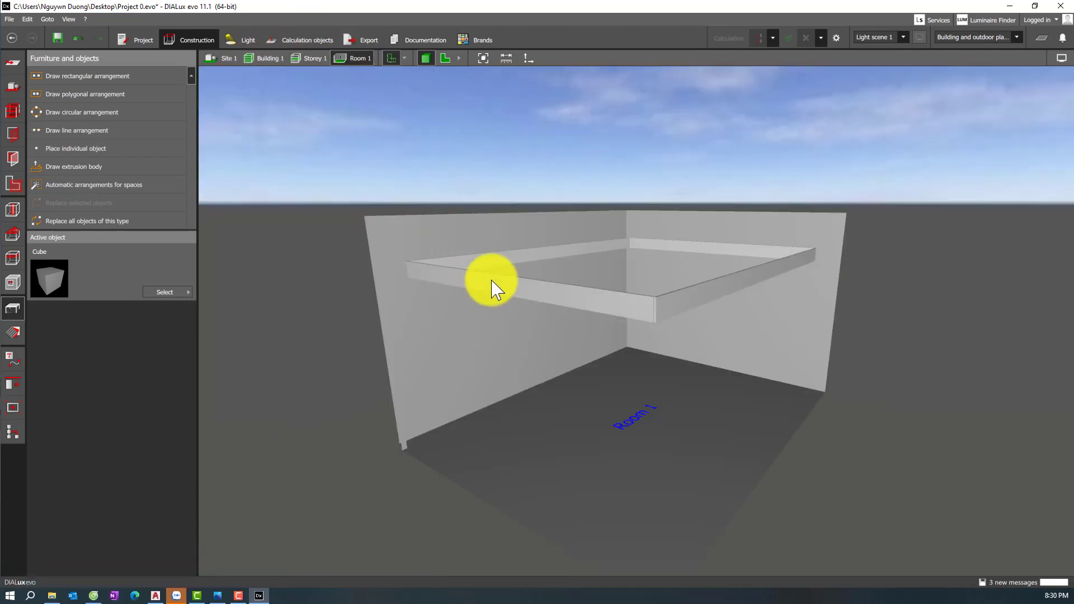
{"action": "middle_click_drag", "start_coordinate": [370, 280], "coordinate": [550, 410]}
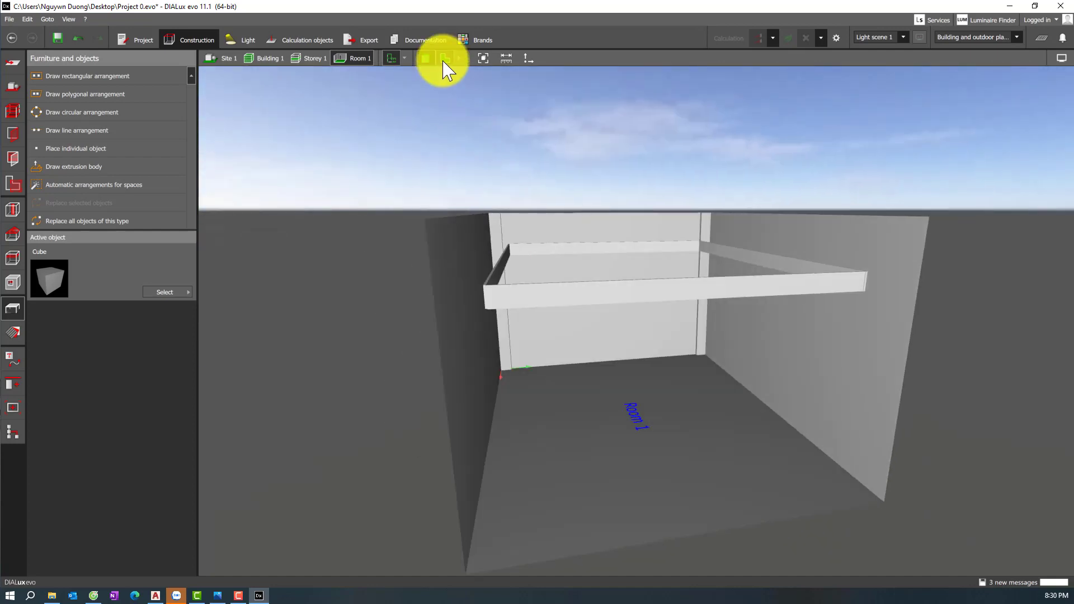
{"action": "left_click", "coordinate": [445, 58]}
{"action": "left_click", "coordinate": [309, 58]}
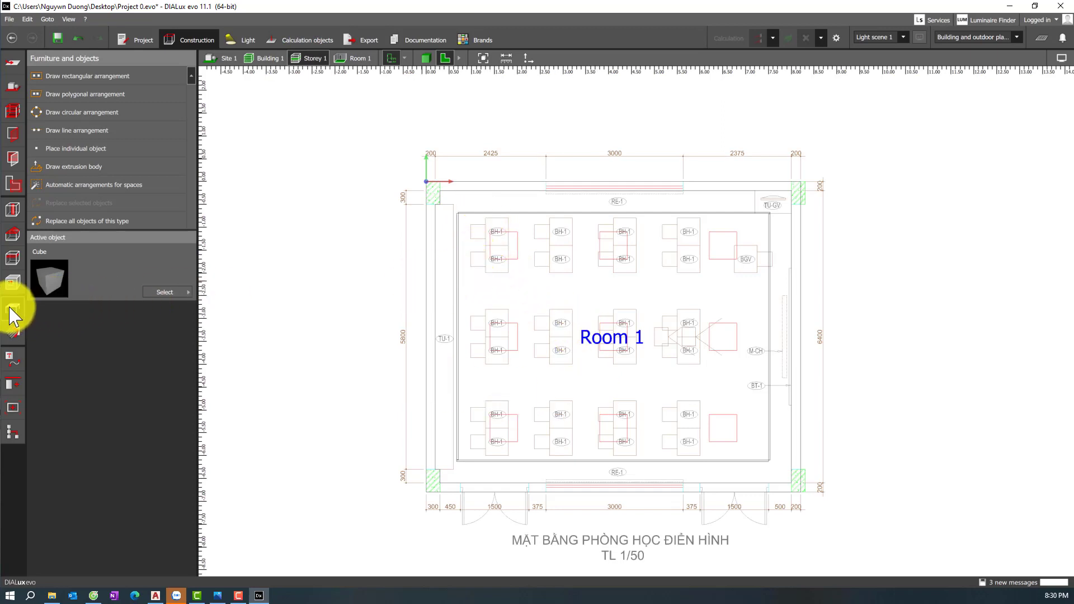
- Browse the furniture models in the object catalogue and close it
{"action": "left_click", "coordinate": [155, 294]}
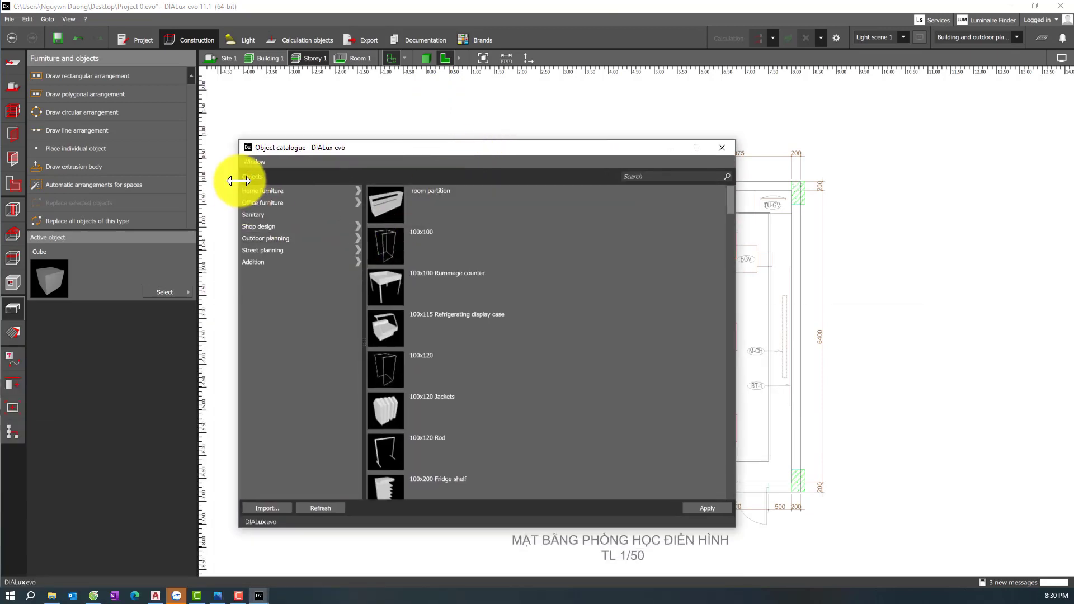
{"action": "scroll", "coordinate": [397, 372], "scroll_direction": "down", "scroll_amount": 10}
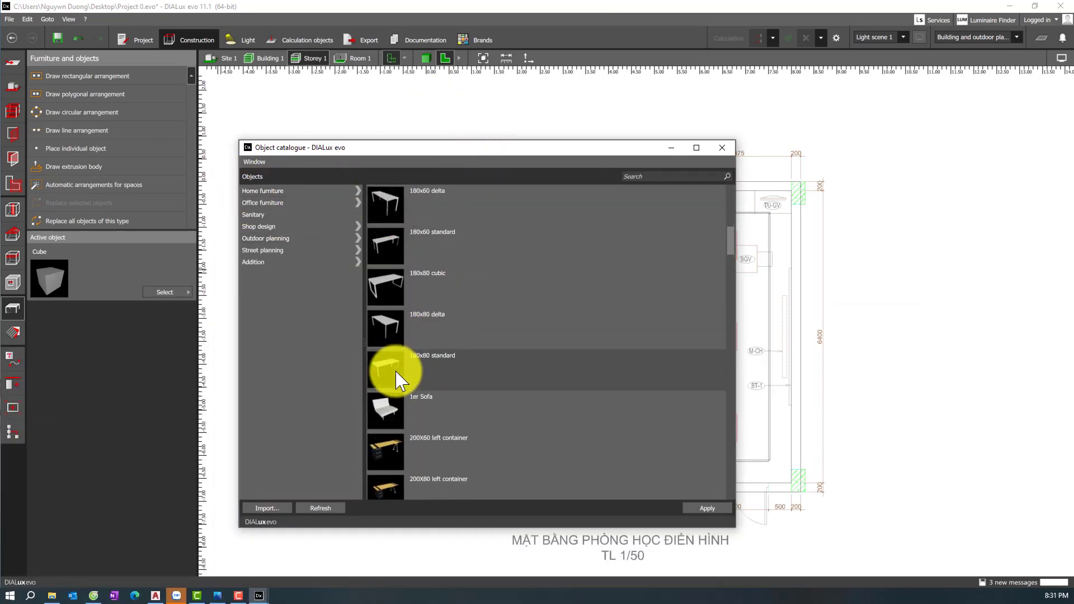
{"action": "scroll", "coordinate": [398, 372], "scroll_direction": "down", "scroll_amount": 10}
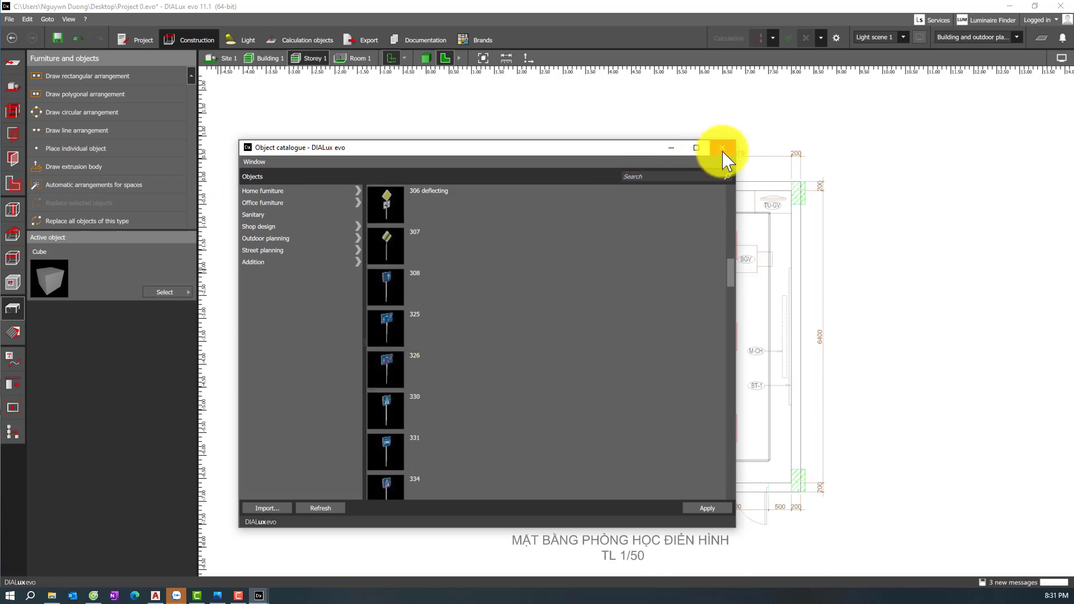
{"action": "left_click", "coordinate": [722, 147]}
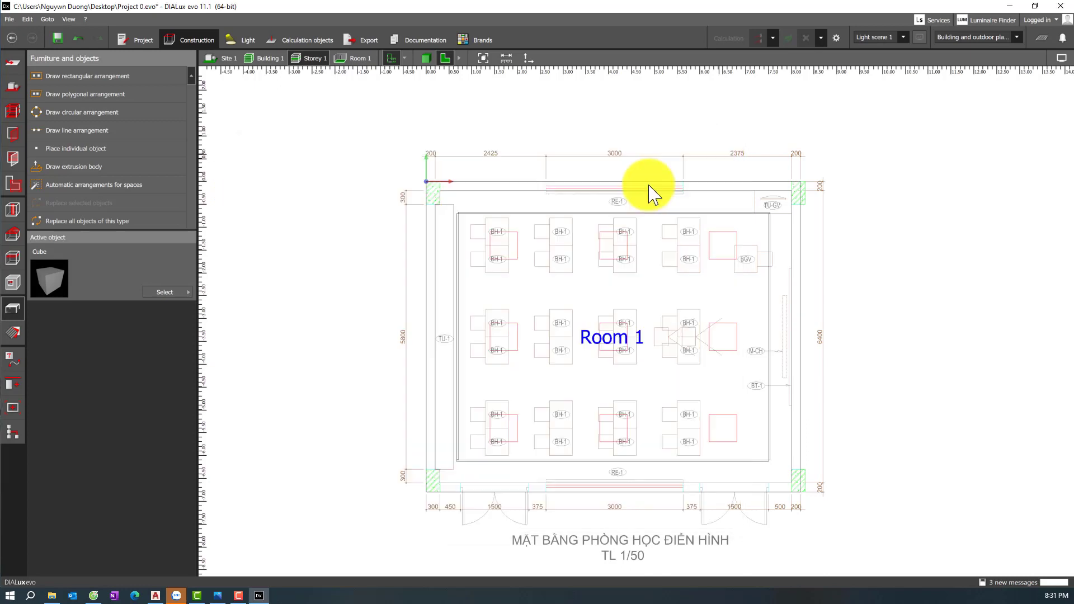
- Choose the 140x80 cubic table from the recently used objects and place one over the upper-right pair of BH-1 desks
{"action": "left_click", "coordinate": [164, 293]}
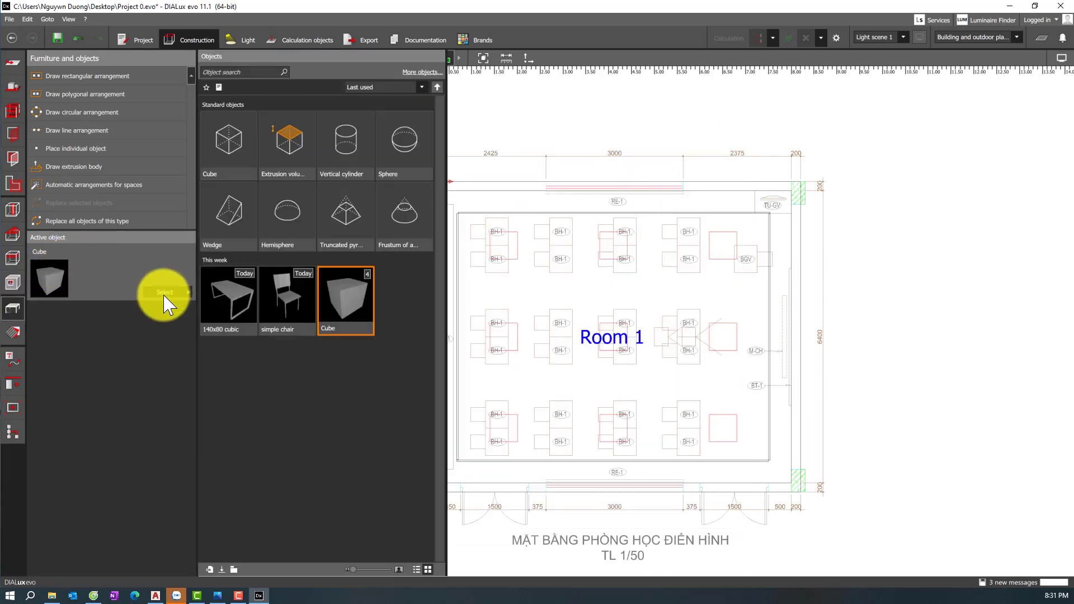
{"action": "left_click", "coordinate": [280, 300]}
{"action": "left_click", "coordinate": [243, 309]}
{"action": "left_click", "coordinate": [283, 300]}
{"action": "left_click", "coordinate": [239, 305]}
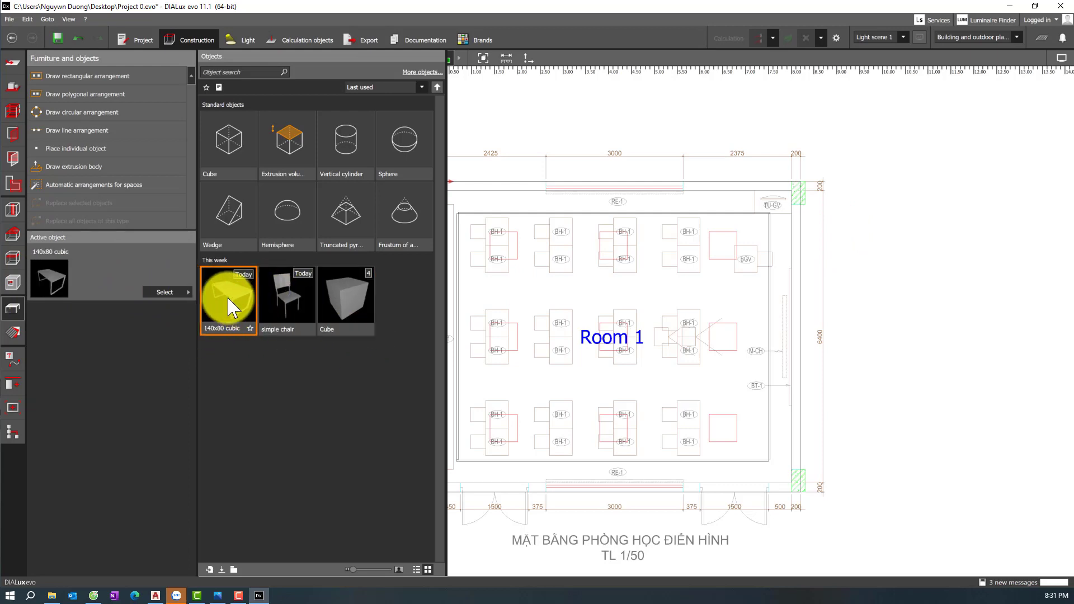
{"action": "key", "text": "Escape"}
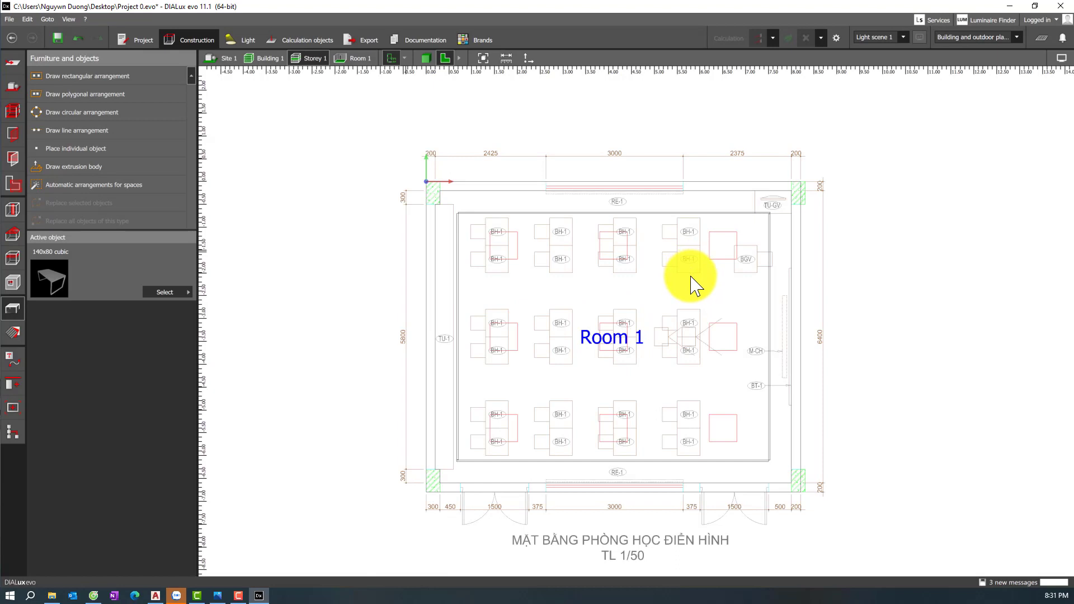
{"action": "left_click", "coordinate": [694, 286]}
- Save the project and scale the table to fit the outline of the lower BH-1 desk in the upper-right pair
{"action": "scroll", "coordinate": [696, 290], "scroll_direction": "up", "scroll_amount": 2}
{"action": "right_click", "coordinate": [698, 297]}
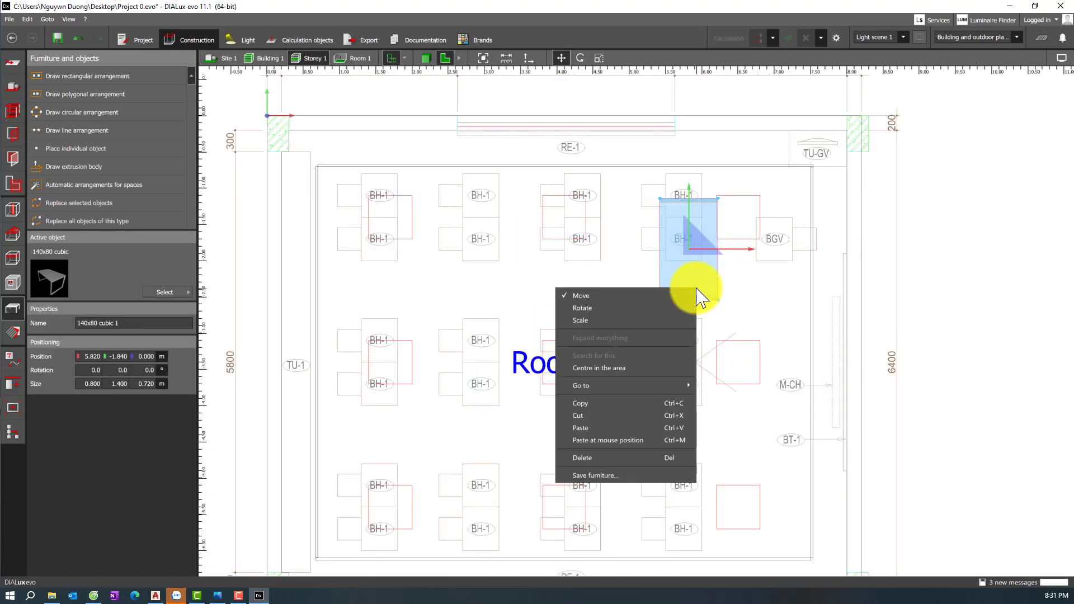
{"action": "left_click", "coordinate": [582, 320]}
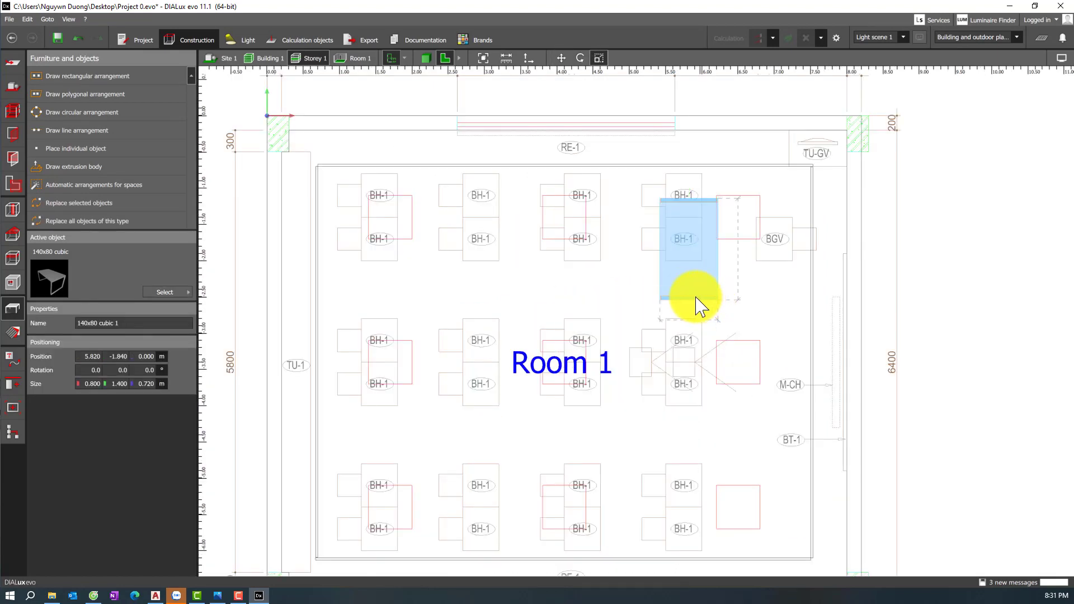
{"action": "left_click", "coordinate": [693, 303]}
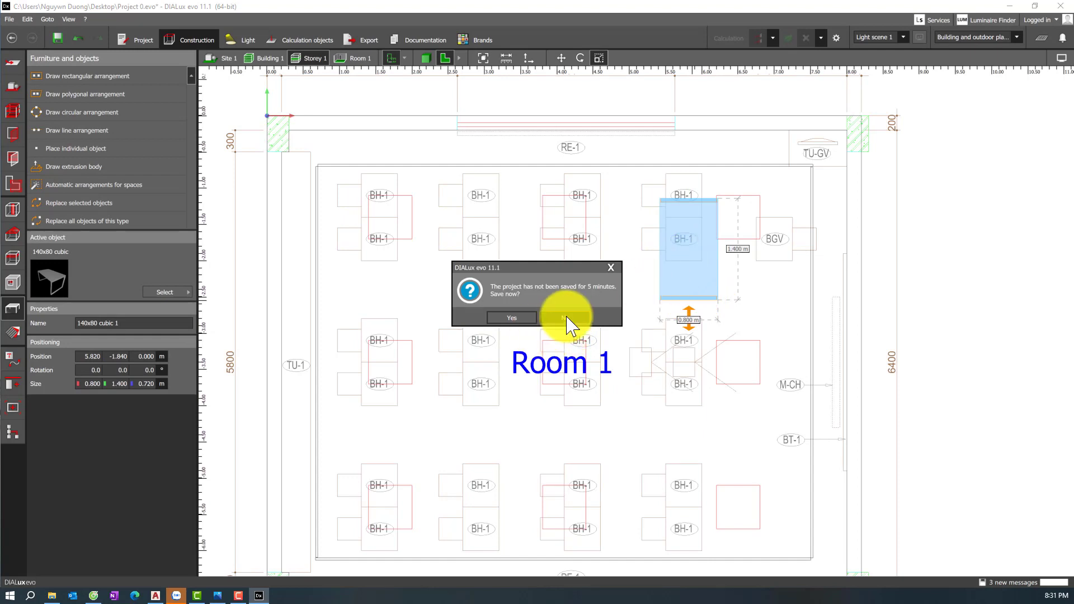
{"action": "left_click", "coordinate": [495, 316]}
{"action": "left_click_drag", "start_coordinate": [689, 301], "coordinate": [694, 227]}
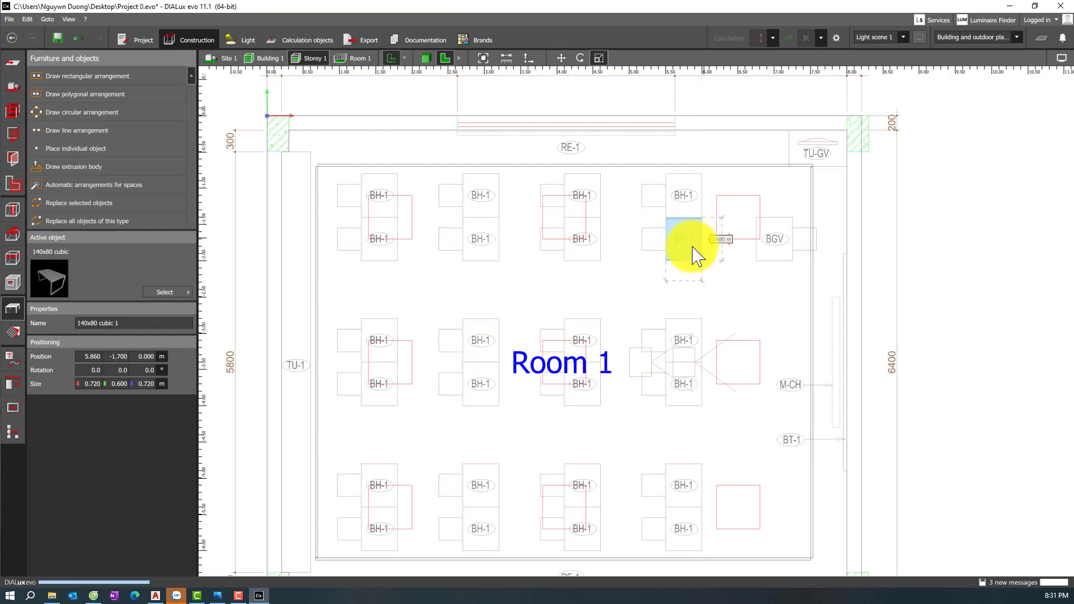
- Place a simple chair on the seat outline left of the scaled table and rotate it to 90°
{"action": "left_click", "coordinate": [159, 293]}
{"action": "left_click", "coordinate": [230, 295]}
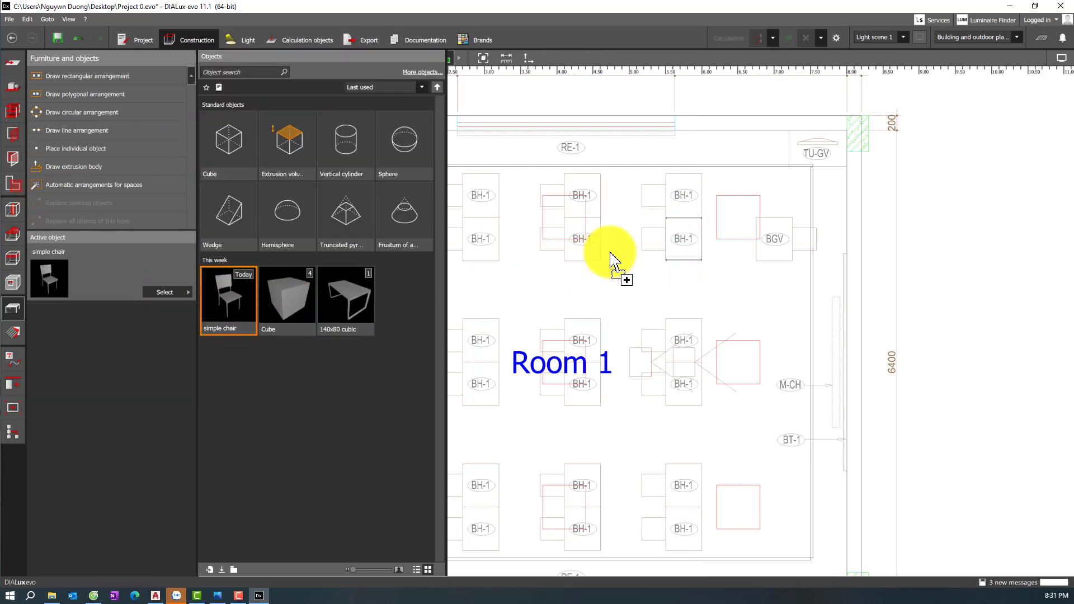
{"action": "left_click", "coordinate": [656, 250]}
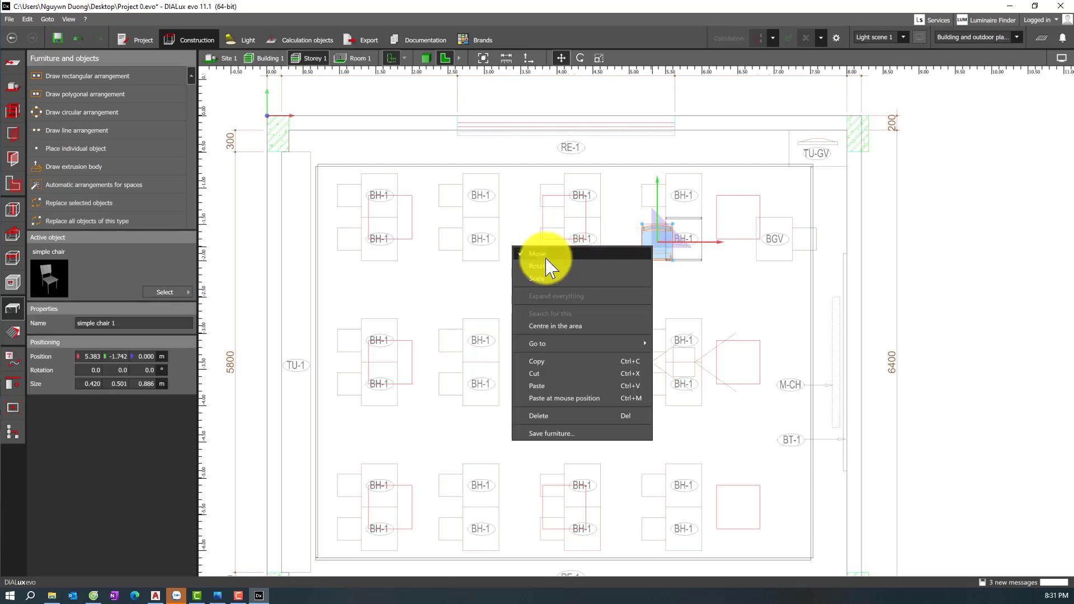
{"action": "left_click", "coordinate": [556, 266]}
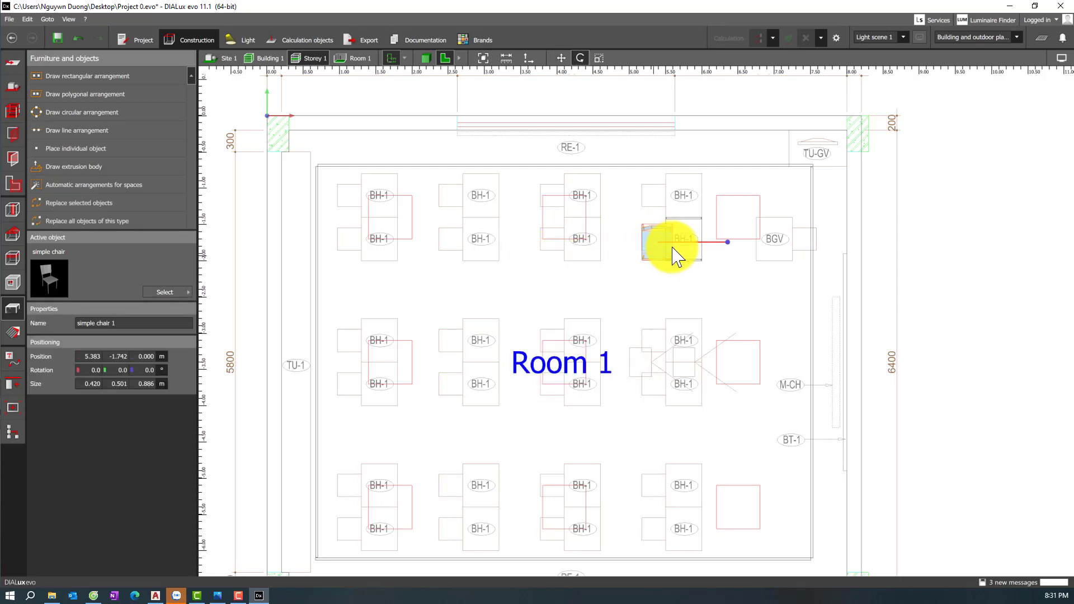
{"action": "left_click", "coordinate": [656, 199]}
- Scale the simple chair to about 0.32 × 0.33 m so it fits the seat outline beside the scaled table
{"action": "right_click", "coordinate": [639, 251]}
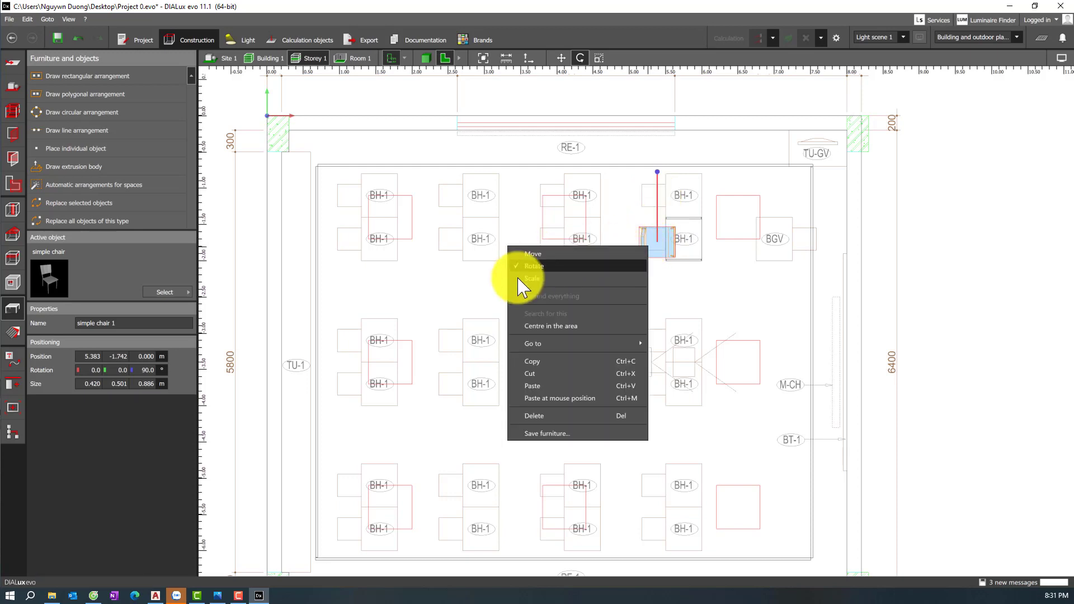
{"action": "left_click", "coordinate": [532, 279]}
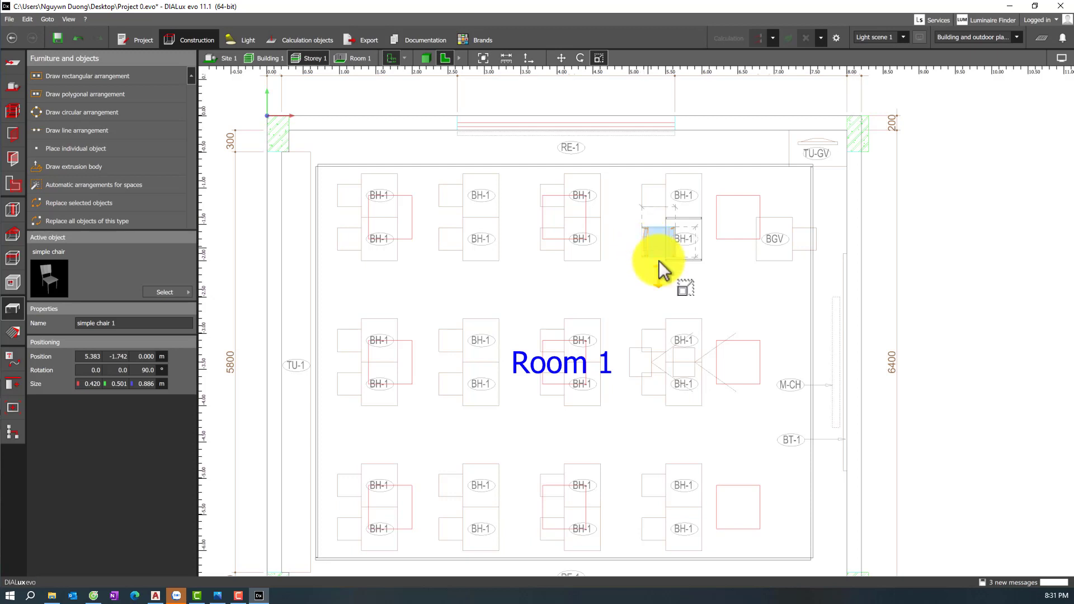
{"action": "key", "text": "Escape"}
{"action": "right_click", "coordinate": [657, 259]}
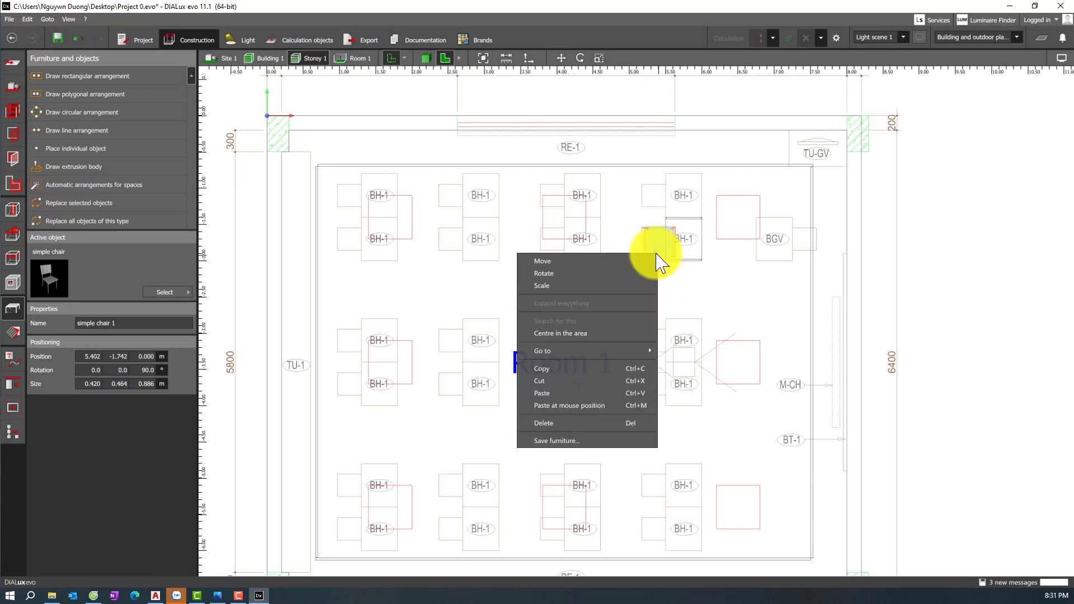
{"action": "left_click", "coordinate": [545, 286]}
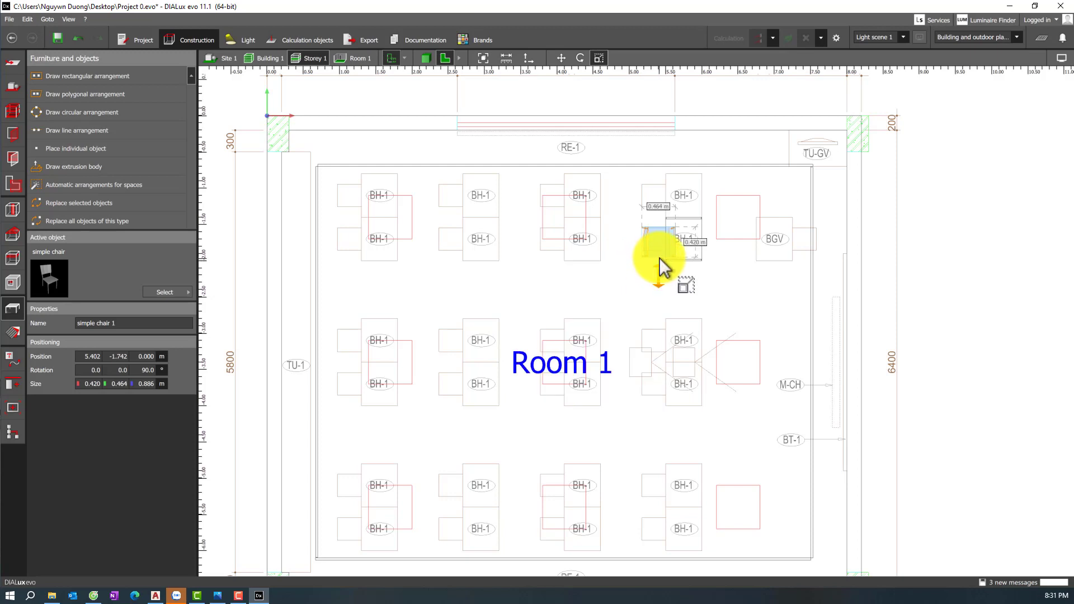
{"action": "left_click_drag", "start_coordinate": [660, 257], "coordinate": [619, 240]}
{"action": "left_click", "coordinate": [652, 260]}
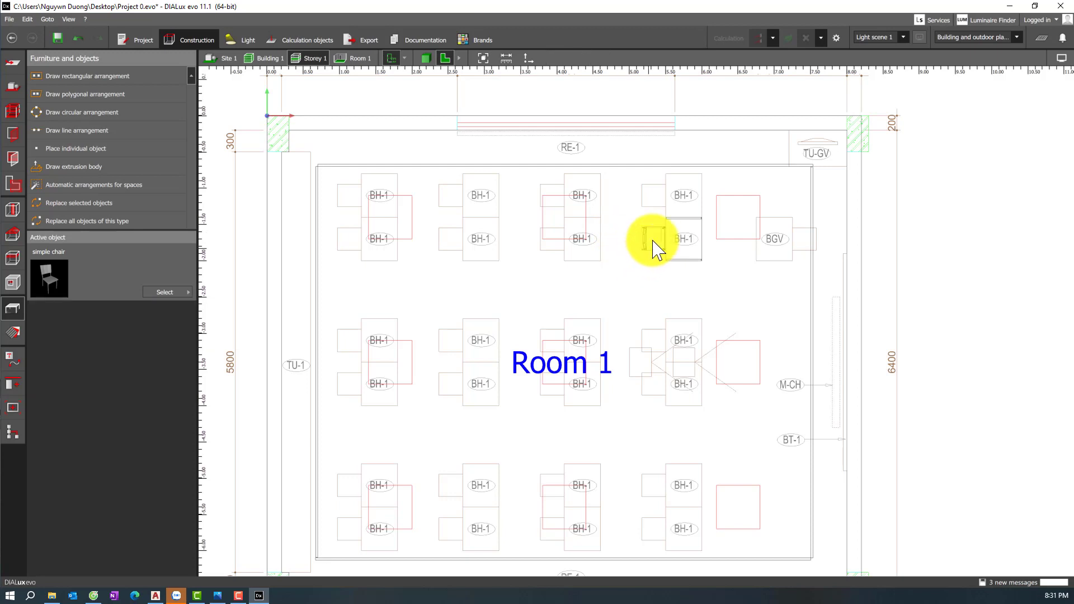
- Copy the fitted chair and table together onto the upper BH-1 desk of the same pair
{"action": "left_click", "coordinate": [653, 240]}
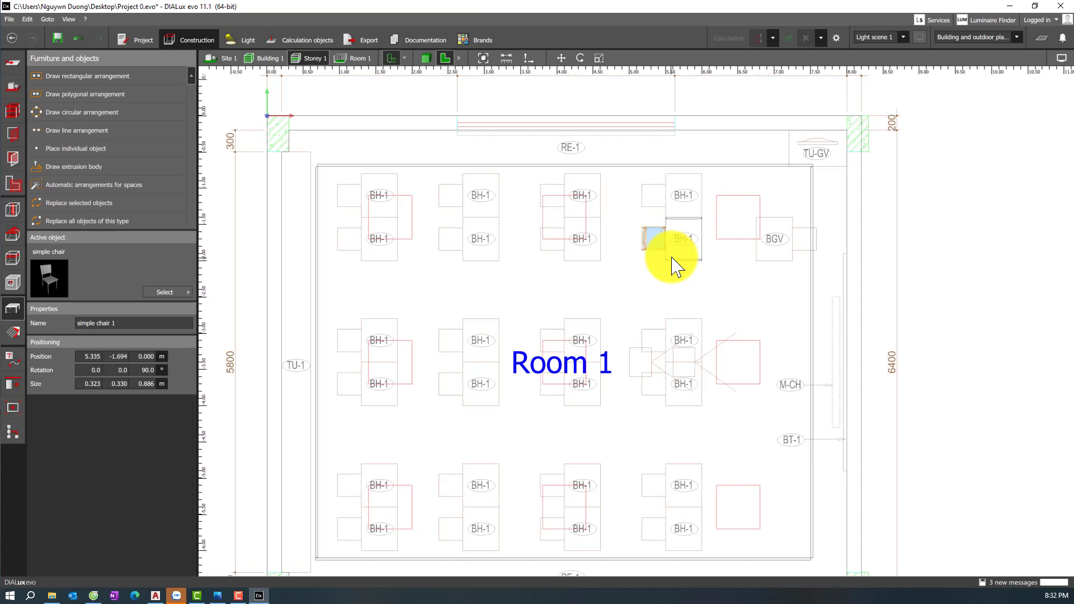
{"action": "left_click", "coordinate": [673, 256], "text": "ctrl"}
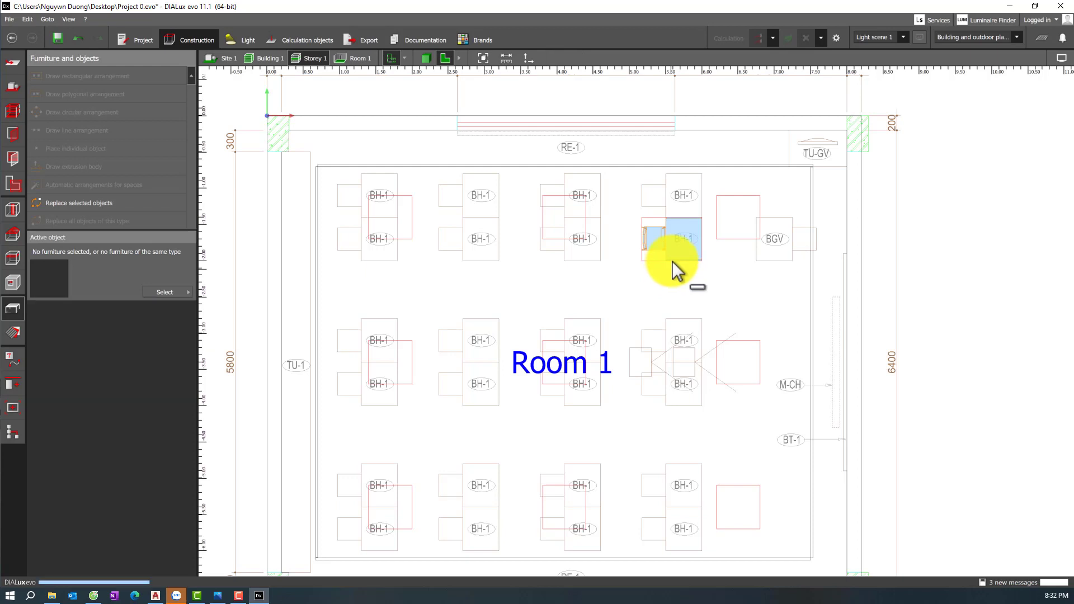
{"action": "left_click", "coordinate": [680, 243]}
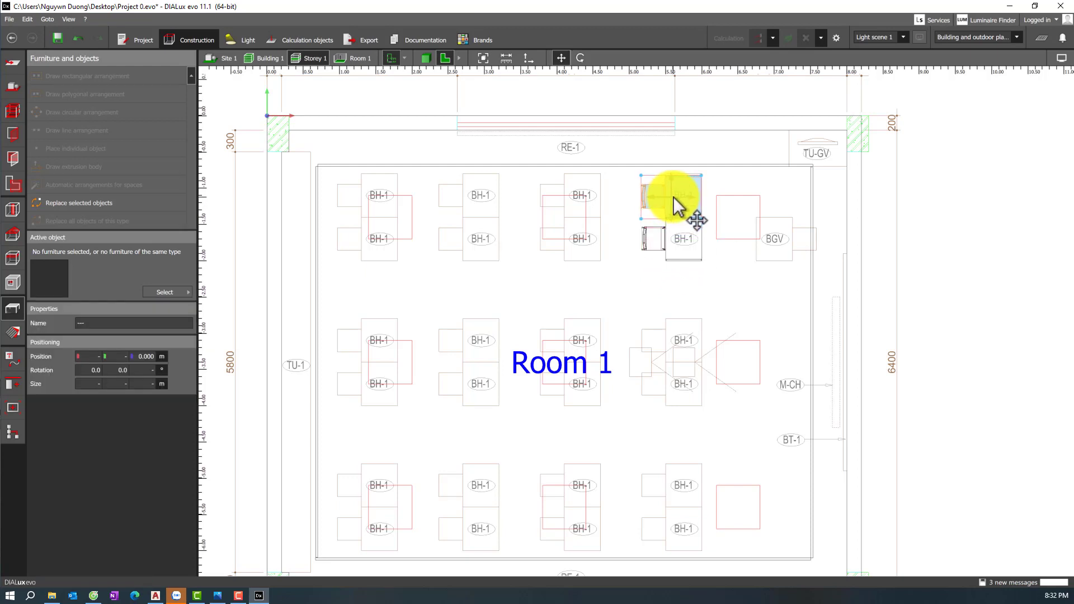
{"action": "left_click_drag", "start_coordinate": [673, 198], "coordinate": [646, 210]}
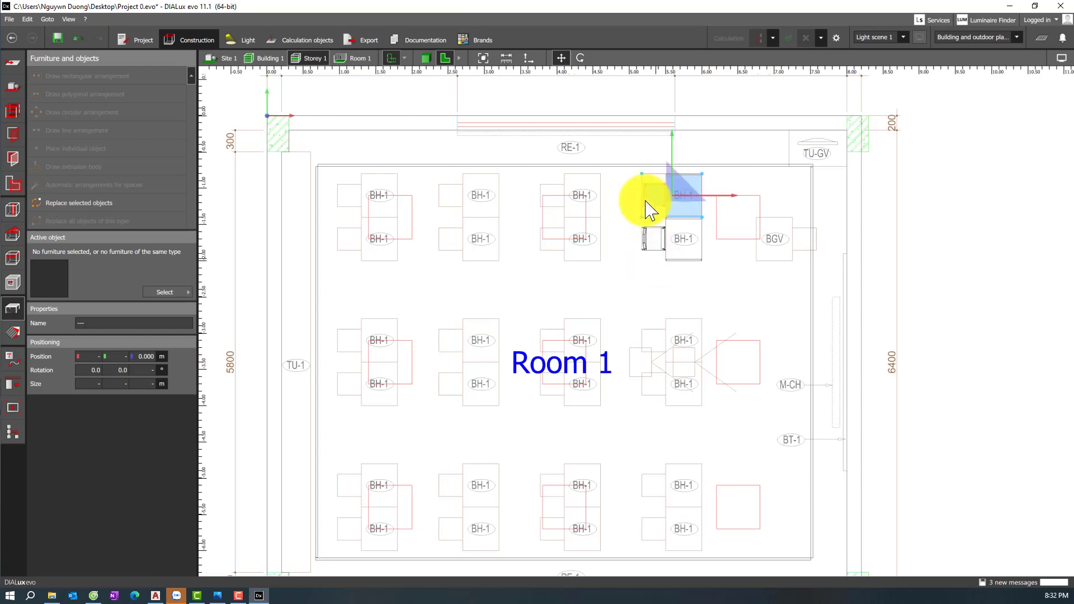
- Copy the two table-and-chair sets onto the other three BH-1 desk pairs in the upper row
{"action": "left_click_drag", "start_coordinate": [628, 150], "coordinate": [708, 276]}
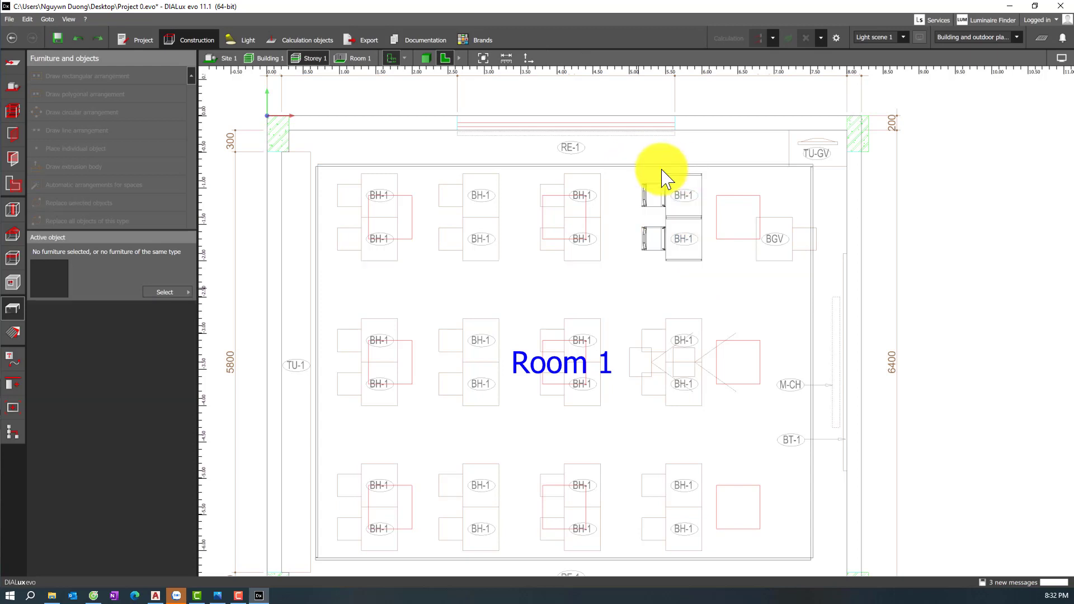
{"action": "left_click_drag", "start_coordinate": [707, 270], "coordinate": [479, 223]}
{"action": "left_click_drag", "start_coordinate": [679, 233], "coordinate": [374, 226]}
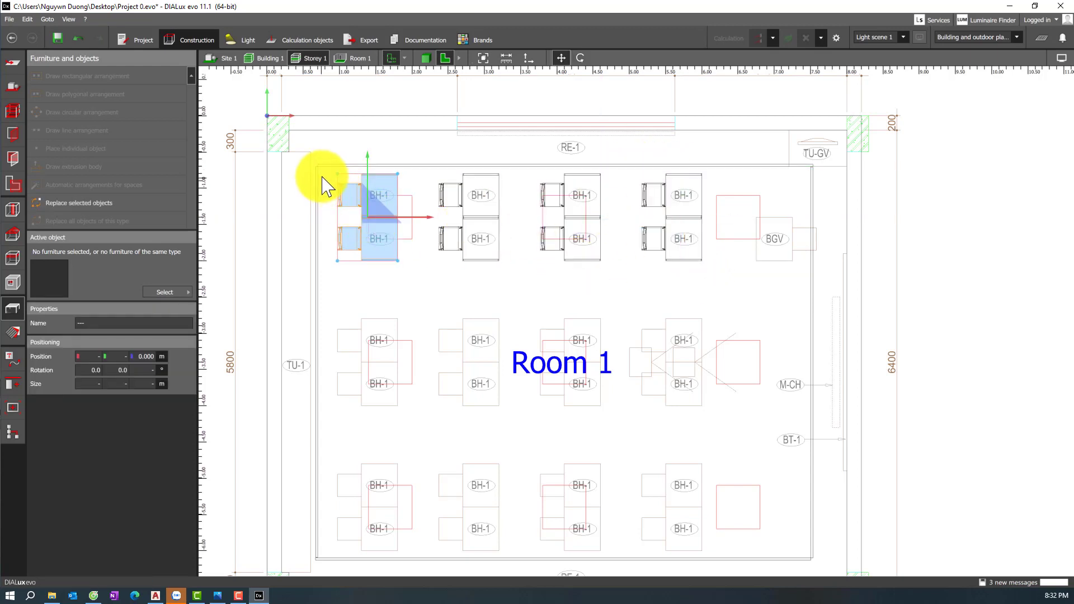
- Copy the entire upper row of tables and chairs onto the middle and lower rows of BH-1 outlines
{"action": "left_click", "coordinate": [331, 178]}
{"action": "left_click_drag", "start_coordinate": [332, 178], "coordinate": [711, 288]}
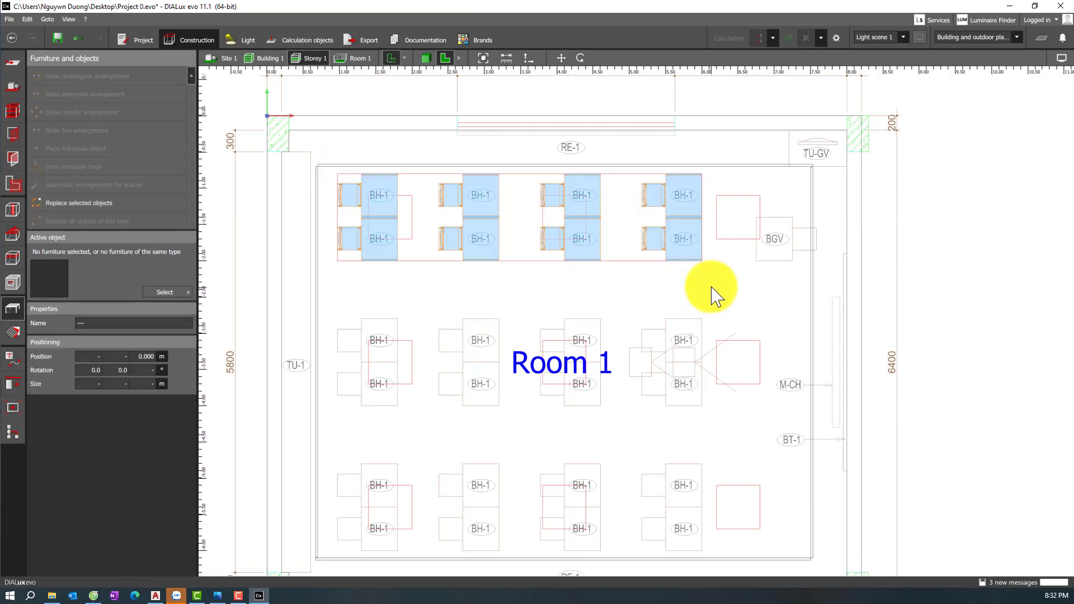
{"action": "left_click", "coordinate": [713, 293]}
{"action": "left_click", "coordinate": [539, 228]}
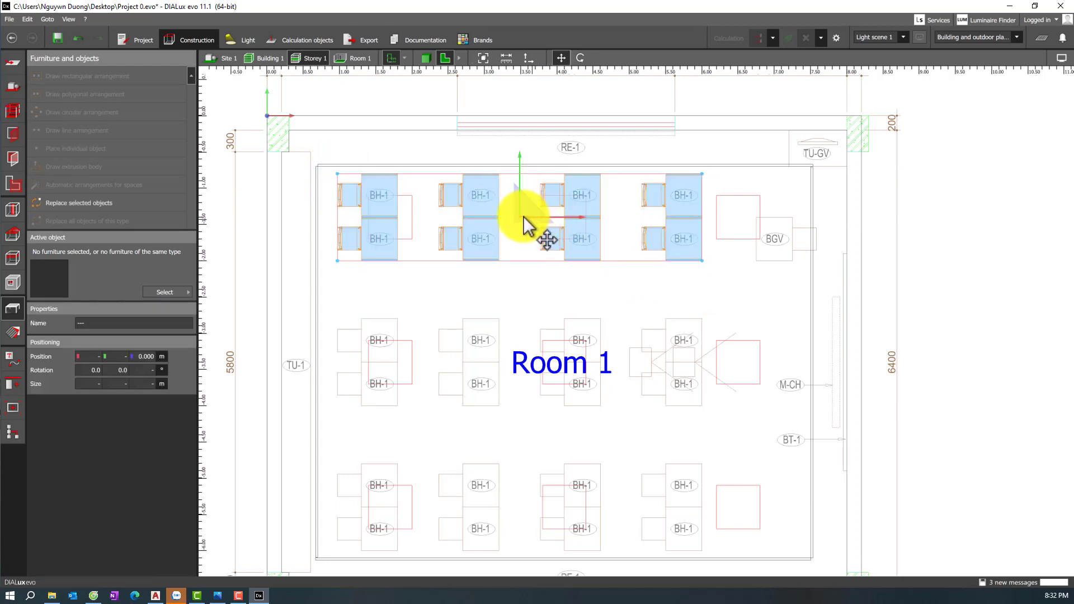
{"action": "left_click_drag", "start_coordinate": [522, 220], "coordinate": [522, 364]}
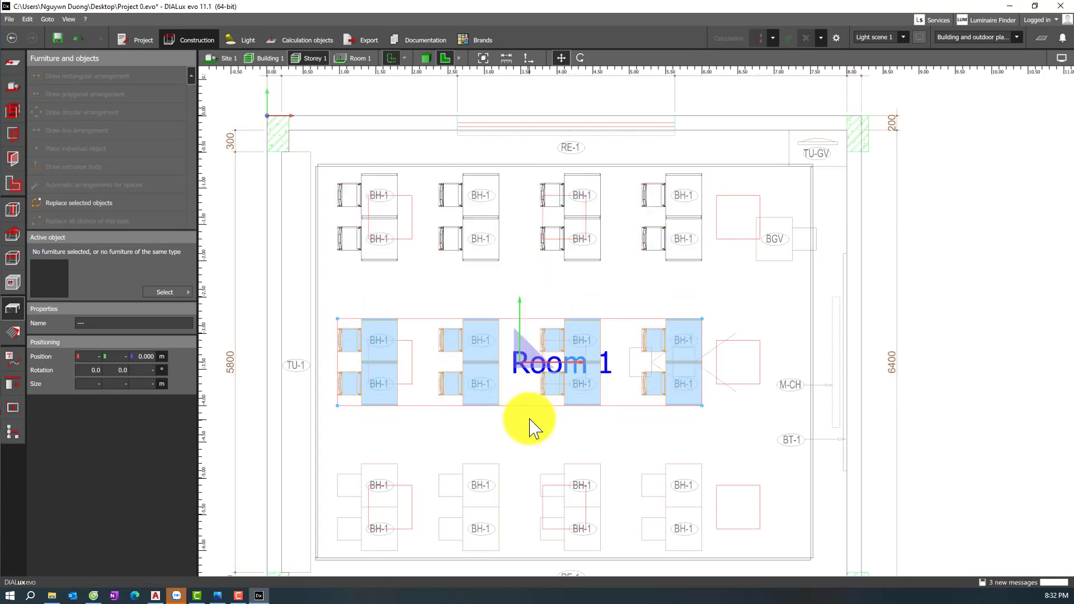
{"action": "key", "text": "ctrl+z"}
{"action": "left_click_drag", "start_coordinate": [523, 223], "coordinate": [522, 514]}
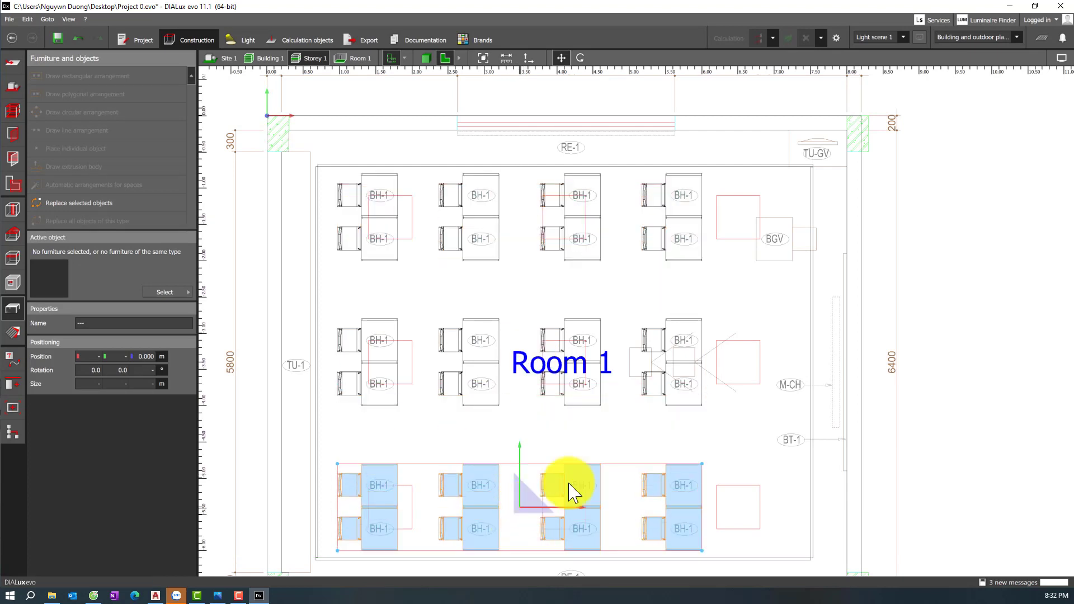
{"action": "left_click", "coordinate": [680, 445]}
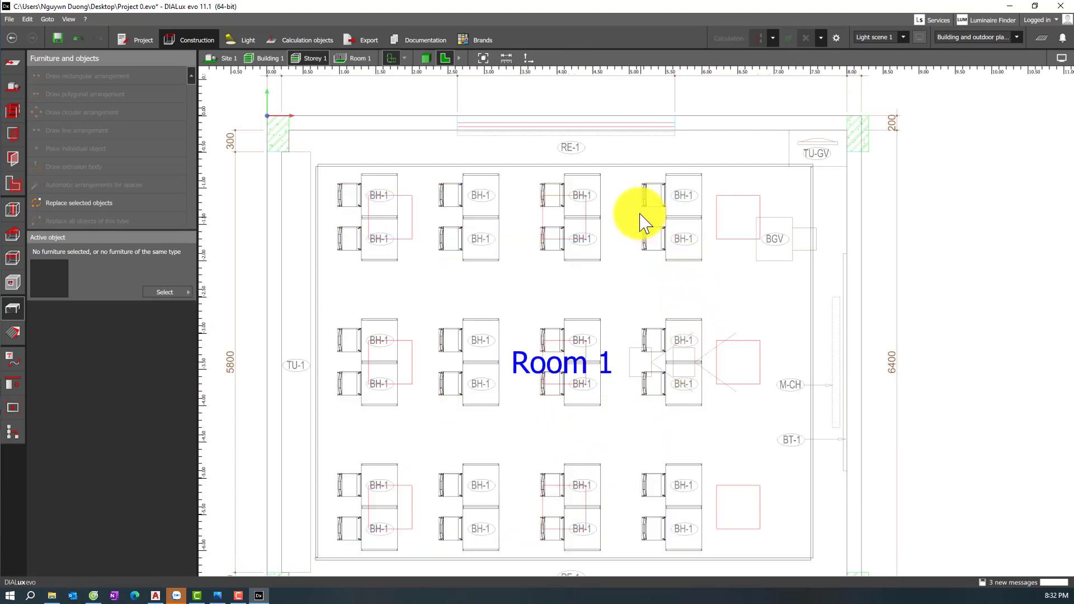
- Copy the table and chair from the lower desk of the upper-right pair to the BGV teacher's desk area
{"action": "left_click_drag", "start_coordinate": [635, 216], "coordinate": [710, 282]}
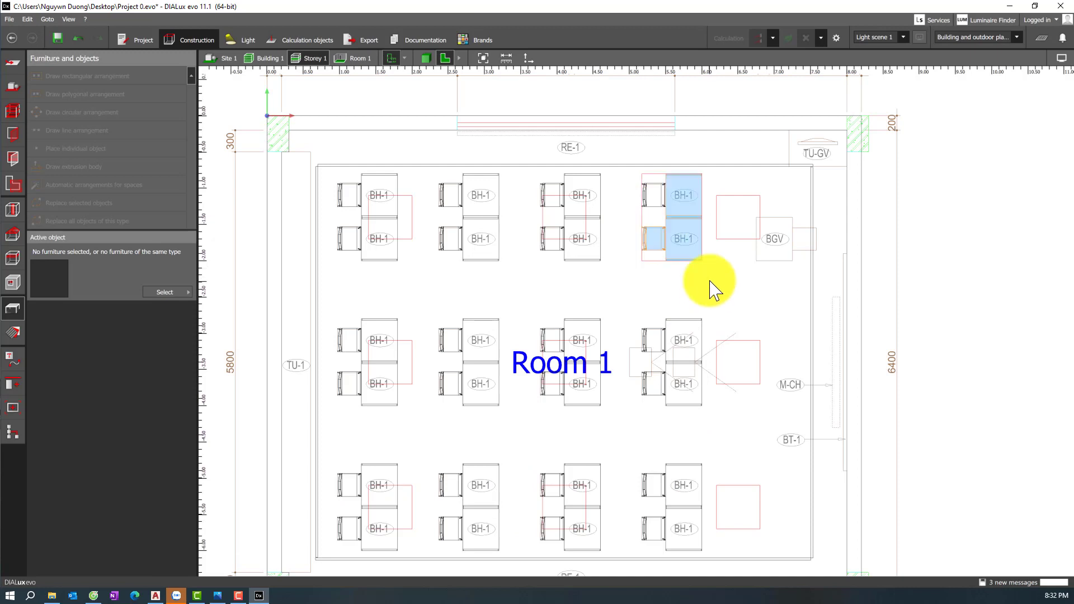
{"action": "left_click", "coordinate": [680, 247]}
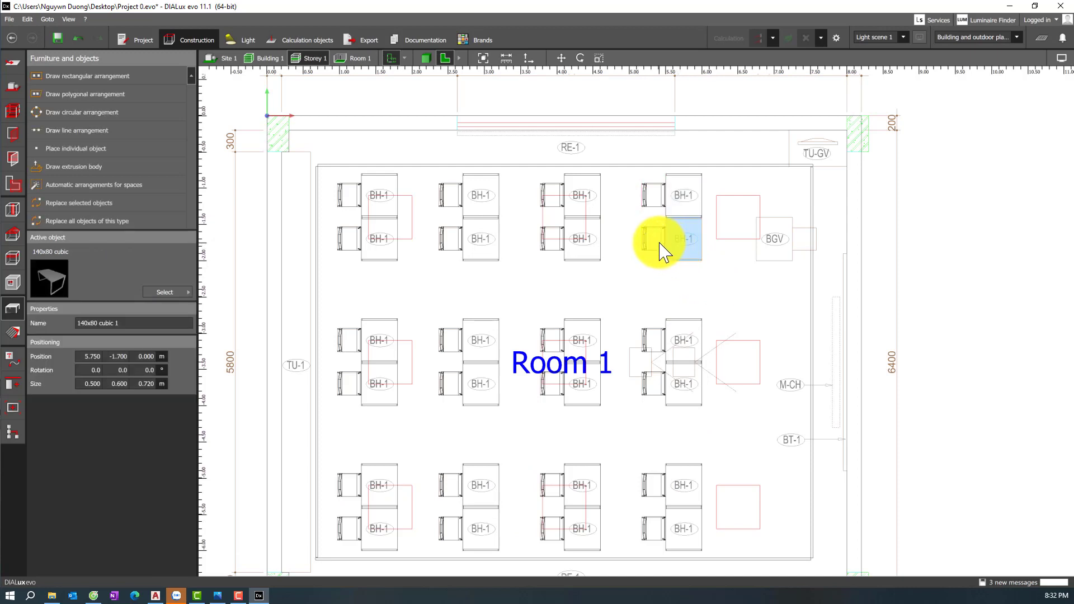
{"action": "left_click", "coordinate": [660, 254], "text": "ctrl"}
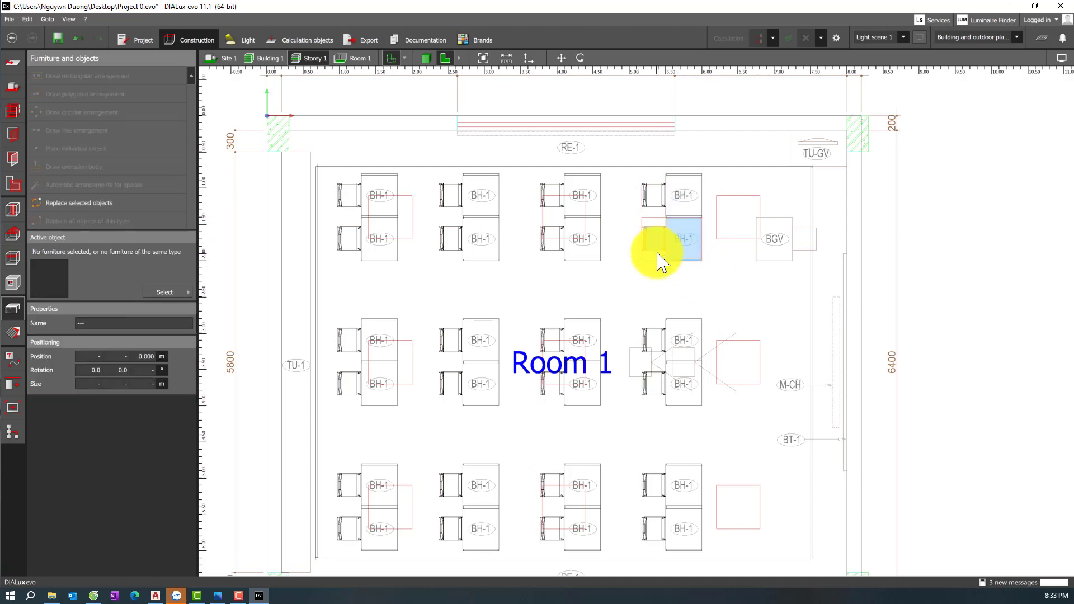
{"action": "left_click", "coordinate": [655, 252]}
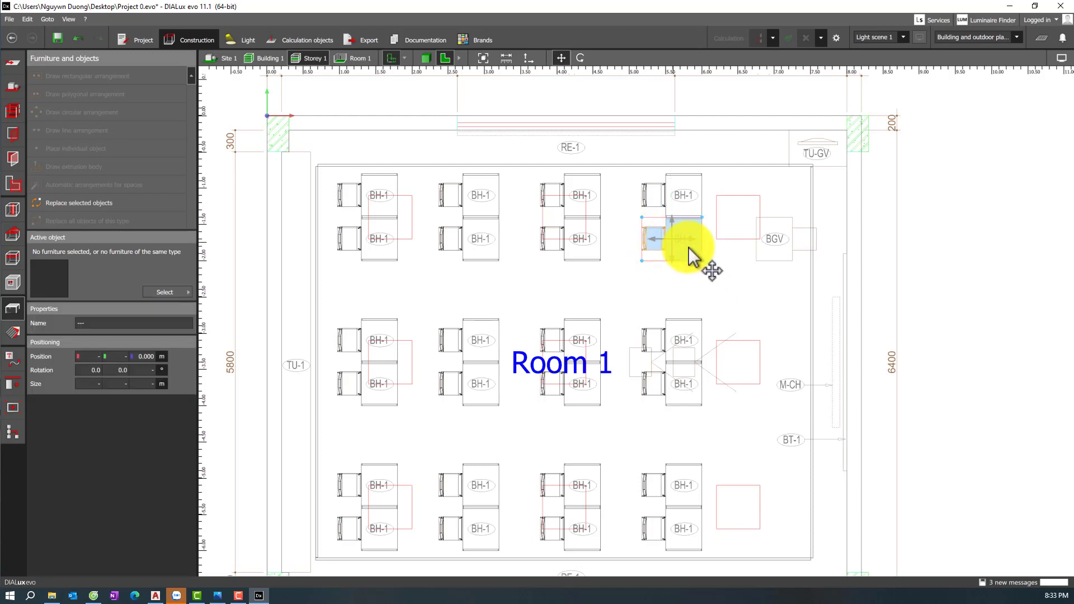
{"action": "left_click_drag", "start_coordinate": [689, 247], "coordinate": [774, 238]}
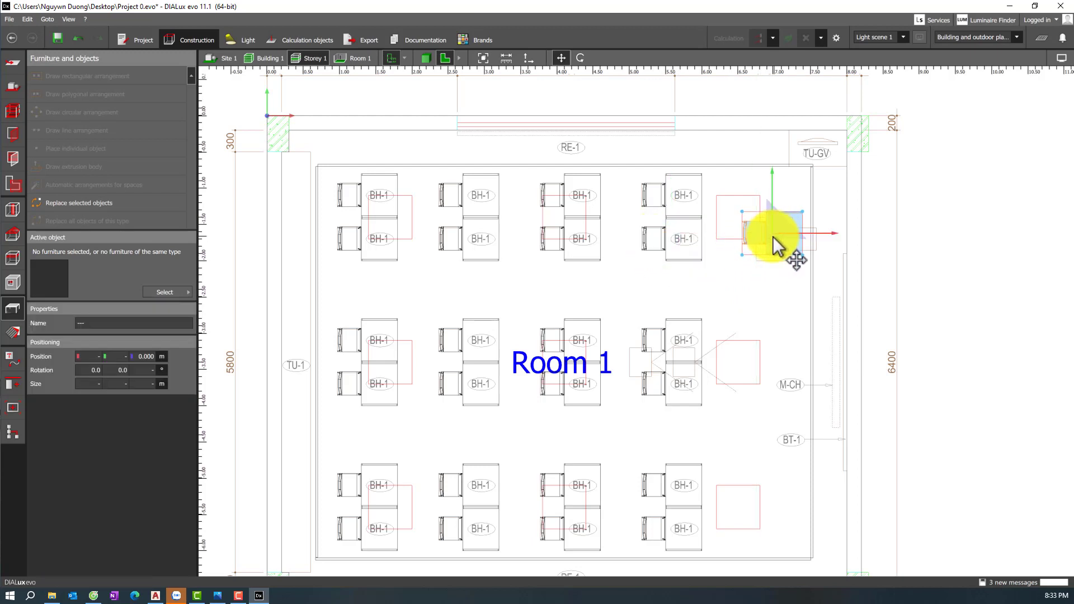
- Rotate the copied table and chair half a turn and move them onto the BGV desk and seat outlines
{"action": "right_click", "coordinate": [772, 239]}
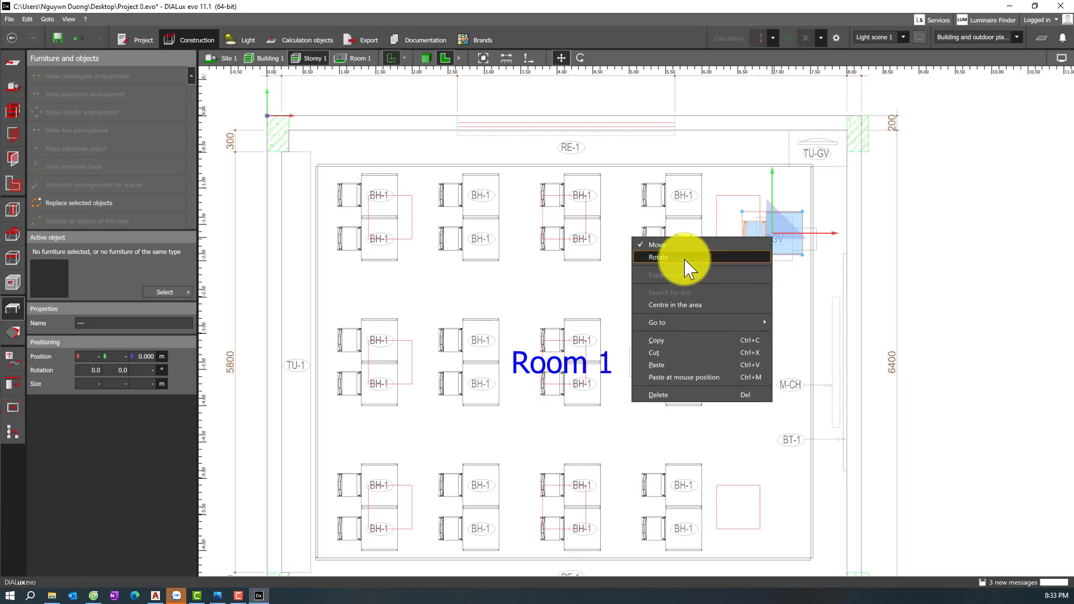
{"action": "left_click", "coordinate": [683, 259]}
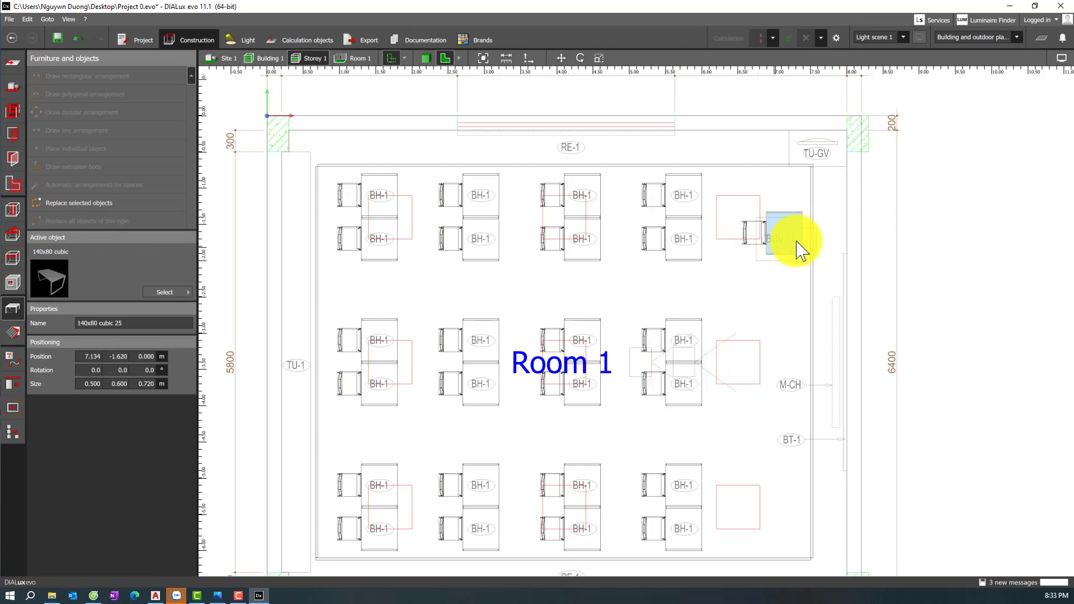
{"action": "left_click_drag", "start_coordinate": [791, 235], "coordinate": [724, 230]}
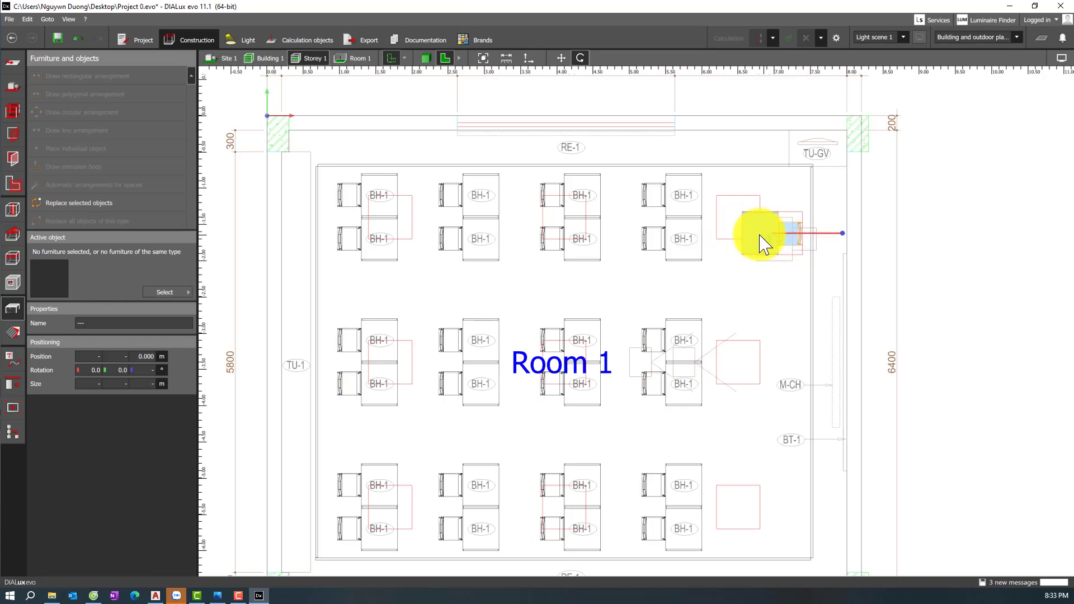
{"action": "right_click", "coordinate": [759, 237]}
{"action": "left_click", "coordinate": [674, 240]}
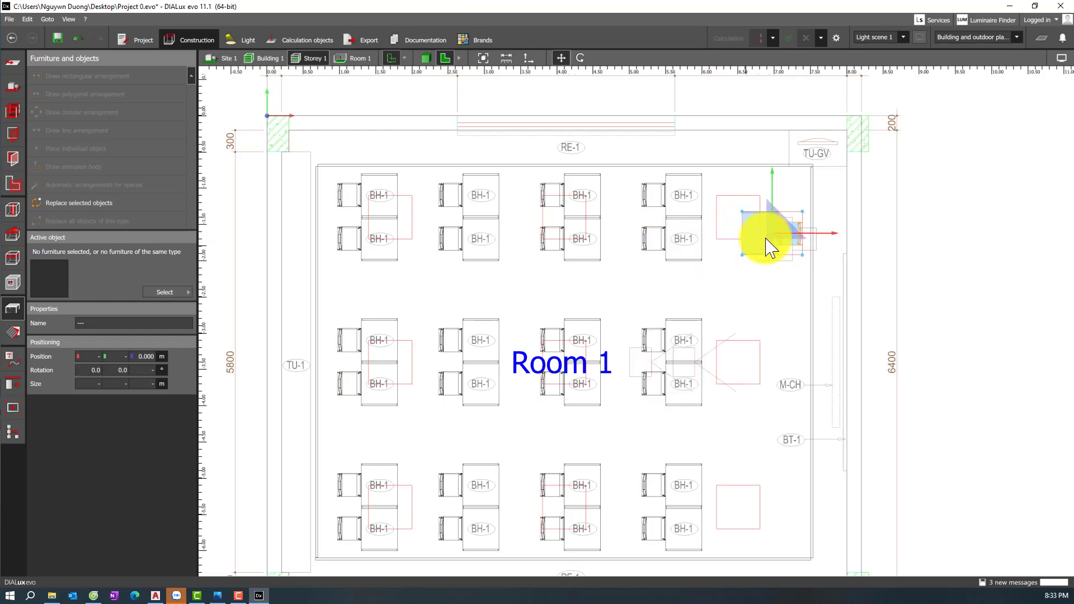
{"action": "left_click_drag", "start_coordinate": [770, 237], "coordinate": [785, 241]}
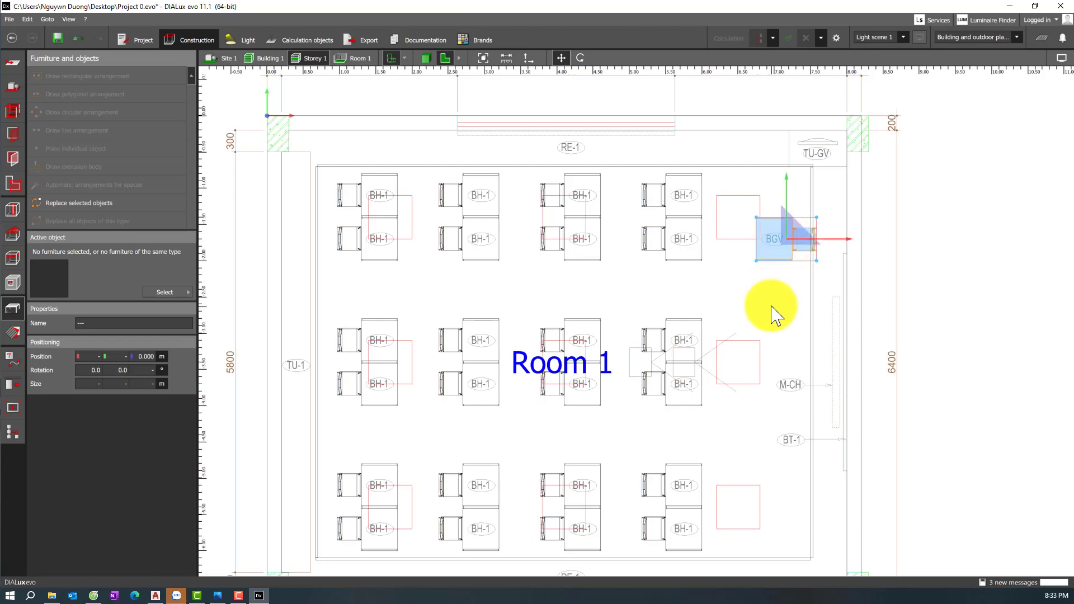
{"action": "left_click", "coordinate": [772, 306]}
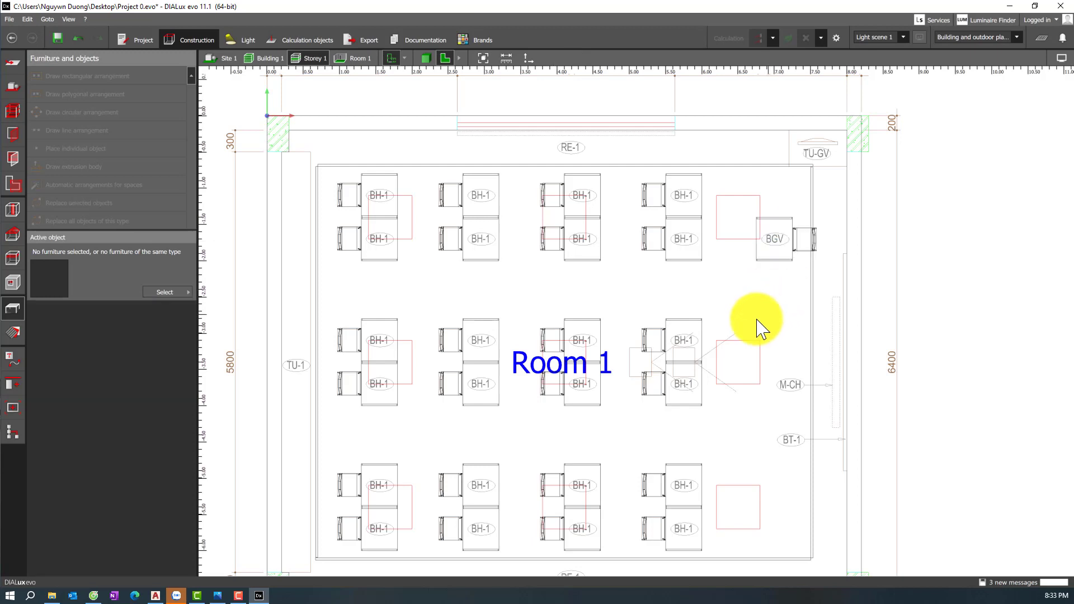
- Inspect the furnished classroom in 3D and examine the classroom section drawing beside the floor plan
{"action": "left_click", "coordinate": [426, 60]}
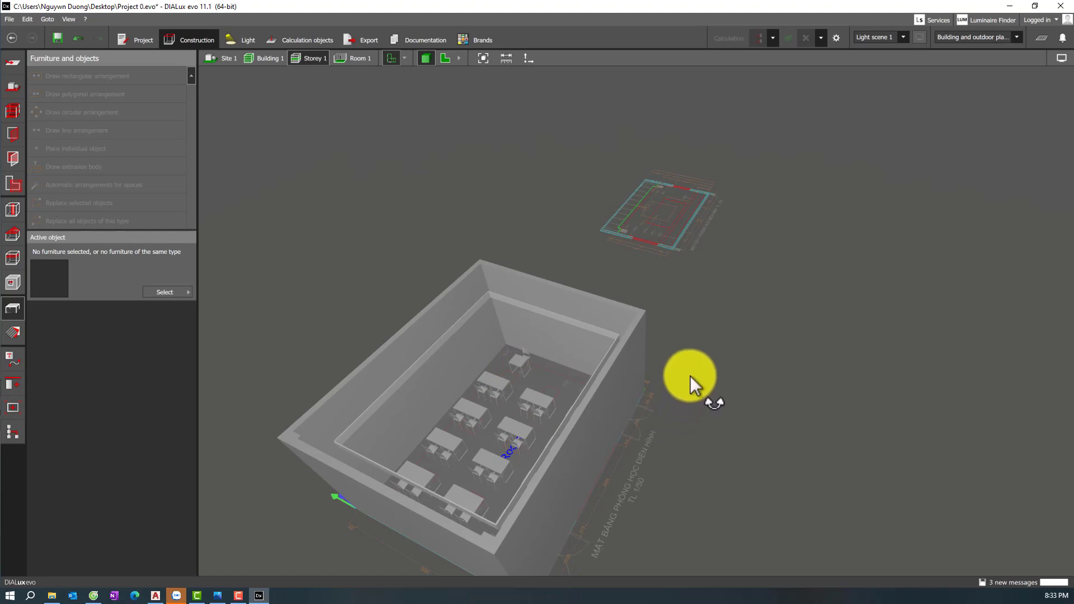
{"action": "left_click_drag", "start_coordinate": [693, 374], "coordinate": [677, 445]}
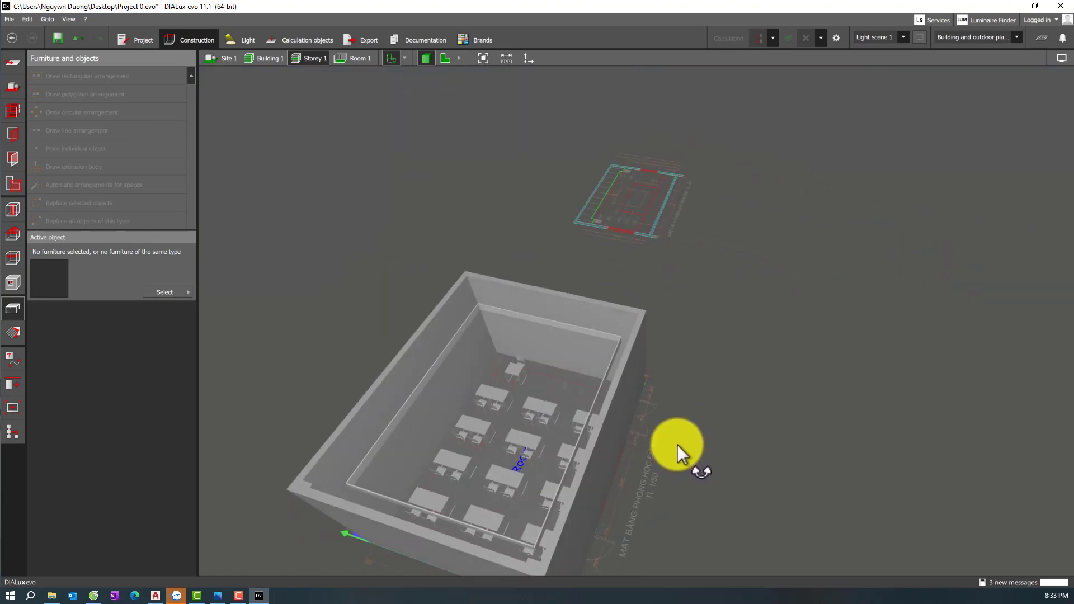
{"action": "left_click", "coordinate": [445, 58]}
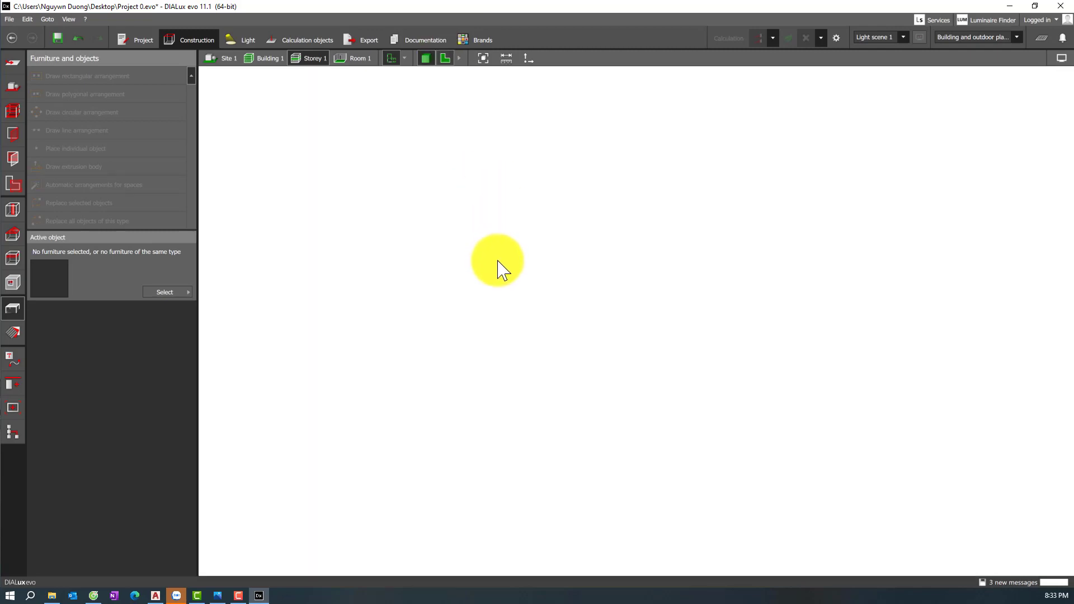
{"action": "scroll", "coordinate": [520, 305], "scroll_direction": "down", "scroll_amount": 5}
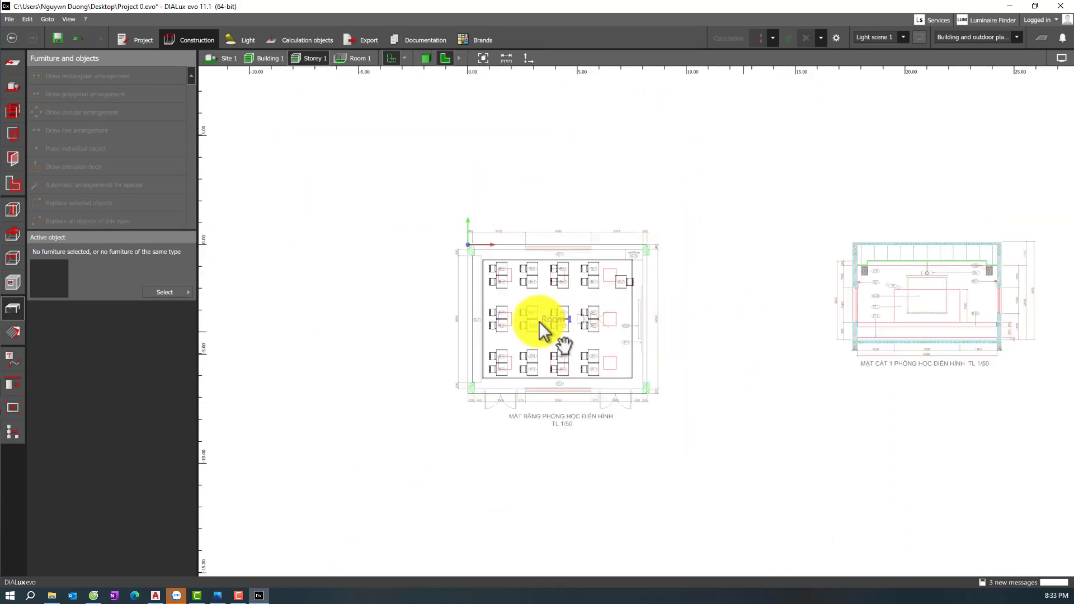
{"action": "scroll", "coordinate": [736, 326], "scroll_direction": "up", "scroll_amount": 6}
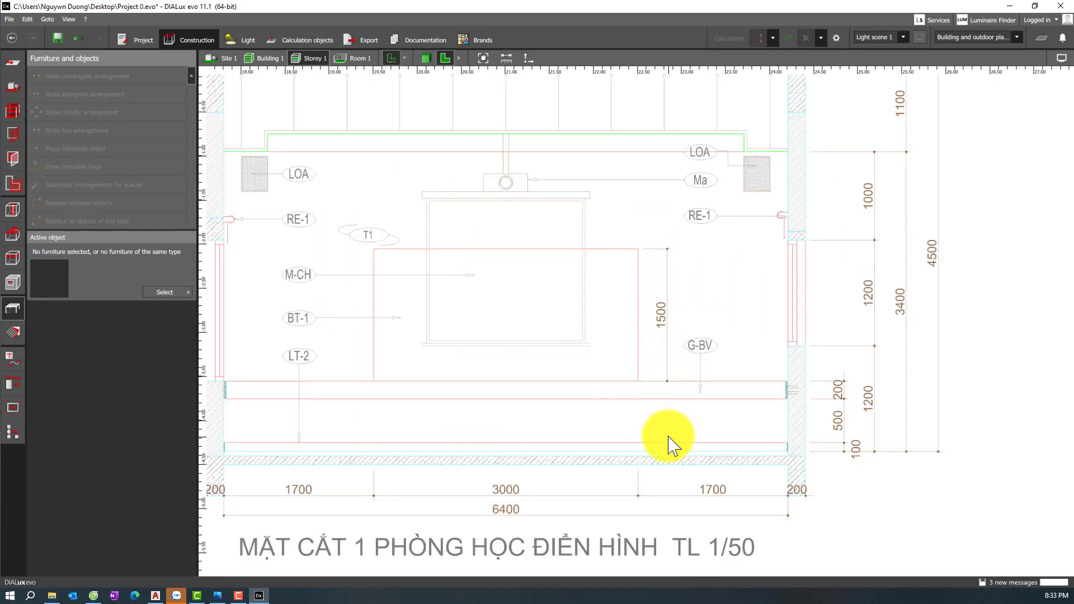
{"action": "scroll", "coordinate": [652, 327], "scroll_direction": "down", "scroll_amount": 2}
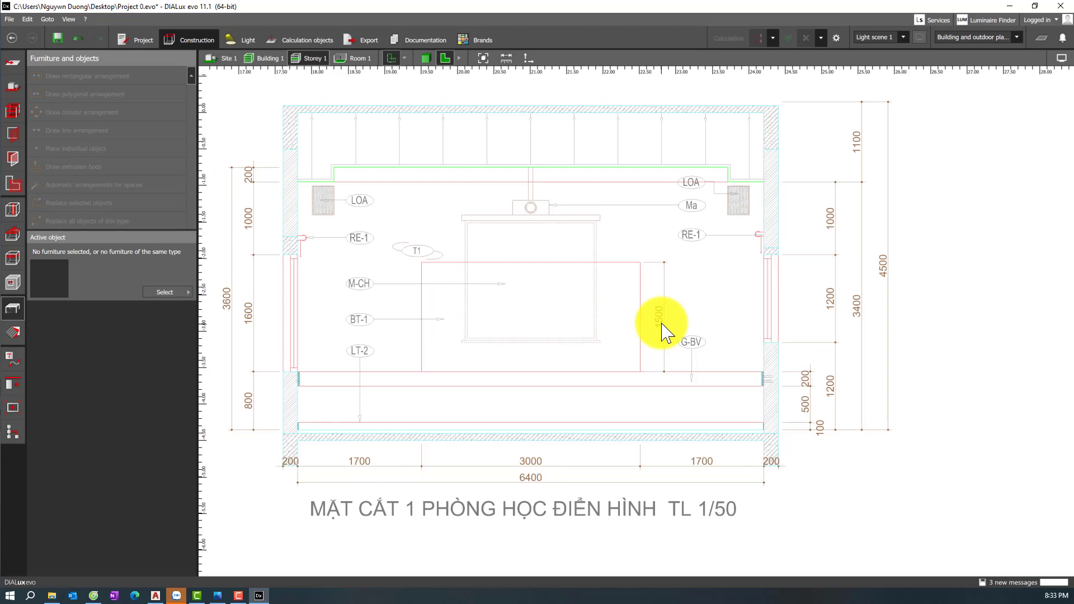
{"action": "middle_click_drag", "start_coordinate": [524, 383], "coordinate": [576, 377]}
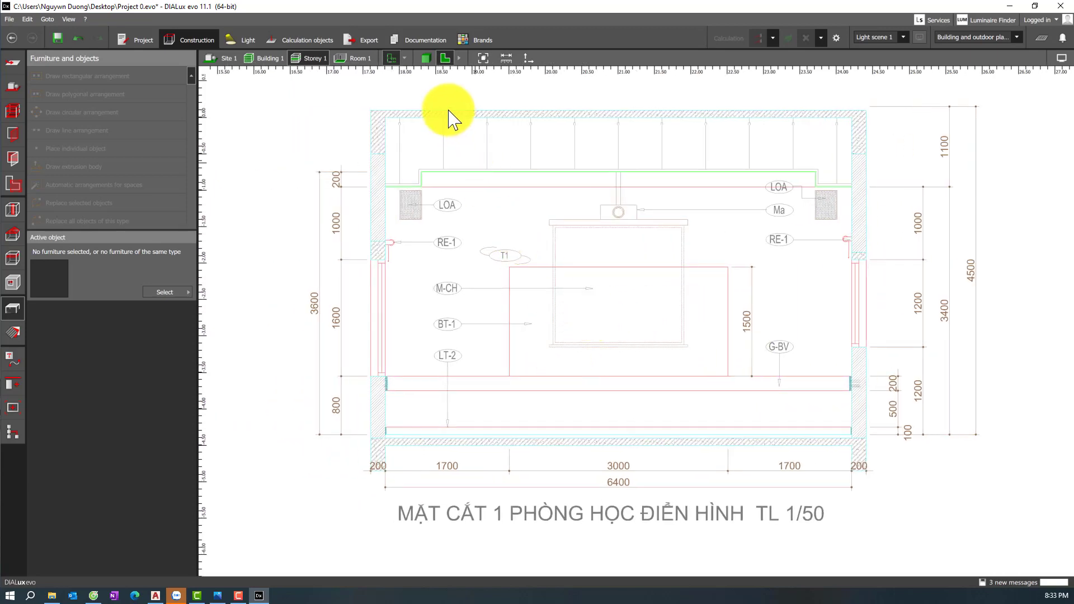
- Hide the imported CAD drawing in the floor plan view
{"action": "left_click", "coordinate": [392, 60]}
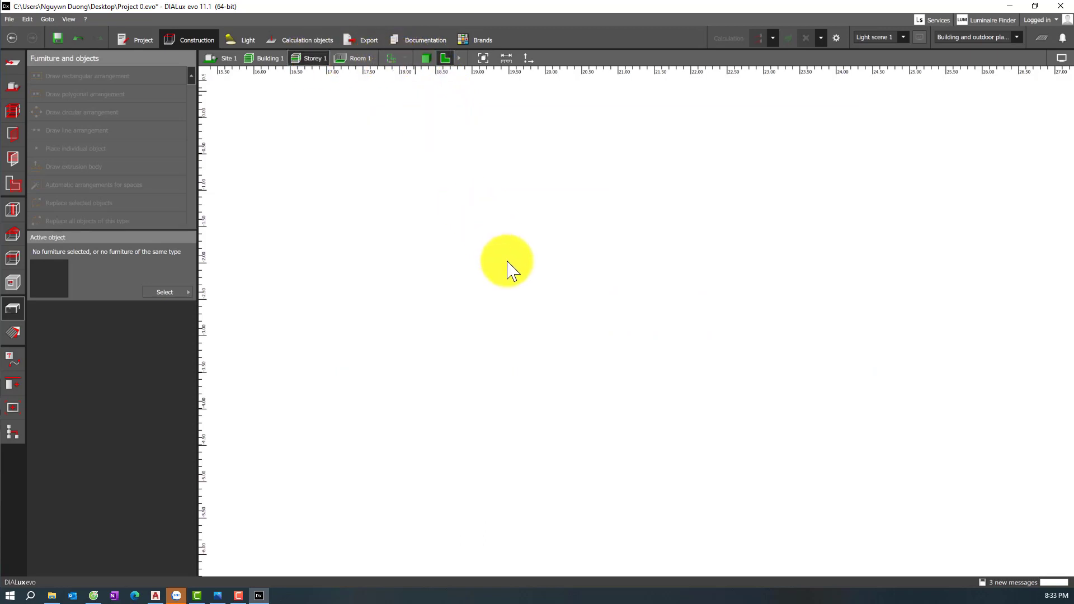
- Show the imported CAD drawing in the floor plan again, around the M-CH and BT-1 board outlines
{"action": "left_click", "coordinate": [393, 59]}
{"action": "scroll", "coordinate": [488, 269], "scroll_direction": "down", "scroll_amount": 3}
{"action": "left_click_drag", "start_coordinate": [599, 364], "coordinate": [803, 364]}
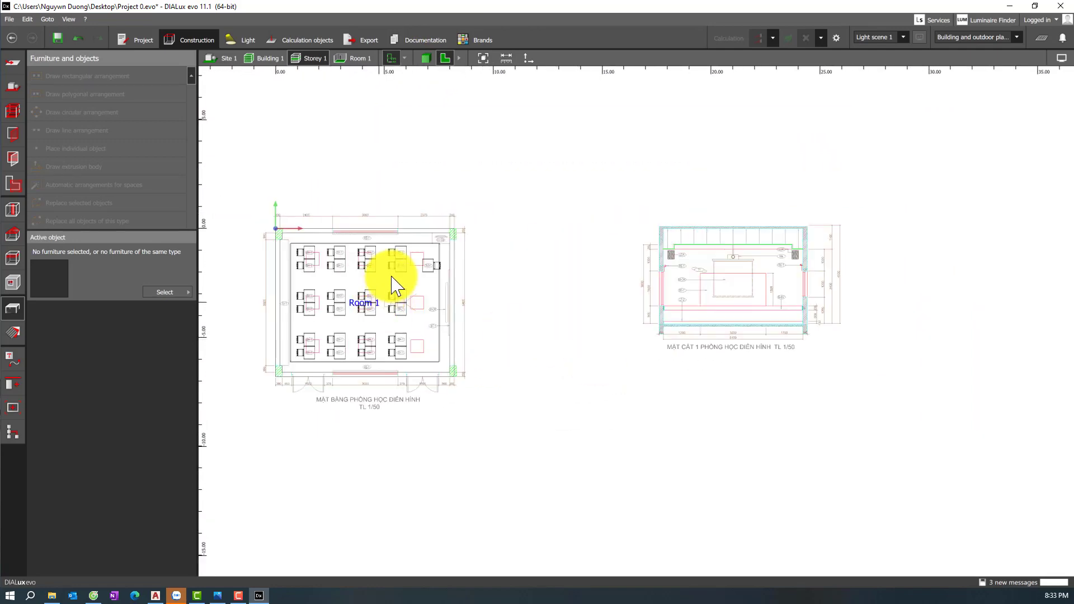
{"action": "scroll", "coordinate": [391, 283], "scroll_direction": "up", "scroll_amount": 2}
{"action": "scroll", "coordinate": [447, 339], "scroll_direction": "up", "scroll_amount": 2}
{"action": "left_click_drag", "start_coordinate": [502, 361], "coordinate": [472, 360]}
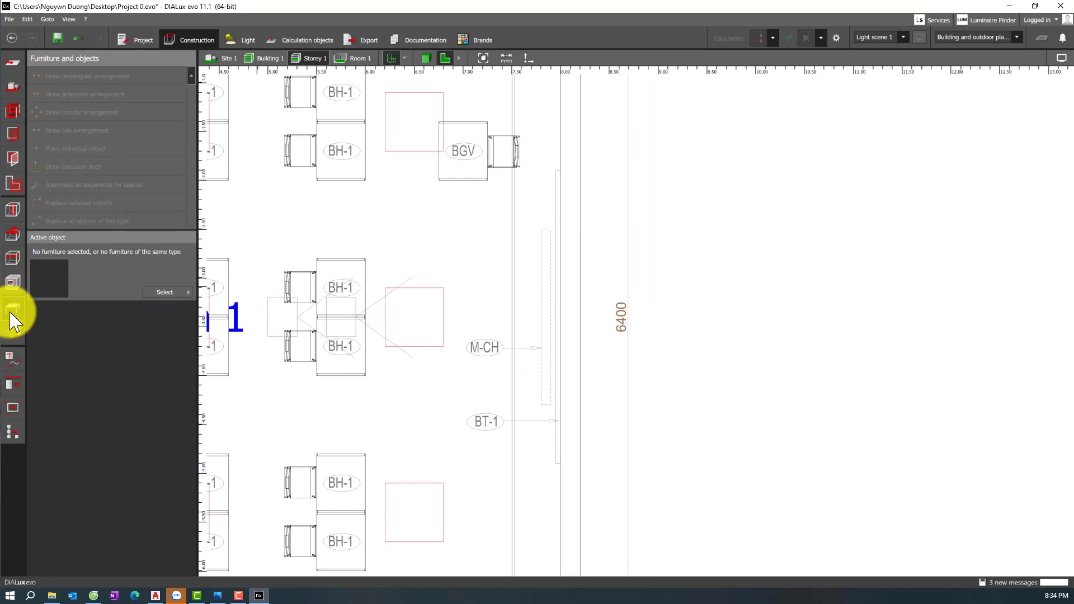
- Place a standard cube over the BT-1 board outline and narrow it to the outline's 0.050 m thickness
{"action": "left_click", "coordinate": [156, 292]}
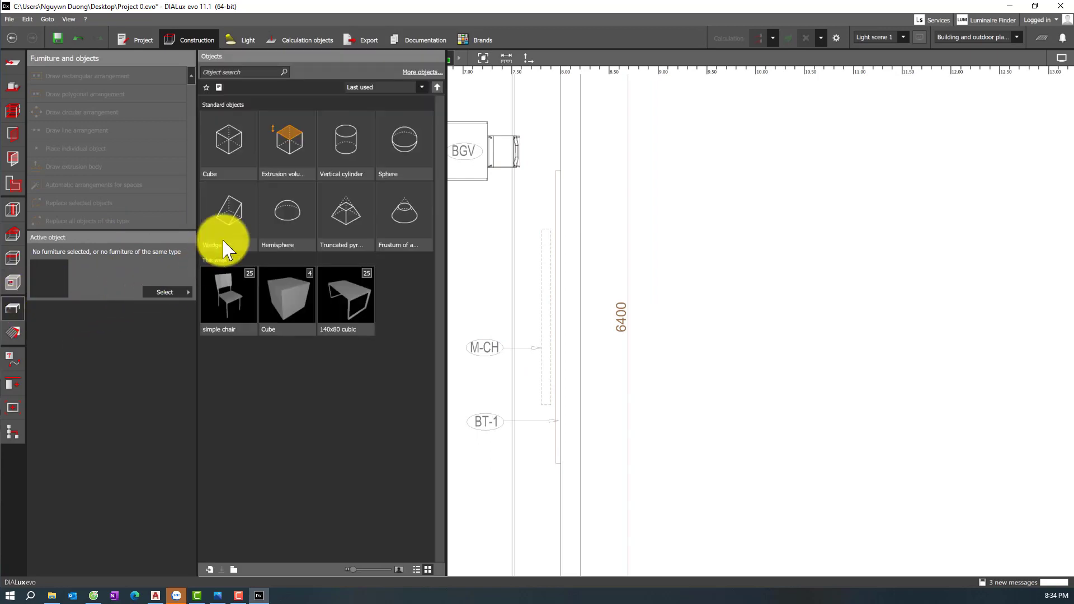
{"action": "left_click_drag", "start_coordinate": [221, 140], "coordinate": [532, 324]}
{"action": "left_click", "coordinate": [518, 325]}
{"action": "right_click", "coordinate": [517, 317]}
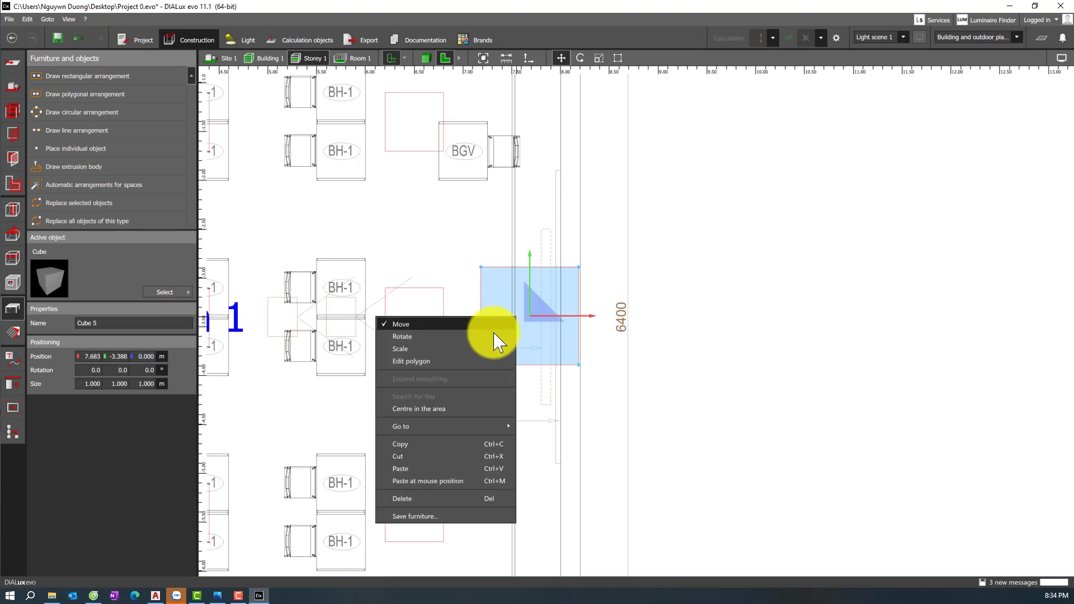
{"action": "left_click", "coordinate": [420, 350]}
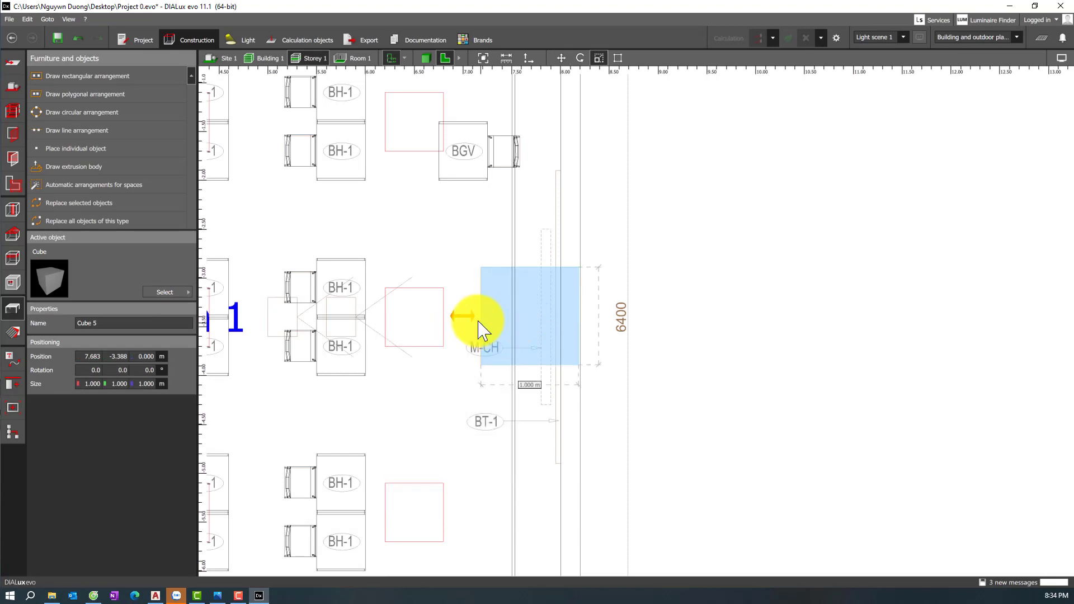
{"action": "left_click_drag", "start_coordinate": [479, 324], "coordinate": [565, 323]}
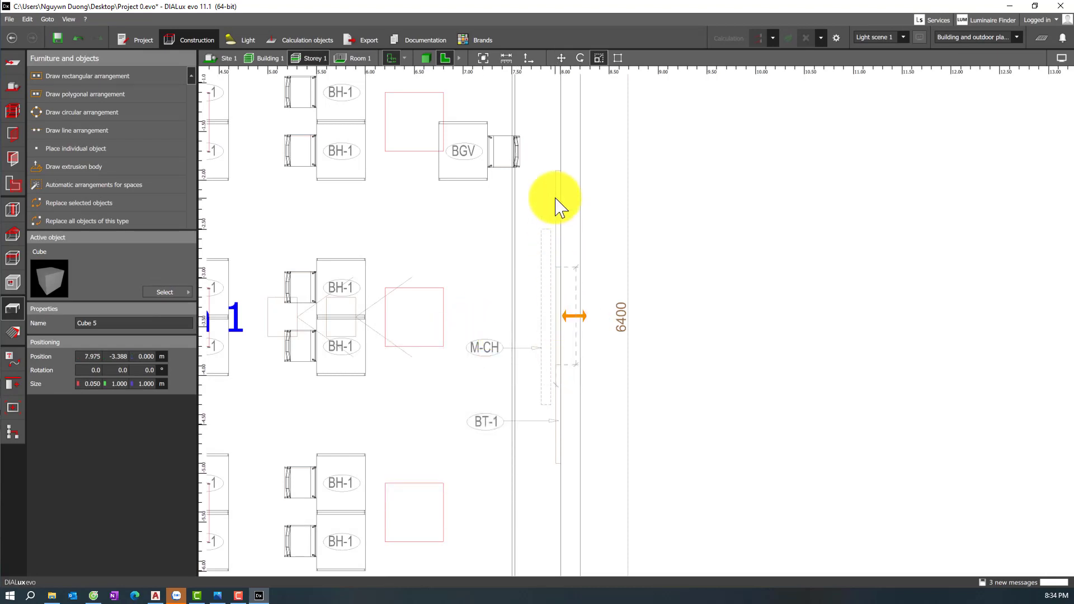
- Stretch both ends of the thin cube to the BT-1 board outline for a length of 3.000 m
{"action": "right_click", "coordinate": [559, 306]}
{"action": "left_click", "coordinate": [448, 354]}
{"action": "left_click_drag", "start_coordinate": [563, 276], "coordinate": [561, 172]}
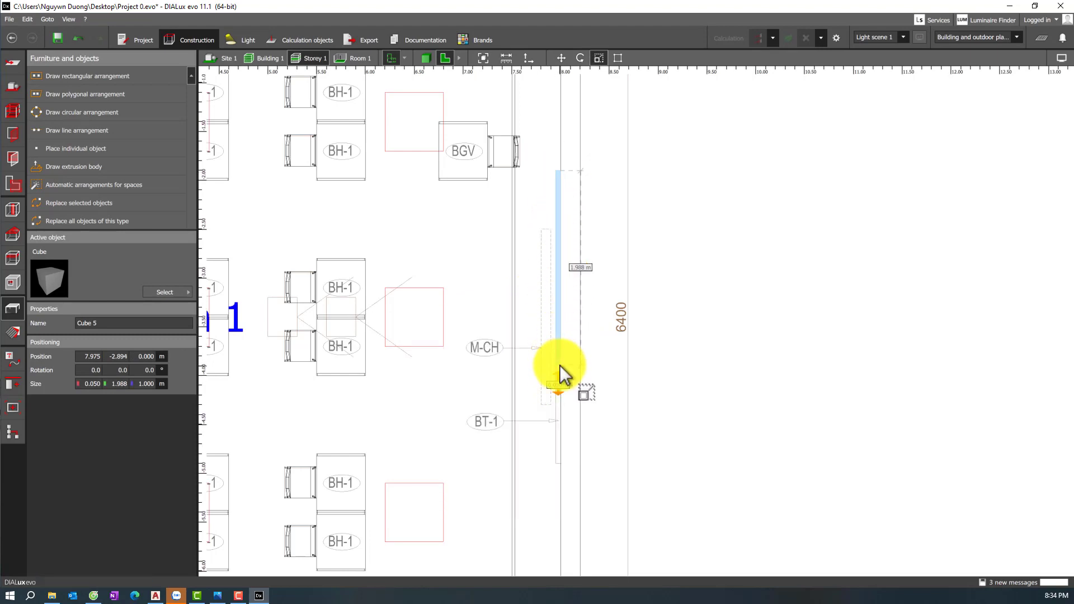
{"action": "left_click_drag", "start_coordinate": [559, 378], "coordinate": [559, 461]}
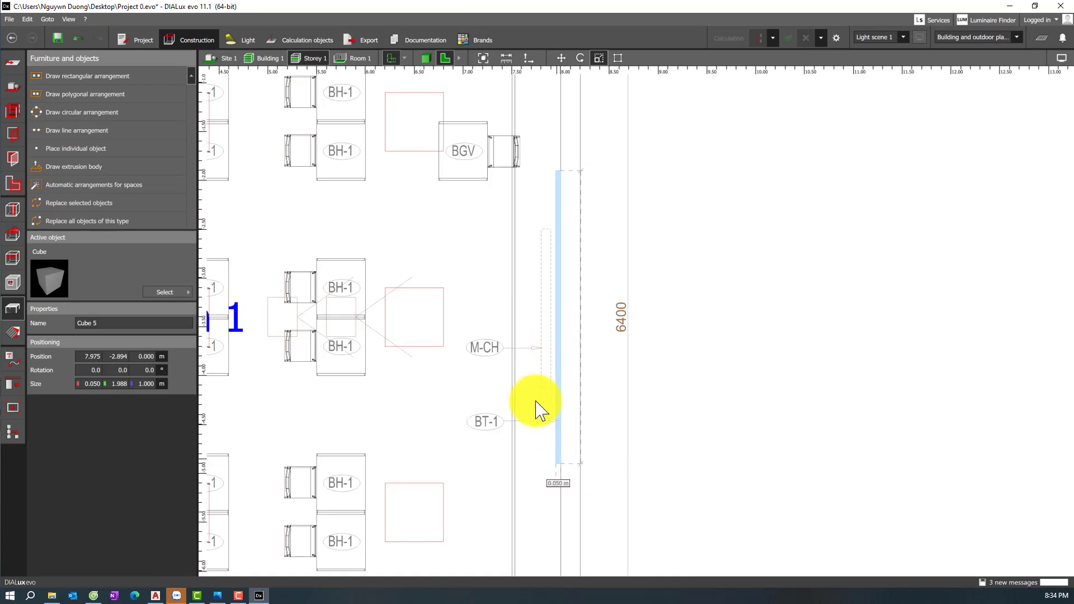
- Set the board's height to 1.5 m and its elevation to 0.8 m, and check it in the 3D view
{"action": "left_click", "coordinate": [142, 384]}
{"action": "type", "text": "1.5"}
{"action": "key", "text": "Return"}
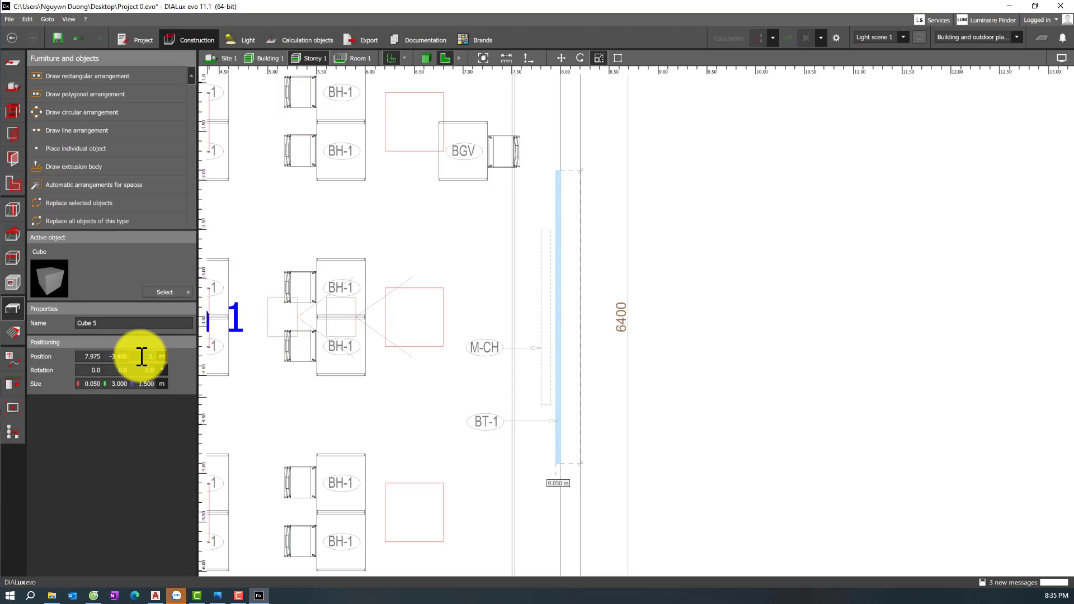
{"action": "left_click", "coordinate": [141, 356]}
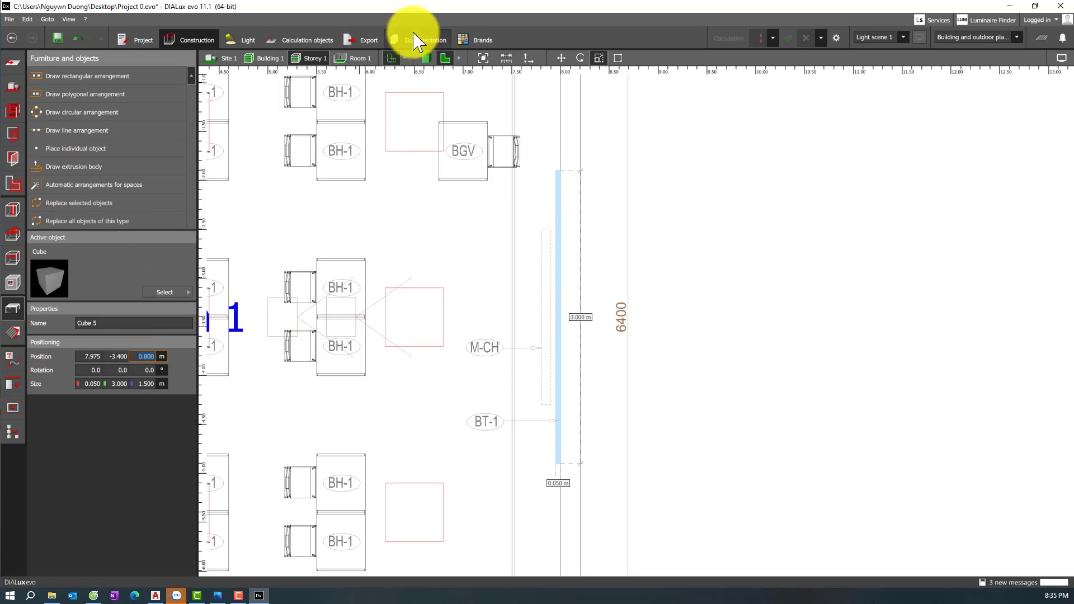
{"action": "left_click", "coordinate": [427, 58]}
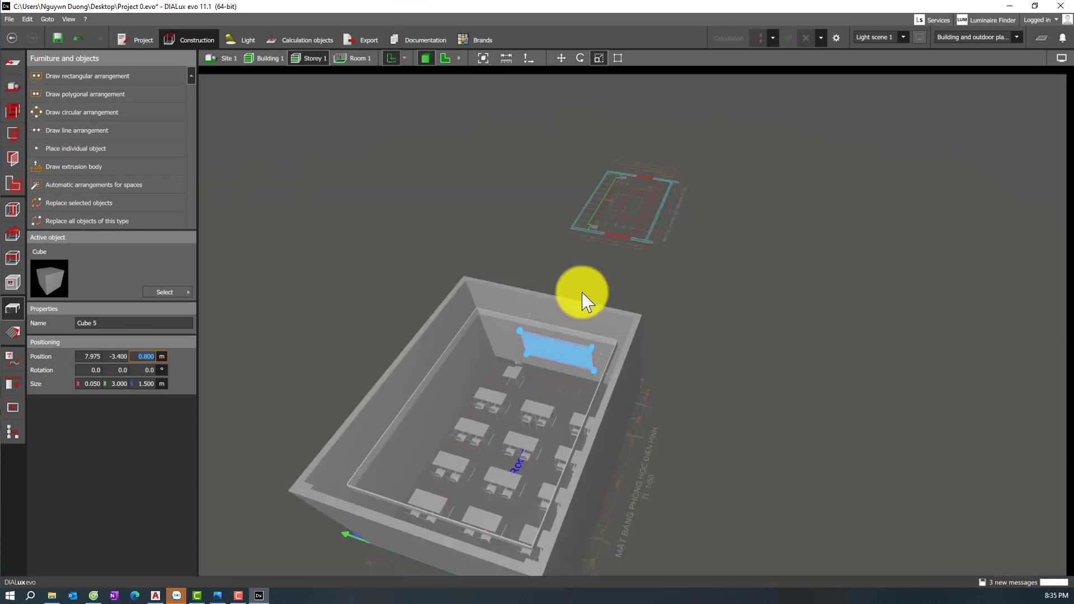
{"action": "left_click", "coordinate": [724, 383]}
{"action": "left_click_drag", "start_coordinate": [724, 383], "coordinate": [676, 364]}
{"action": "key", "text": "F2"}
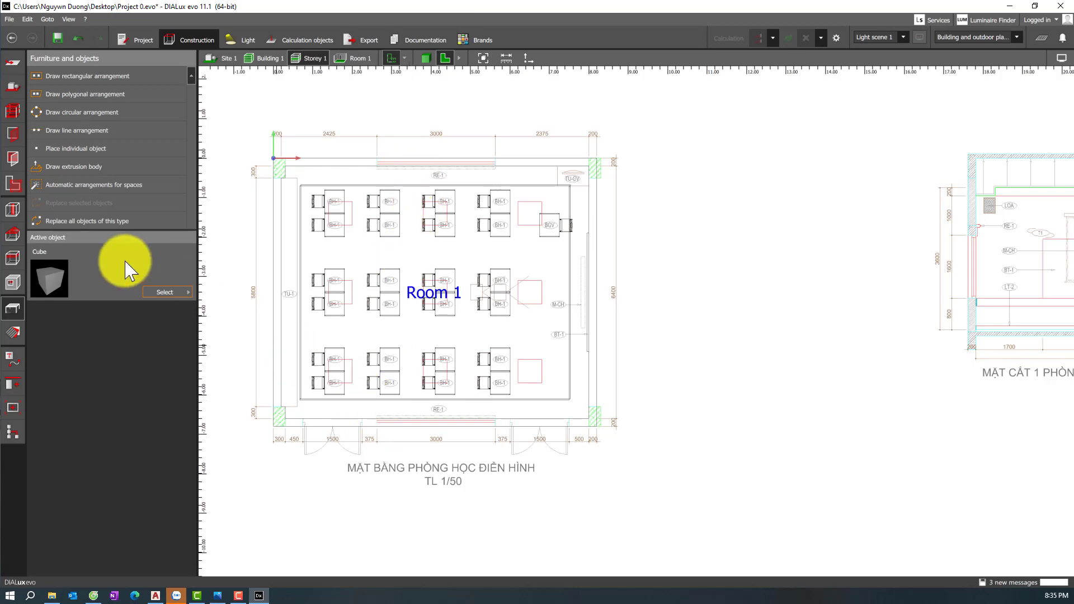
- Insert a 2.575 m wide rectangular window with mullion from the aperture catalogue into the lower wall near the RE-1 opening
{"action": "left_click", "coordinate": [12, 134]}
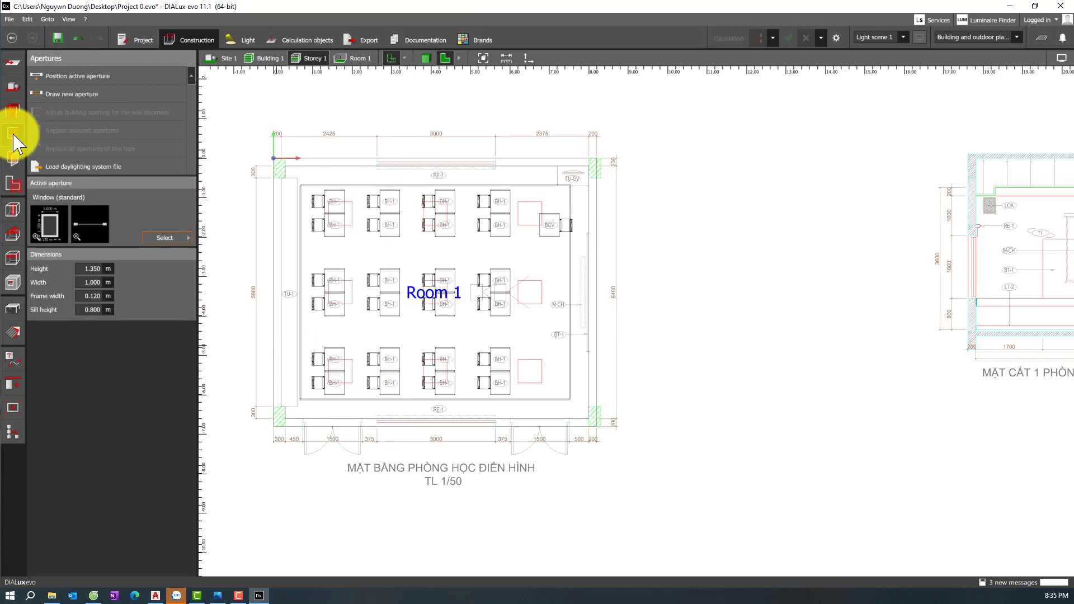
{"action": "left_click", "coordinate": [164, 239]}
{"action": "left_click", "coordinate": [170, 241]}
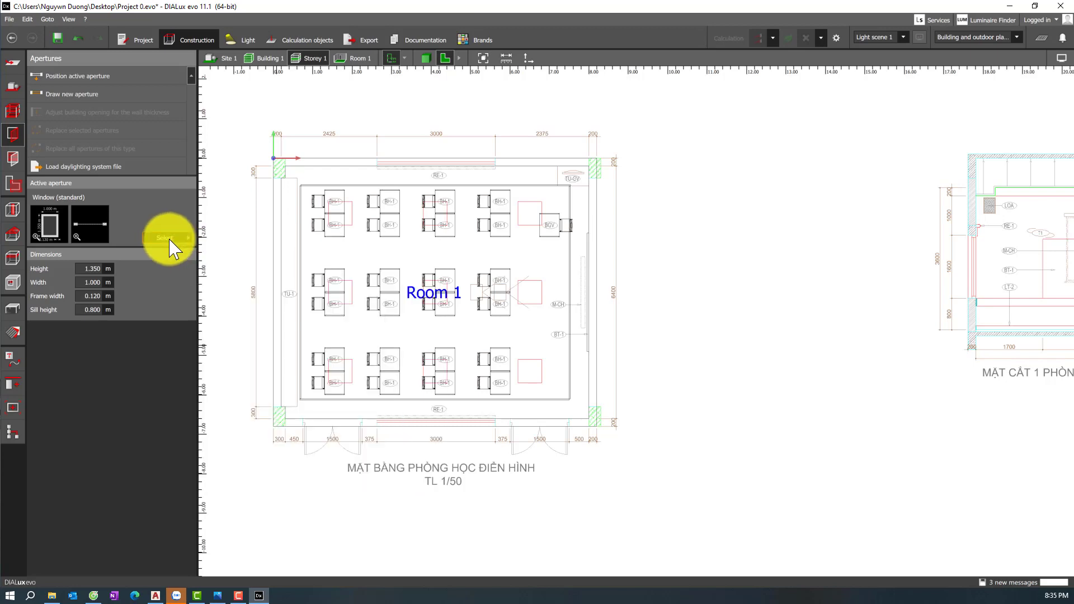
{"action": "left_click", "coordinate": [169, 239]}
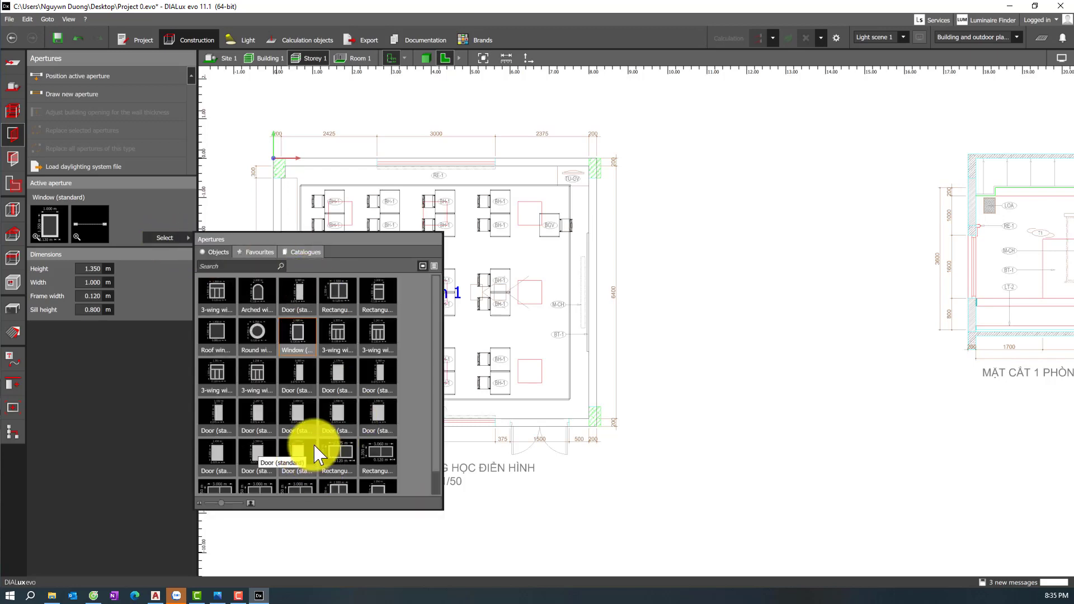
{"action": "scroll", "coordinate": [314, 454], "scroll_direction": "down", "scroll_amount": 1}
{"action": "left_click", "coordinate": [339, 434]}
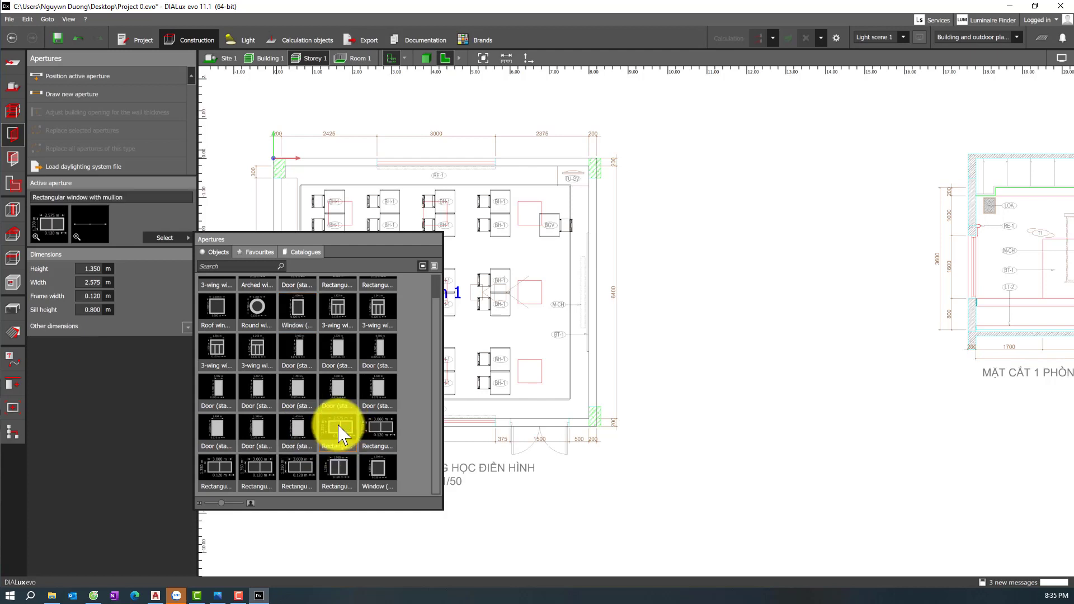
{"action": "left_click_drag", "start_coordinate": [339, 435], "coordinate": [473, 431]}
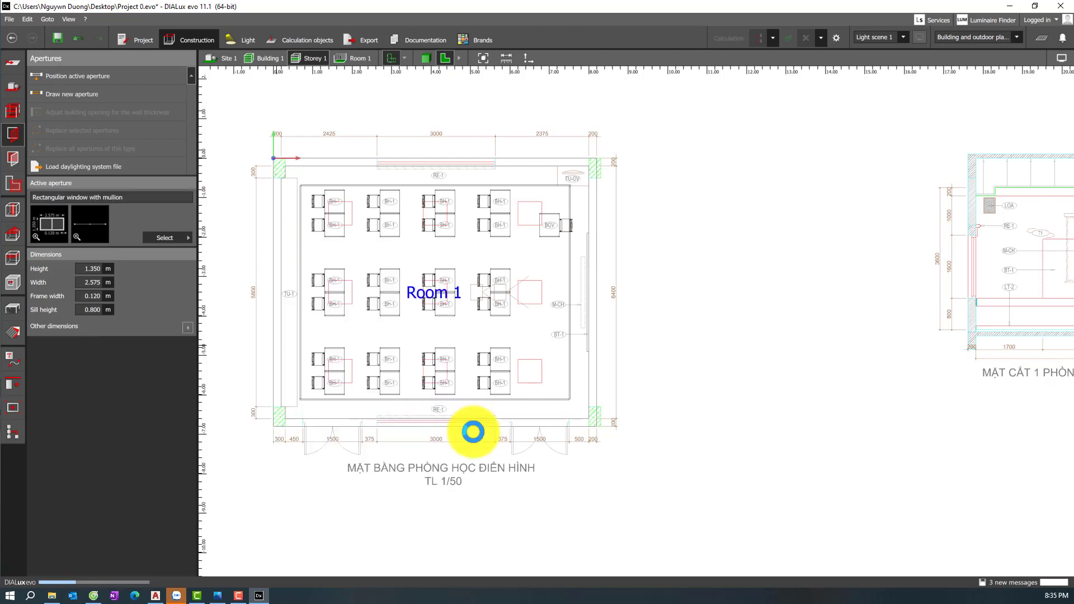
{"action": "left_click", "coordinate": [464, 426]}
{"action": "scroll", "coordinate": [465, 427], "scroll_direction": "up", "scroll_amount": 3}
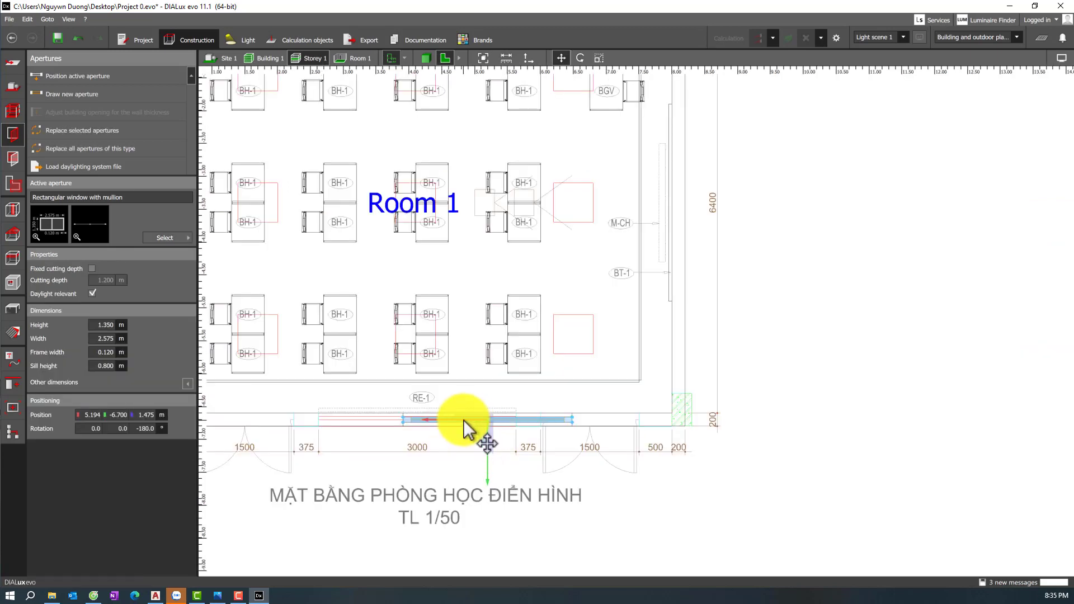
- Scale the lower wall's window to fit the RE-1 opening outline, 3.000 m wide
{"action": "right_click", "coordinate": [472, 433]}
{"action": "left_click", "coordinate": [358, 452]}
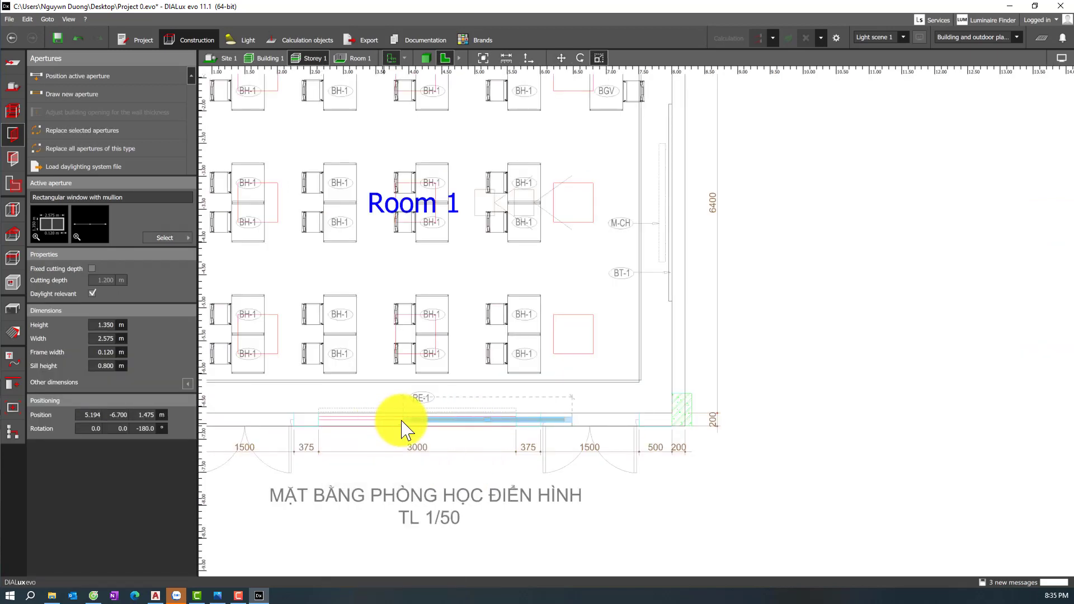
{"action": "left_click_drag", "start_coordinate": [400, 430], "coordinate": [319, 421]}
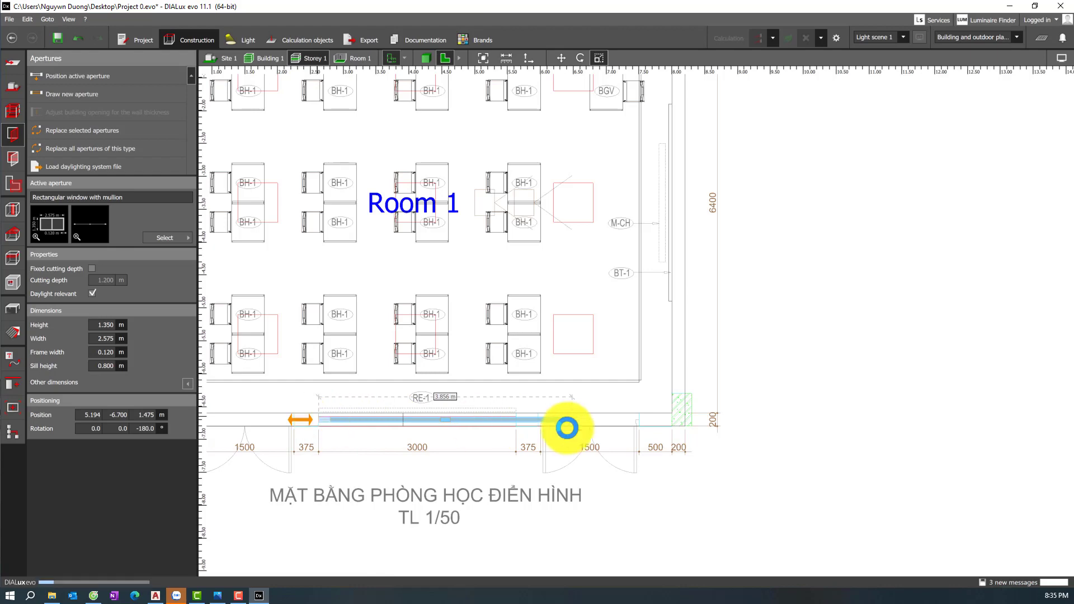
{"action": "left_click_drag", "start_coordinate": [572, 422], "coordinate": [515, 425]}
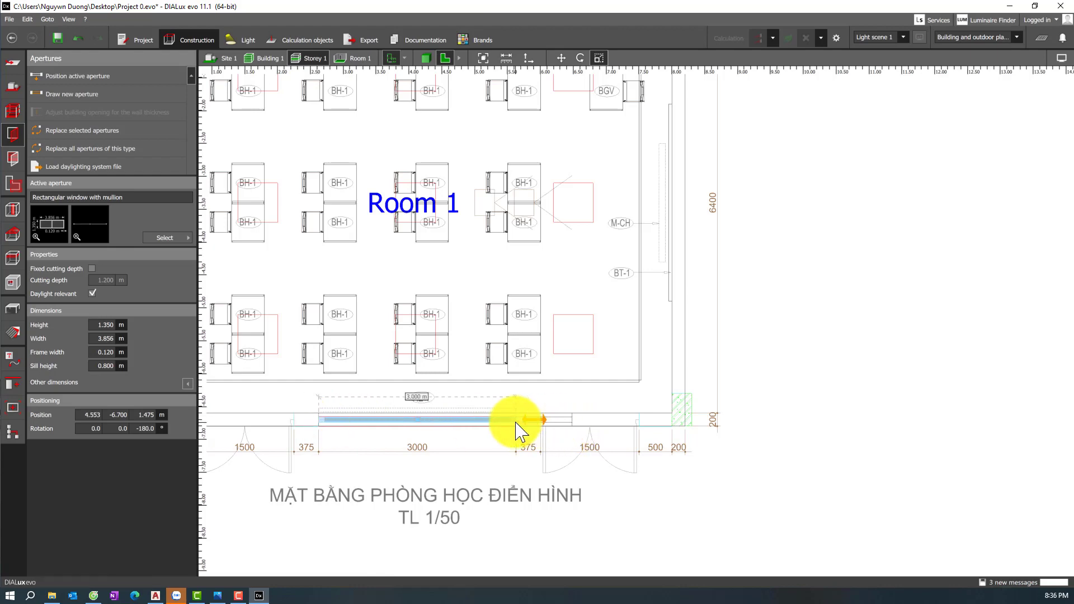
- Place the same mullioned window in the upper wall and fit both ends to the 3.000 m wide opening outline
{"action": "scroll", "coordinate": [432, 376], "scroll_direction": "down", "scroll_amount": 3}
{"action": "scroll", "coordinate": [424, 257], "scroll_direction": "up", "scroll_amount": 3}
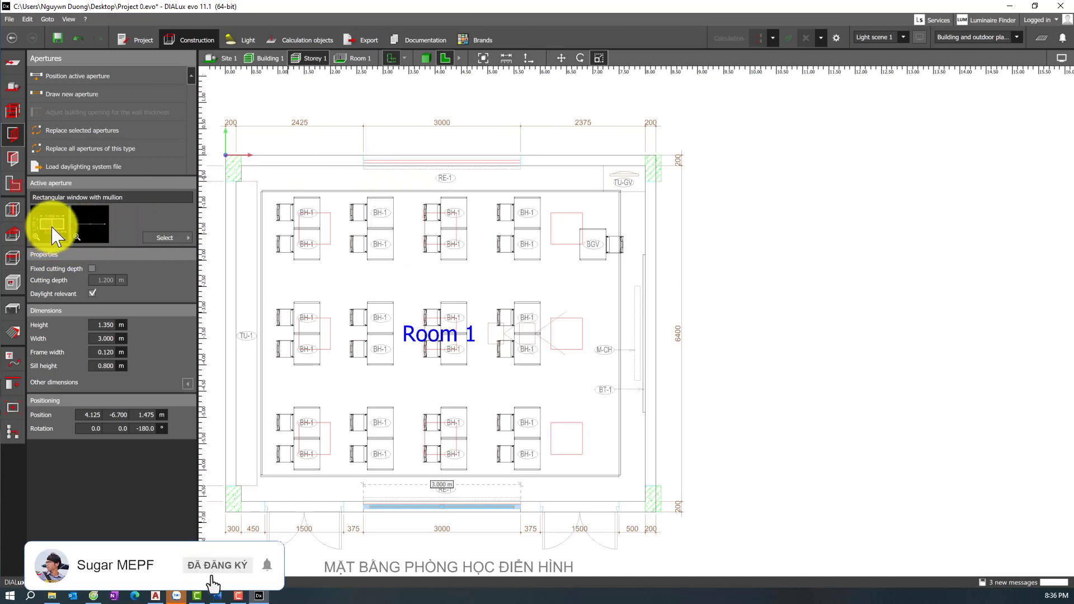
{"action": "left_click_drag", "start_coordinate": [56, 233], "coordinate": [414, 164]}
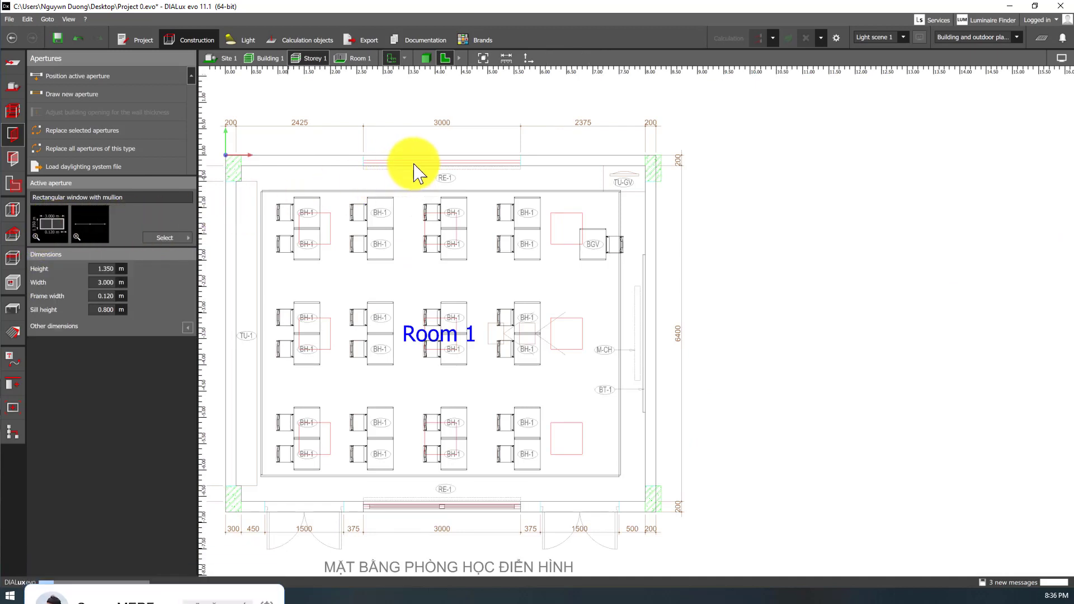
{"action": "right_click", "coordinate": [363, 165]}
{"action": "left_click", "coordinate": [268, 204]}
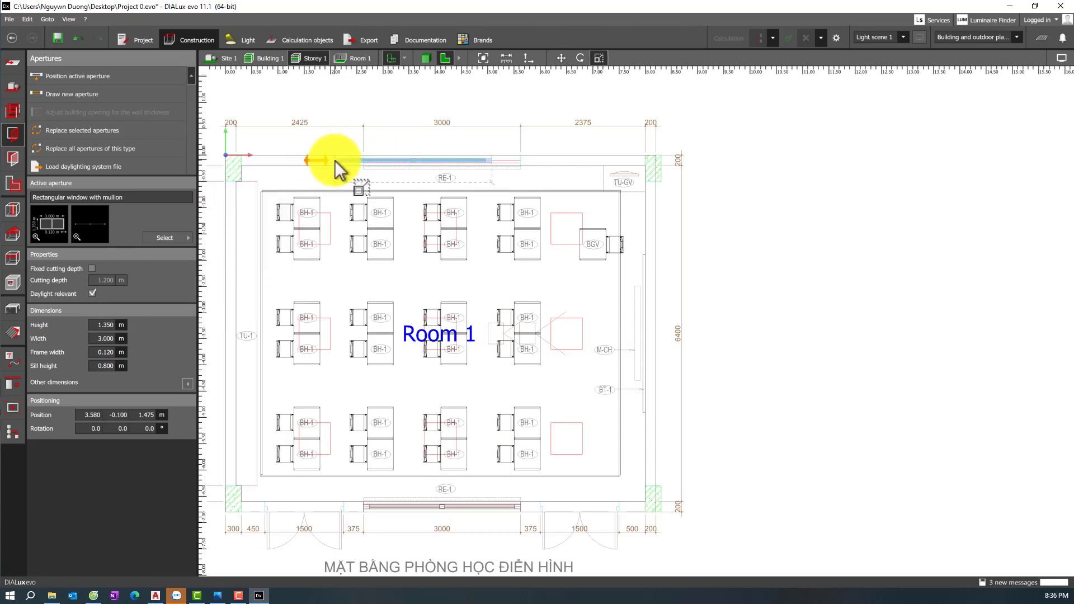
{"action": "left_click_drag", "start_coordinate": [334, 160], "coordinate": [364, 161]}
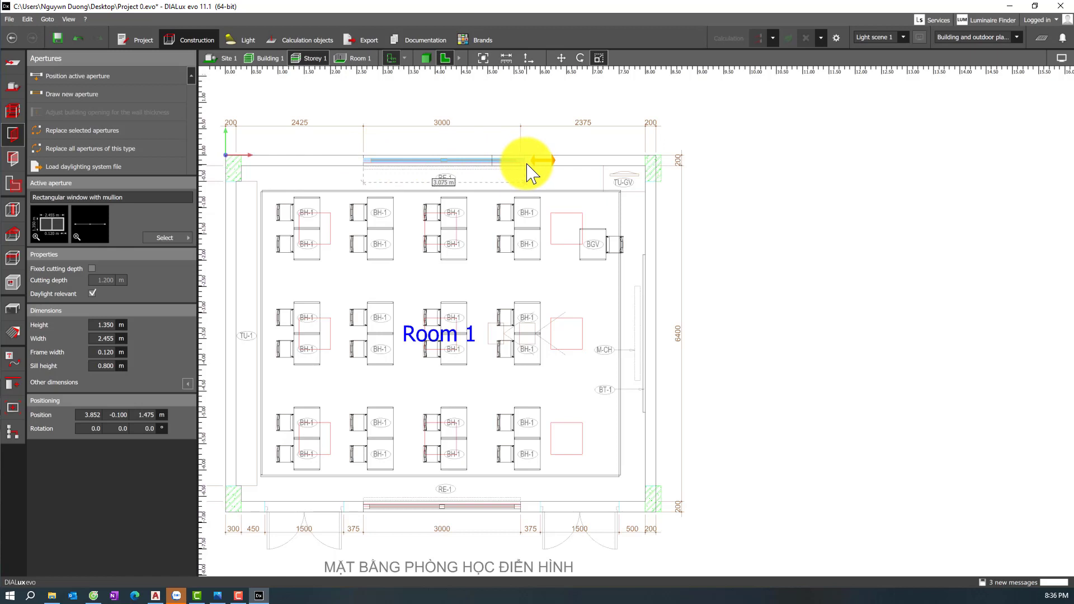
{"action": "left_click_drag", "start_coordinate": [526, 173], "coordinate": [523, 171]}
- Insert a 0.900 m wide standard door from the aperture catalogue at the right-hand door opening of the lower wall
{"action": "scroll", "coordinate": [395, 276], "scroll_direction": "down", "scroll_amount": 1}
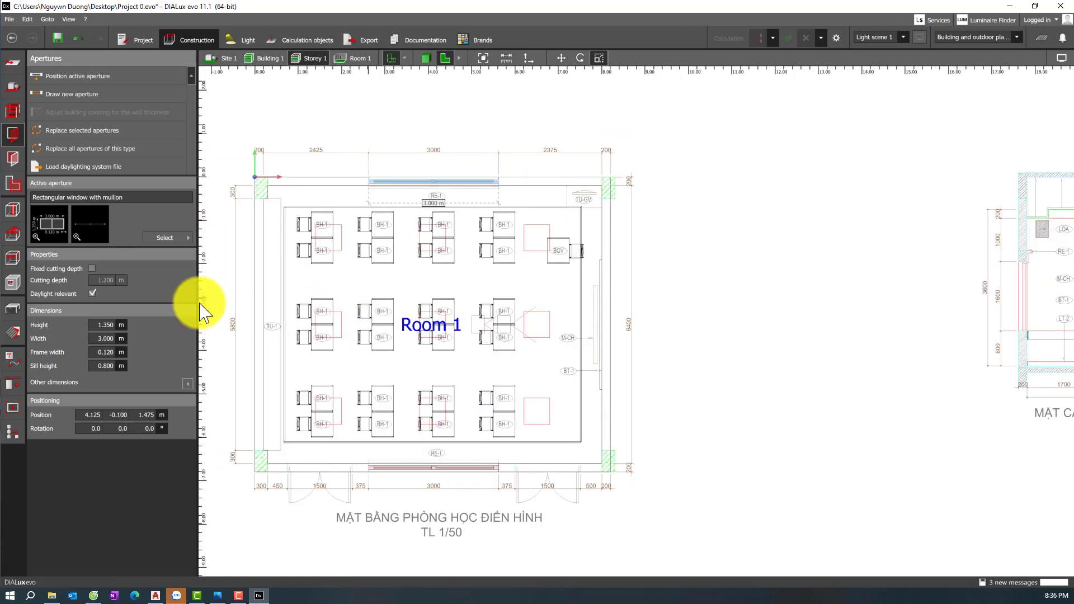
{"action": "left_click", "coordinate": [171, 238]}
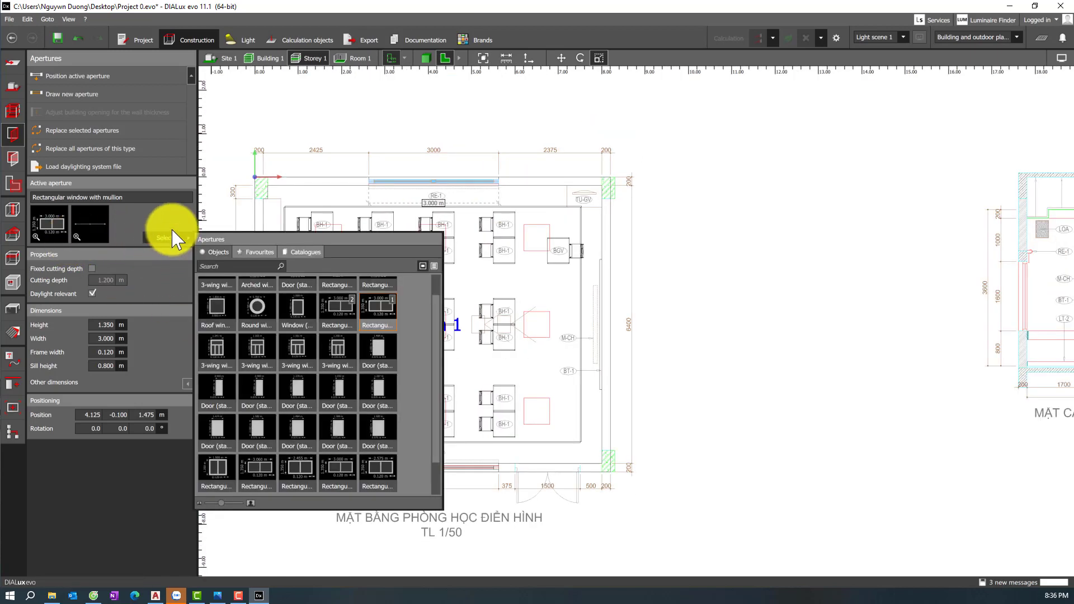
{"action": "left_click", "coordinate": [258, 395]}
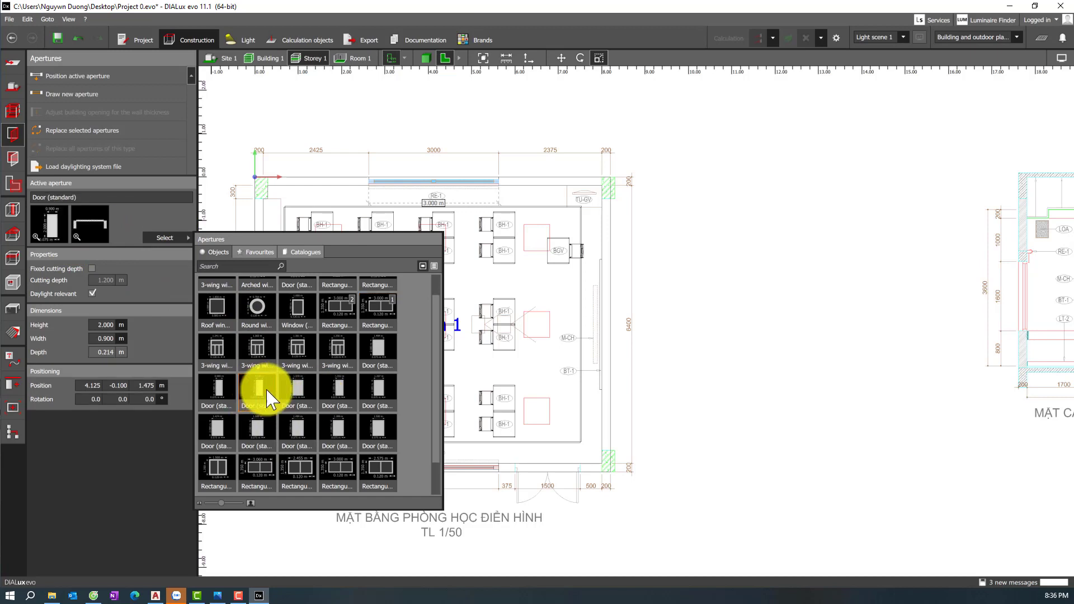
{"action": "left_click", "coordinate": [541, 469]}
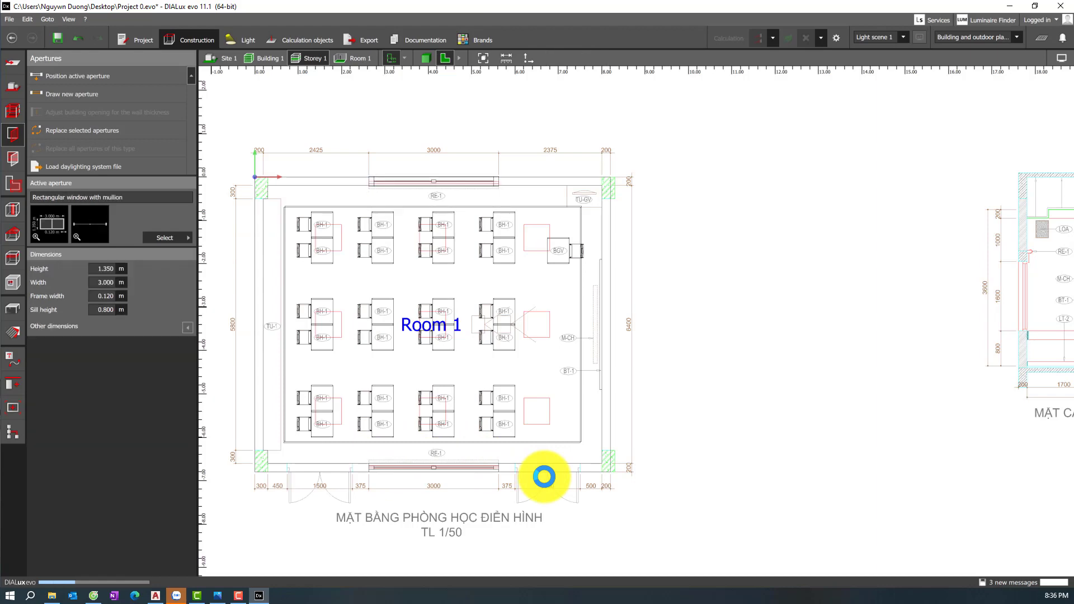
{"action": "left_click", "coordinate": [543, 484]}
{"action": "scroll", "coordinate": [546, 481], "scroll_direction": "up", "scroll_amount": 2}
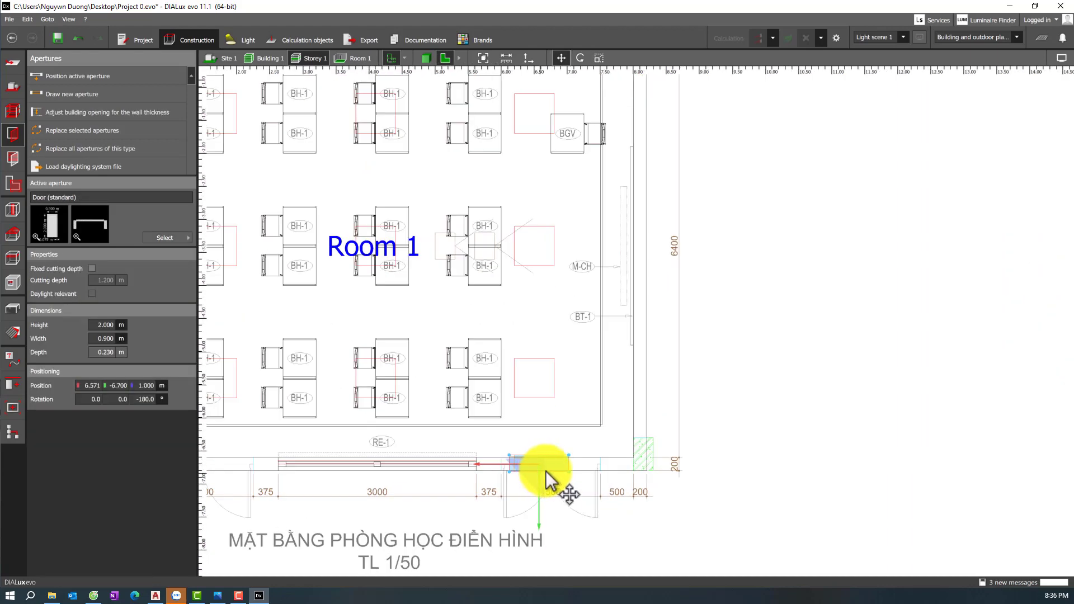
- Scale both ends of the lower wall's right-hand door to fit its 1.500 m wide opening outline, and save the project
{"action": "right_click", "coordinate": [553, 467]}
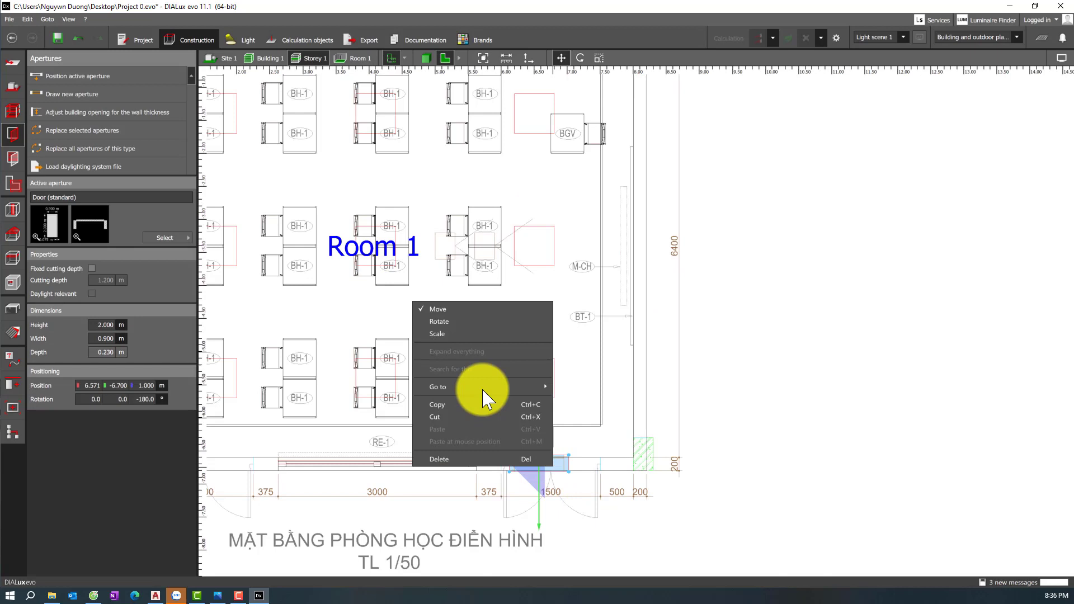
{"action": "left_click", "coordinate": [438, 334]}
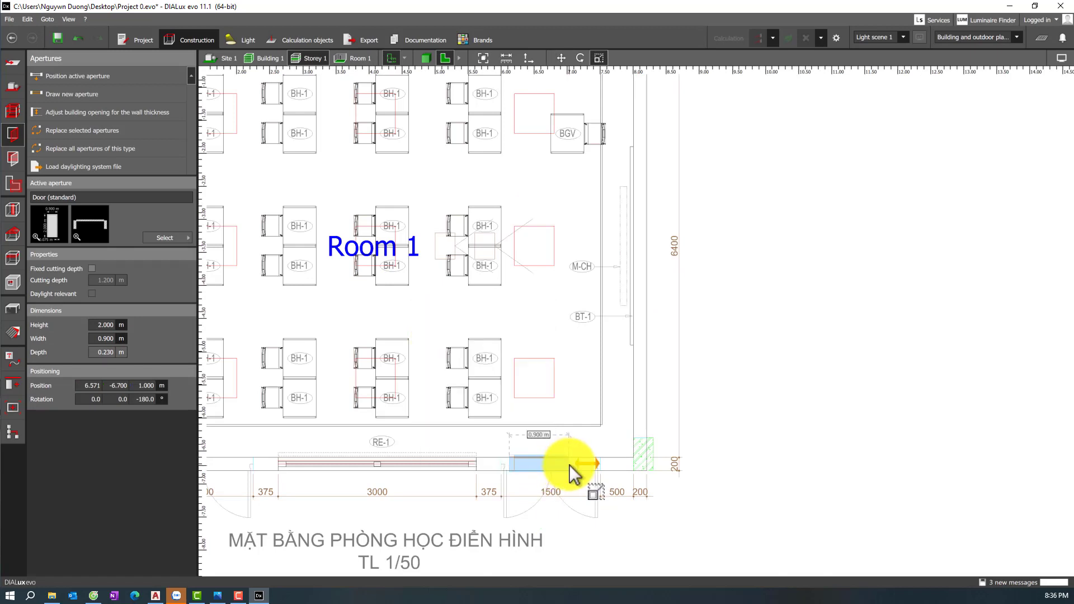
{"action": "left_click_drag", "start_coordinate": [569, 464], "coordinate": [608, 477]}
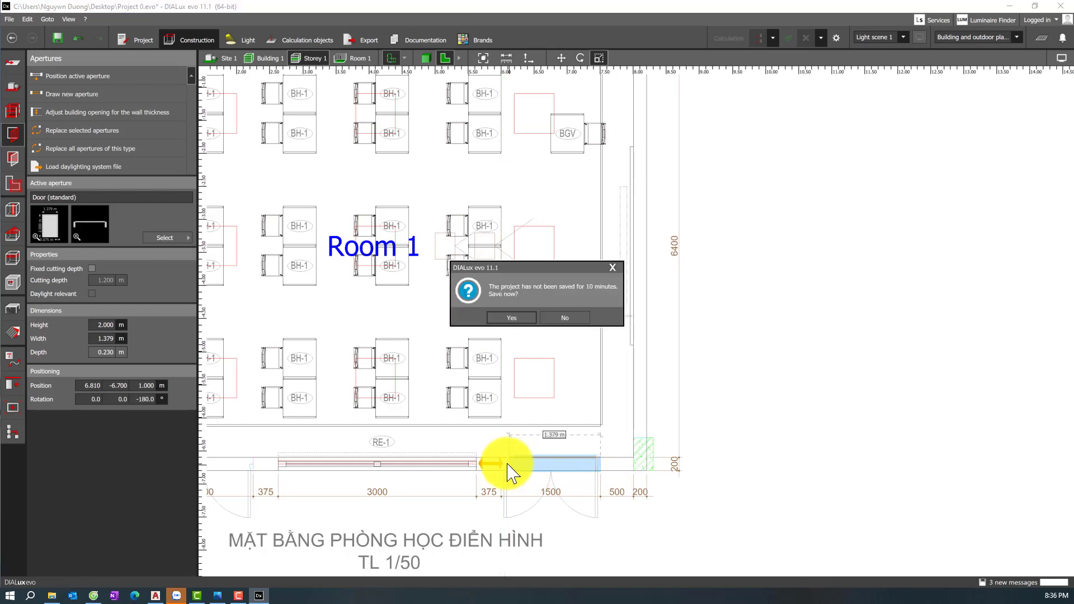
{"action": "left_click", "coordinate": [511, 317]}
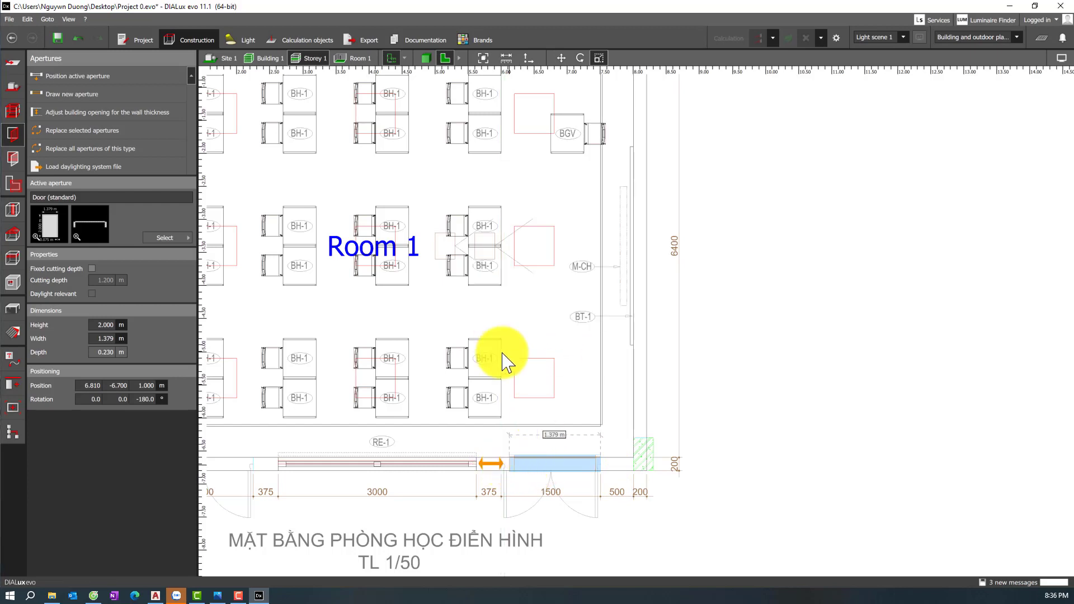
{"action": "right_click", "coordinate": [503, 455]}
{"action": "left_click", "coordinate": [509, 473]}
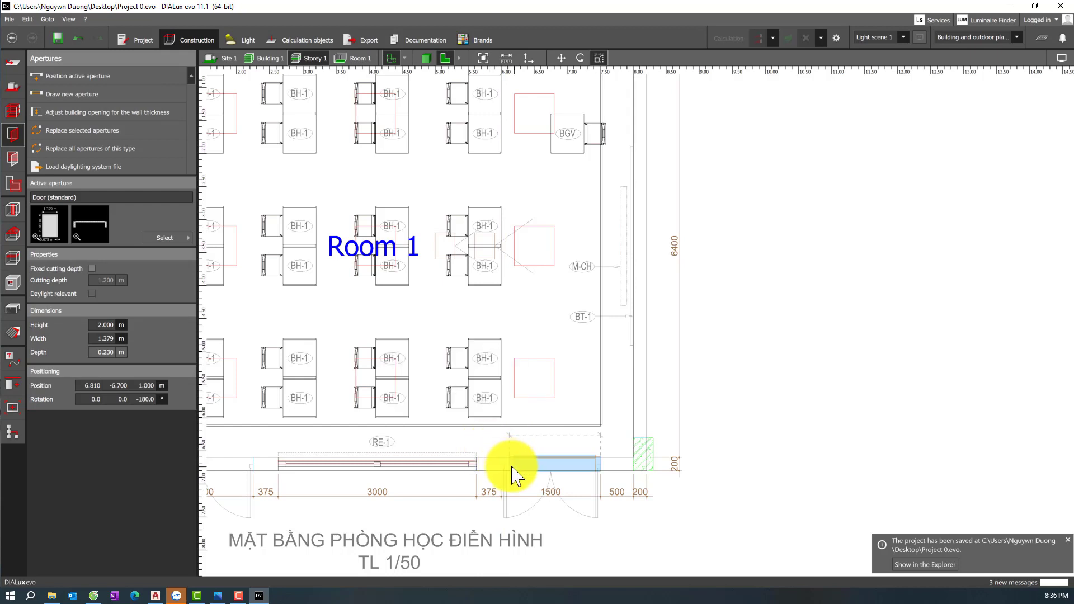
{"action": "mouse_move", "coordinate": [510, 467]}
{"action": "left_mouse_down"}
{"action": "mouse_move", "coordinate": [498, 467]}
{"action": "mouse_move", "coordinate": [509, 473]}
{"action": "left_mouse_up"}
- Rotate the 1.500 m wide door in the lower wall by 180° to a rotation of 0.0°
{"action": "right_click", "coordinate": [528, 465]}
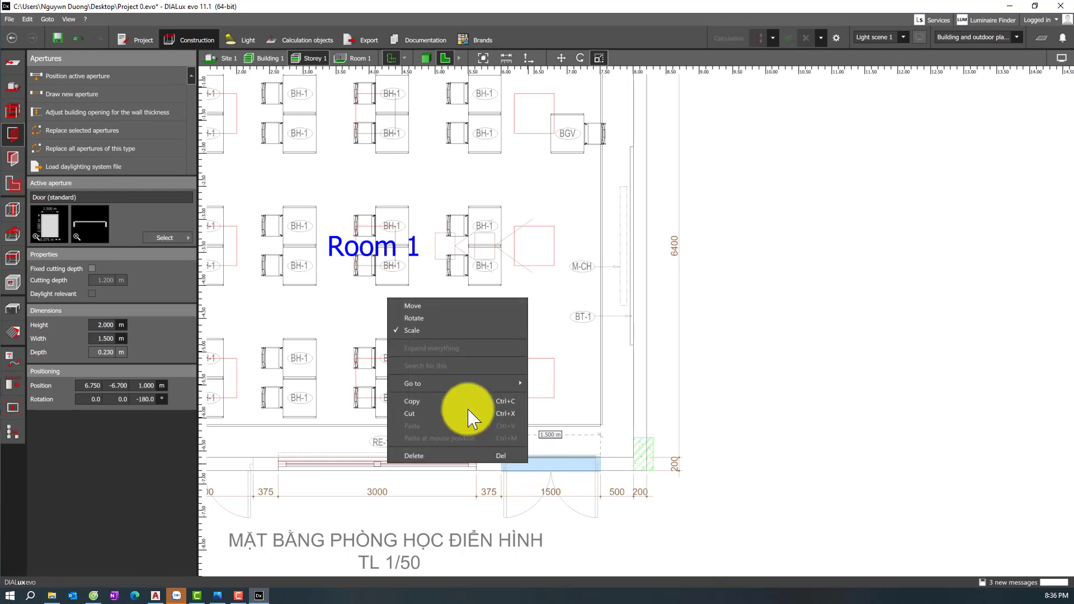
{"action": "left_click", "coordinate": [419, 318]}
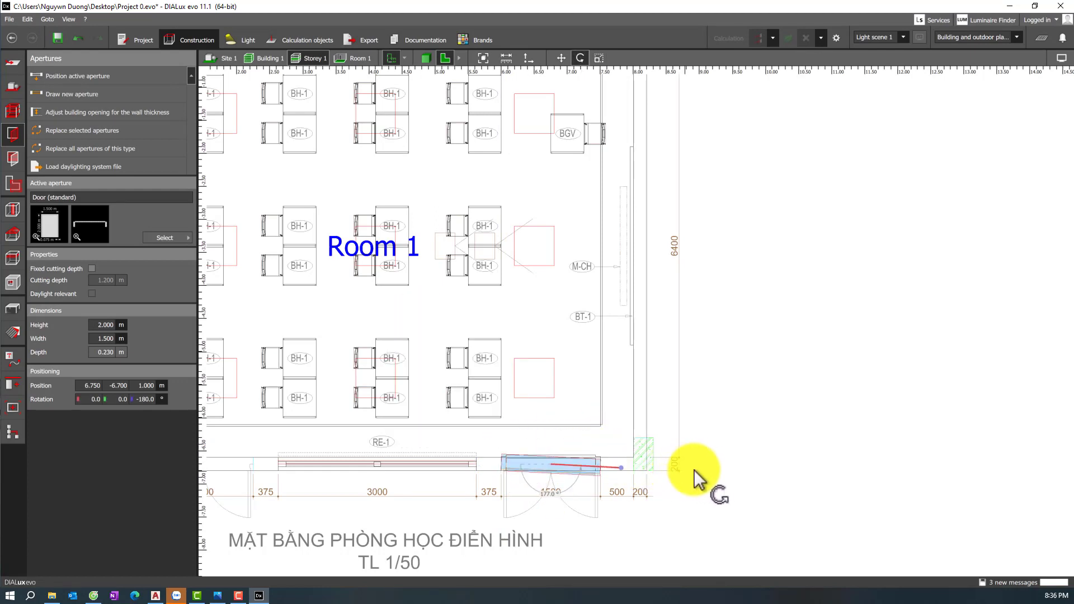
{"action": "scroll", "coordinate": [573, 492], "scroll_direction": "down", "scroll_amount": 3}
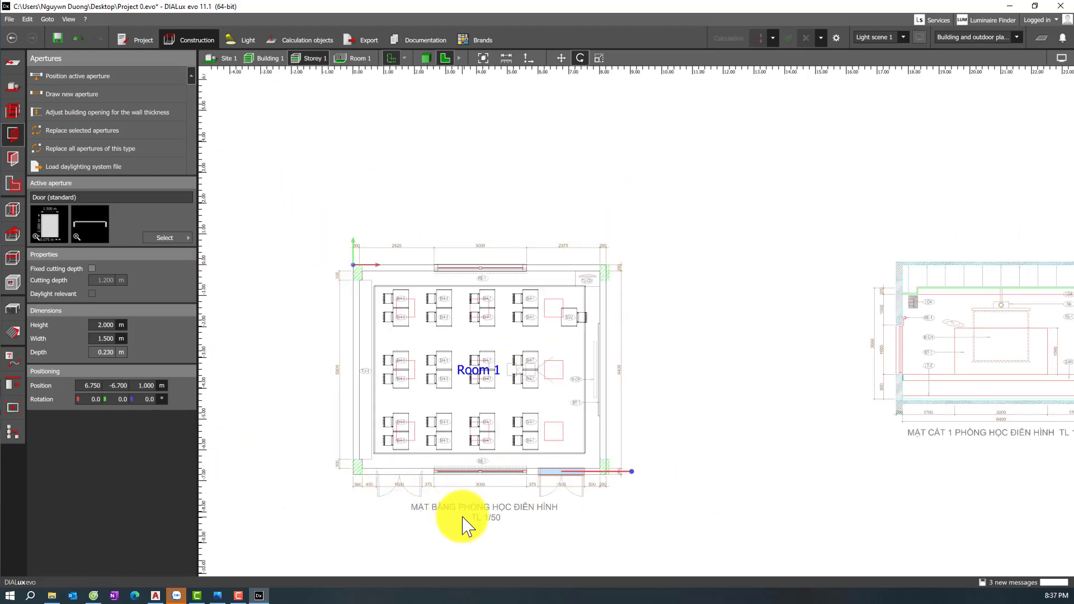
- Copy the 1.500 m wide door along the lower wall to the left-hand door opening
{"action": "left_click", "coordinate": [562, 473]}
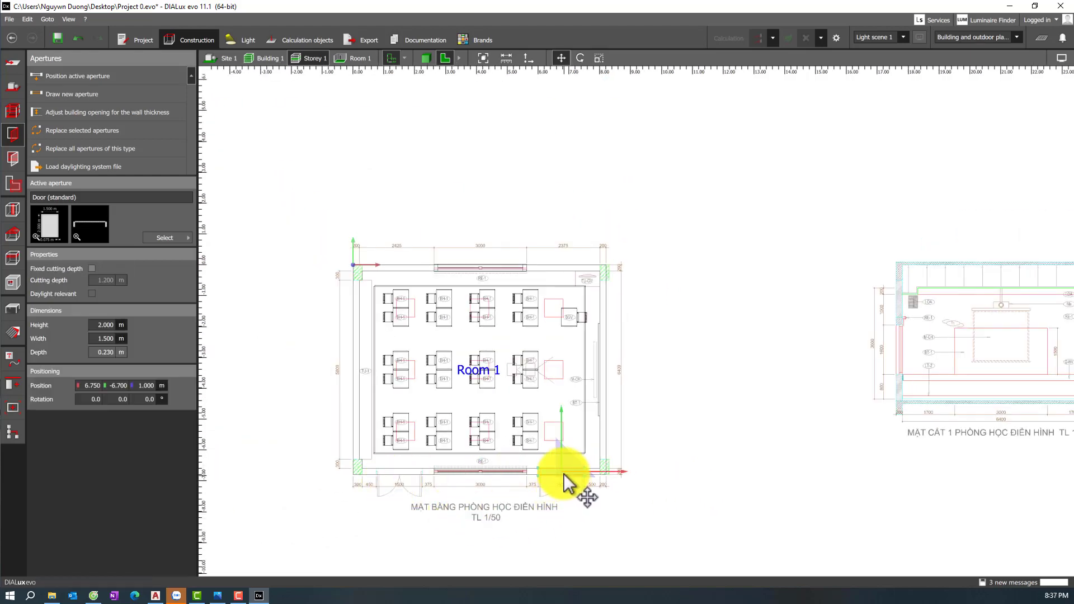
{"action": "left_click_drag", "start_coordinate": [560, 480], "coordinate": [404, 474]}
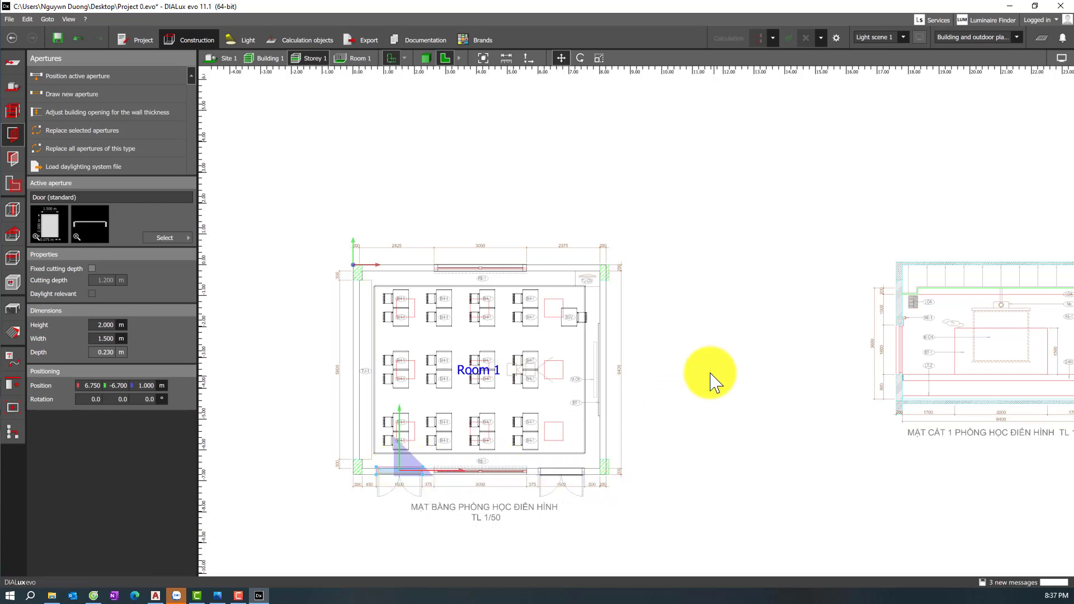
{"action": "left_click", "coordinate": [714, 380]}
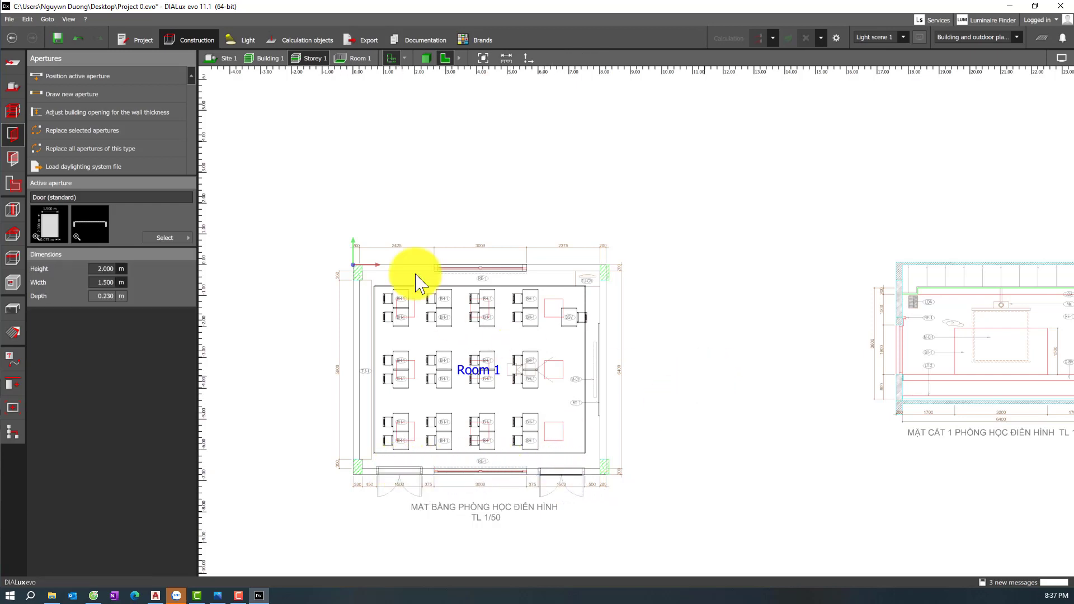
- Examine the doors and windows of the storey and Room 1 in 3D, and return to the storey's floor plan
{"action": "left_click", "coordinate": [426, 58]}
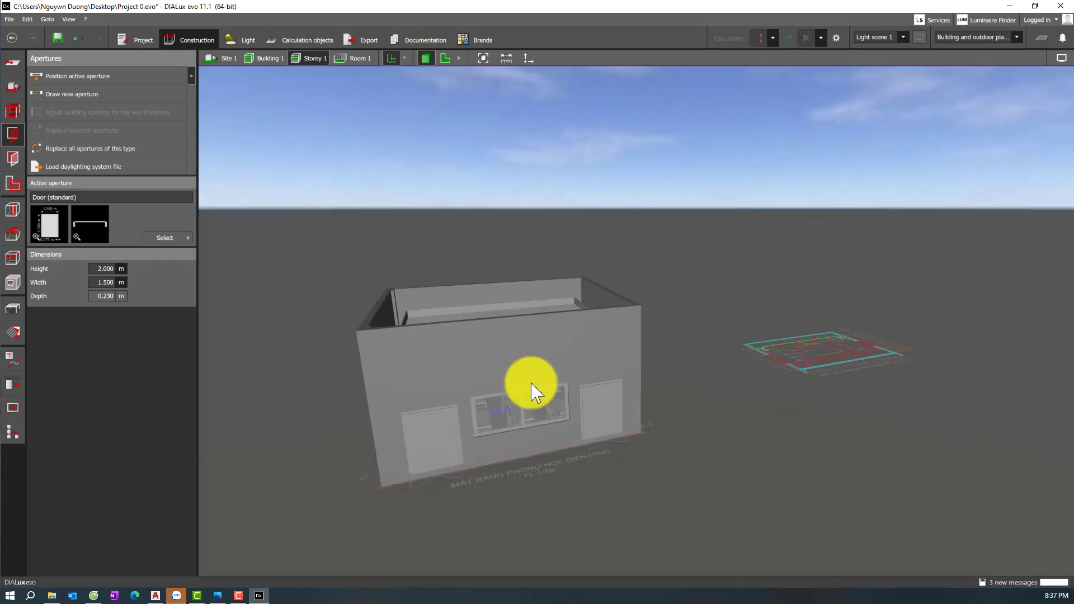
{"action": "left_click_drag", "start_coordinate": [666, 395], "coordinate": [428, 282]}
{"action": "left_click", "coordinate": [353, 58]}
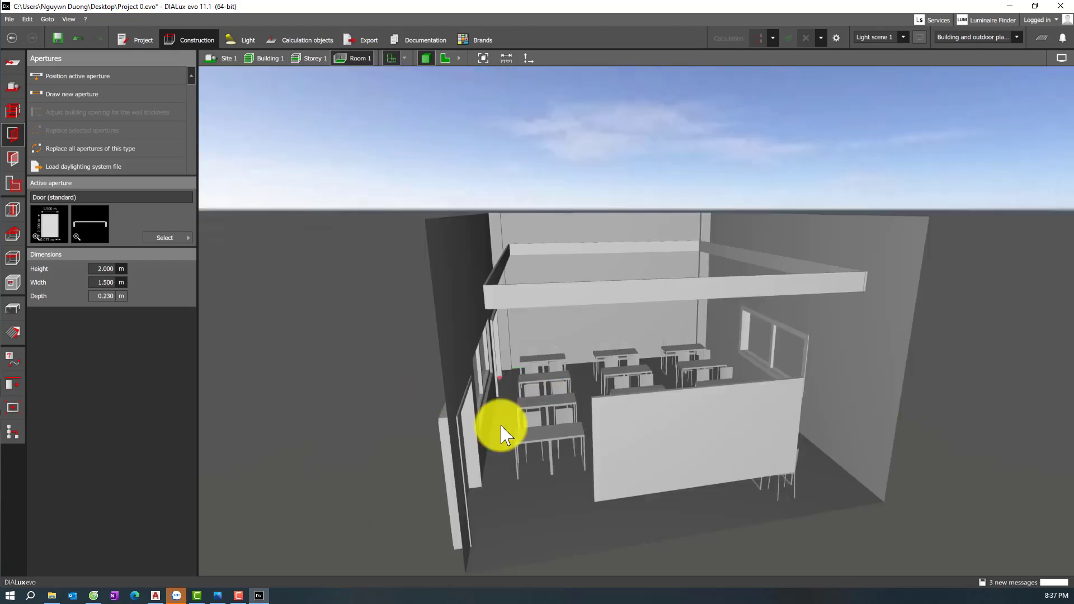
{"action": "left_click_drag", "start_coordinate": [458, 414], "coordinate": [566, 458]}
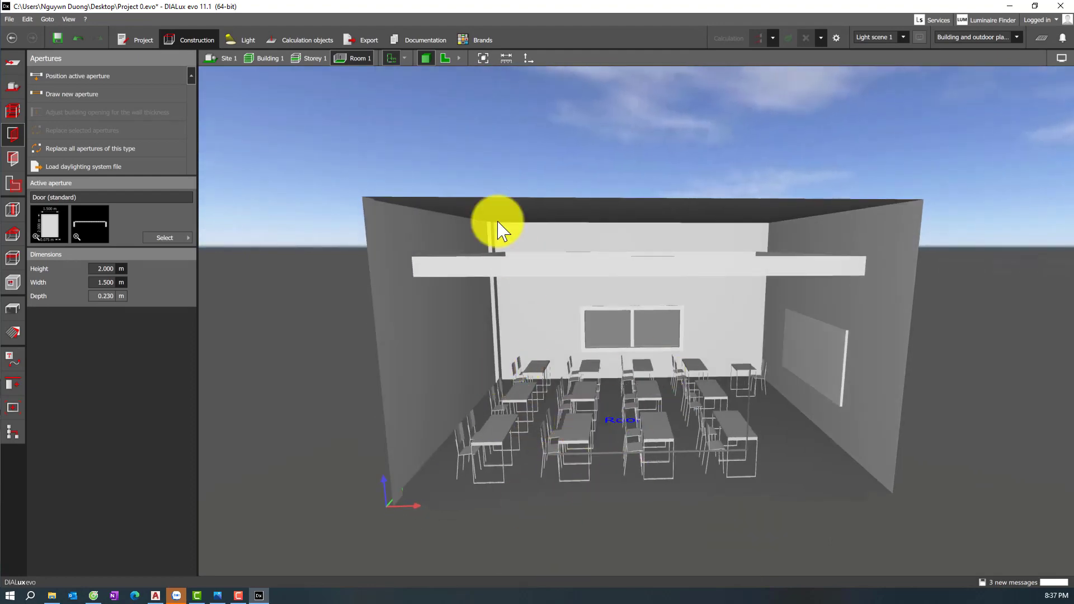
{"action": "left_click", "coordinate": [445, 57]}
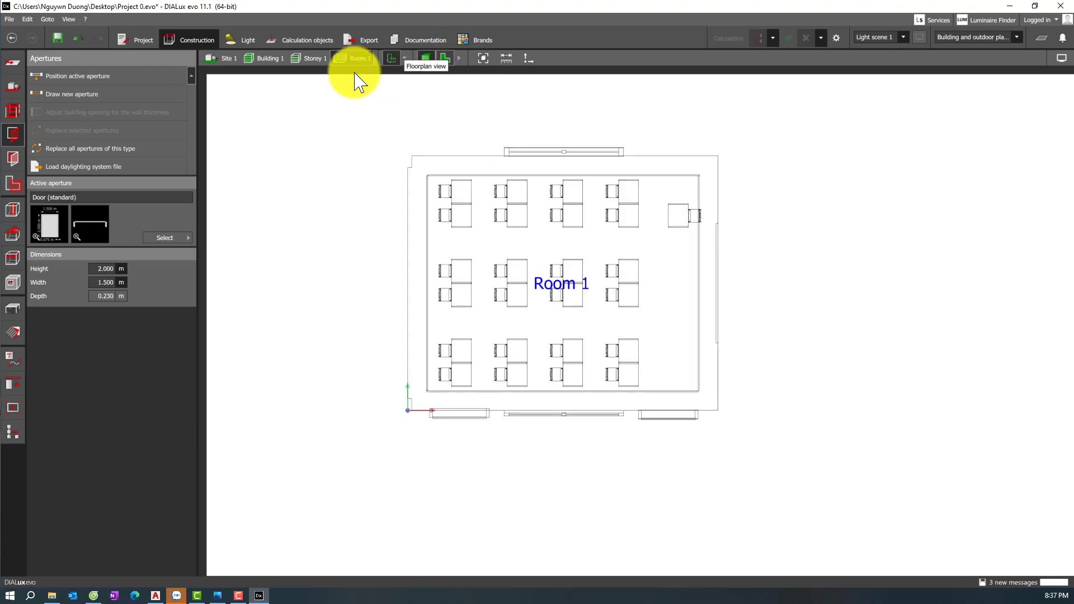
{"action": "left_click", "coordinate": [315, 61]}
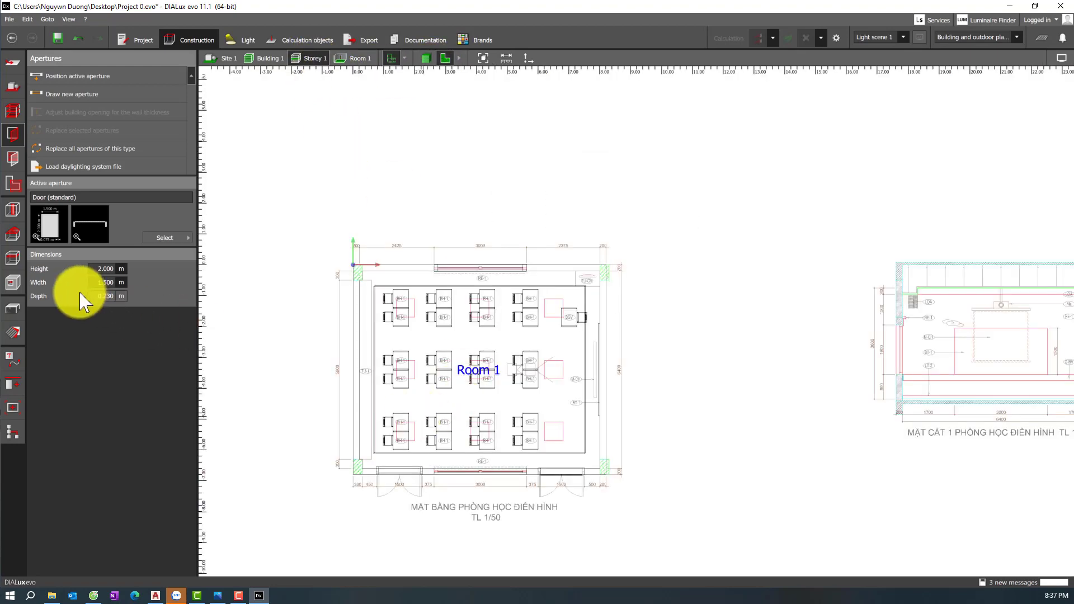
- Open the DIALux material catalogue and choose the Sycamore maple wood texture
{"action": "left_click", "coordinate": [11, 333]}
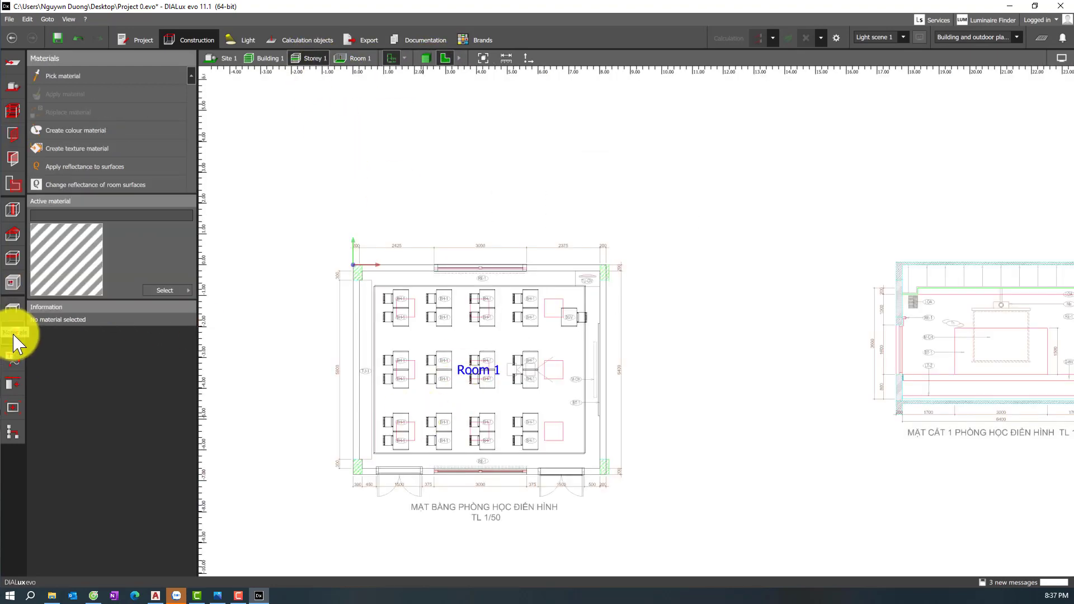
{"action": "left_click", "coordinate": [164, 291]}
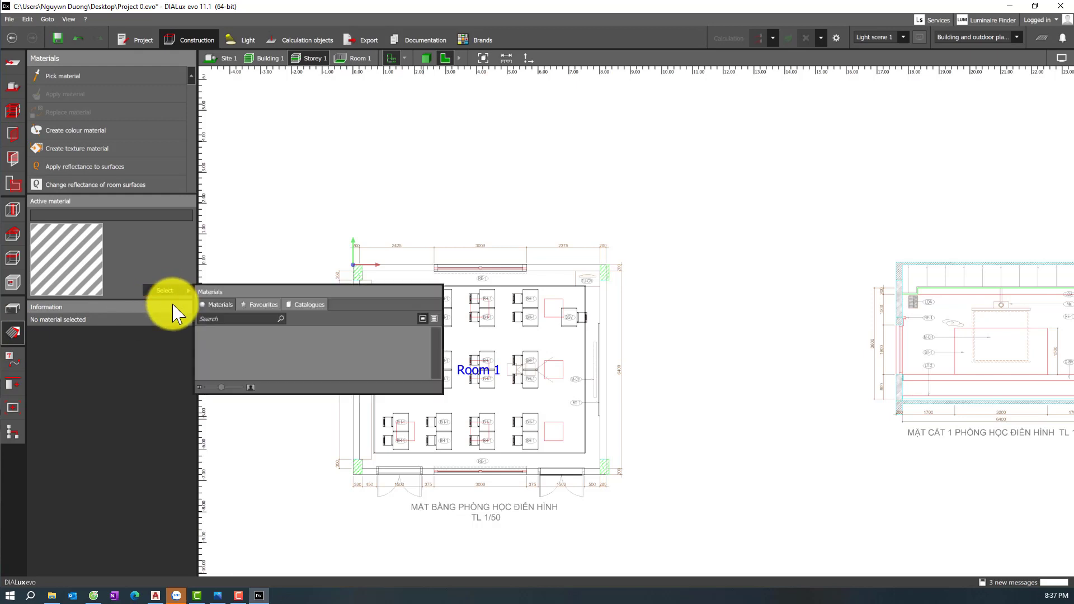
{"action": "left_click", "coordinate": [302, 305]}
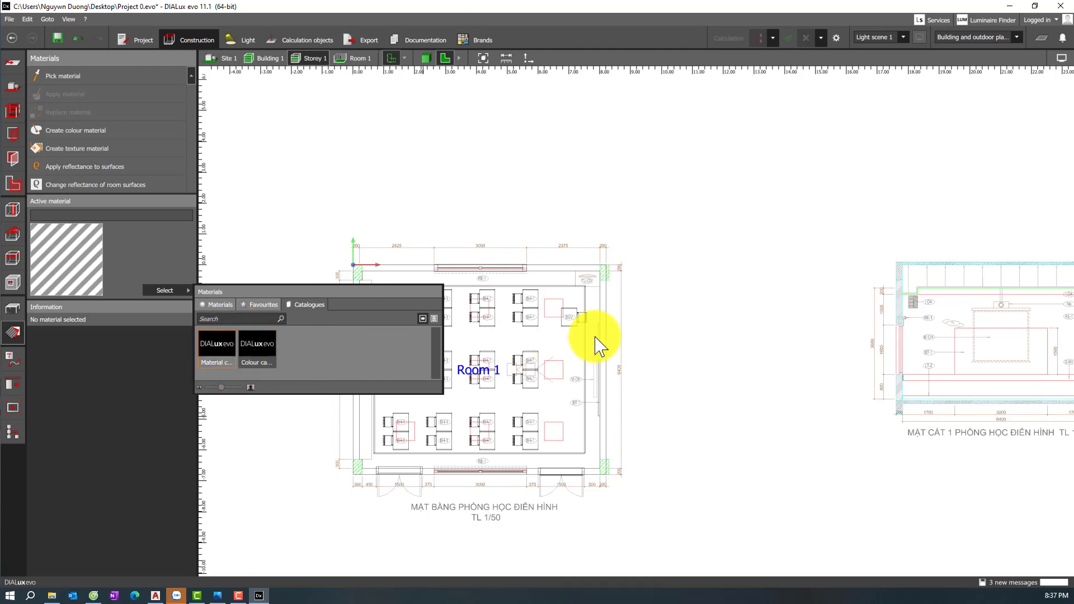
{"action": "left_click", "coordinate": [223, 362]}
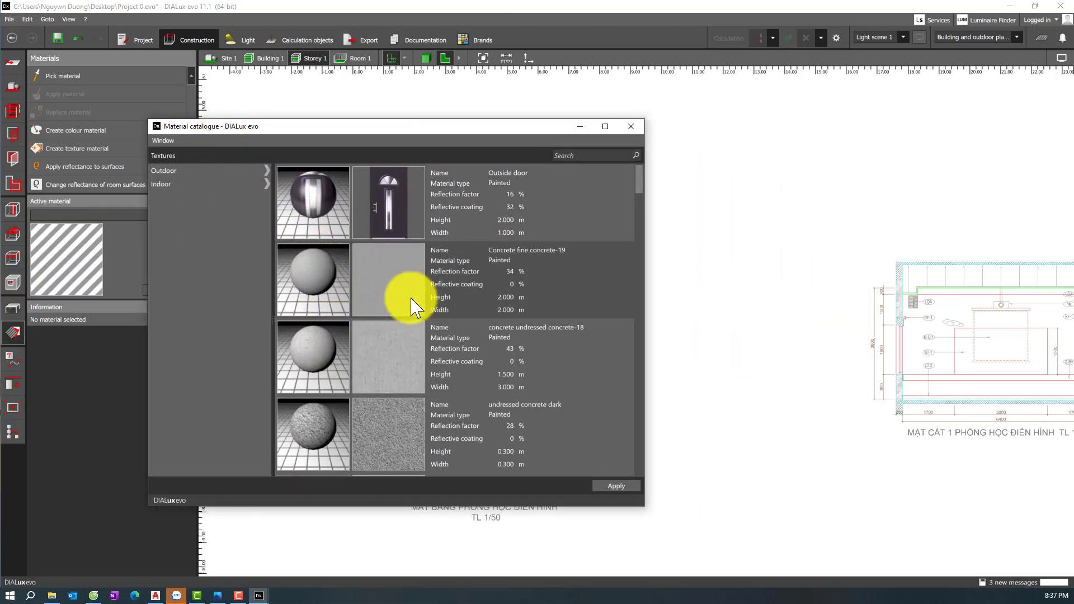
{"action": "scroll", "coordinate": [364, 339], "scroll_direction": "down", "scroll_amount": 3}
{"action": "scroll", "coordinate": [364, 358], "scroll_direction": "down", "scroll_amount": 5}
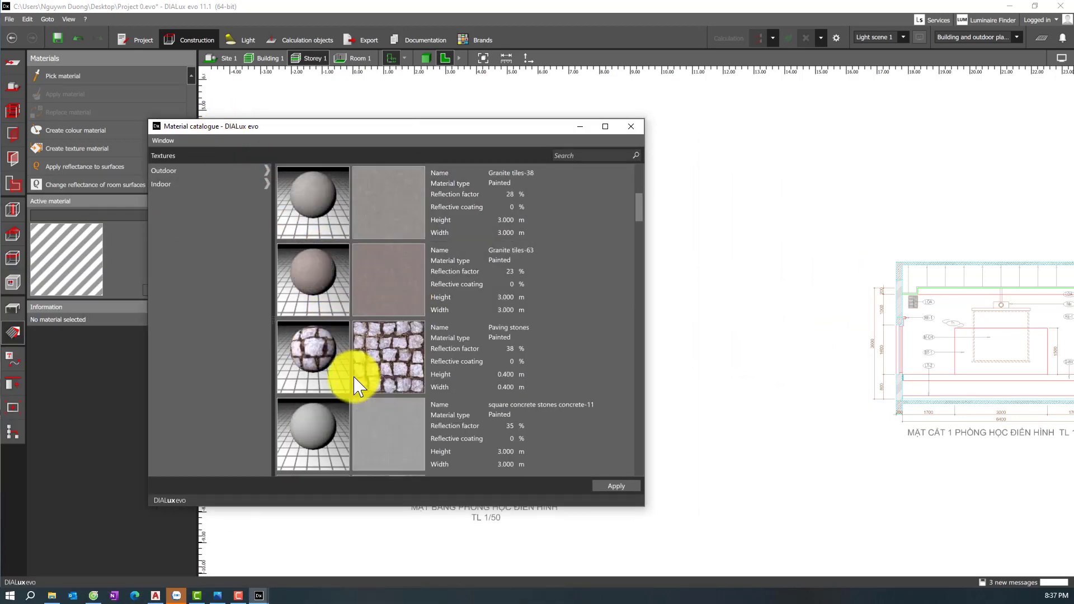
{"action": "scroll", "coordinate": [357, 386], "scroll_direction": "down", "scroll_amount": 10}
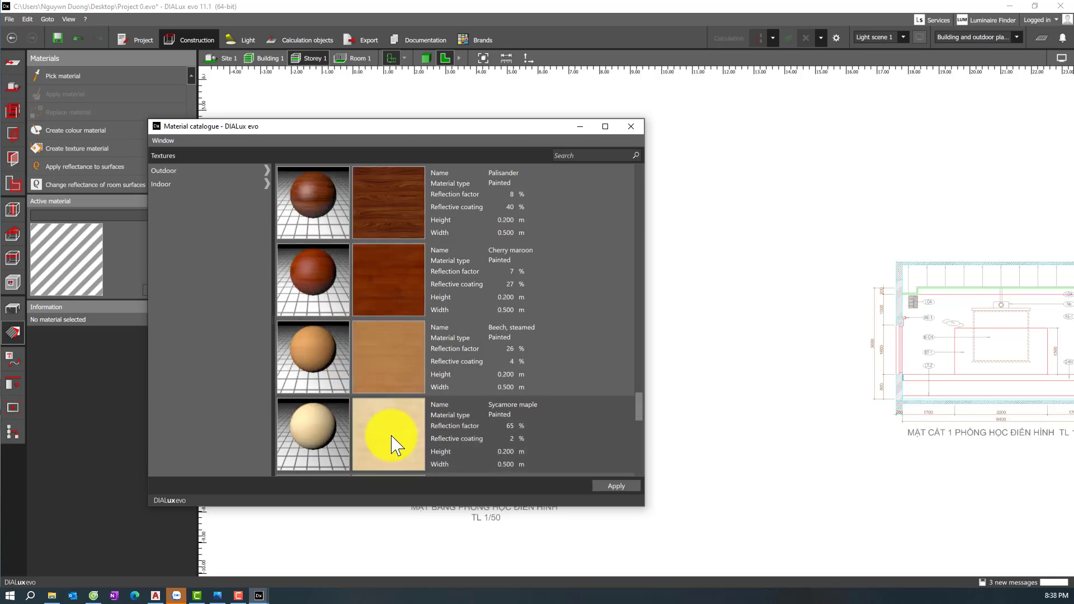
{"action": "left_click", "coordinate": [376, 458]}
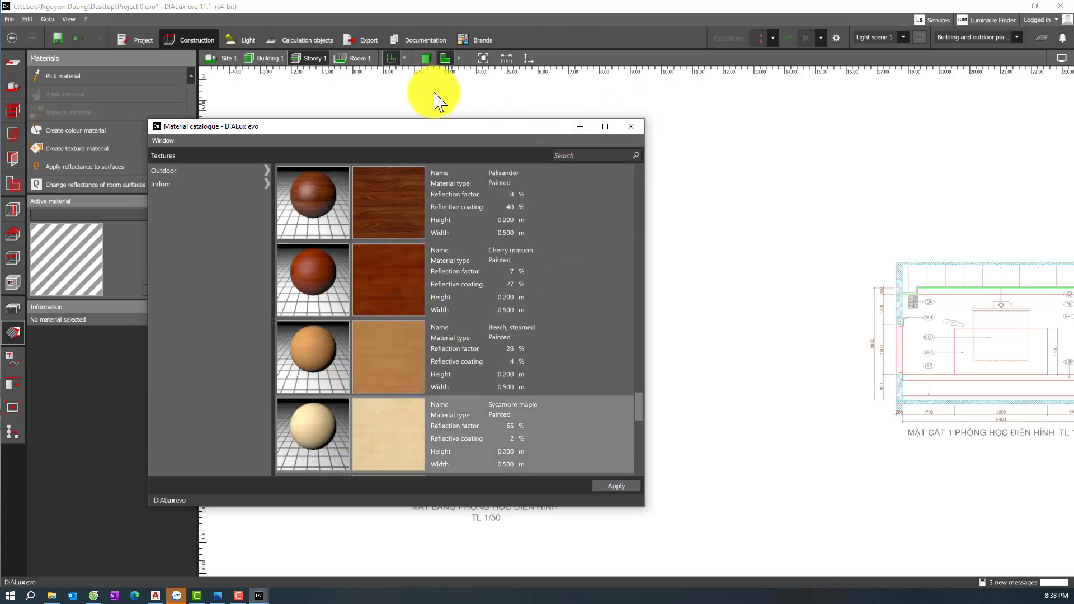
- Apply the Sycamore maple material to both tabletops of the front-row double desk nearest the door in the 3D view
{"action": "left_click", "coordinate": [425, 57]}
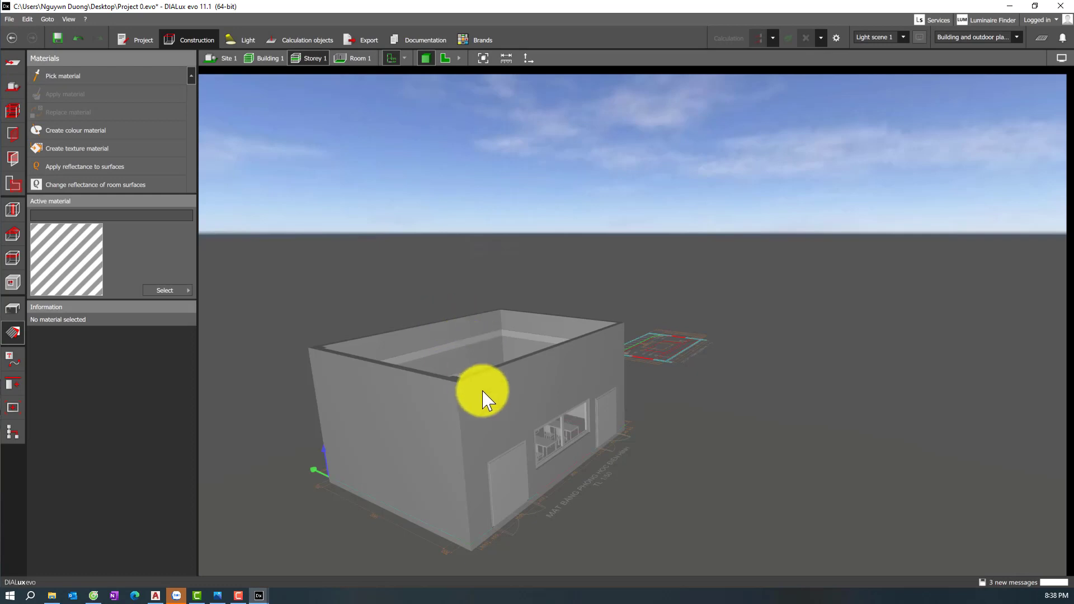
{"action": "left_click_drag", "start_coordinate": [480, 391], "coordinate": [554, 467]}
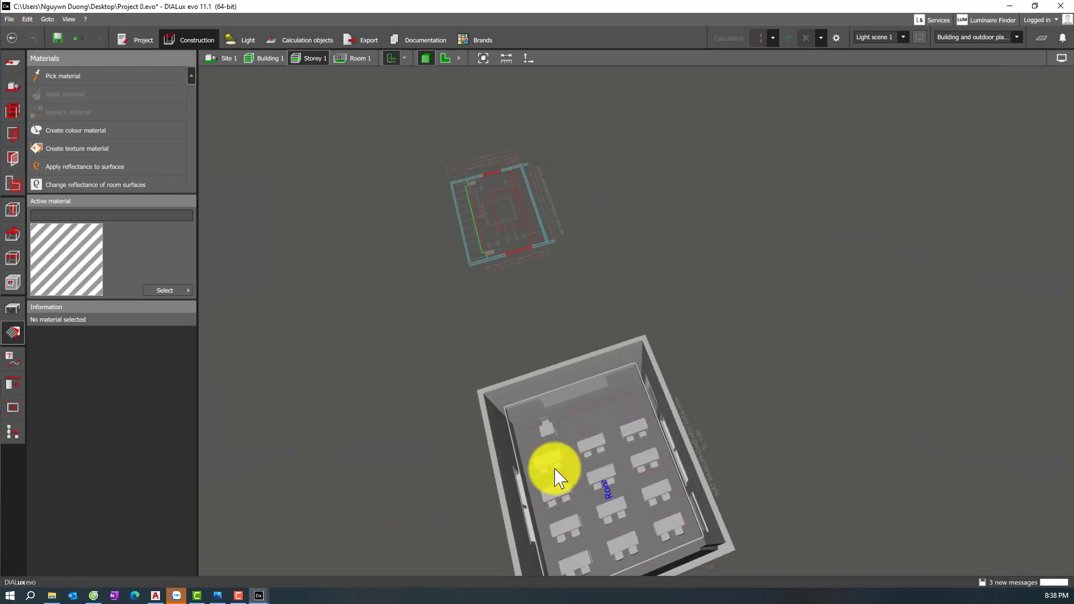
{"action": "scroll", "coordinate": [545, 471], "scroll_direction": "up", "scroll_amount": 5}
{"action": "scroll", "coordinate": [537, 473], "scroll_direction": "up", "scroll_amount": 2}
{"action": "mouse_move", "coordinate": [259, 593]}
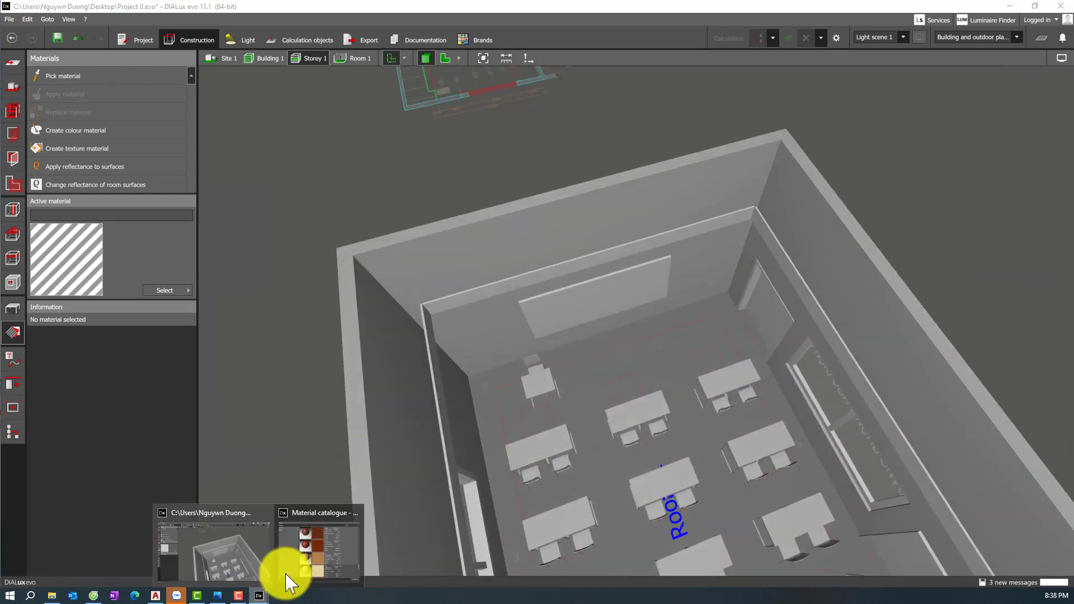
{"action": "left_click", "coordinate": [319, 566]}
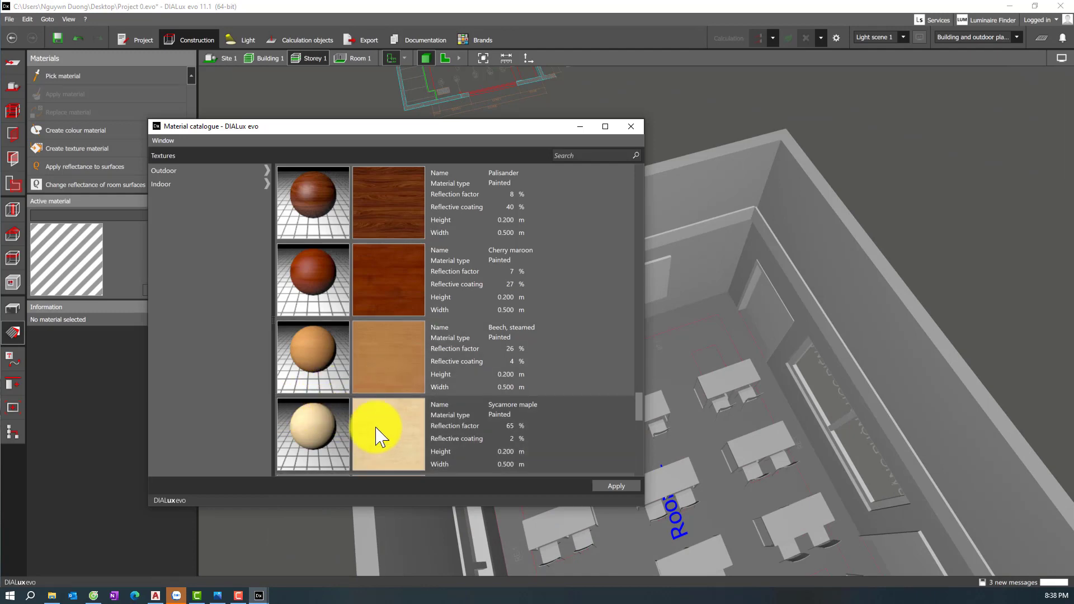
{"action": "left_click_drag", "start_coordinate": [376, 436], "coordinate": [720, 392]}
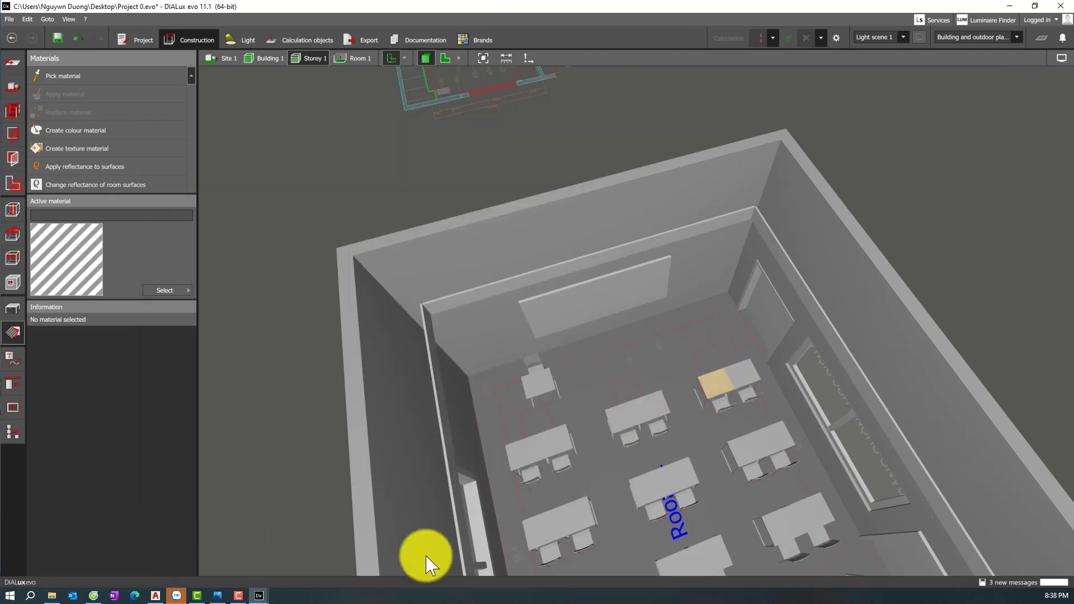
{"action": "mouse_move", "coordinate": [259, 593]}
{"action": "left_click", "coordinate": [313, 551]}
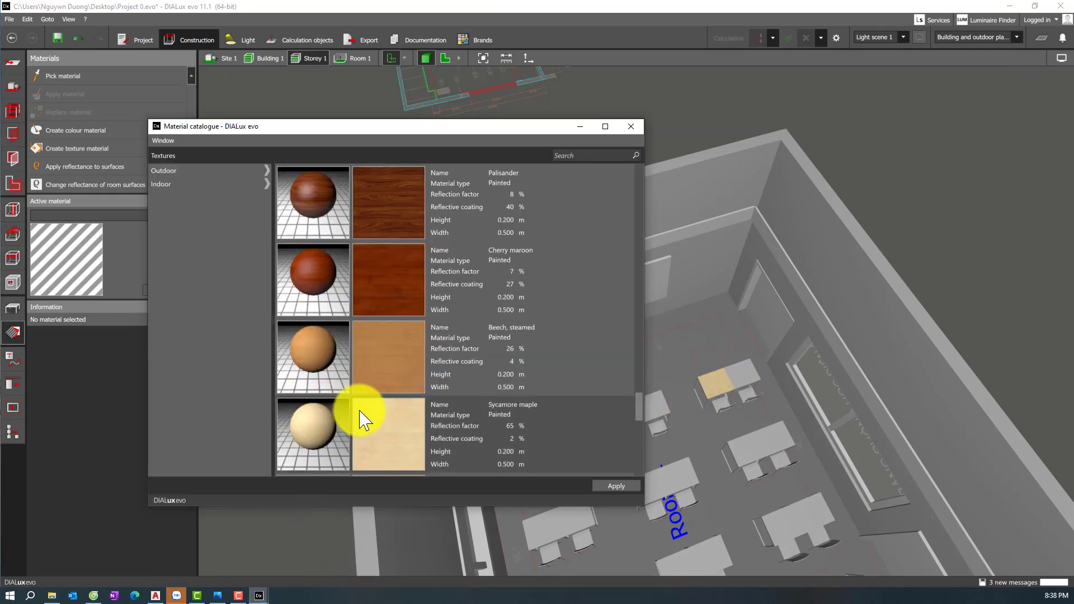
{"action": "left_click_drag", "start_coordinate": [361, 420], "coordinate": [741, 383]}
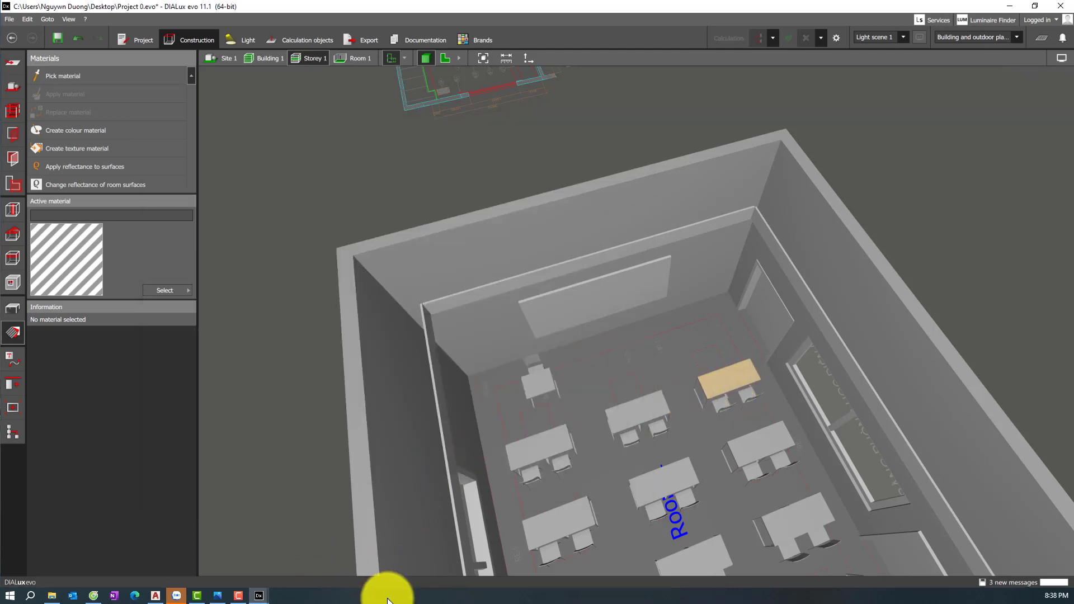
- Apply the Sycamore maple material to the two chairs at the front-row double desk nearest the door
{"action": "mouse_move", "coordinate": [264, 597]}
{"action": "left_click", "coordinate": [304, 563]}
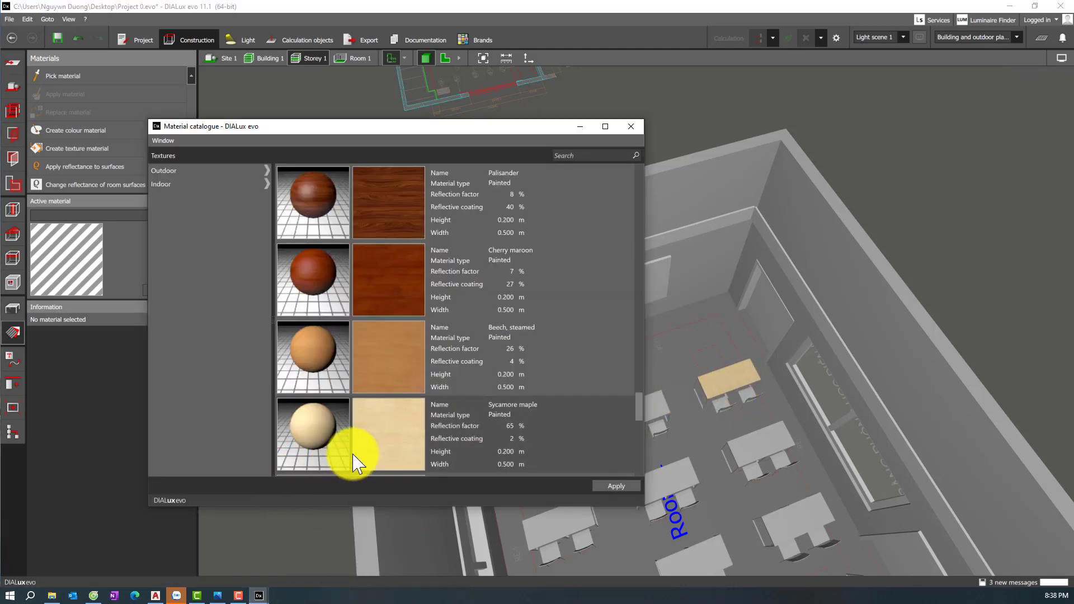
{"action": "left_click_drag", "start_coordinate": [355, 455], "coordinate": [721, 415]}
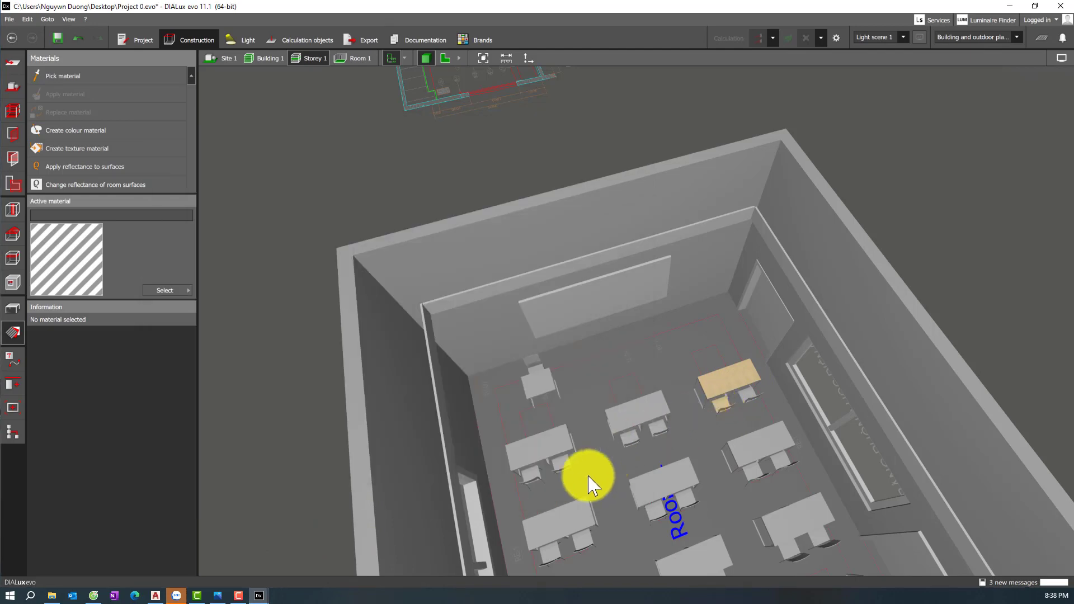
{"action": "mouse_move", "coordinate": [261, 598]}
{"action": "left_click", "coordinate": [307, 559]}
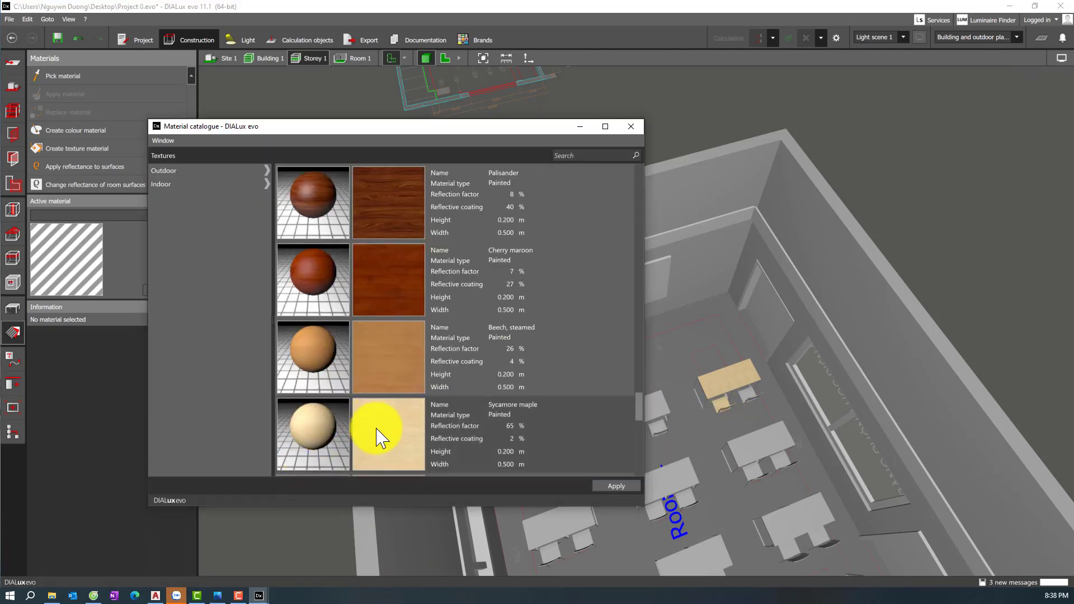
{"action": "left_click_drag", "start_coordinate": [377, 431], "coordinate": [748, 413]}
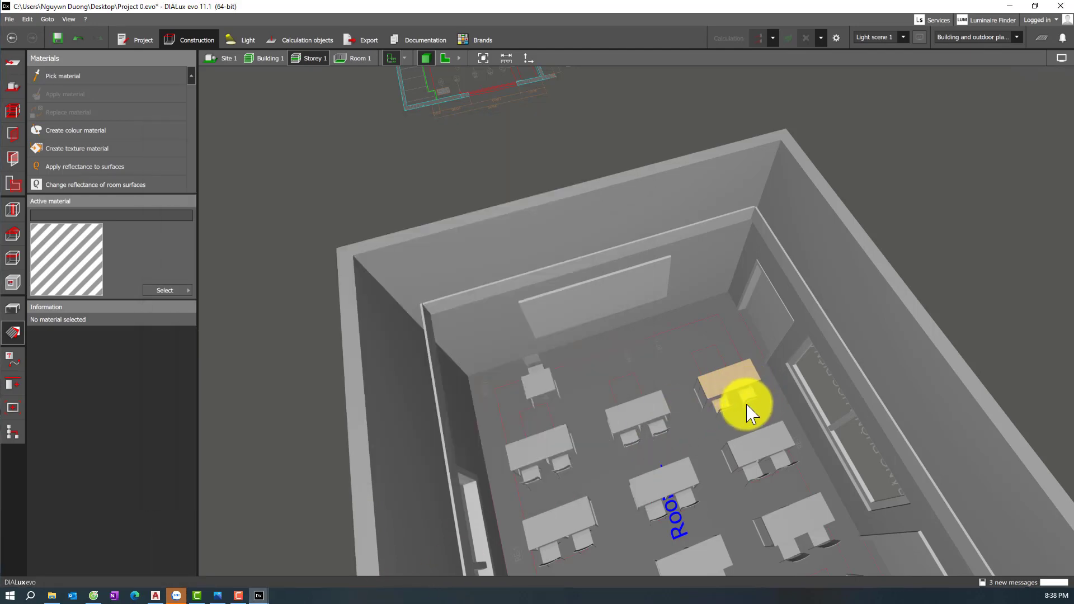
{"action": "scroll", "coordinate": [546, 312], "scroll_direction": "down", "scroll_amount": 5}
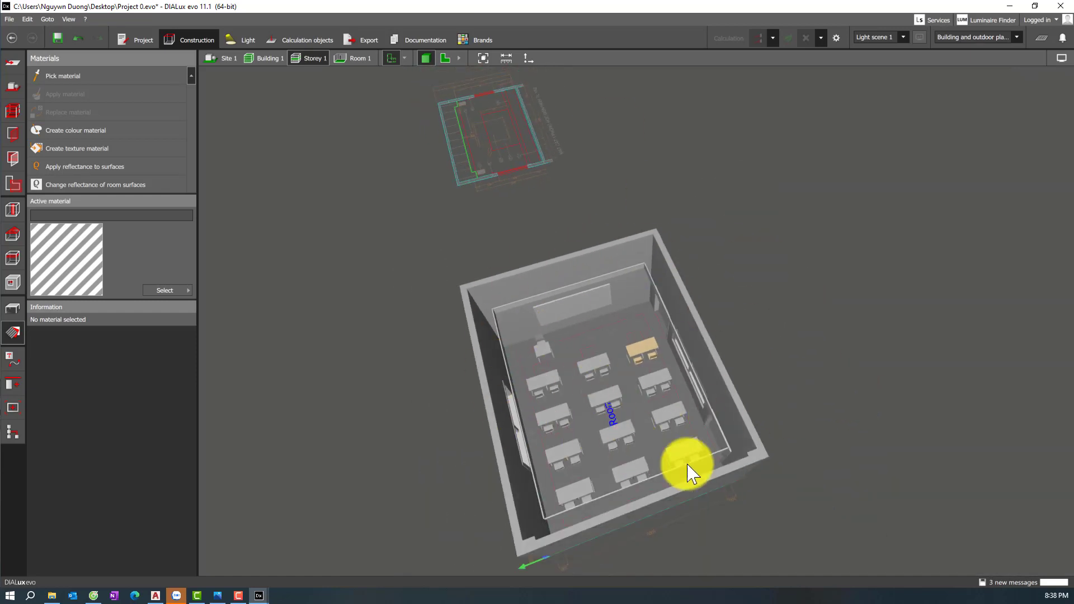
- Switch to luminaire planning in the storey's floor plan and start the offline Philips product catalogue
{"action": "left_click_drag", "start_coordinate": [826, 449], "coordinate": [756, 475]}
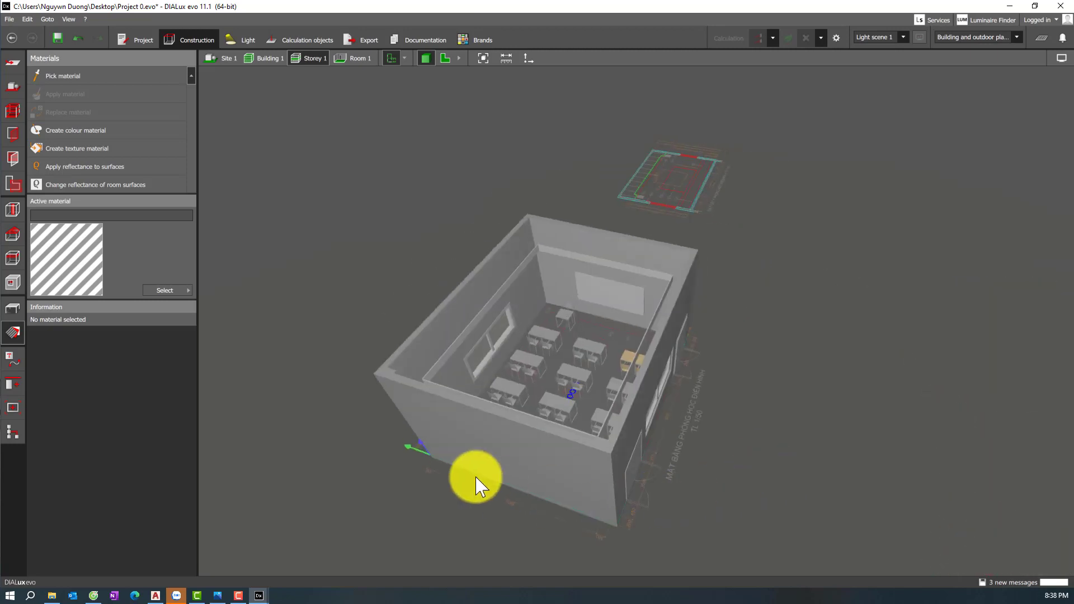
{"action": "left_click_drag", "start_coordinate": [367, 454], "coordinate": [543, 386]}
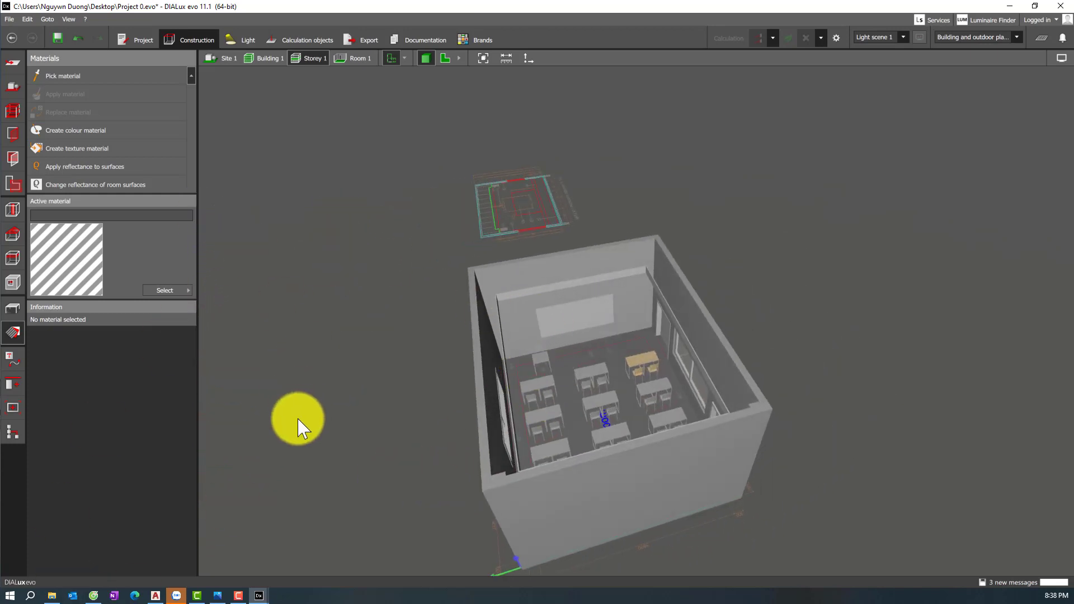
{"action": "left_click", "coordinate": [242, 42]}
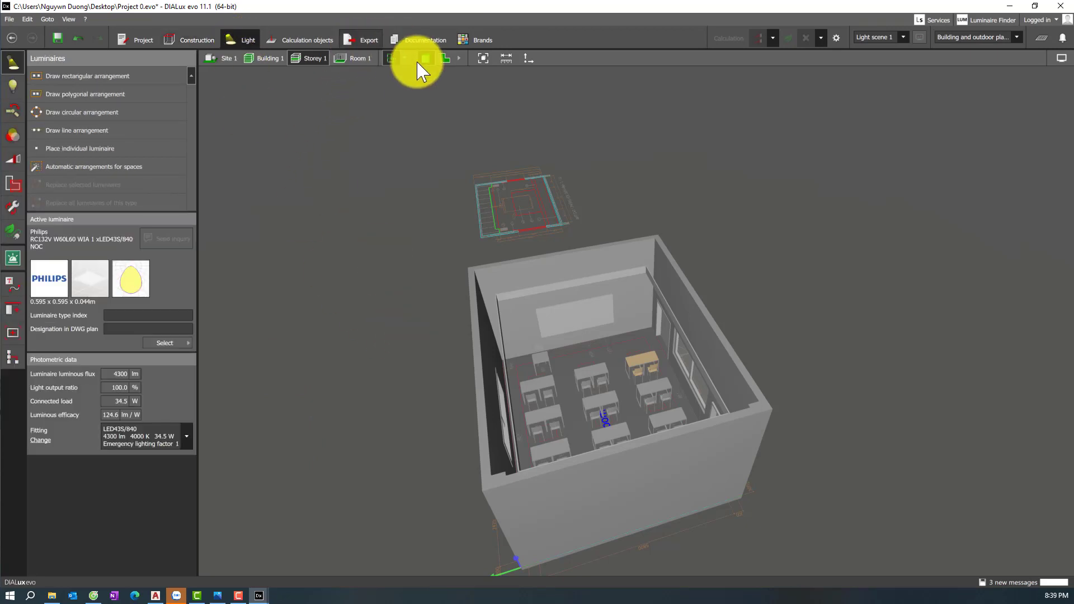
{"action": "left_click", "coordinate": [391, 59]}
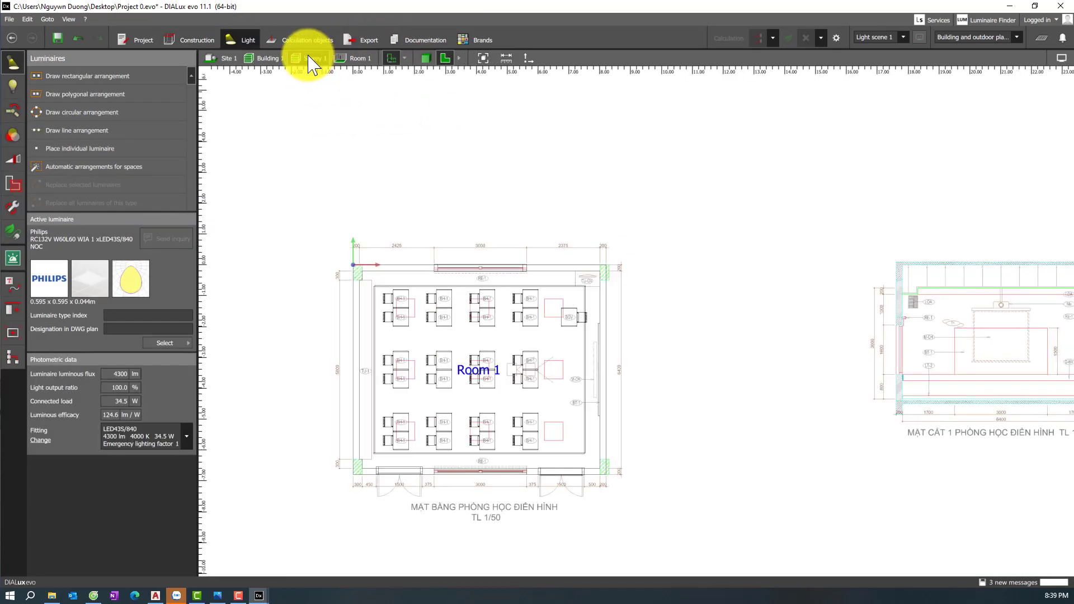
{"action": "left_click", "coordinate": [165, 342]}
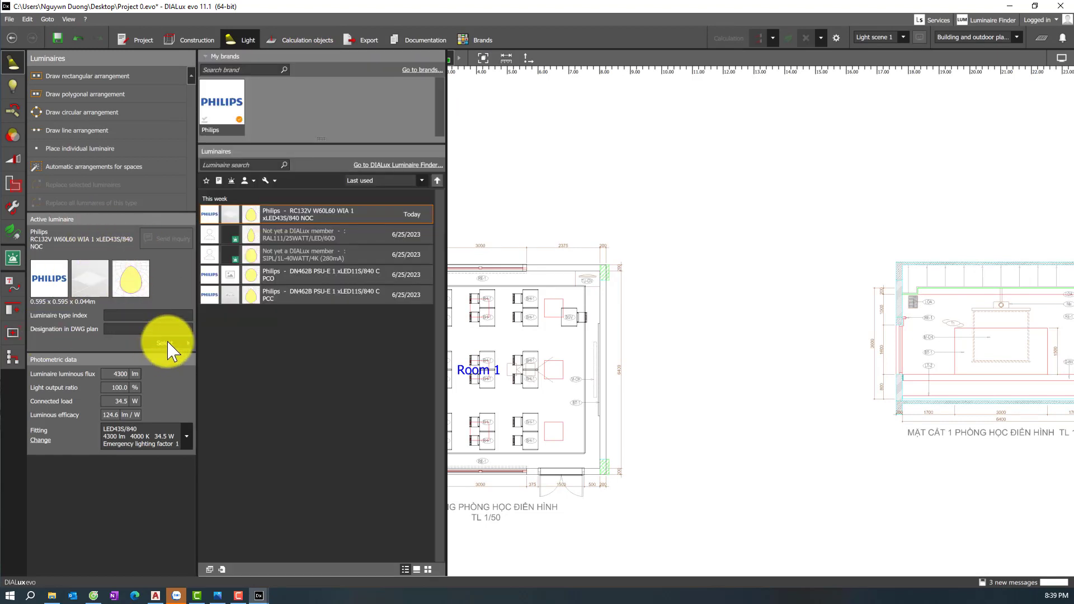
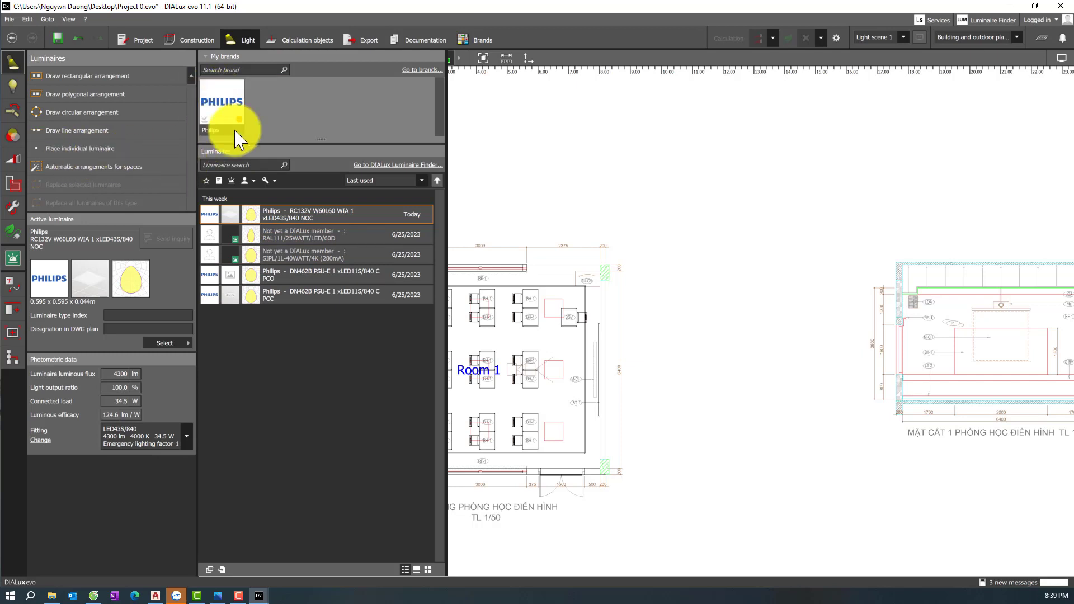
{"action": "left_click", "coordinate": [218, 110]}
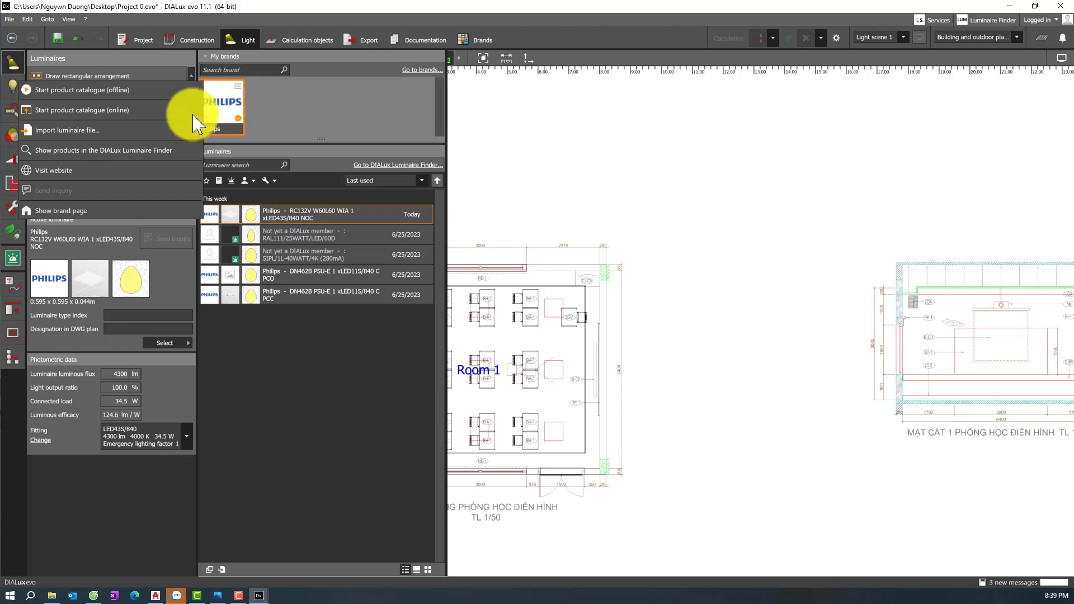
{"action": "left_click", "coordinate": [104, 92]}
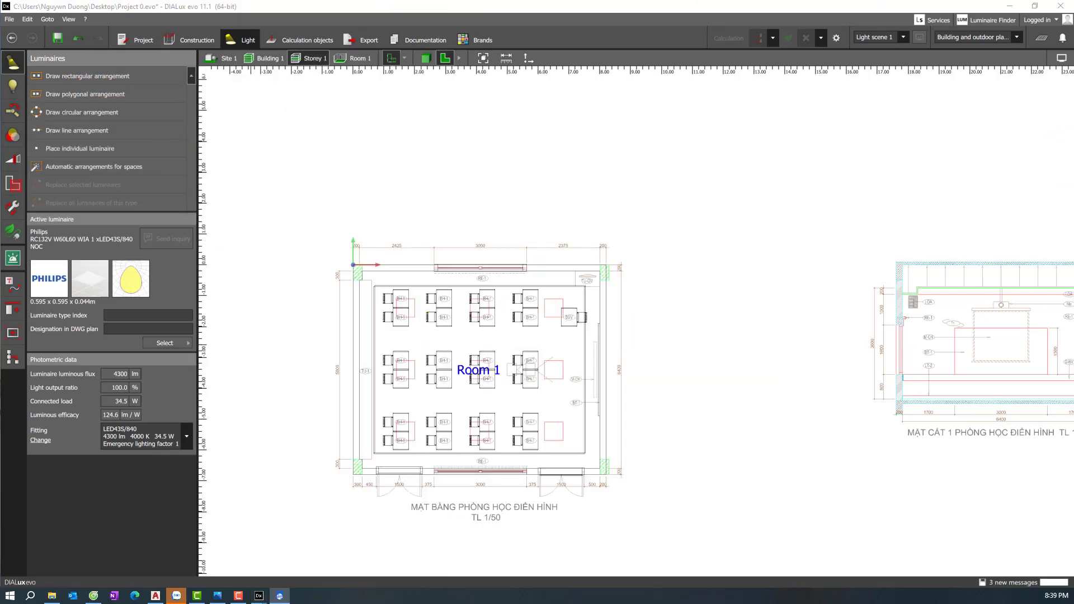
- Filter the Philips catalogue to the CoreLine Panel family and add the luminaire RC132V W60L60 WIA 1 xLED43S/840 OC to the project
{"action": "left_click", "coordinate": [403, 246]}
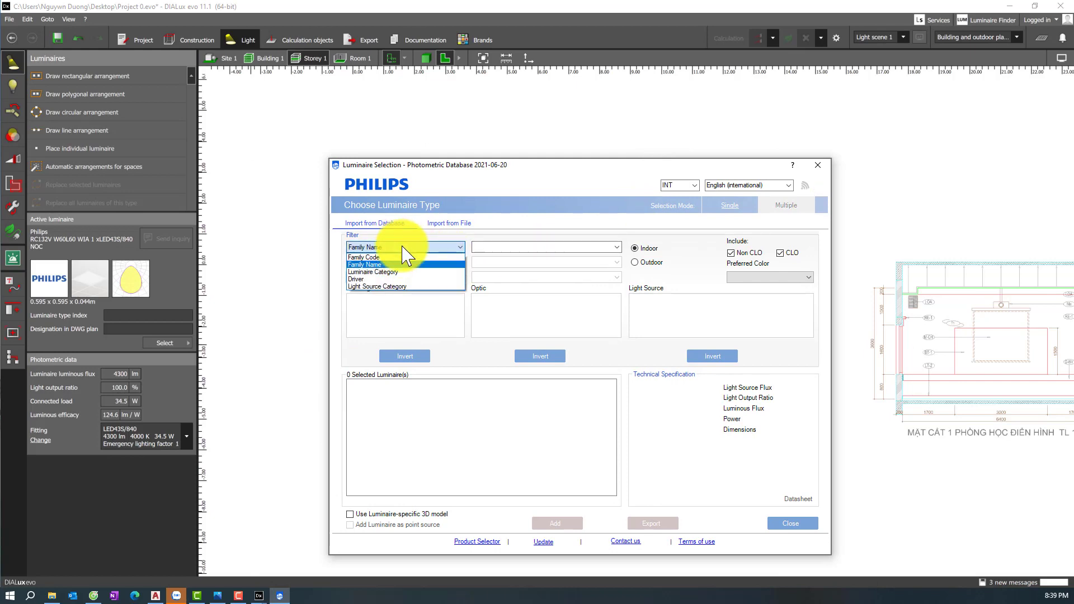
{"action": "left_click", "coordinate": [371, 264]}
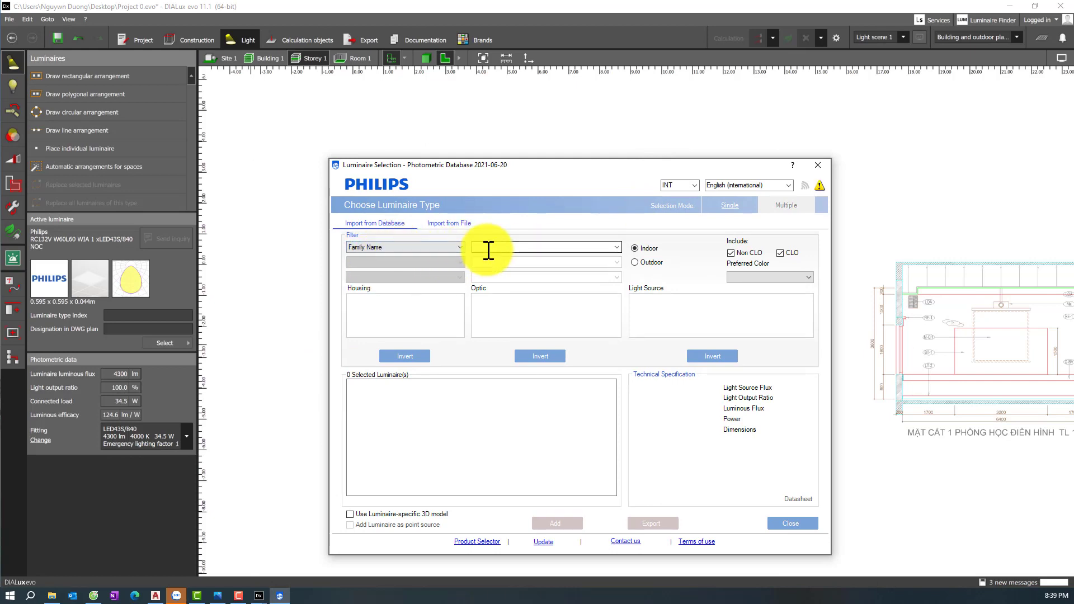
{"action": "left_click", "coordinate": [617, 248]}
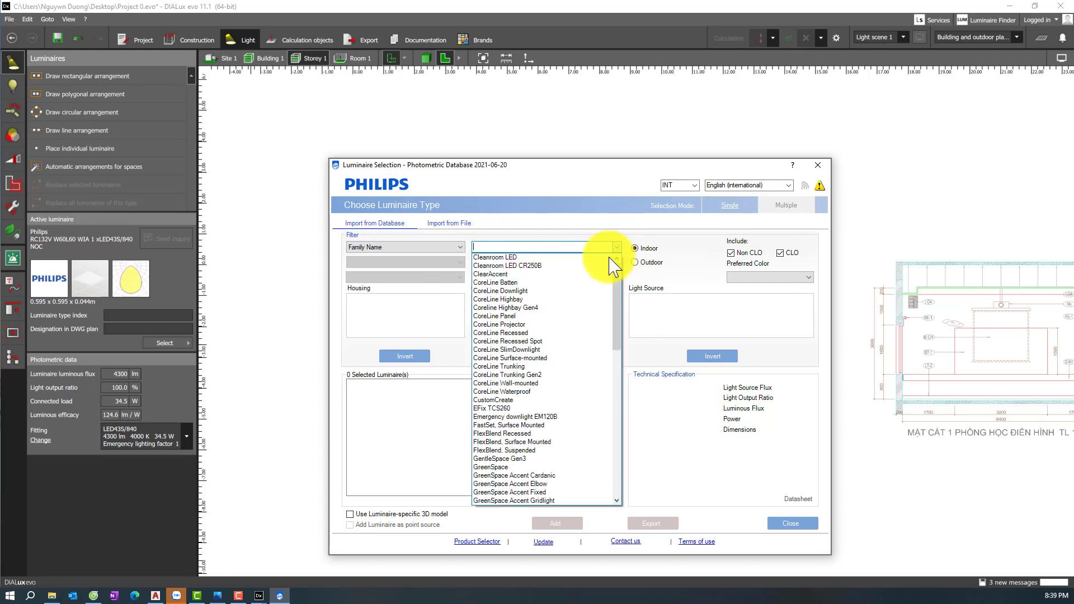
{"action": "left_click", "coordinate": [506, 316]}
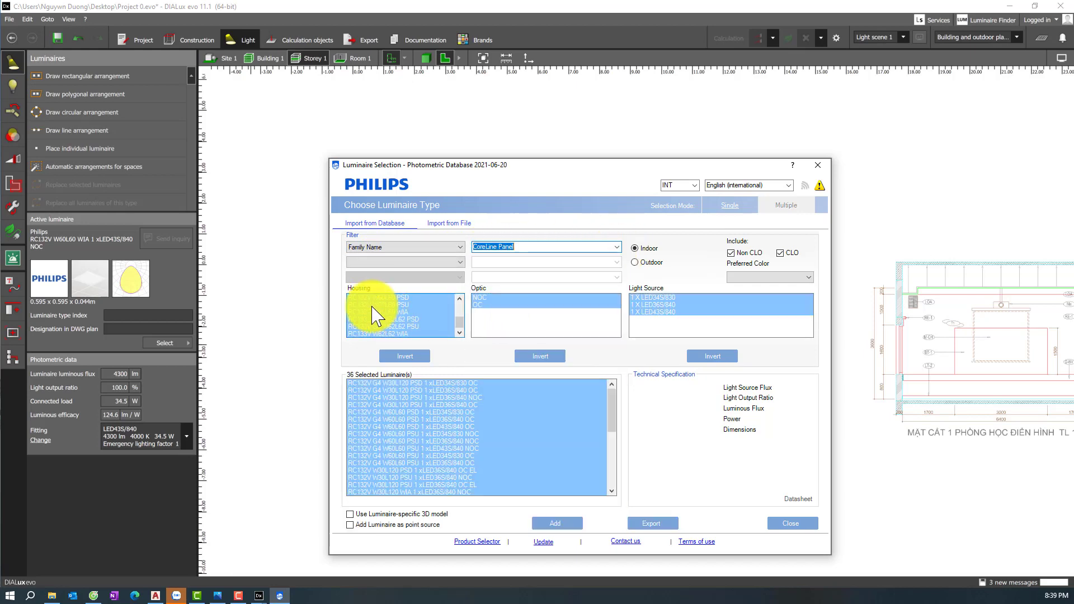
{"action": "left_click", "coordinate": [382, 306]}
{"action": "left_click", "coordinate": [489, 305]}
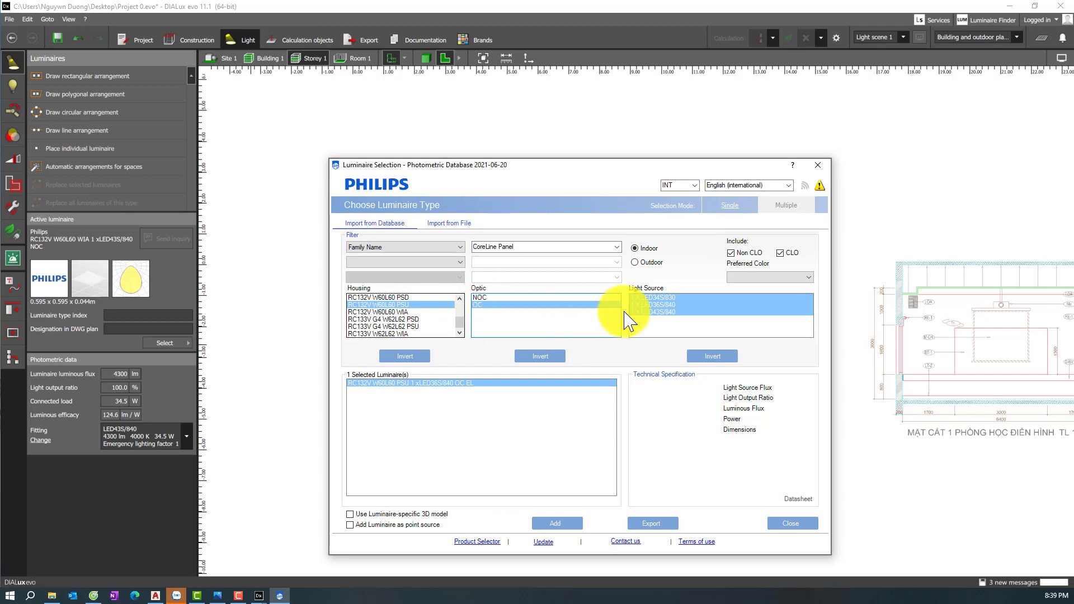
{"action": "left_click", "coordinate": [647, 312]}
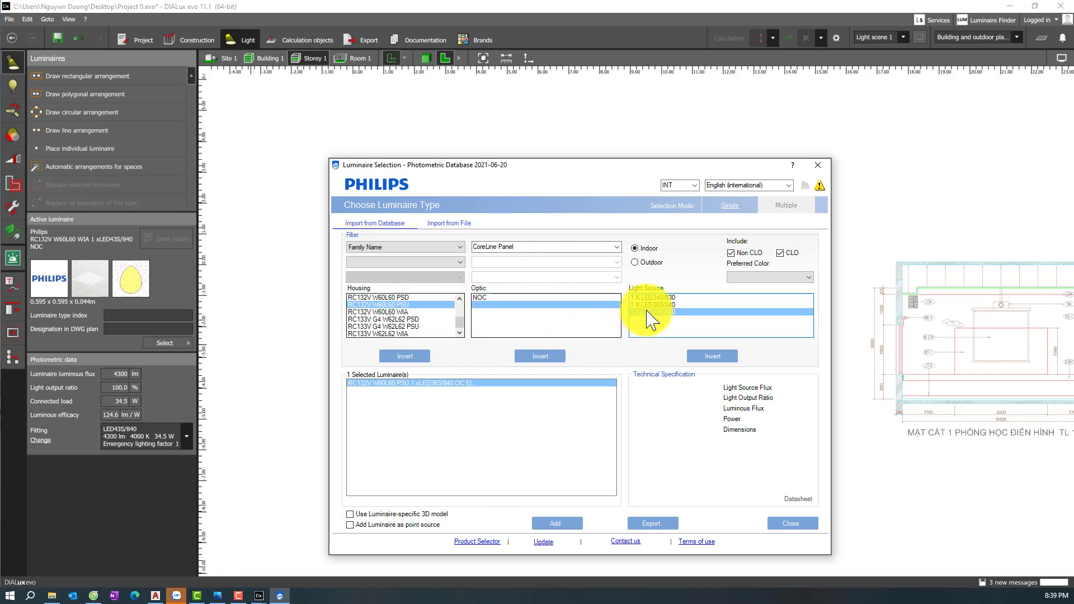
{"action": "left_click", "coordinate": [557, 523]}
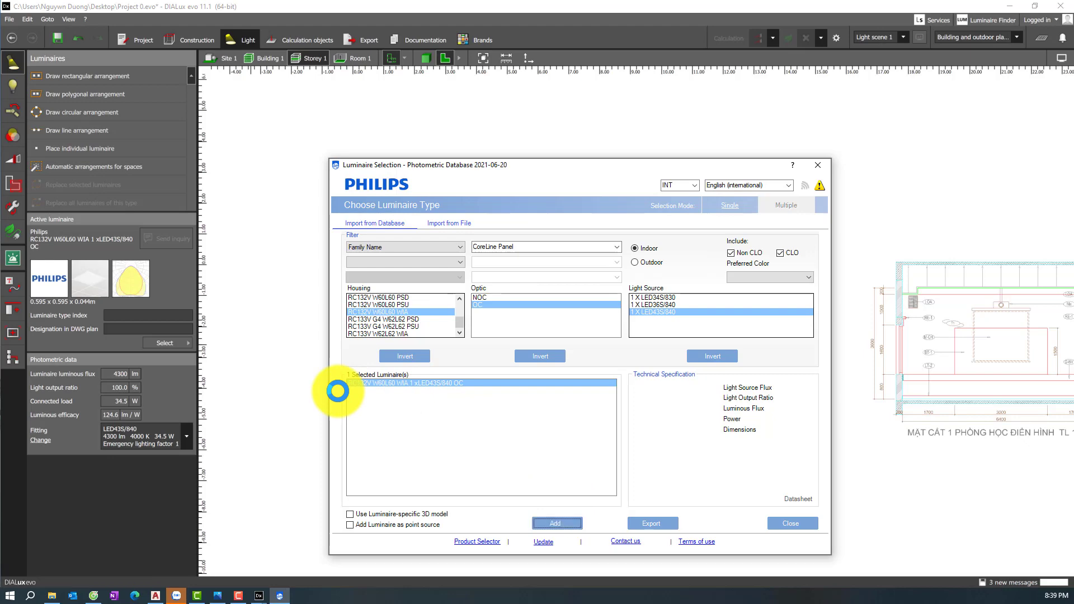
{"action": "left_click", "coordinate": [817, 164]}
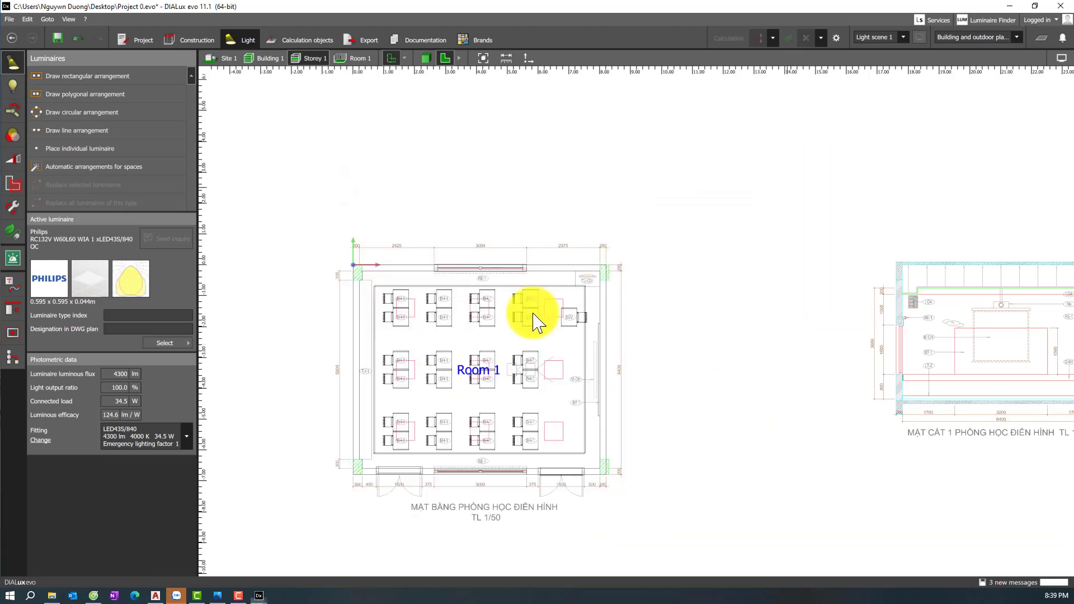
{"action": "scroll", "coordinate": [369, 378], "scroll_direction": "up", "scroll_amount": 2}
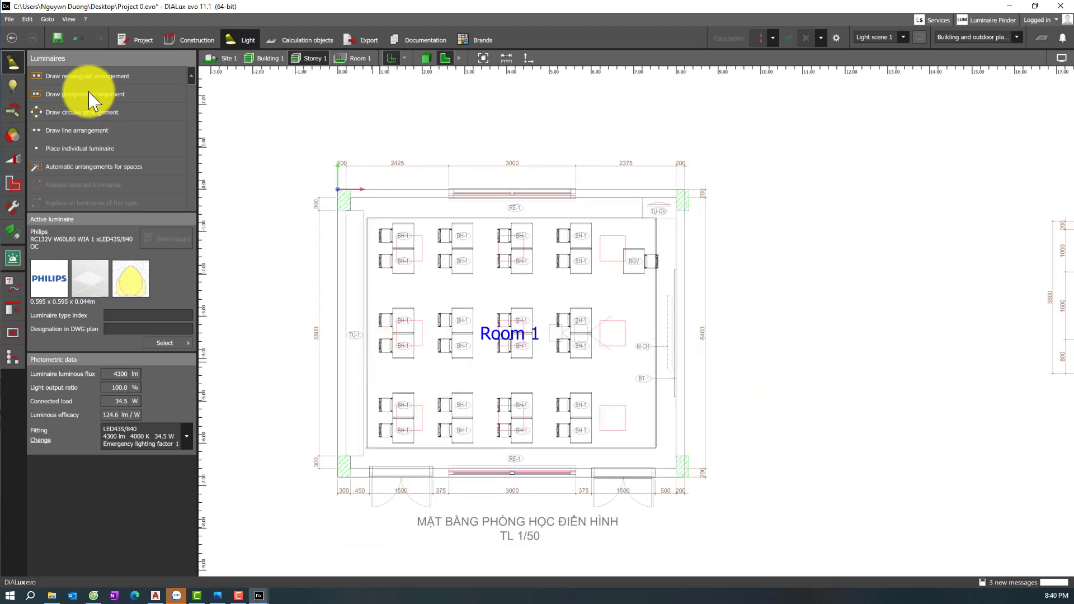
{"action": "left_click", "coordinate": [82, 77]}
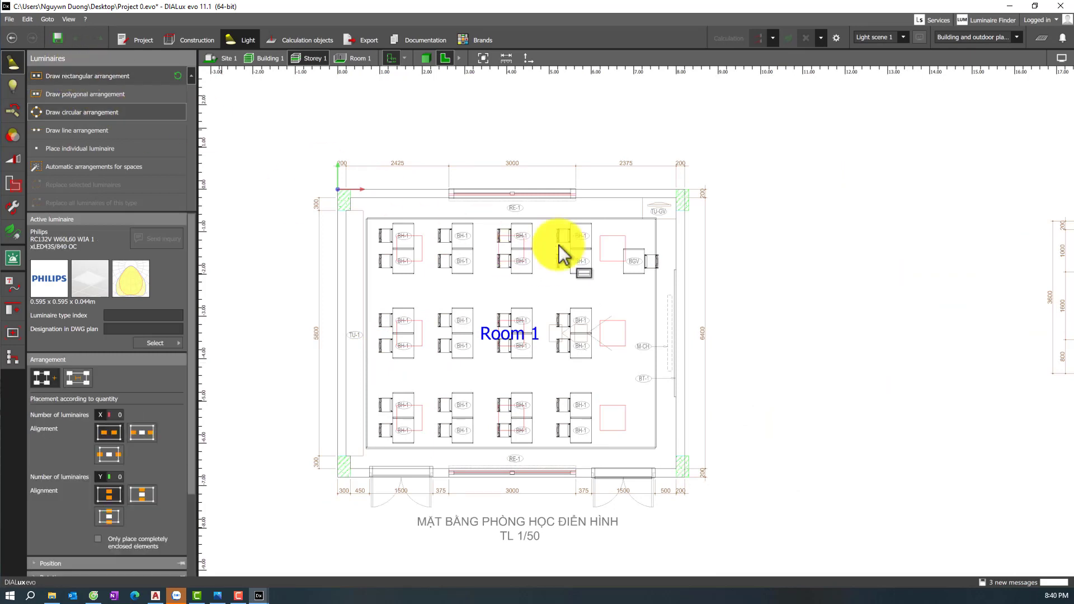
{"action": "left_click", "coordinate": [676, 199]}
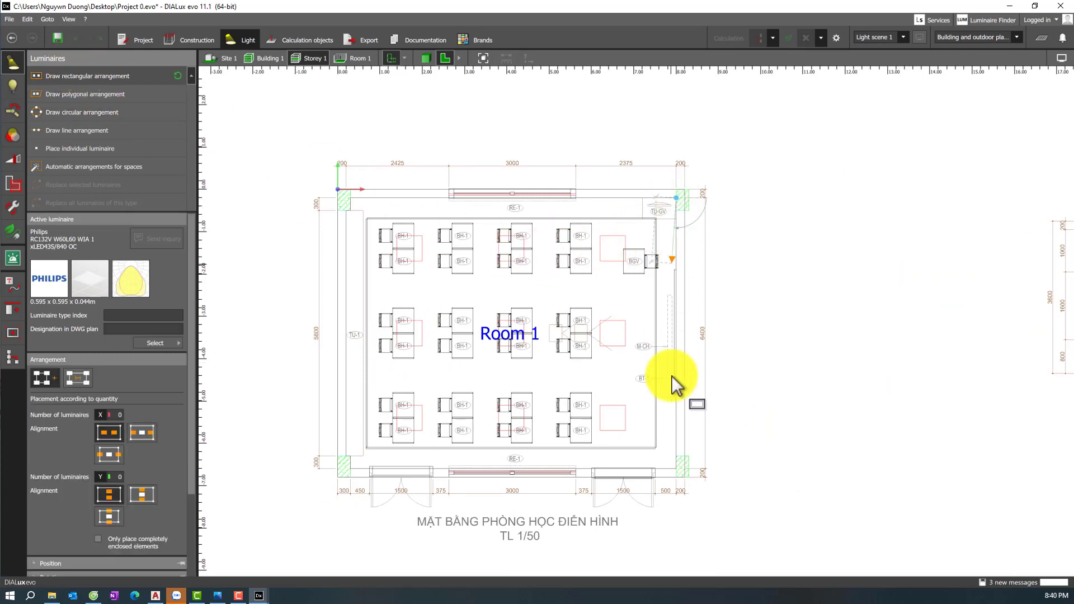
{"action": "left_click", "coordinate": [674, 469]}
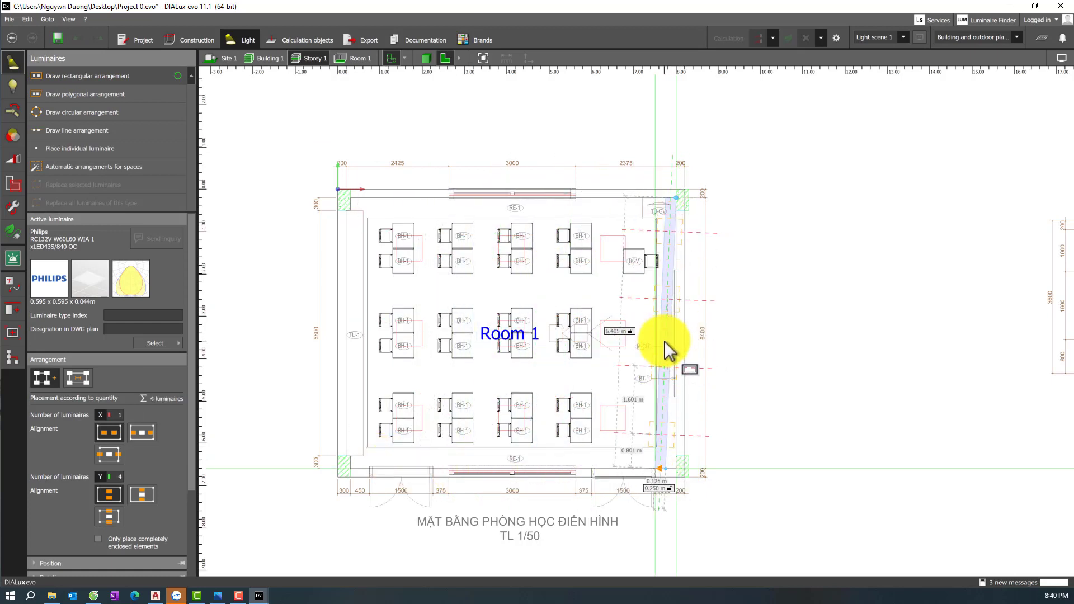
{"action": "key", "text": "Escape"}
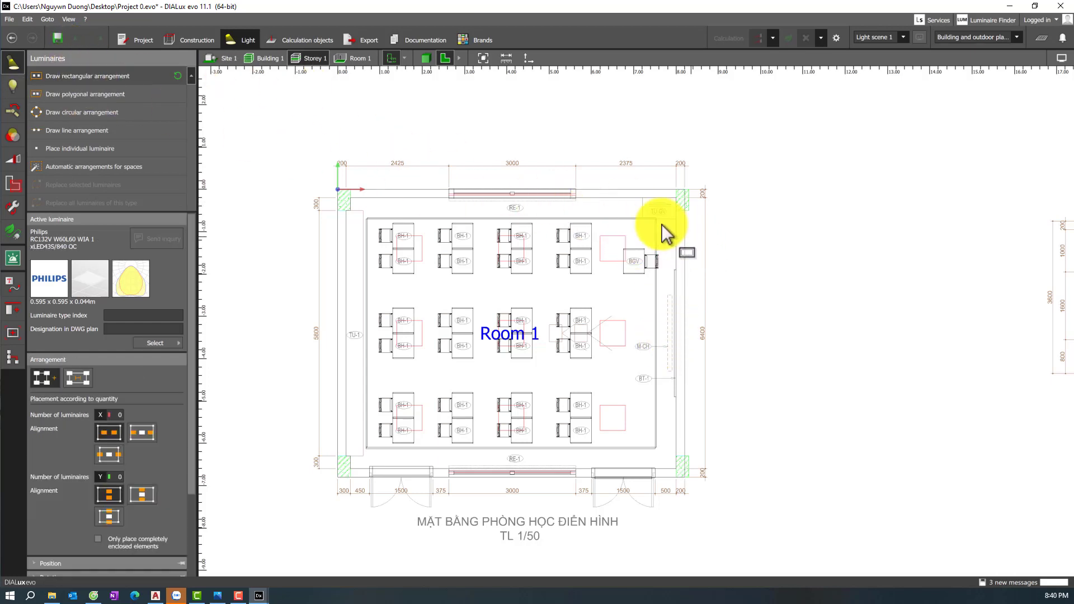
- Draw a rectangular luminaire arrangement covering the whole interior of Room 1, with 3 luminaires in X and 3 in Y
{"action": "left_click", "coordinate": [676, 198]}
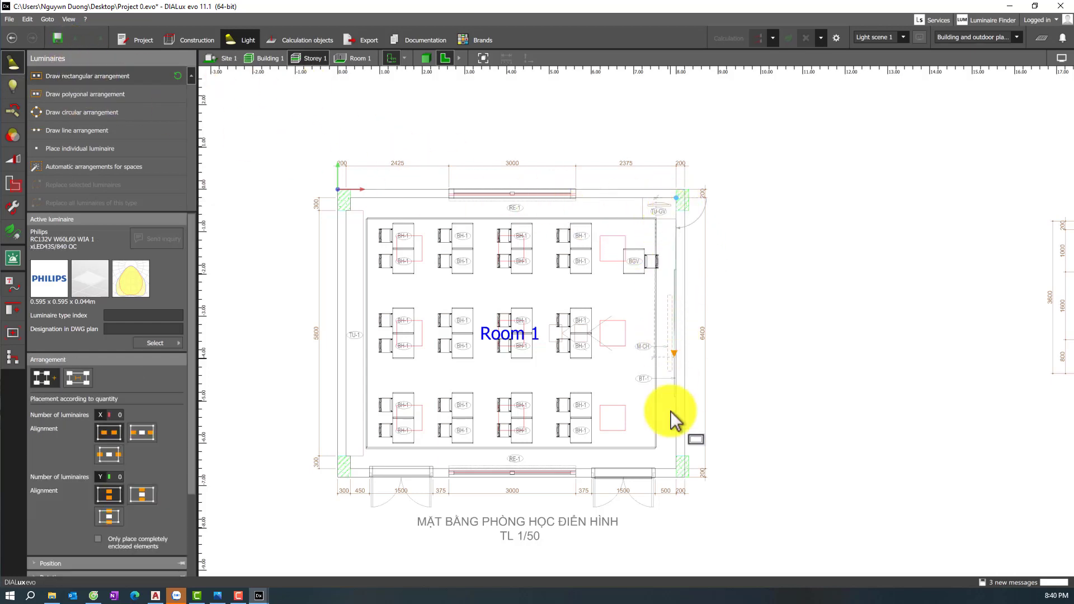
{"action": "left_click", "coordinate": [675, 469]}
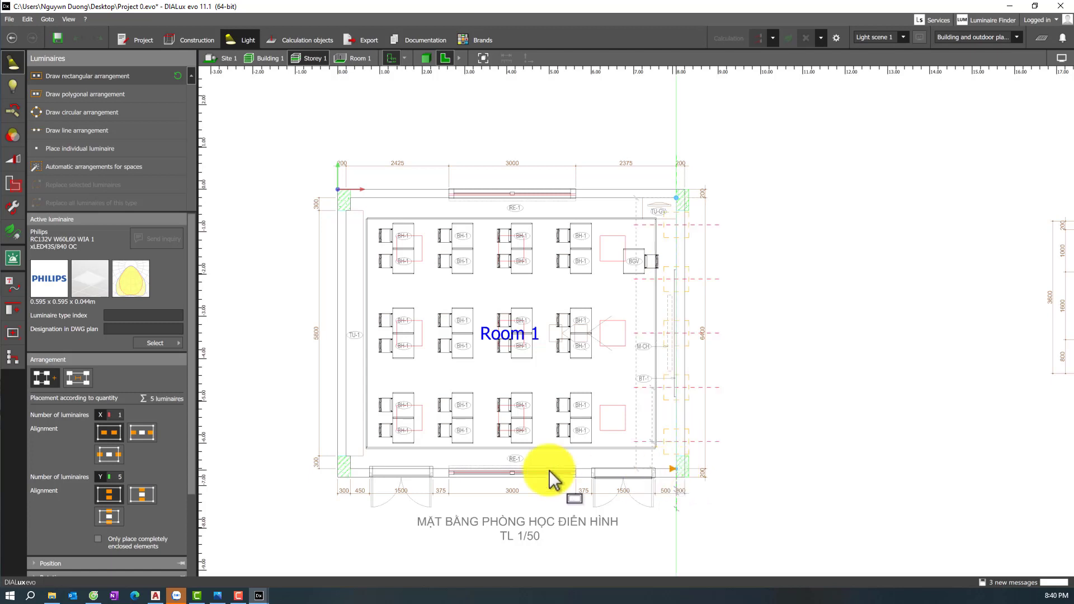
{"action": "left_click", "coordinate": [339, 468]}
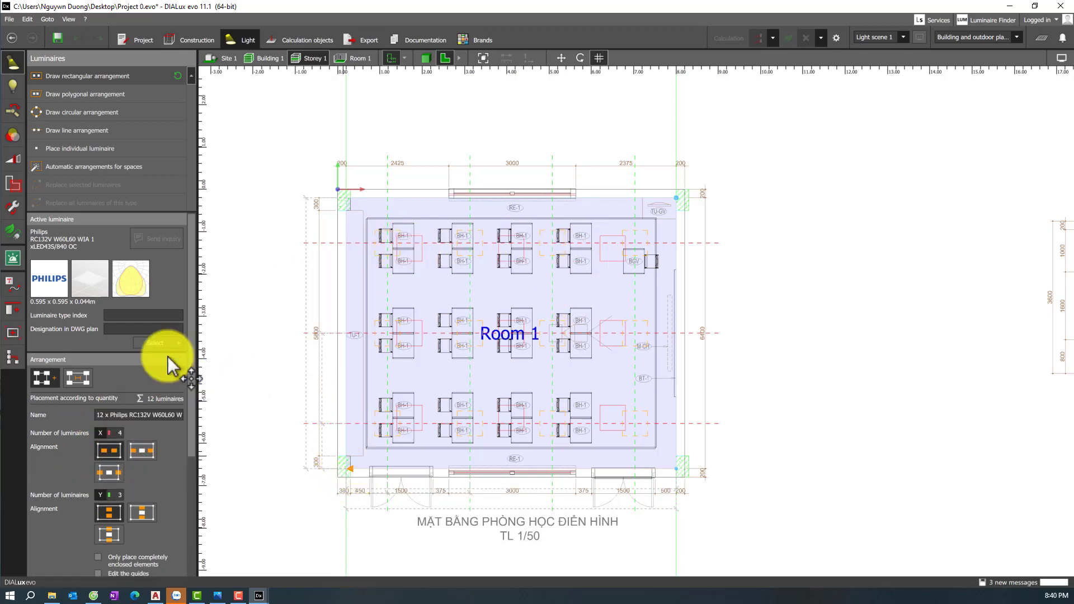
{"action": "key", "text": "Return"}
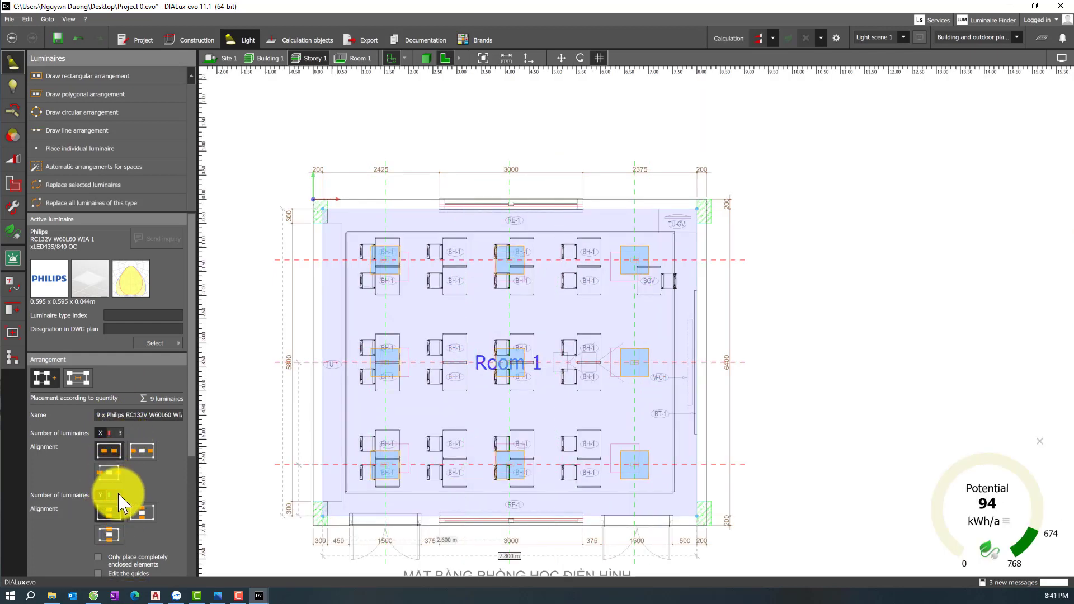
- Try the arrangement with 4 luminaires in Y, and set the number back to 3
{"action": "type", "text": "4"}
{"action": "key", "text": "Return"}
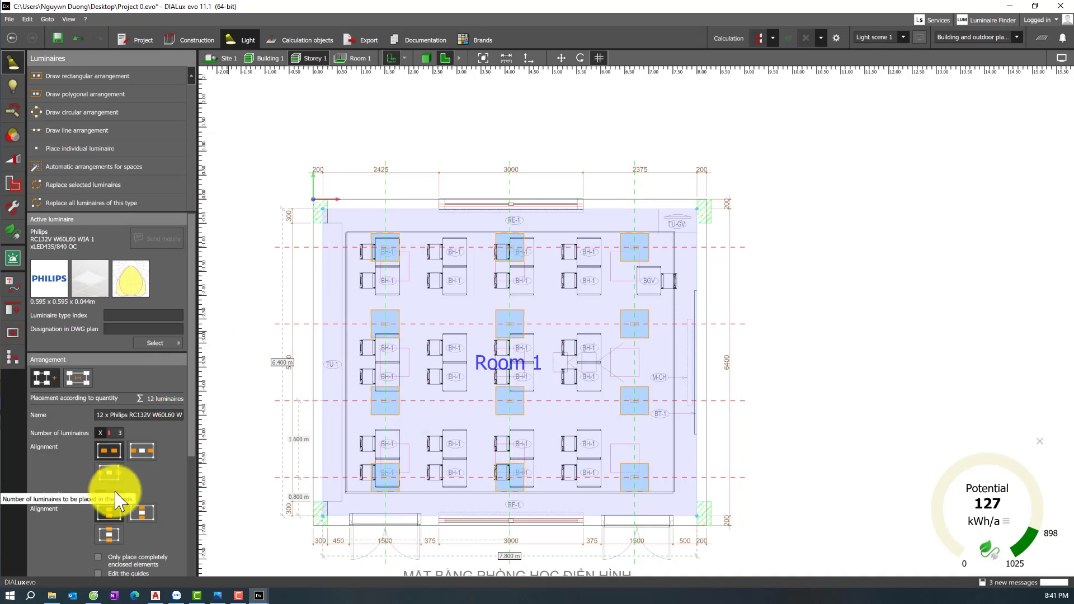
{"action": "left_click", "coordinate": [116, 434]}
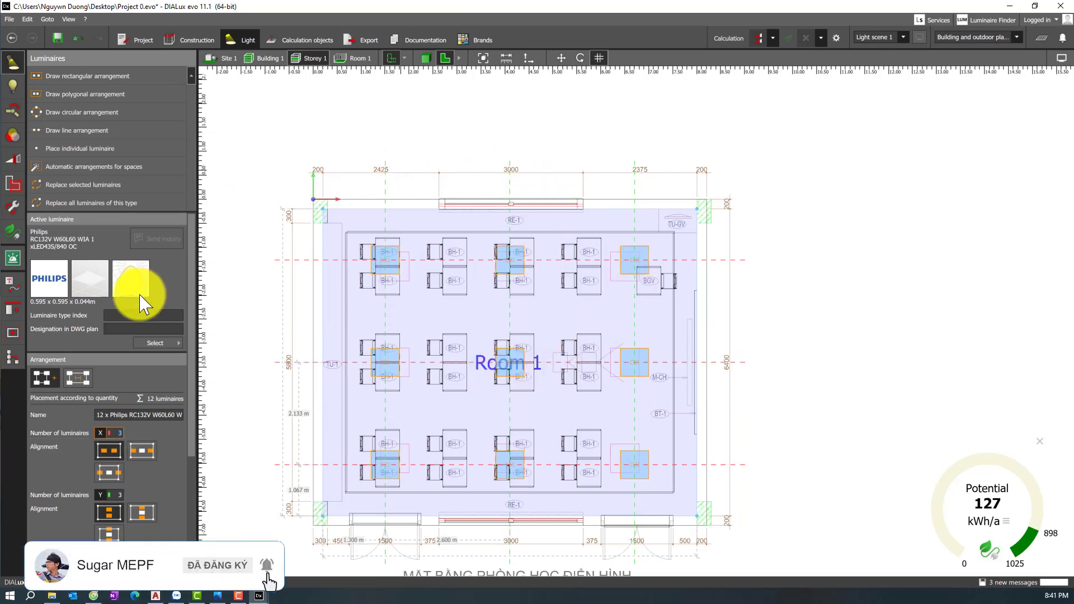
- Set the light centre height of the recessed luminaires to 3.550 m in the mounting settings, and decline saving the project
{"action": "scroll", "coordinate": [120, 408], "scroll_direction": "down", "scroll_amount": 5}
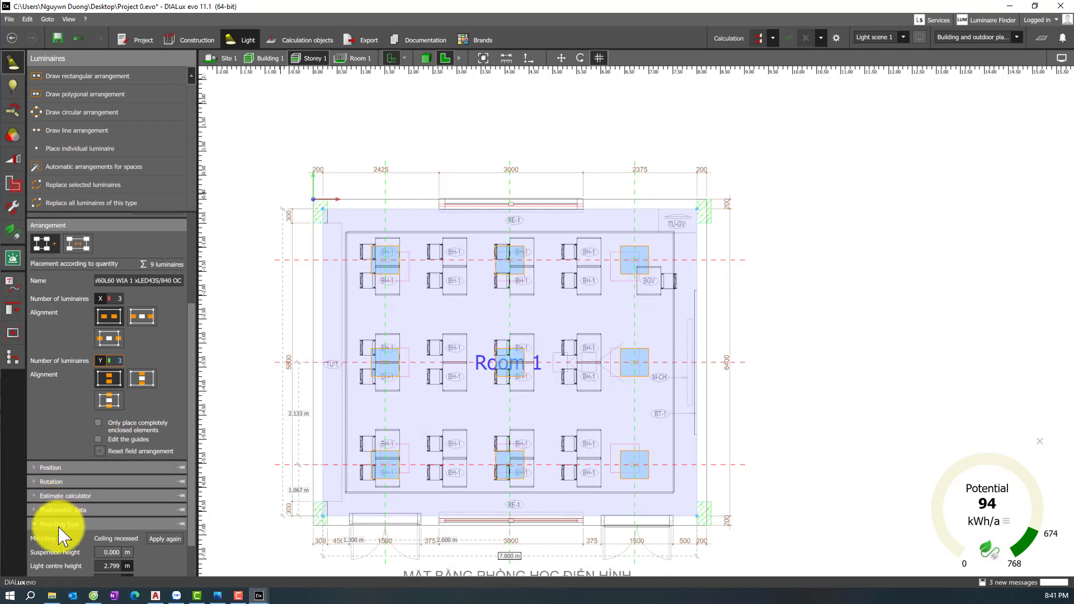
{"action": "left_click", "coordinate": [60, 525]}
{"action": "left_click", "coordinate": [114, 509]}
{"action": "scroll", "coordinate": [149, 497], "scroll_direction": "down", "scroll_amount": 2}
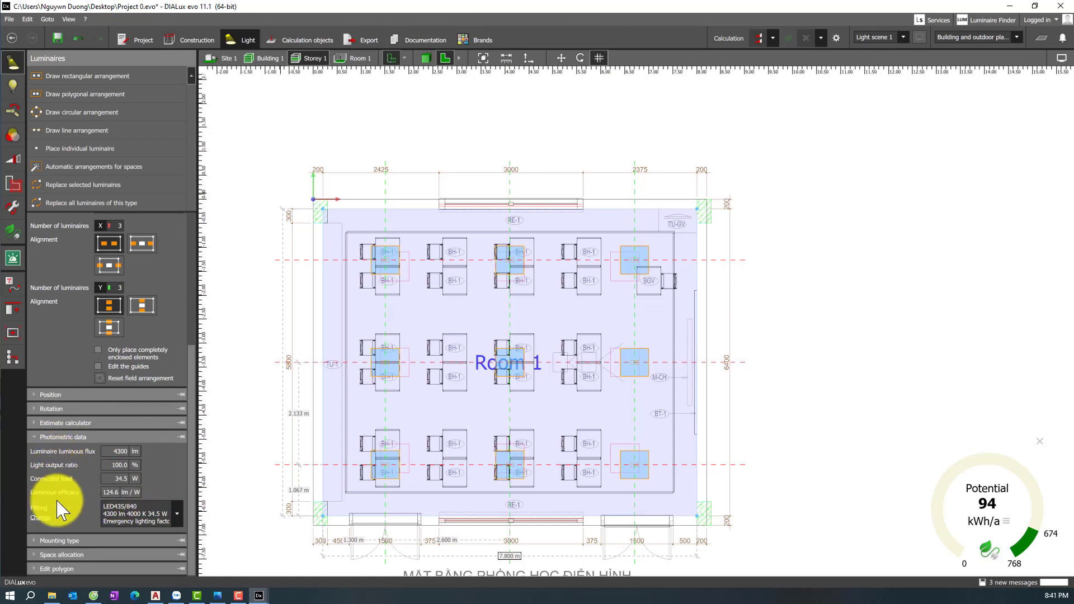
{"action": "left_click", "coordinate": [53, 540]}
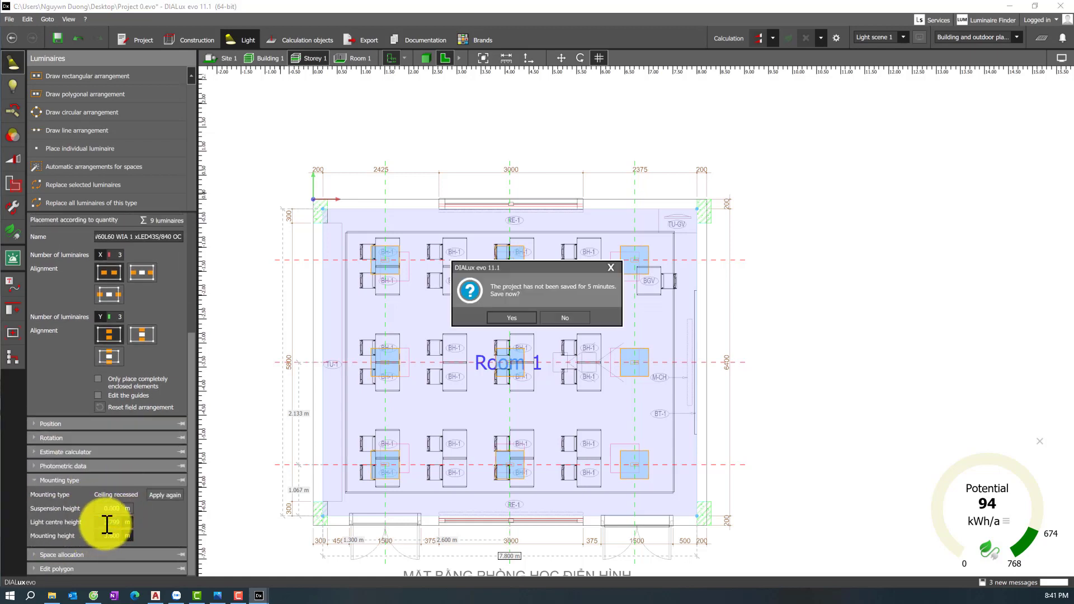
{"action": "left_click", "coordinate": [566, 317]}
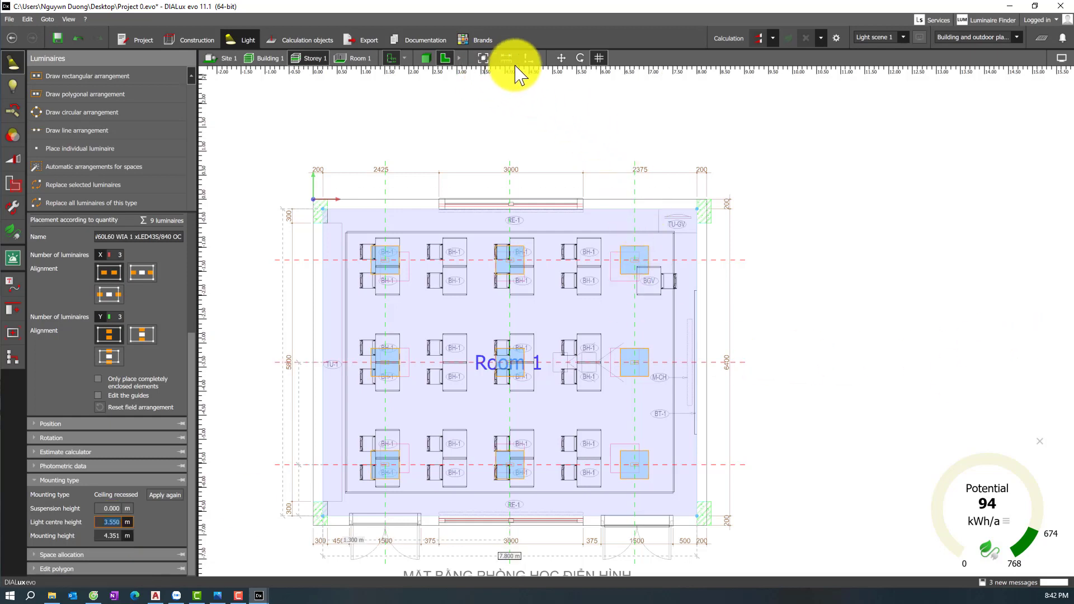
- Run the lighting calculation, inspect the luminaires and the working plane of Room 1 in 3D, and return to the floor plan
{"action": "left_click", "coordinate": [723, 37]}
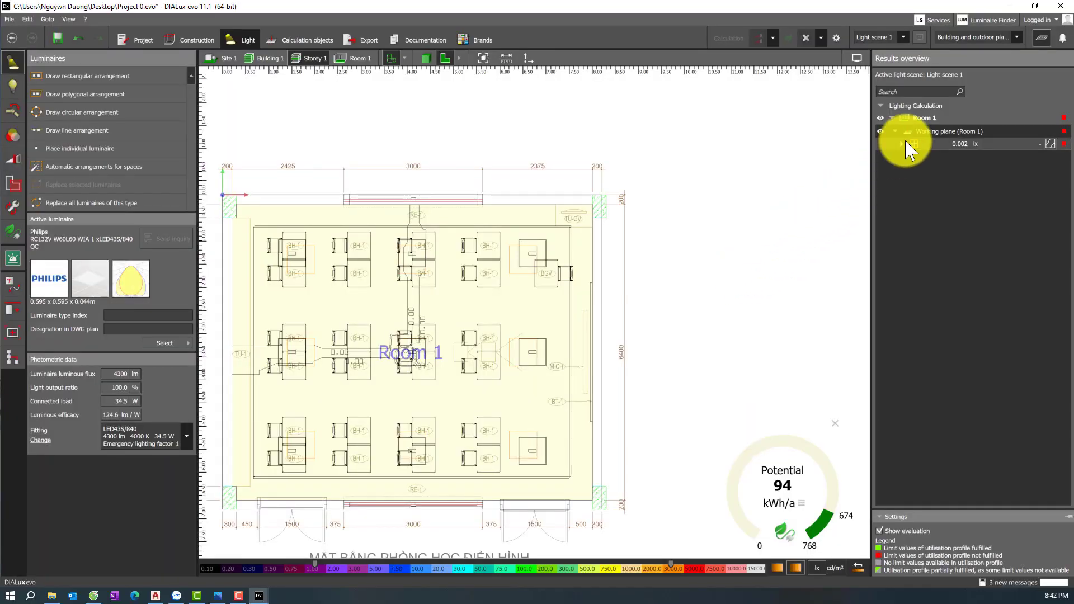
{"action": "left_click", "coordinate": [425, 58]}
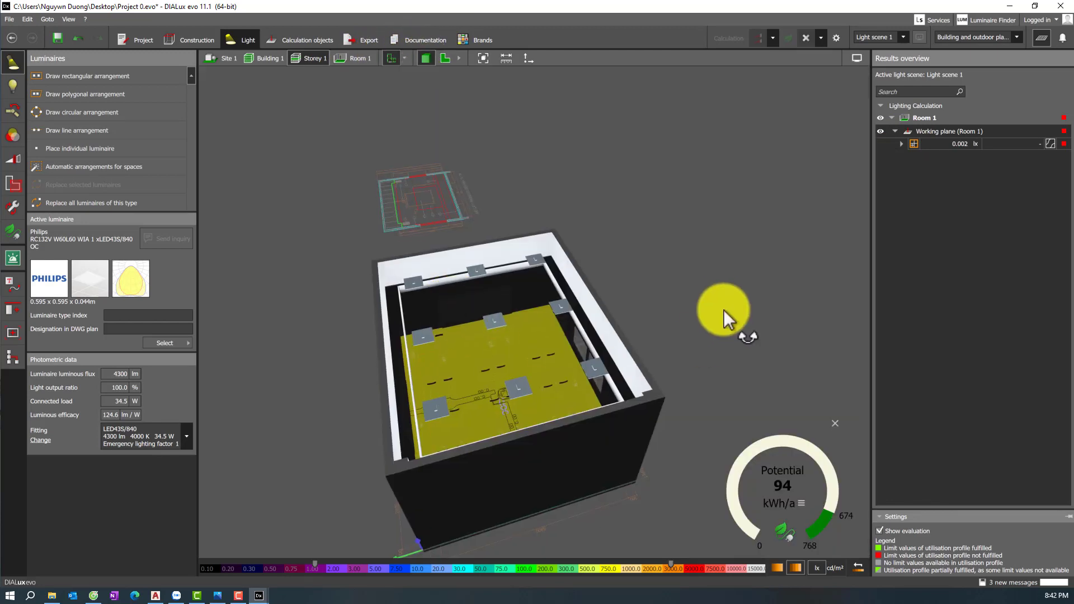
{"action": "left_click_drag", "start_coordinate": [724, 310], "coordinate": [582, 335]}
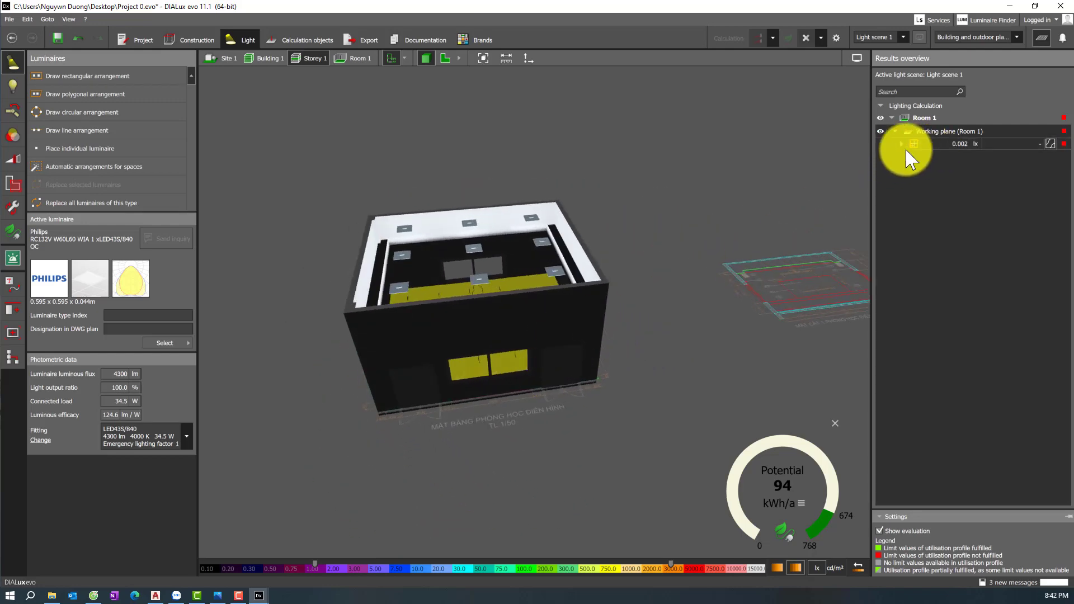
{"action": "left_click", "coordinate": [445, 58]}
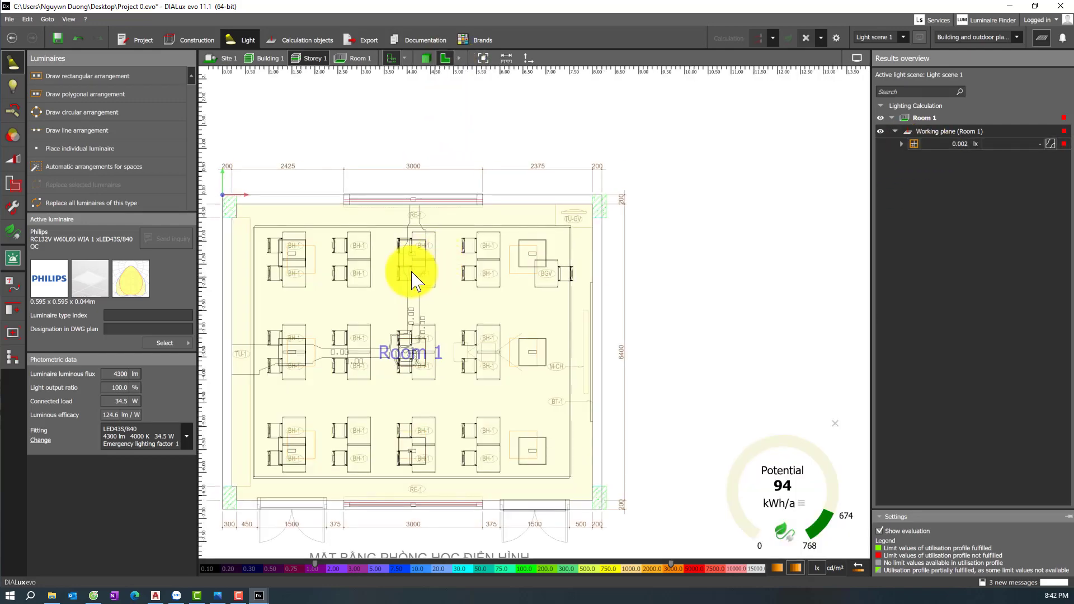
- Check the Storey 1 height settings and the luminaire and ceiling heights in the front view
{"action": "scroll", "coordinate": [413, 271], "scroll_direction": "up", "scroll_amount": 1}
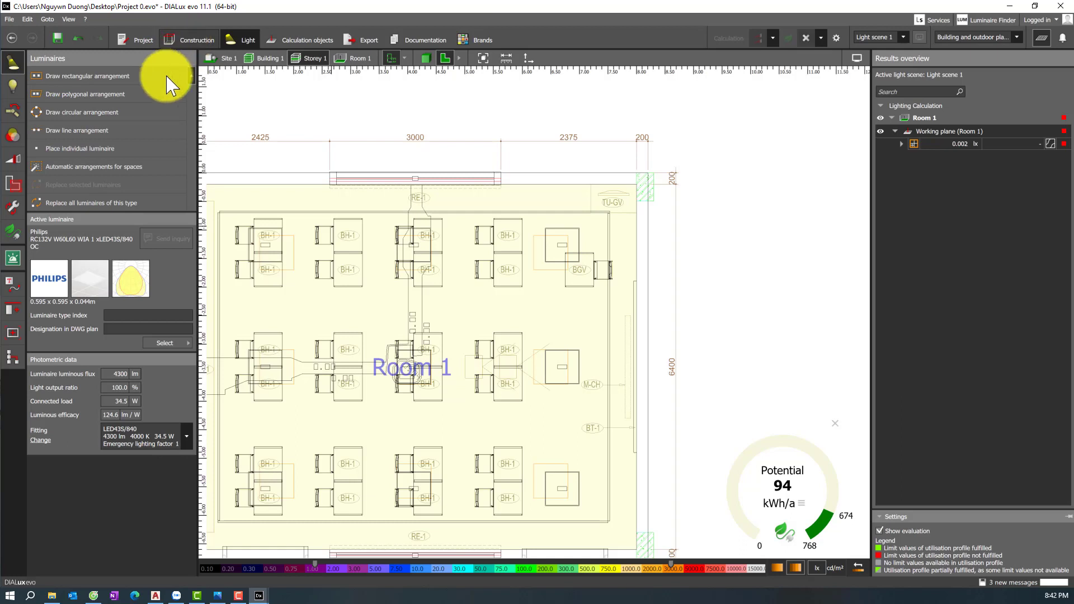
{"action": "left_click", "coordinate": [189, 40]}
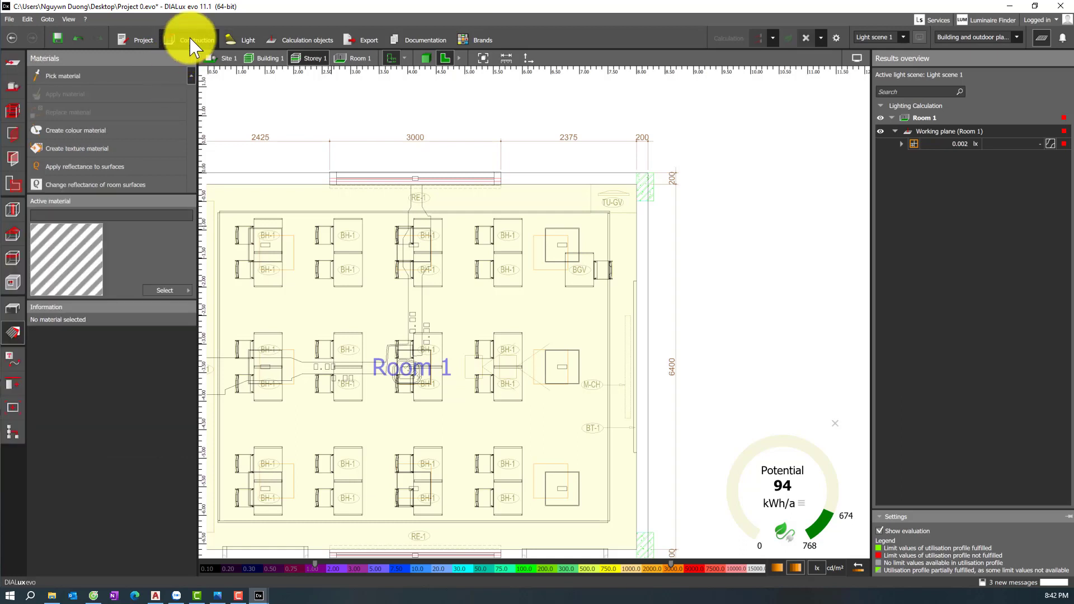
{"action": "left_click", "coordinate": [15, 114]}
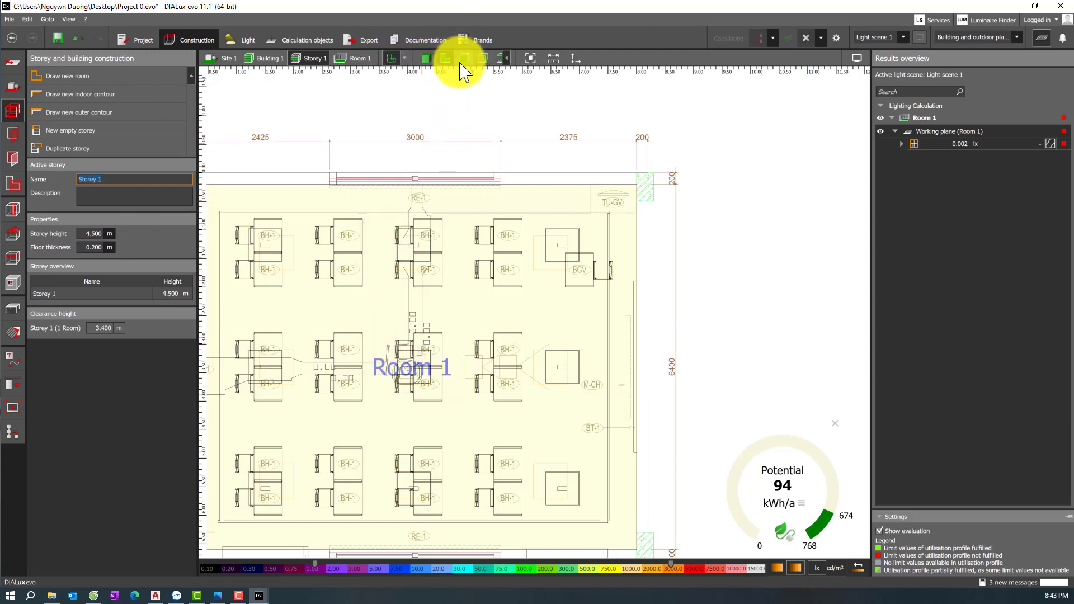
{"action": "left_click", "coordinate": [464, 58]}
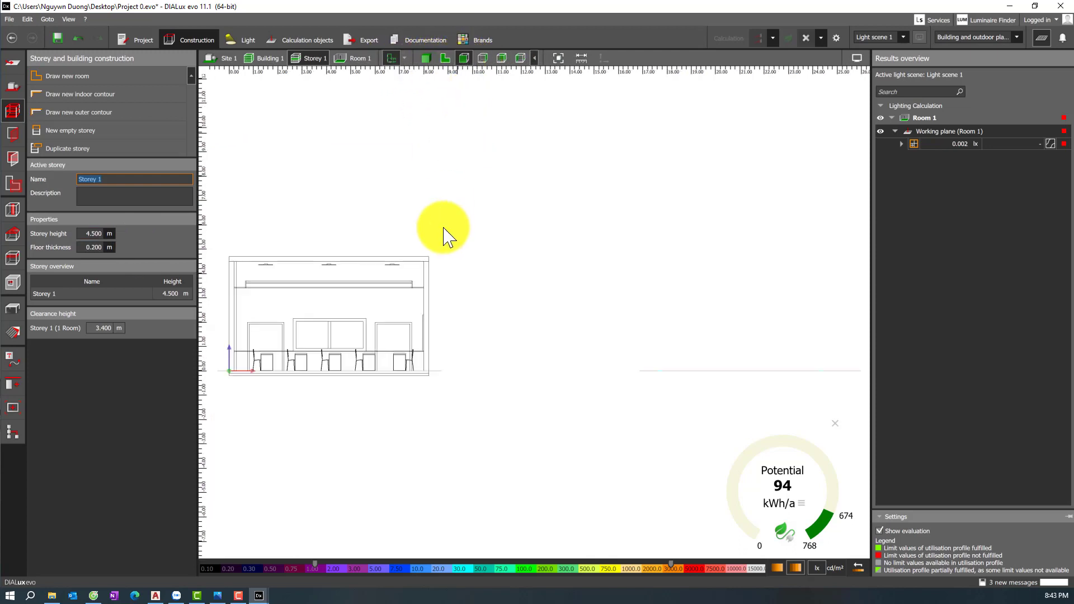
{"action": "scroll", "coordinate": [287, 269], "scroll_direction": "up", "scroll_amount": 3}
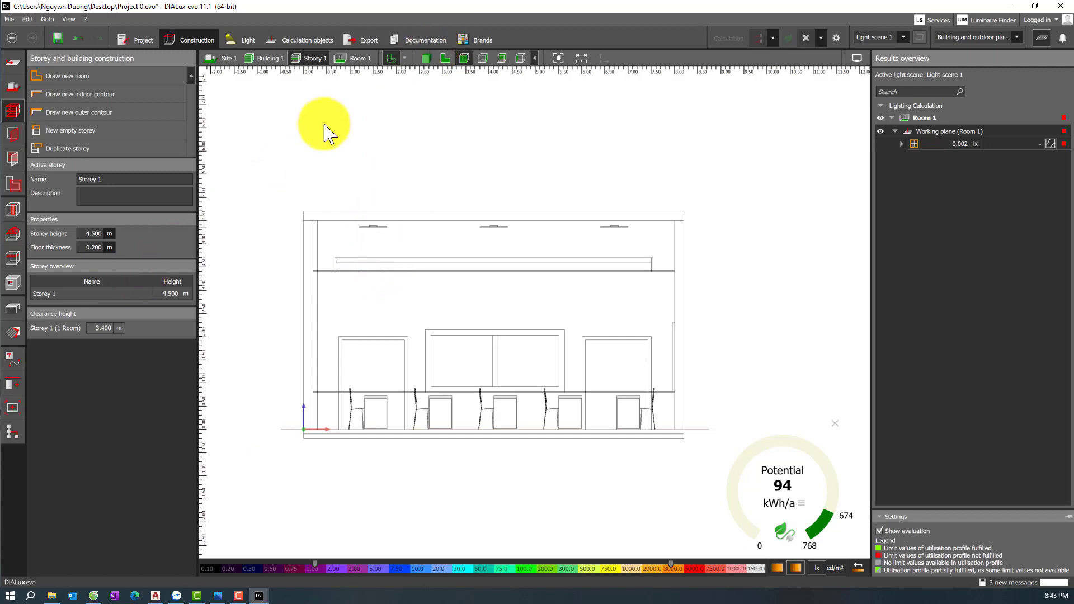
- Select the luminaire arrangement in Room 1 and check its quantity and mounting height settings
{"action": "left_click", "coordinate": [235, 41]}
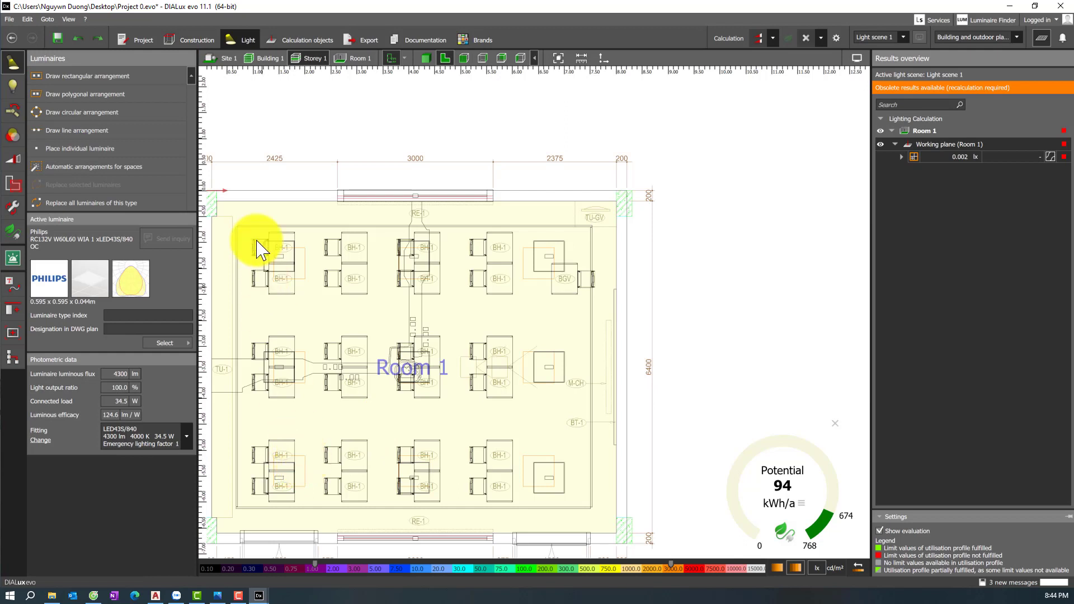
{"action": "left_click_drag", "start_coordinate": [253, 233], "coordinate": [564, 496]}
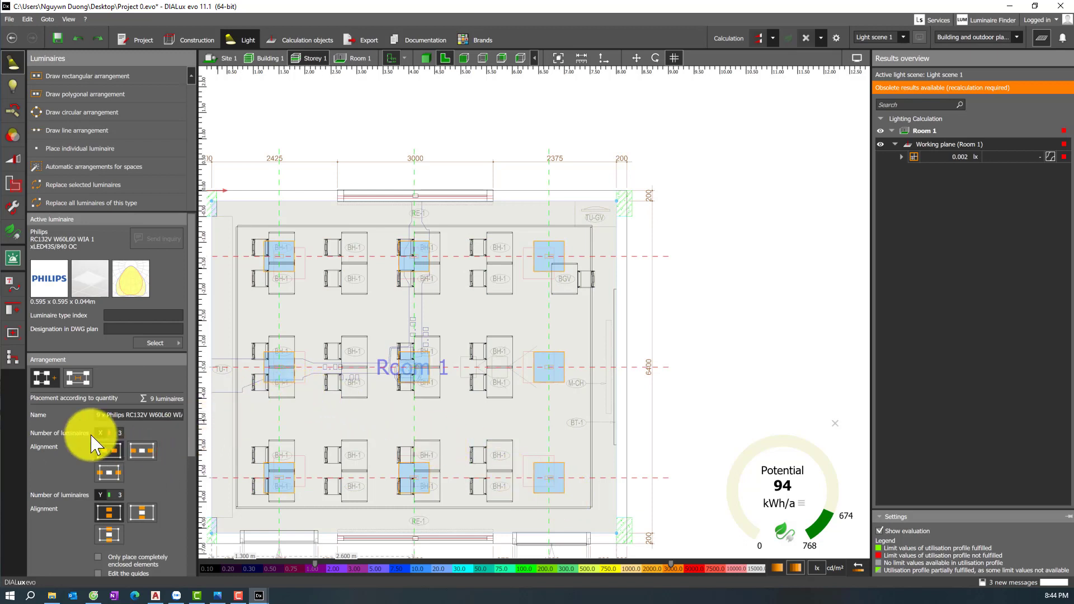
{"action": "scroll", "coordinate": [89, 442], "scroll_direction": "down", "scroll_amount": 5}
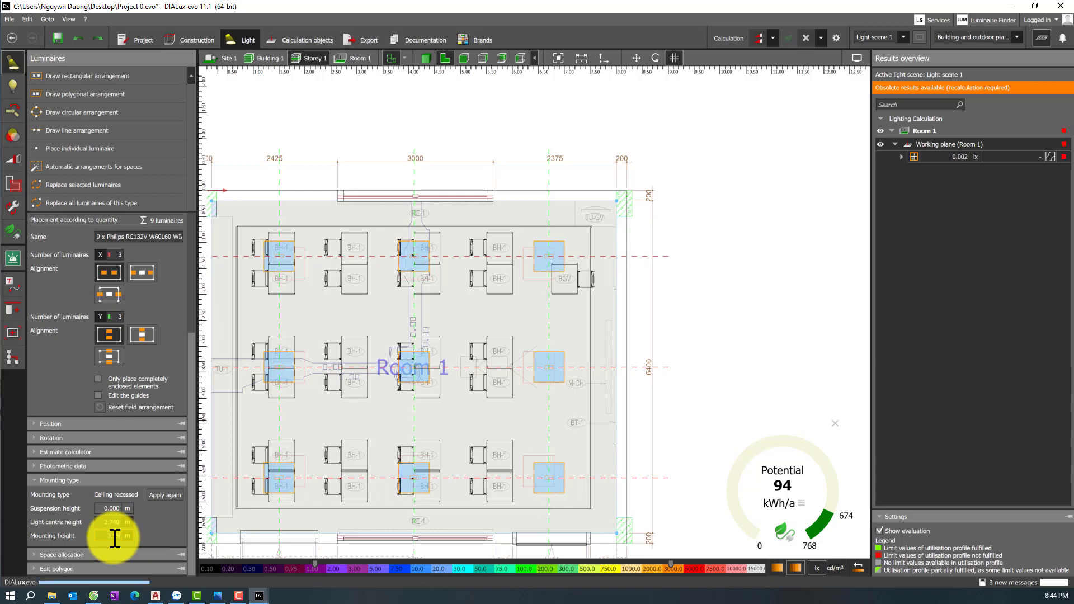
- Recalculate the lighting and expand the working plane's perpendicular illuminance results for Room 1
{"action": "left_click", "coordinate": [730, 39]}
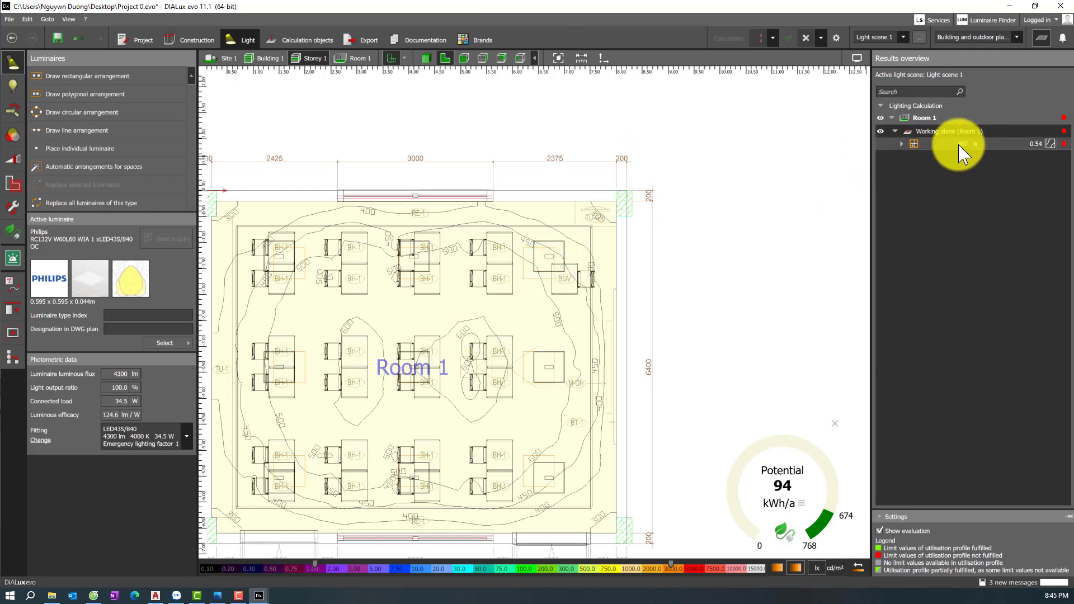
{"action": "left_click", "coordinate": [904, 146]}
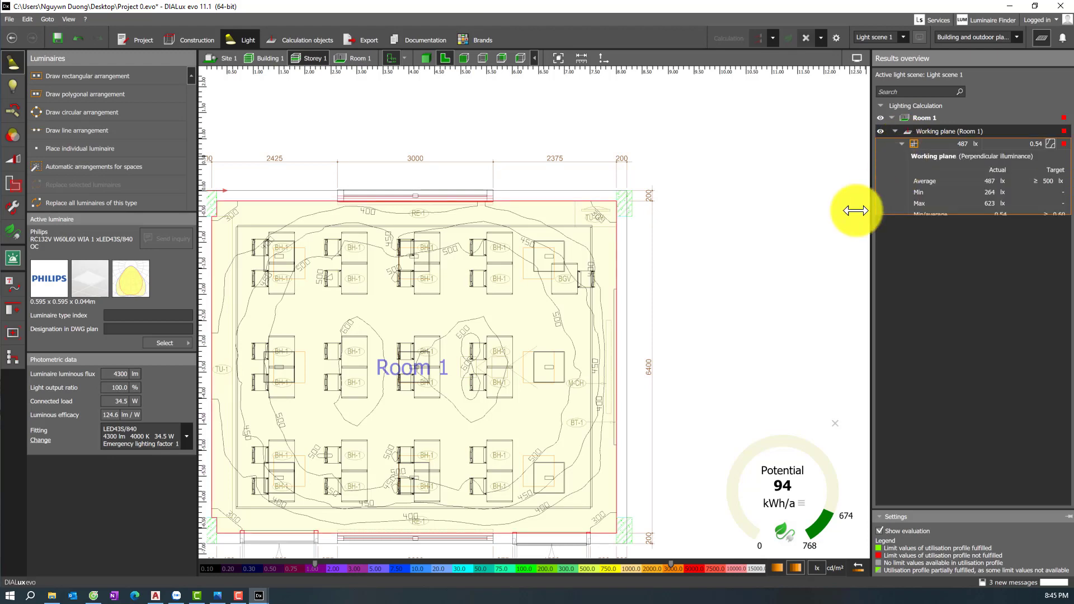
{"action": "middle_click_drag", "start_coordinate": [488, 310], "coordinate": [510, 251]}
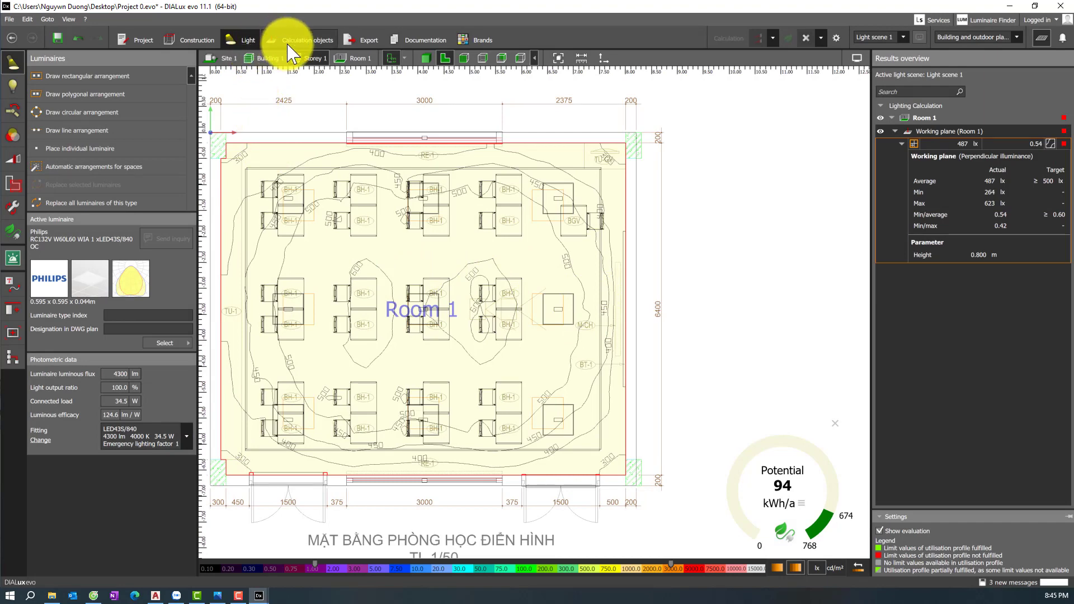
- Review the available calculation object types and the calculation parameters of the calculation surface
{"action": "left_click", "coordinate": [302, 40]}
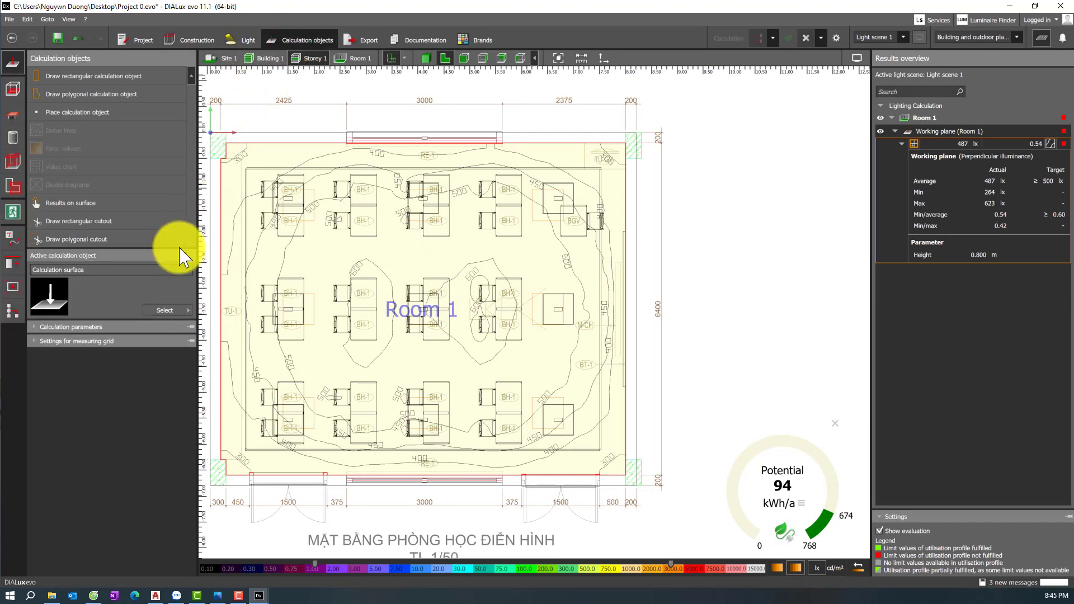
{"action": "left_click", "coordinate": [168, 311]}
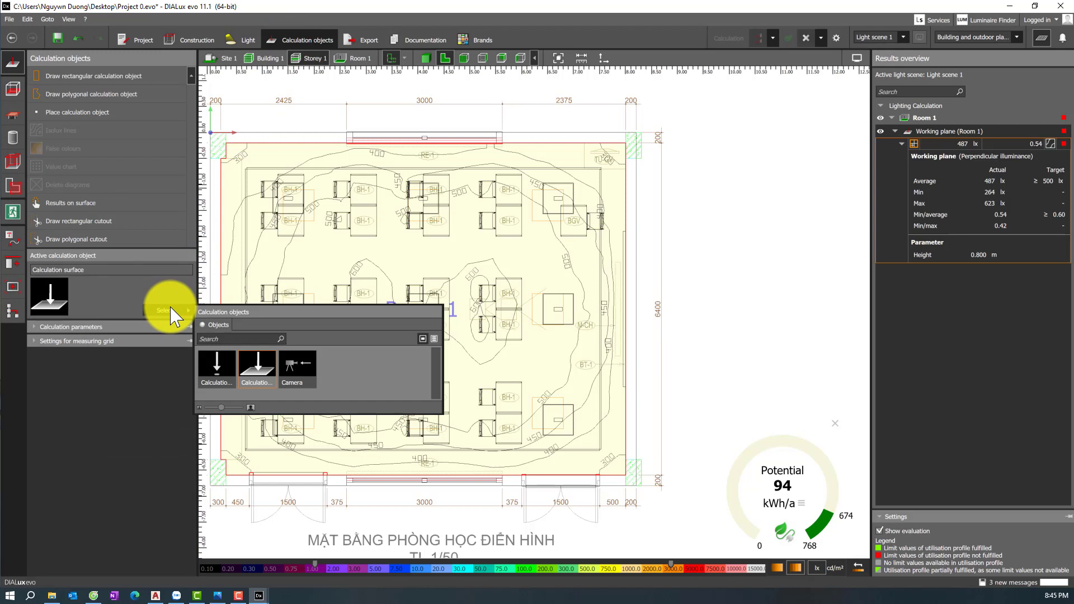
{"action": "left_click", "coordinate": [72, 327]}
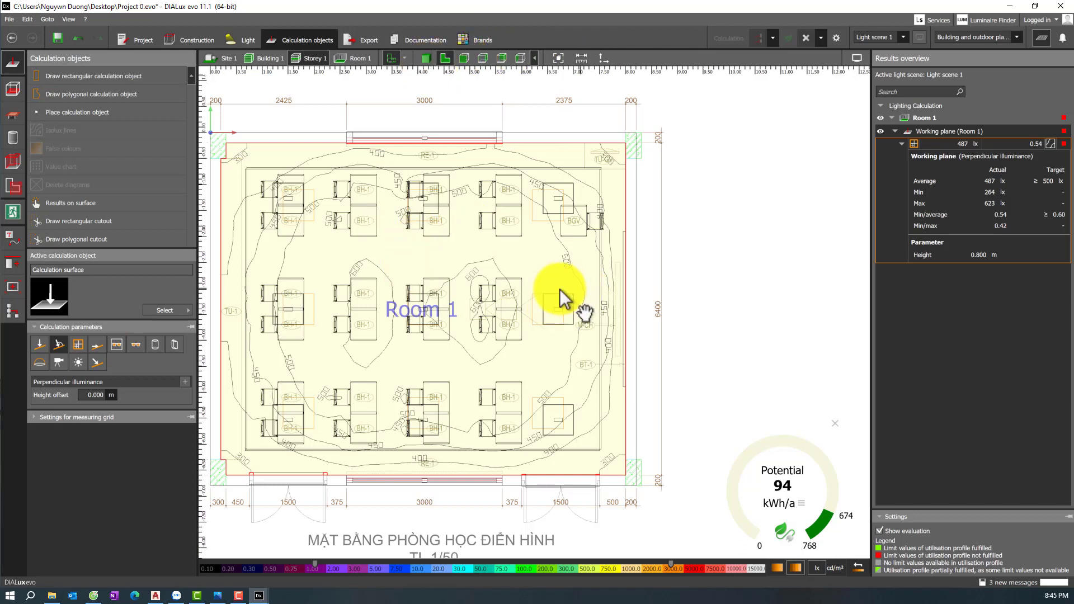
{"action": "middle_click_drag", "start_coordinate": [571, 308], "coordinate": [556, 307]}
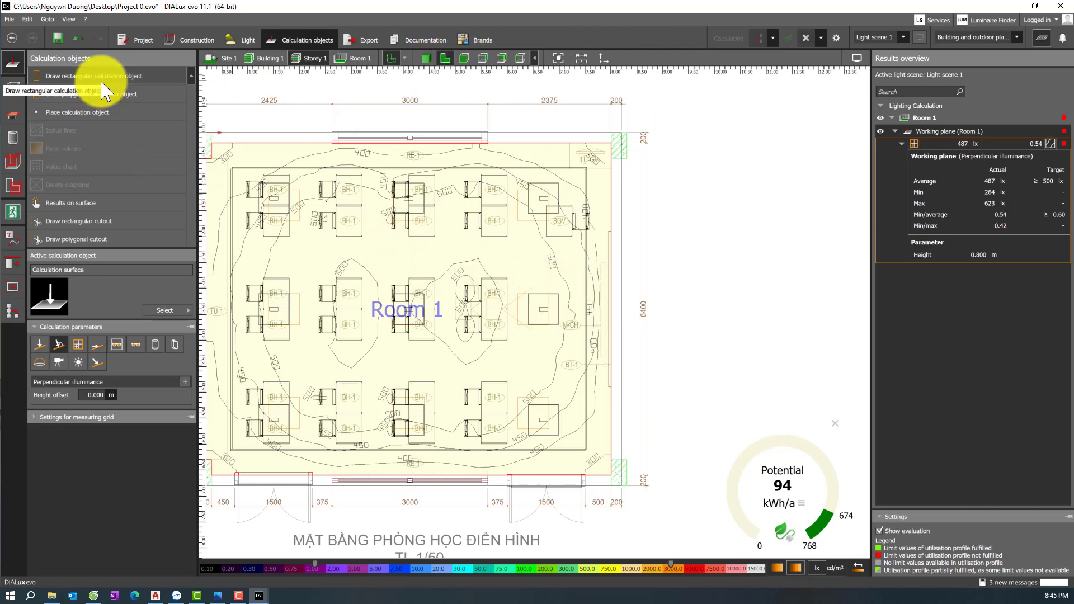
- Draw a rectangular calculation surface of about 2.99 by 1.50 m over the board on the classroom's front wall in 3D
{"action": "left_click", "coordinate": [425, 57]}
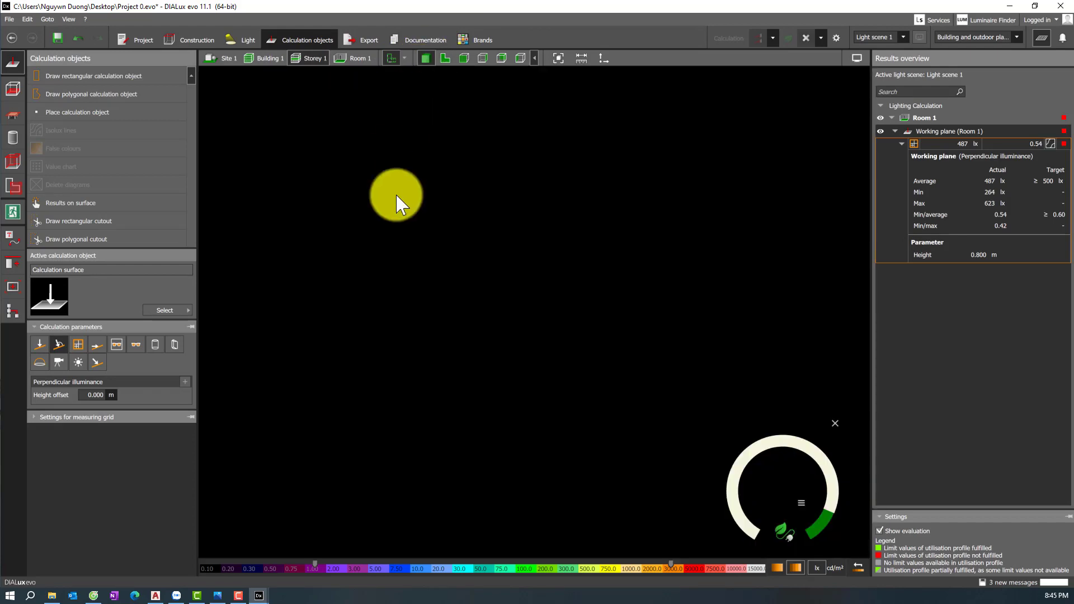
{"action": "right_click_drag", "start_coordinate": [434, 291], "coordinate": [496, 307]}
{"action": "scroll", "coordinate": [531, 403], "scroll_direction": "up", "scroll_amount": 5}
{"action": "scroll", "coordinate": [455, 300], "scroll_direction": "up", "scroll_amount": 6}
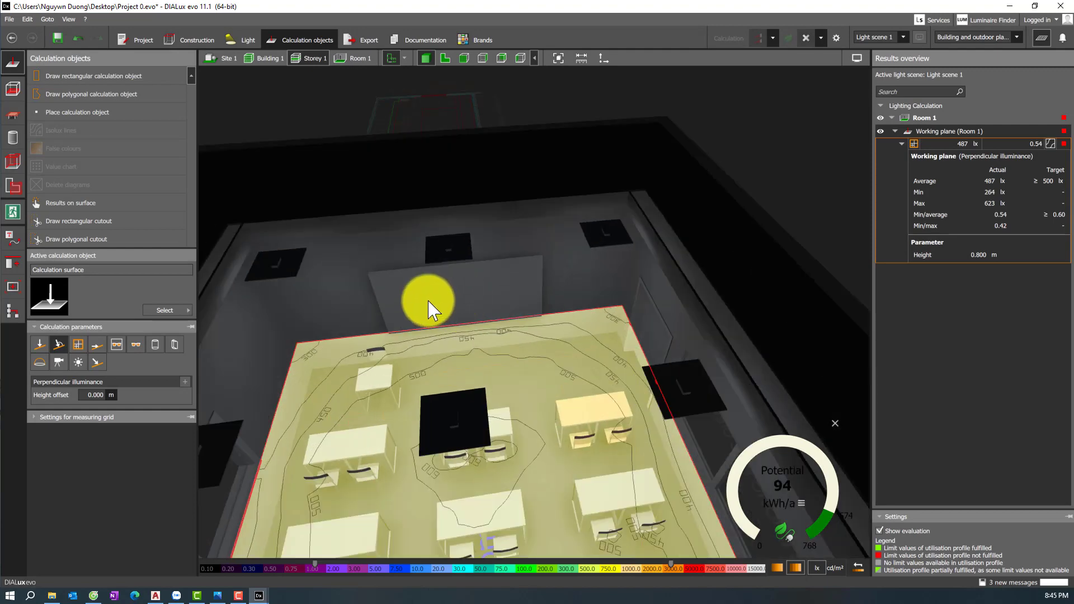
{"action": "left_click", "coordinate": [61, 77]}
{"action": "left_click", "coordinate": [115, 119]}
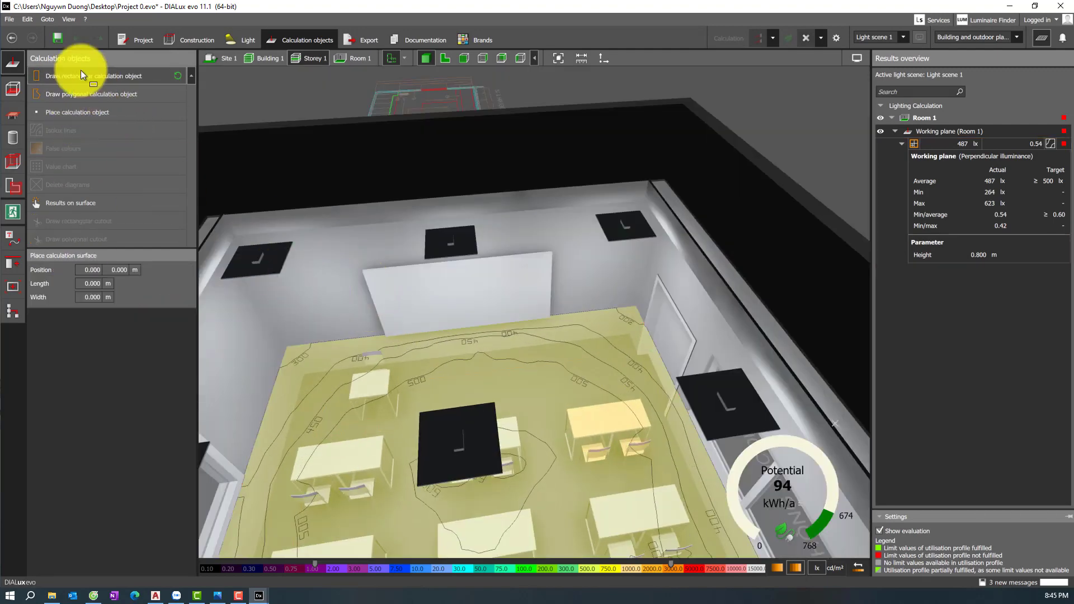
{"action": "left_click", "coordinate": [364, 273]}
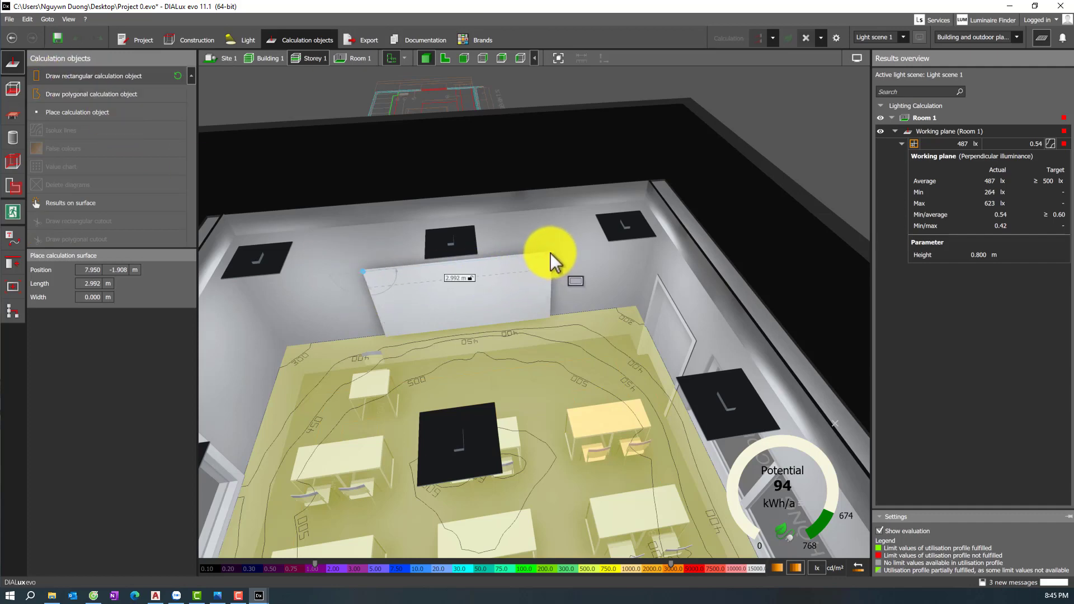
{"action": "left_click", "coordinate": [546, 271]}
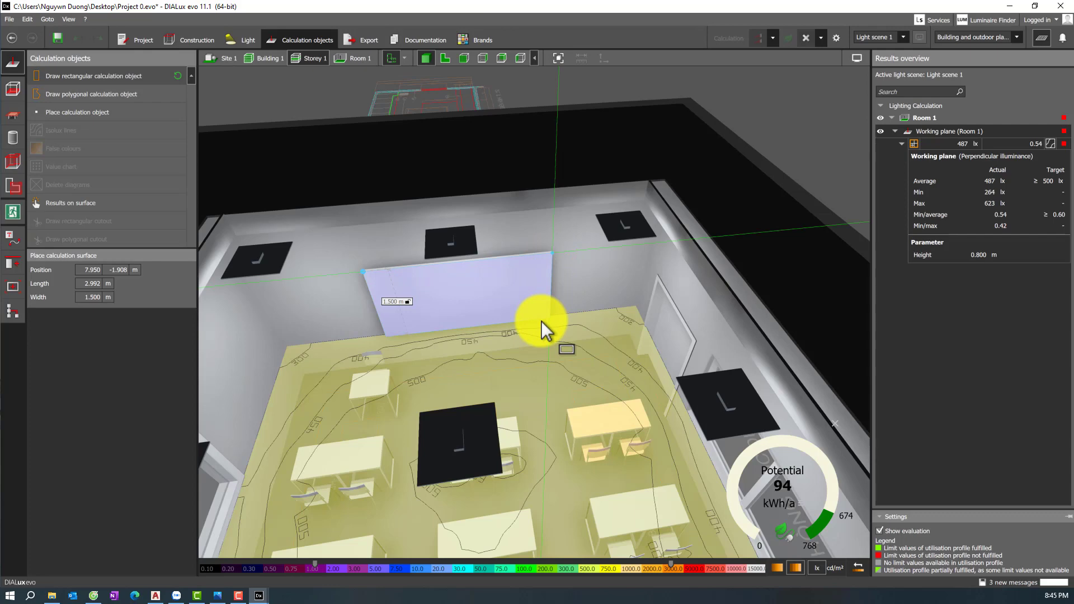
{"action": "left_click", "coordinate": [542, 322]}
{"action": "left_click", "coordinate": [509, 322]}
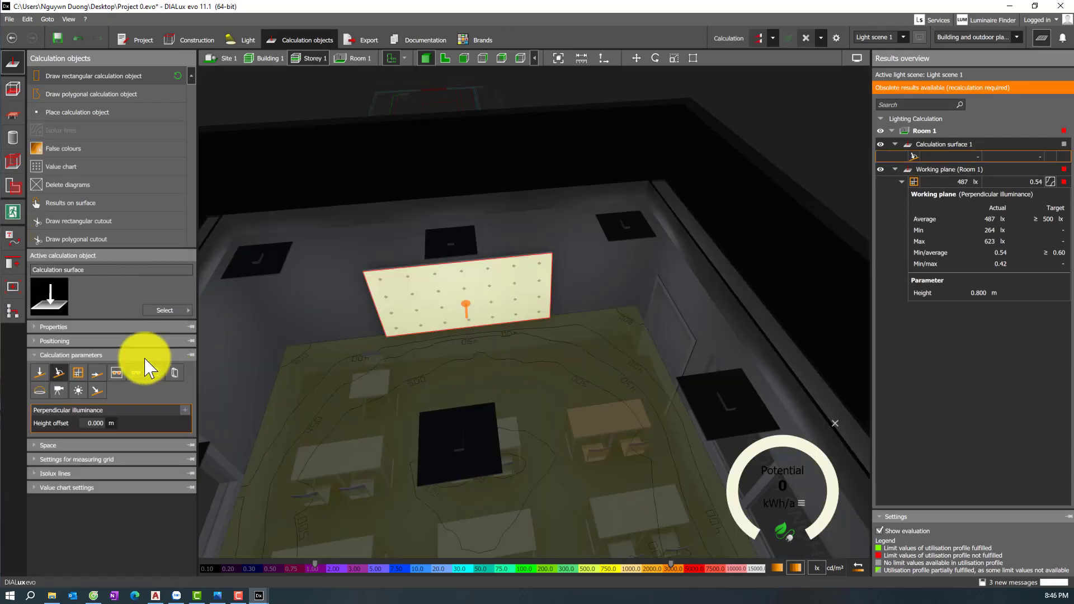
- Check the board calculation surface's value chart settings, its alignment in the front view and its positioning values
{"action": "left_click", "coordinate": [73, 489]}
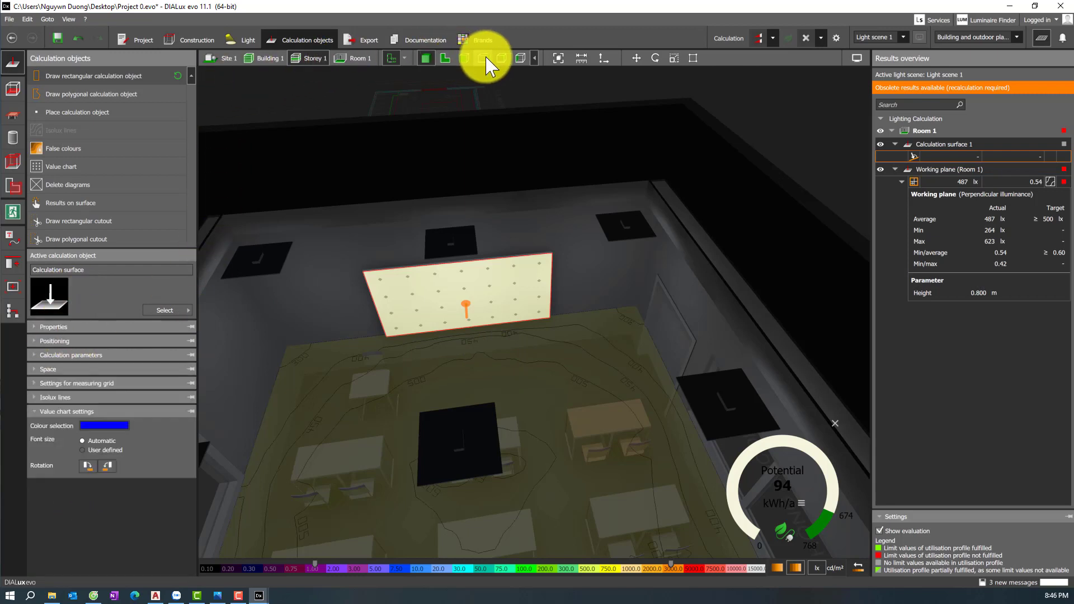
{"action": "left_click", "coordinate": [465, 61]}
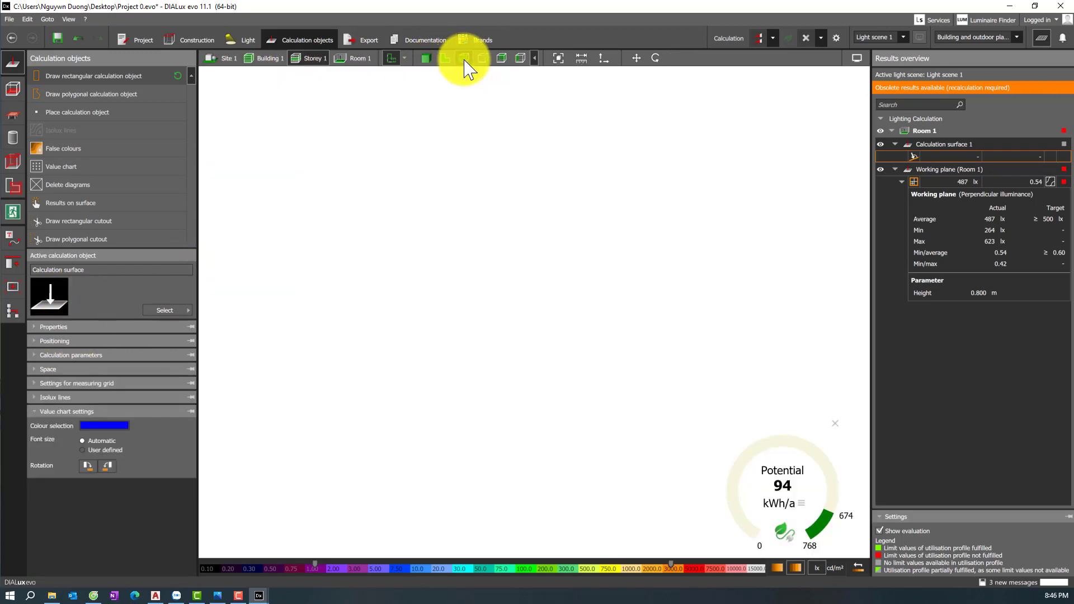
{"action": "scroll", "coordinate": [722, 397], "scroll_direction": "up", "scroll_amount": 5}
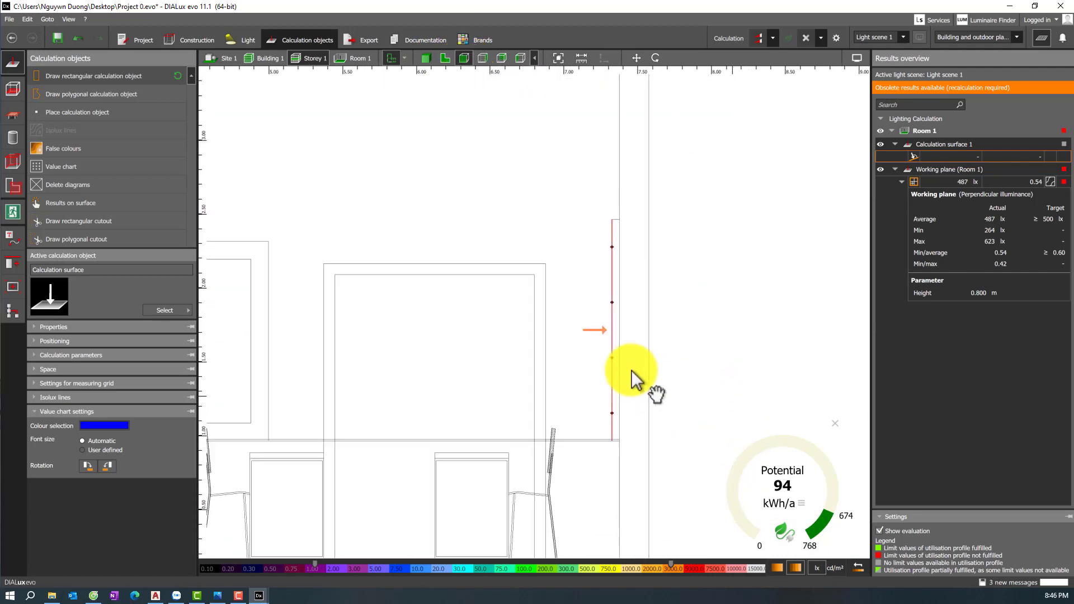
{"action": "middle_click_drag", "start_coordinate": [632, 381], "coordinate": [623, 378]}
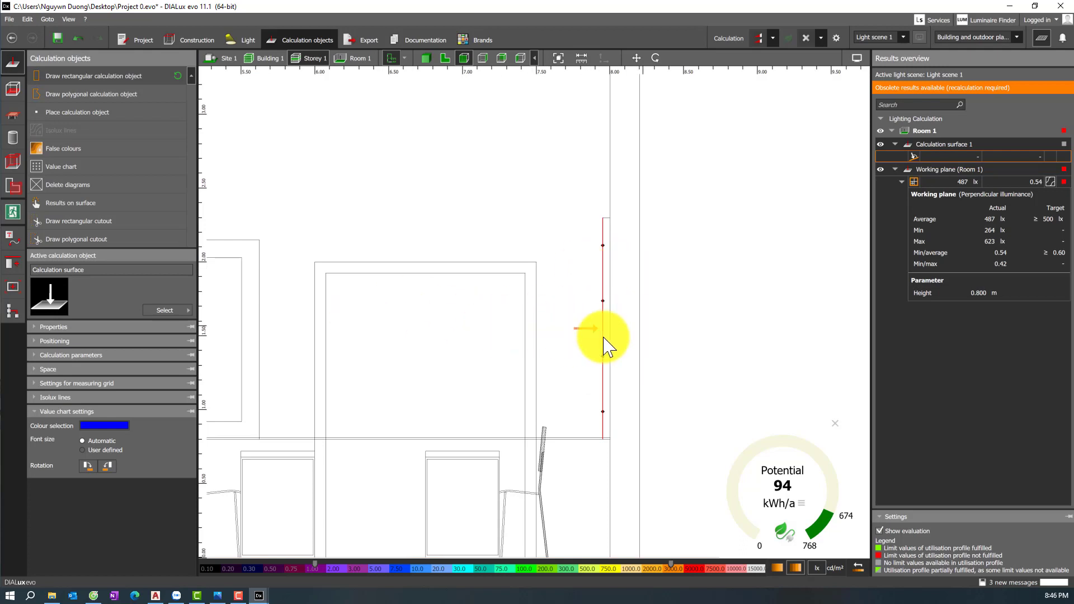
{"action": "left_click", "coordinate": [68, 342]}
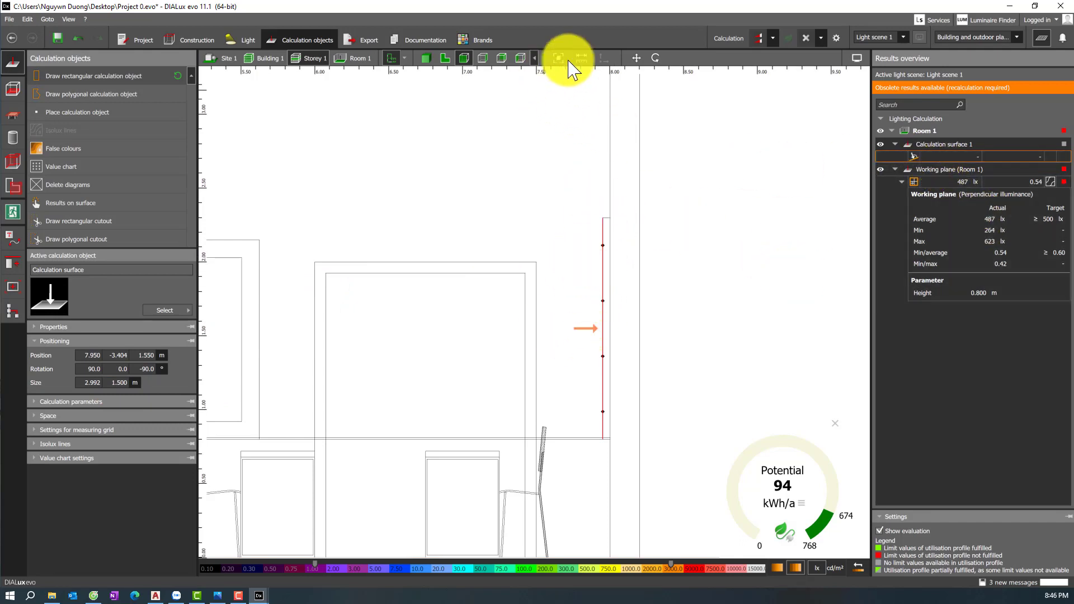
- Run the lighting calculation with the board's calculation surface included, and save the project
{"action": "left_click", "coordinate": [724, 41]}
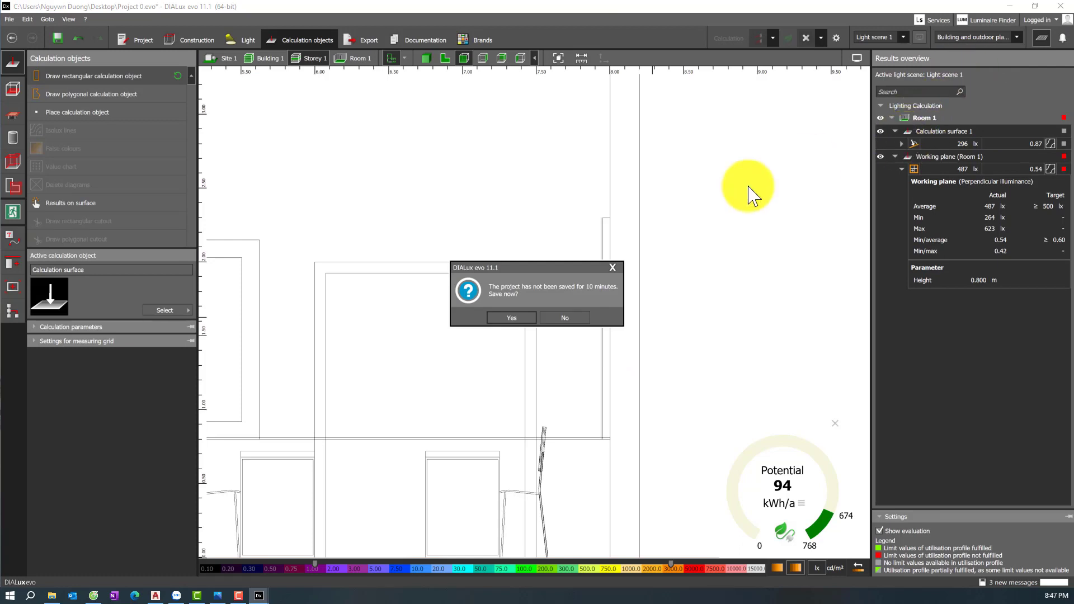
{"action": "left_click", "coordinate": [576, 316]}
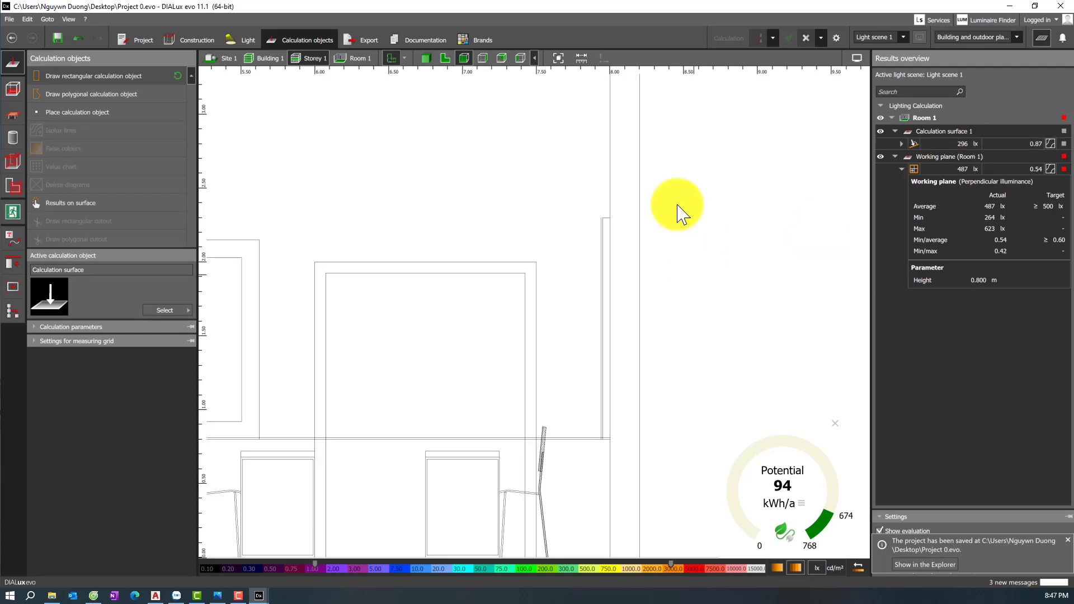
- Inspect the room section in the front view and the calculated surfaces on the board and working plane in 3D
{"action": "scroll", "coordinate": [551, 276], "scroll_direction": "down", "scroll_amount": 5}
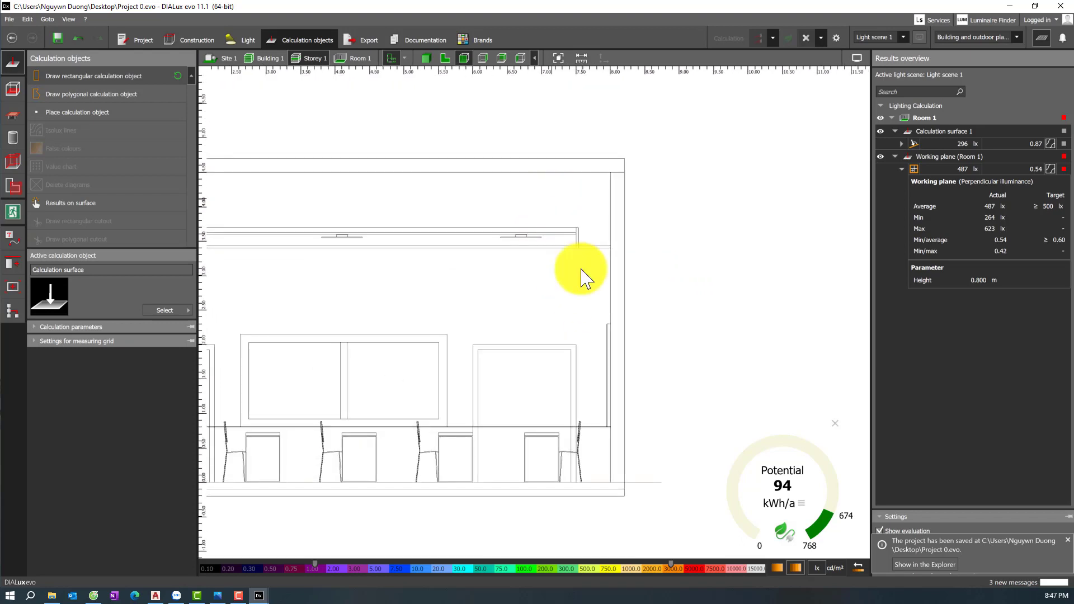
{"action": "middle_click_drag", "start_coordinate": [522, 240], "coordinate": [630, 307]}
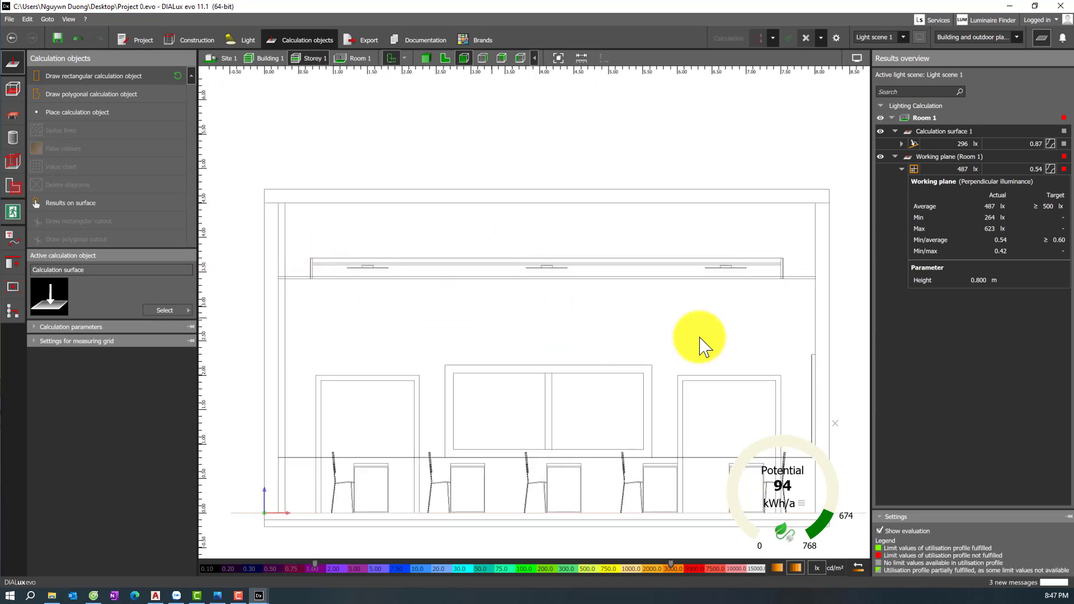
{"action": "middle_click_drag", "start_coordinate": [700, 343], "coordinate": [563, 372]}
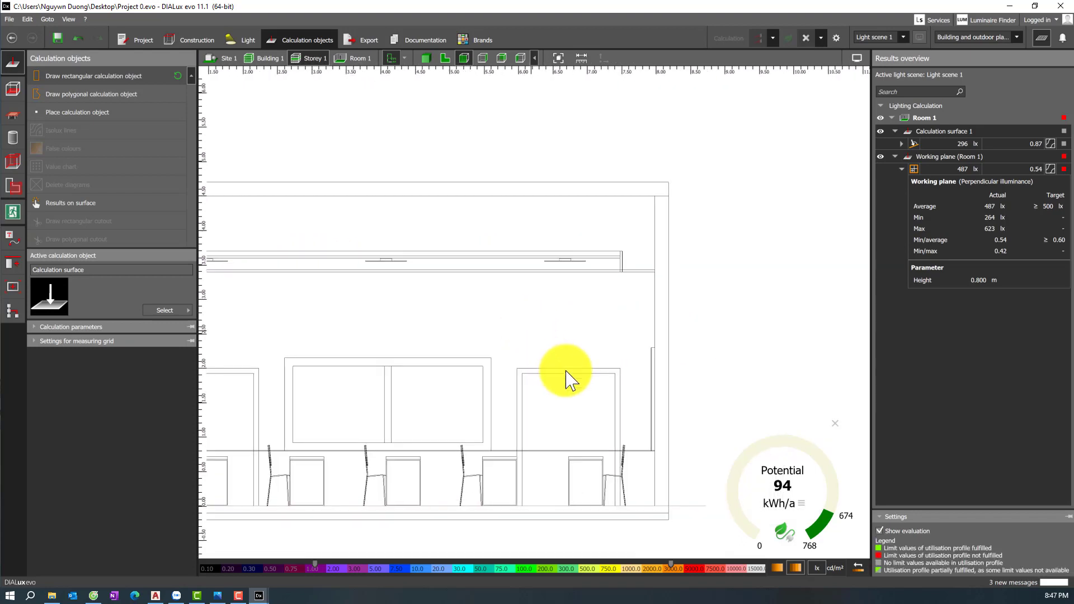
{"action": "left_click", "coordinate": [427, 58]}
{"action": "left_click_drag", "start_coordinate": [480, 264], "coordinate": [420, 276]}
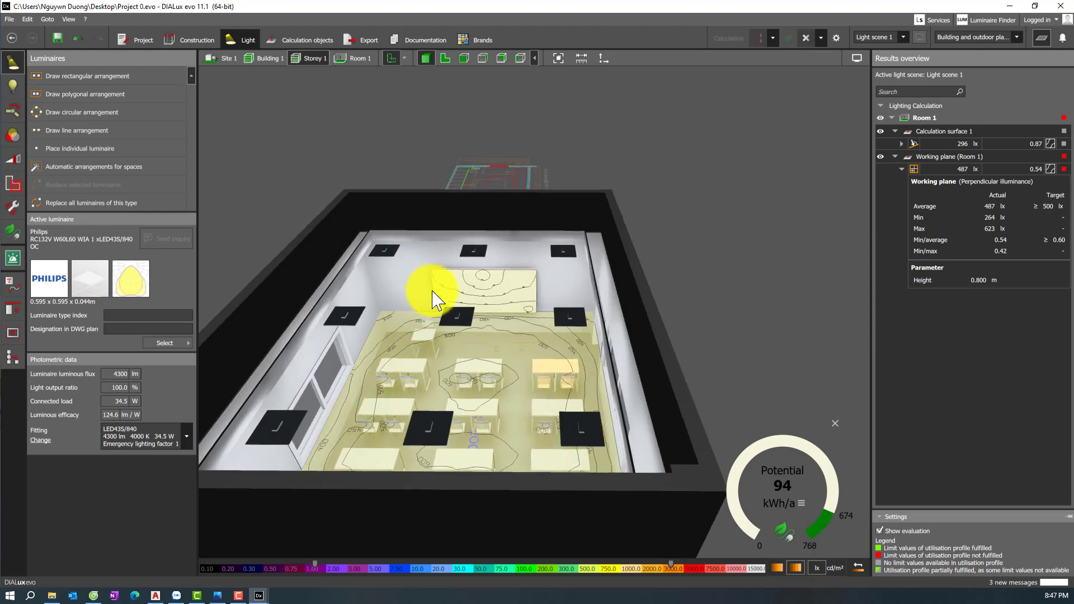
- Review the calculation surface's parameter options and examine its isolux lines and those of the working plane from above
{"action": "left_click", "coordinate": [295, 45]}
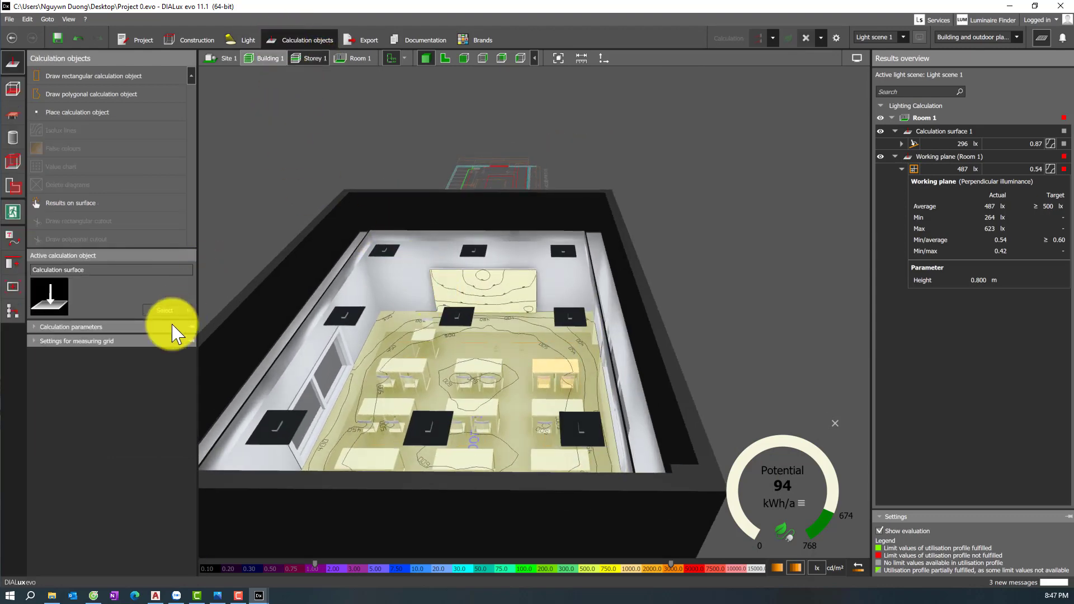
{"action": "left_click", "coordinate": [80, 327]}
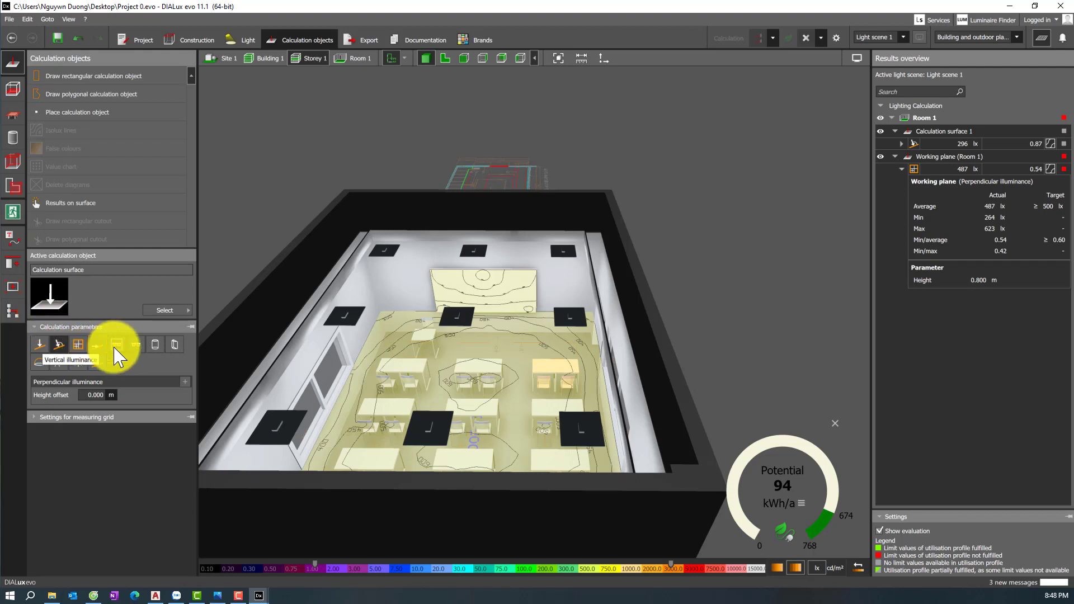
{"action": "scroll", "coordinate": [519, 301], "scroll_direction": "up", "scroll_amount": 2}
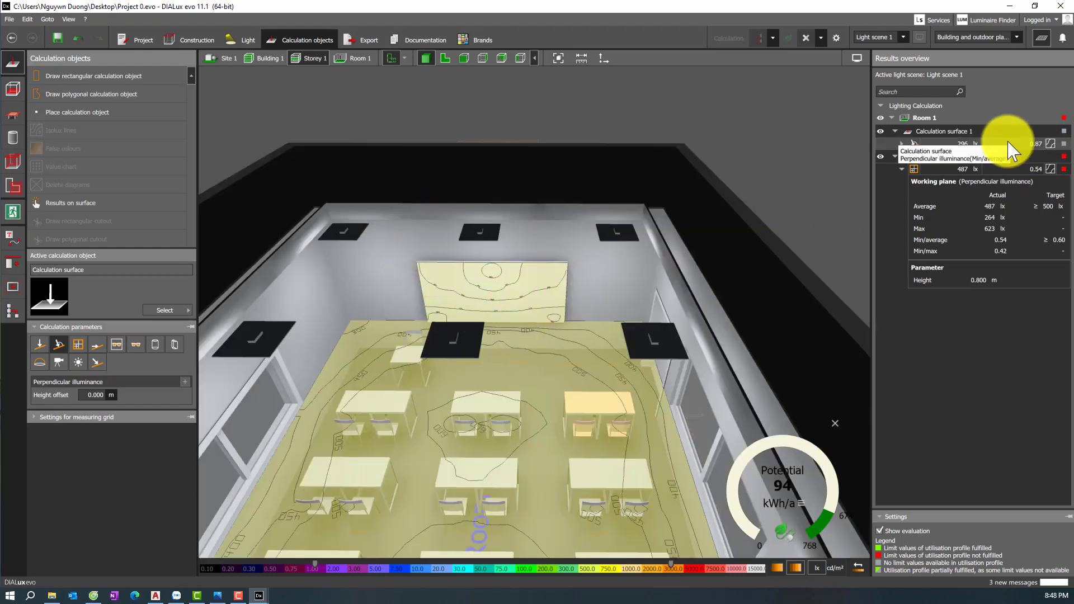
{"action": "scroll", "coordinate": [534, 350], "scroll_direction": "down", "scroll_amount": 4}
{"action": "scroll", "coordinate": [559, 375], "scroll_direction": "down", "scroll_amount": 2}
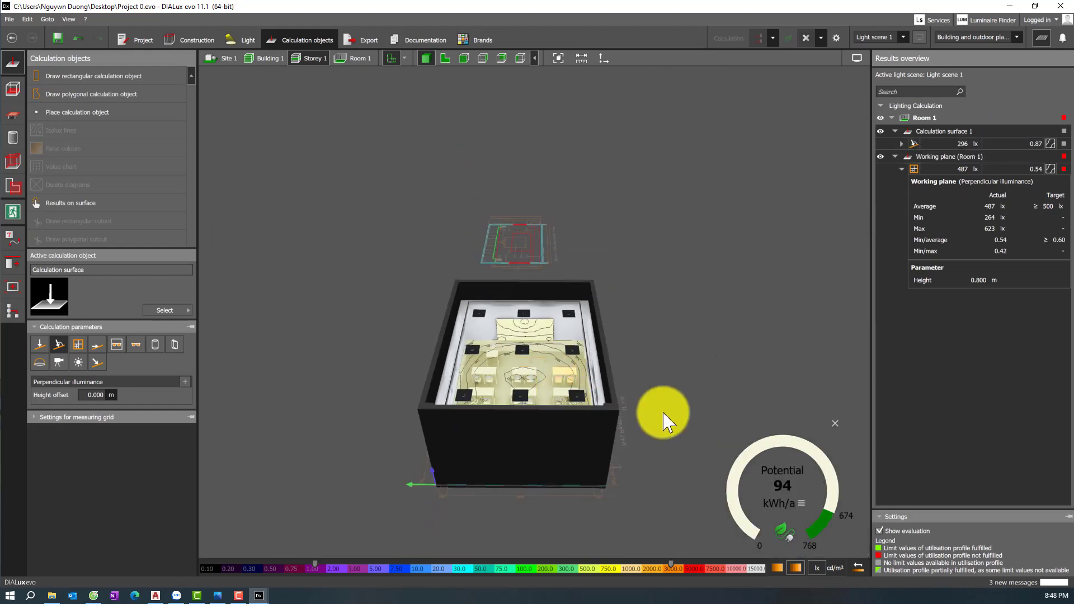
{"action": "left_click_drag", "start_coordinate": [636, 395], "coordinate": [512, 400]}
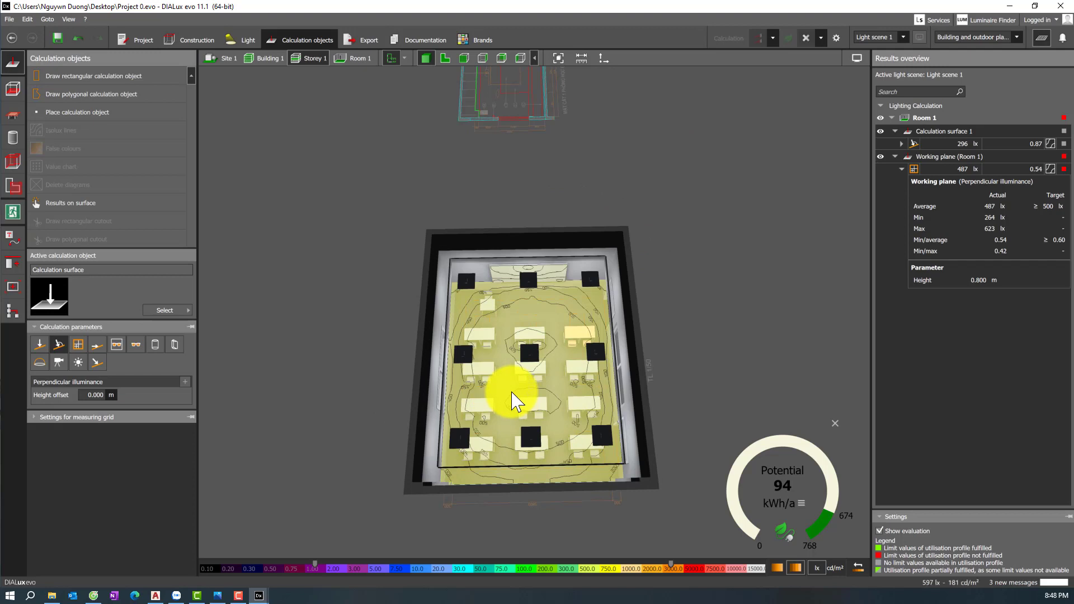